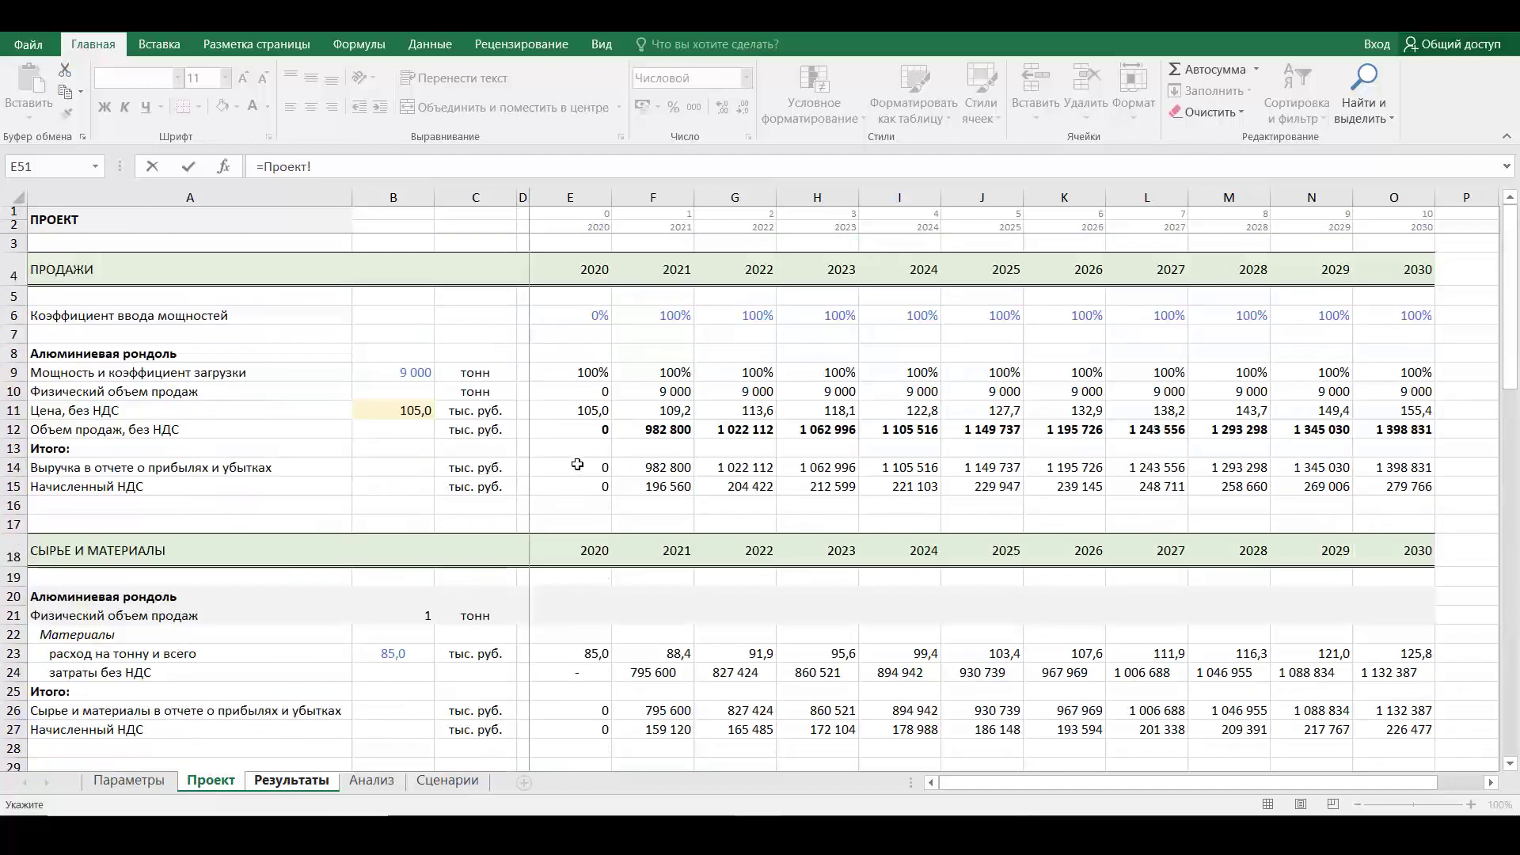
# Link sales income in E6 to Проект!E14 and raw-material expenses in E7 to the negative of Проект!E26
pyautogui.click(574, 467)
pyautogui.press('Return')
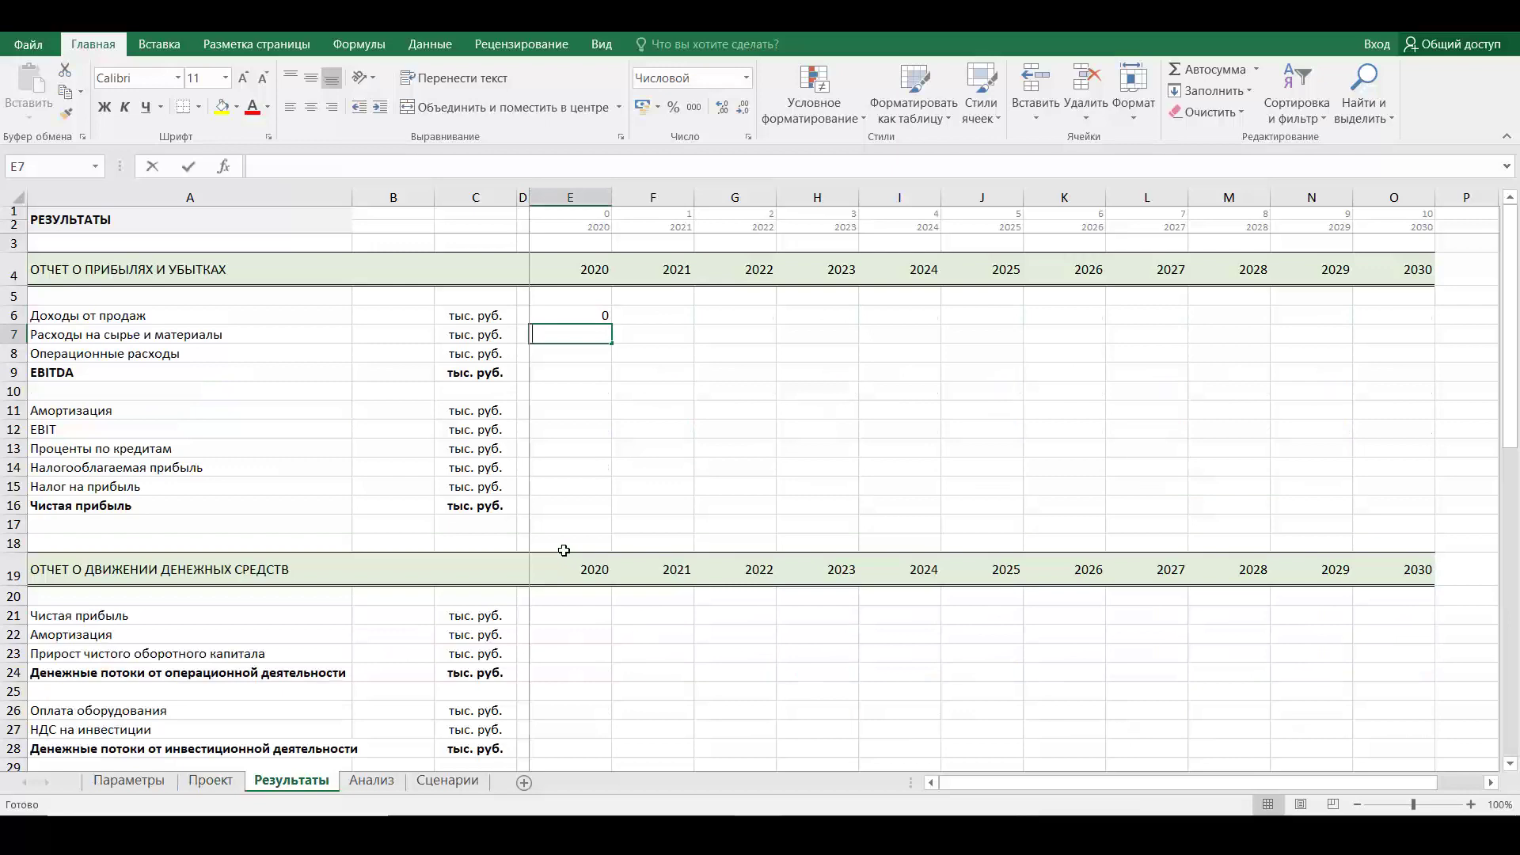
pyautogui.write('=-')
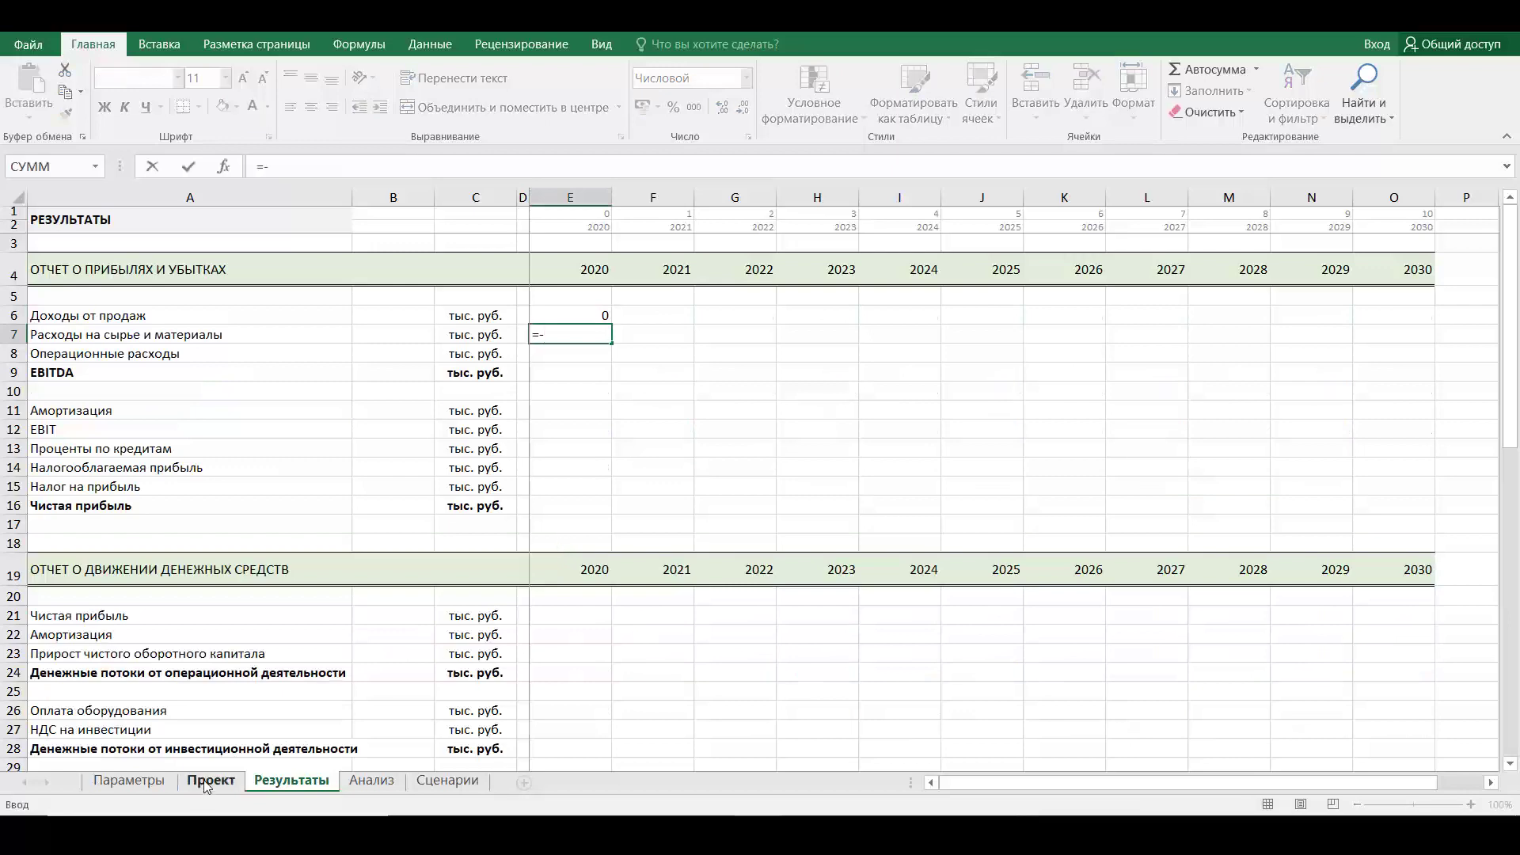
pyautogui.click(211, 781)
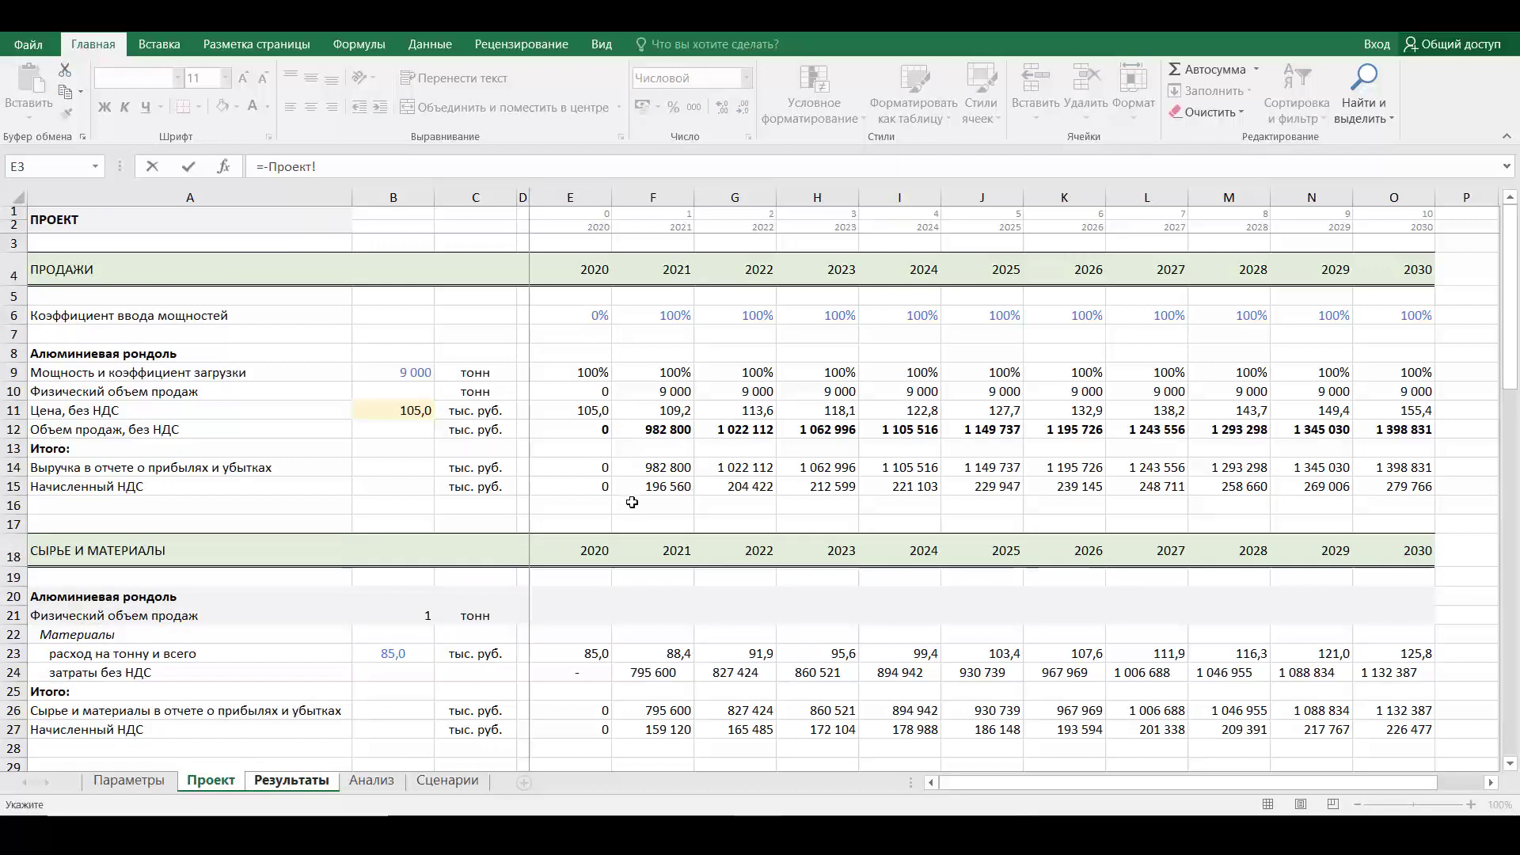
pyautogui.scroll(-2, 592, 483)
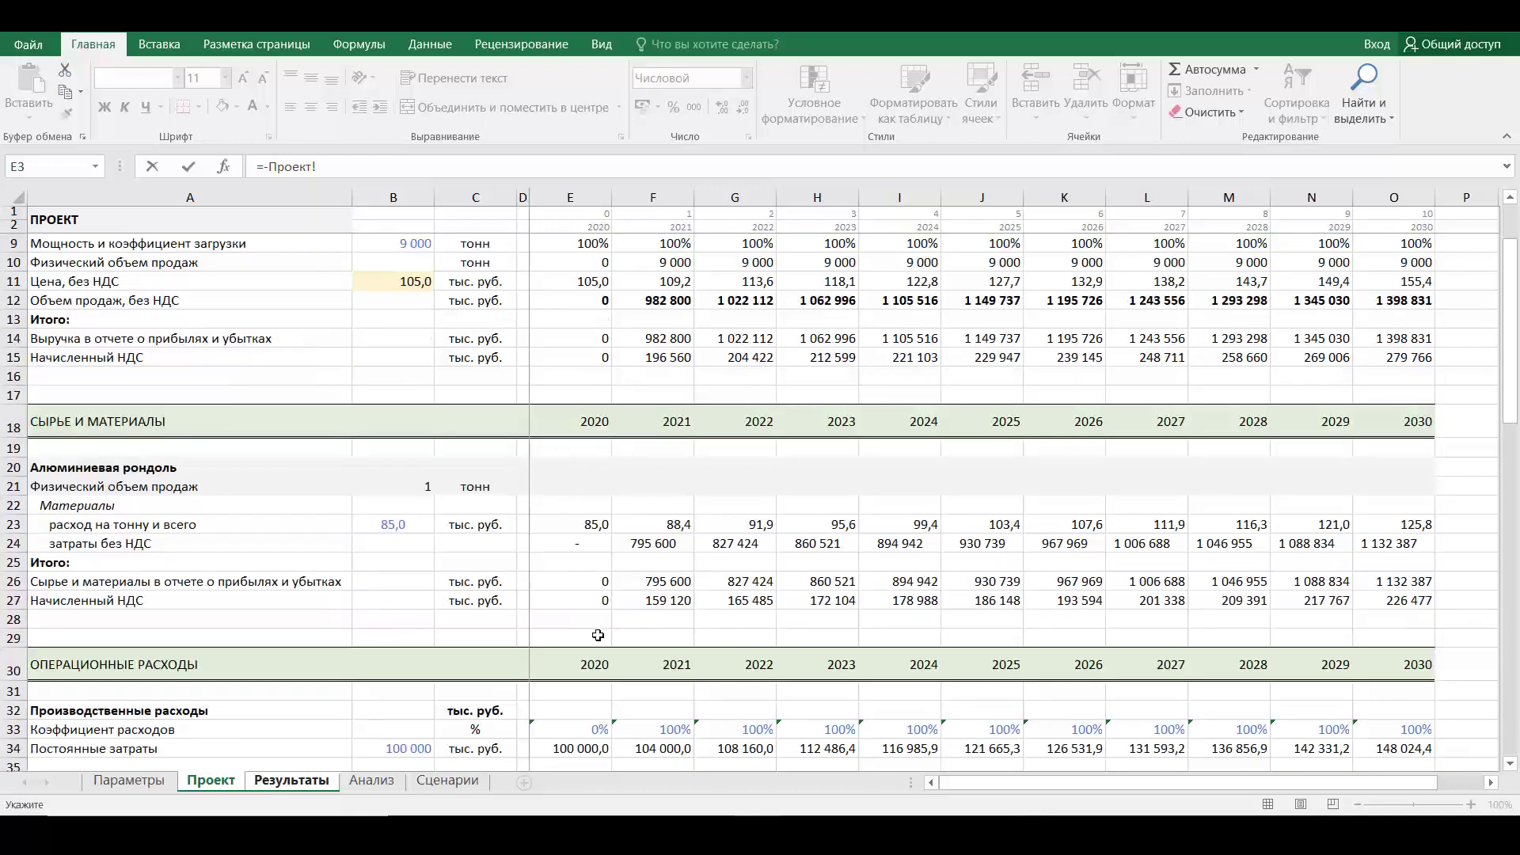
pyautogui.click(585, 581)
pyautogui.press('Return')
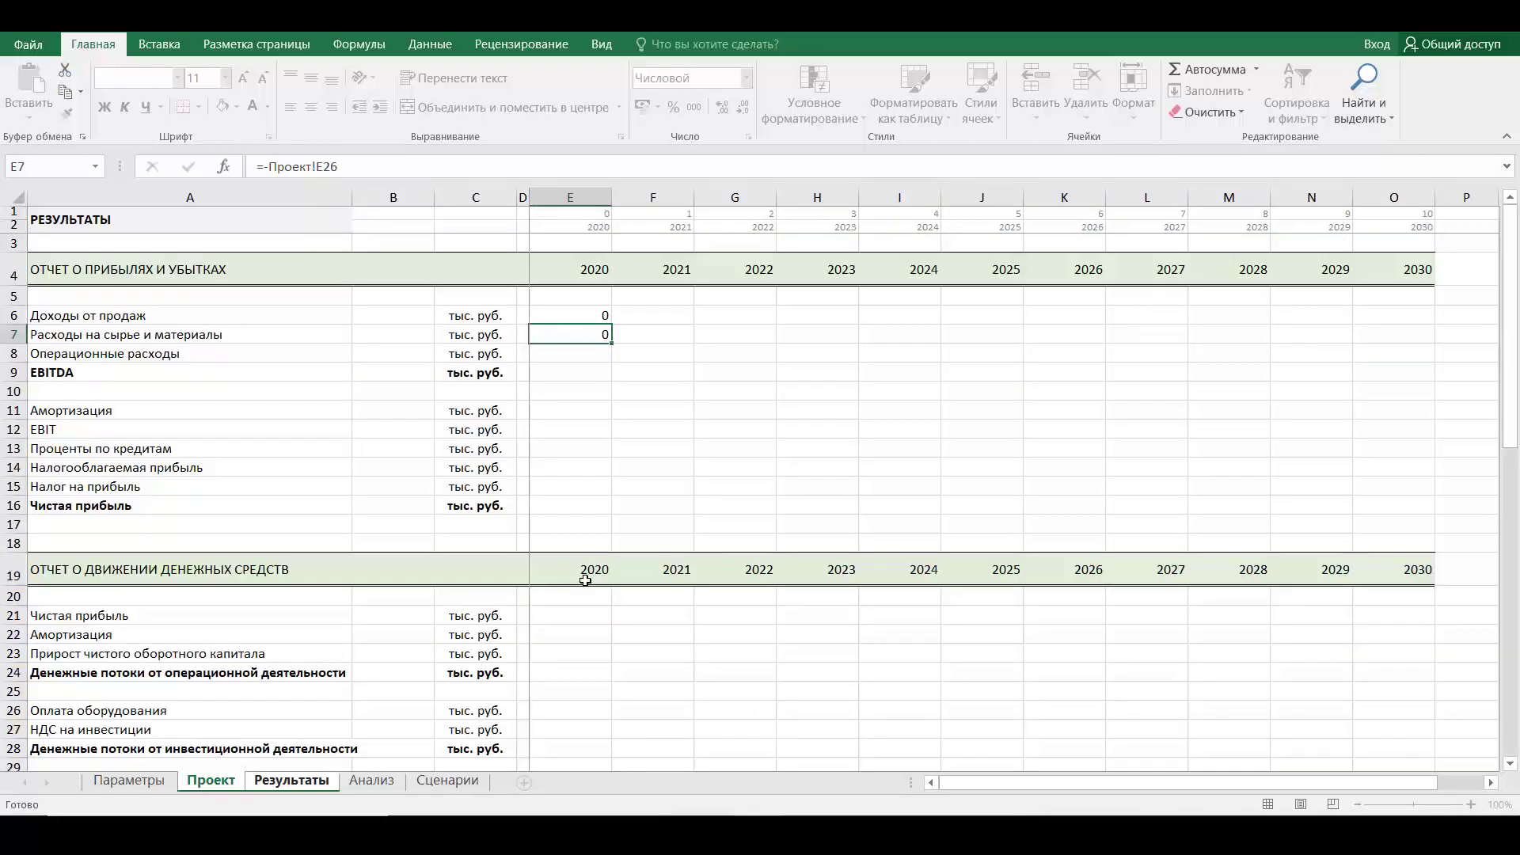
# Link the 2020 operating expenses in E8 to the negative of production expenses in Проект!E37
pyautogui.write('=-')
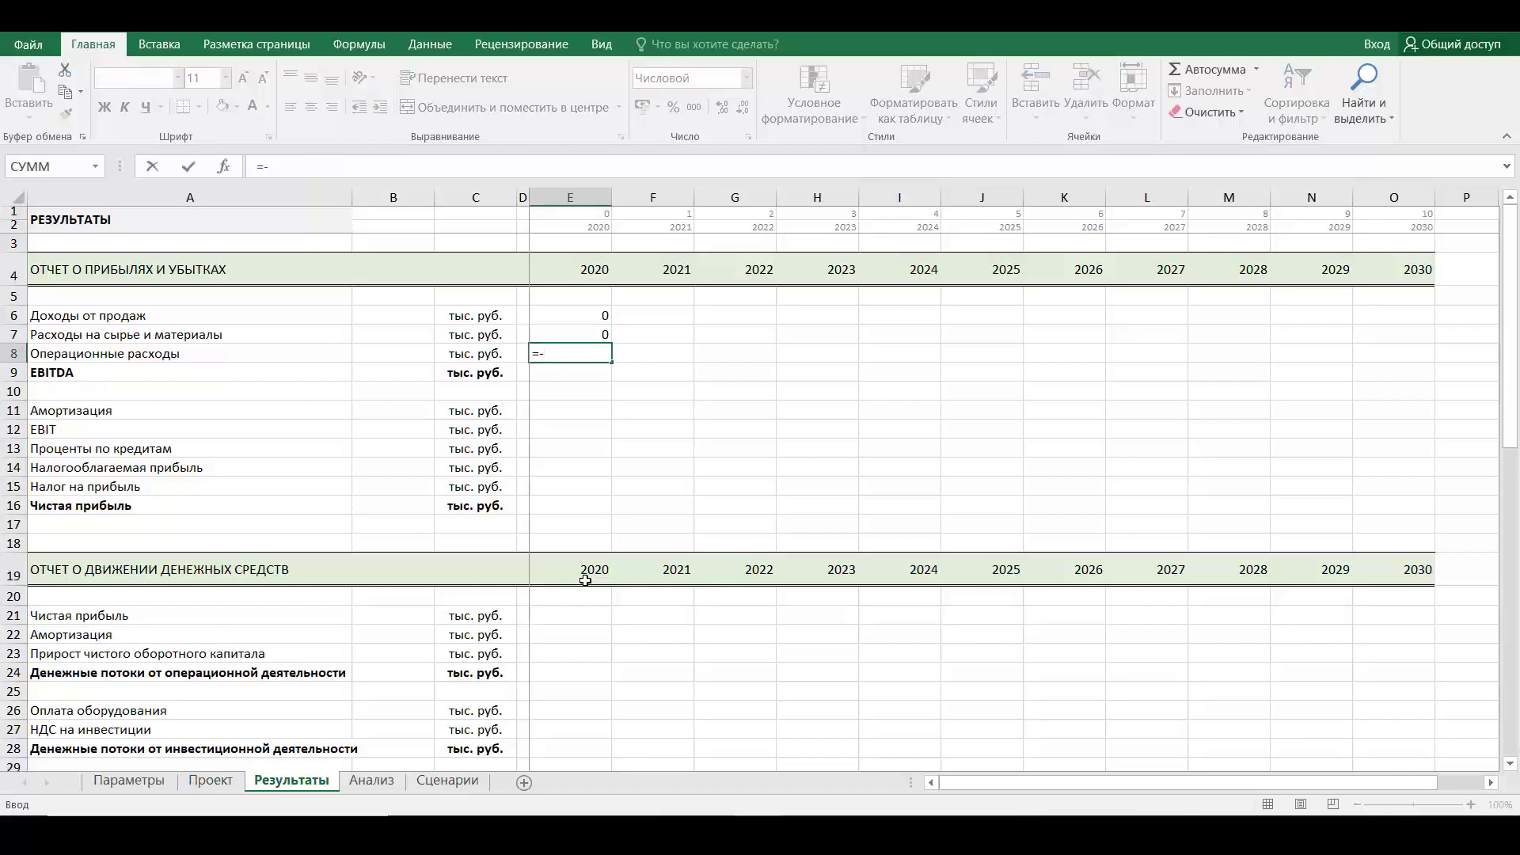
pyautogui.click(214, 785)
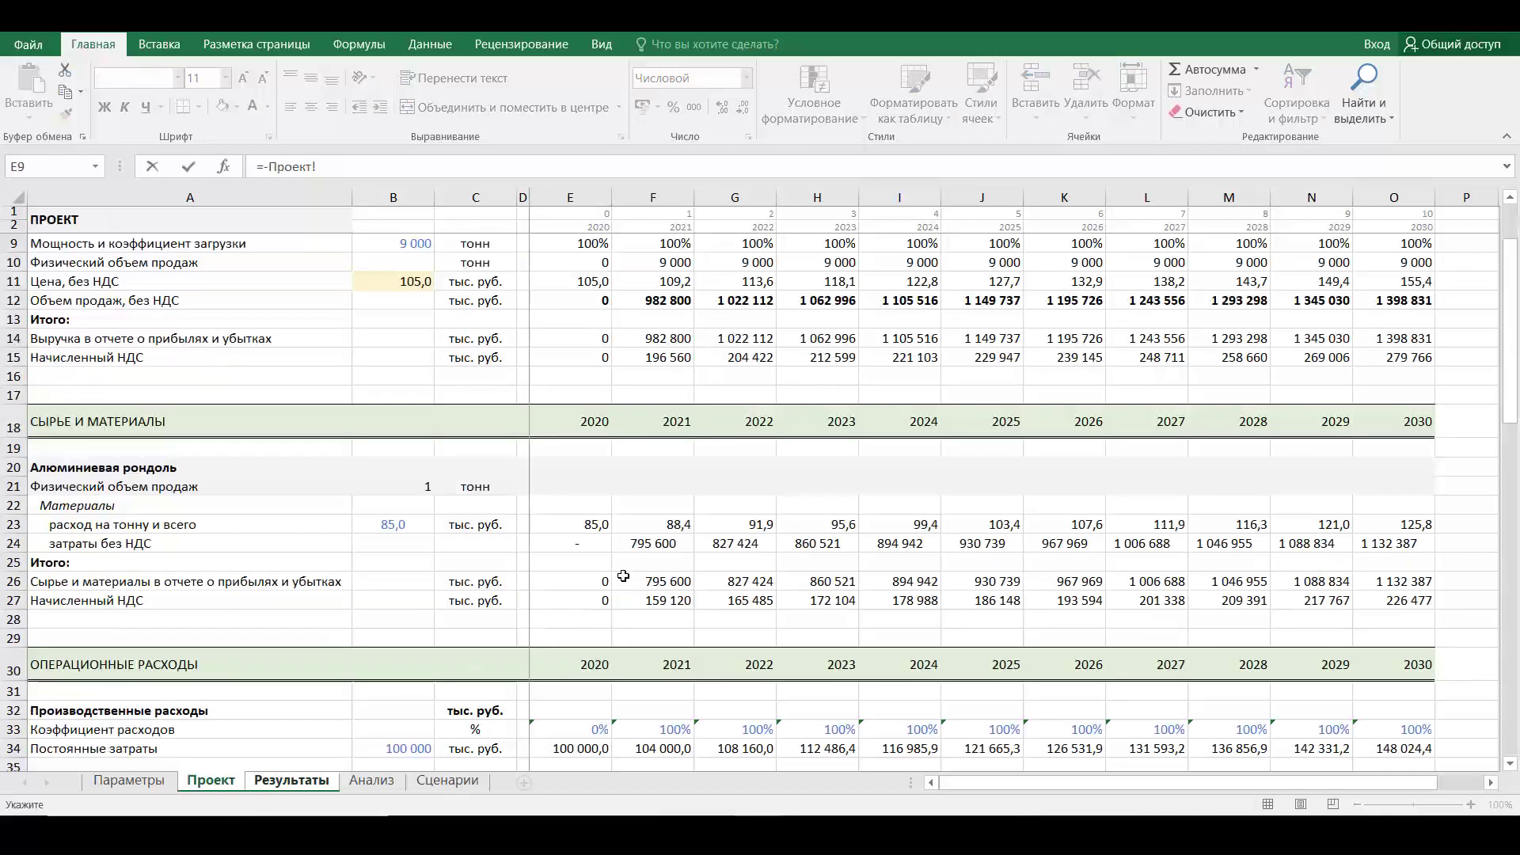
pyautogui.scroll(-3, 623, 577)
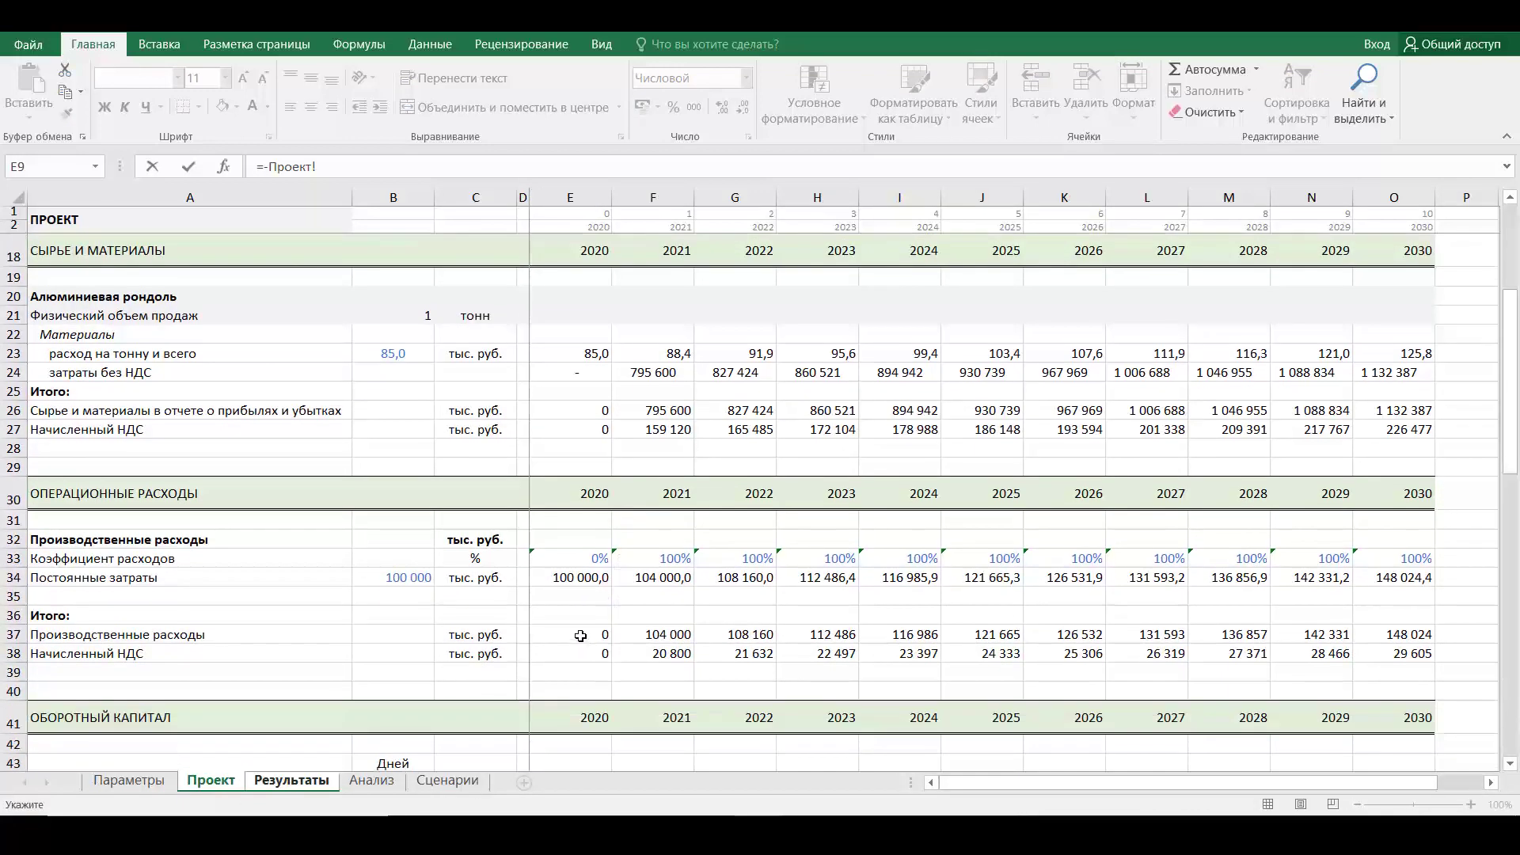
pyautogui.click(581, 636)
pyautogui.press('Return')
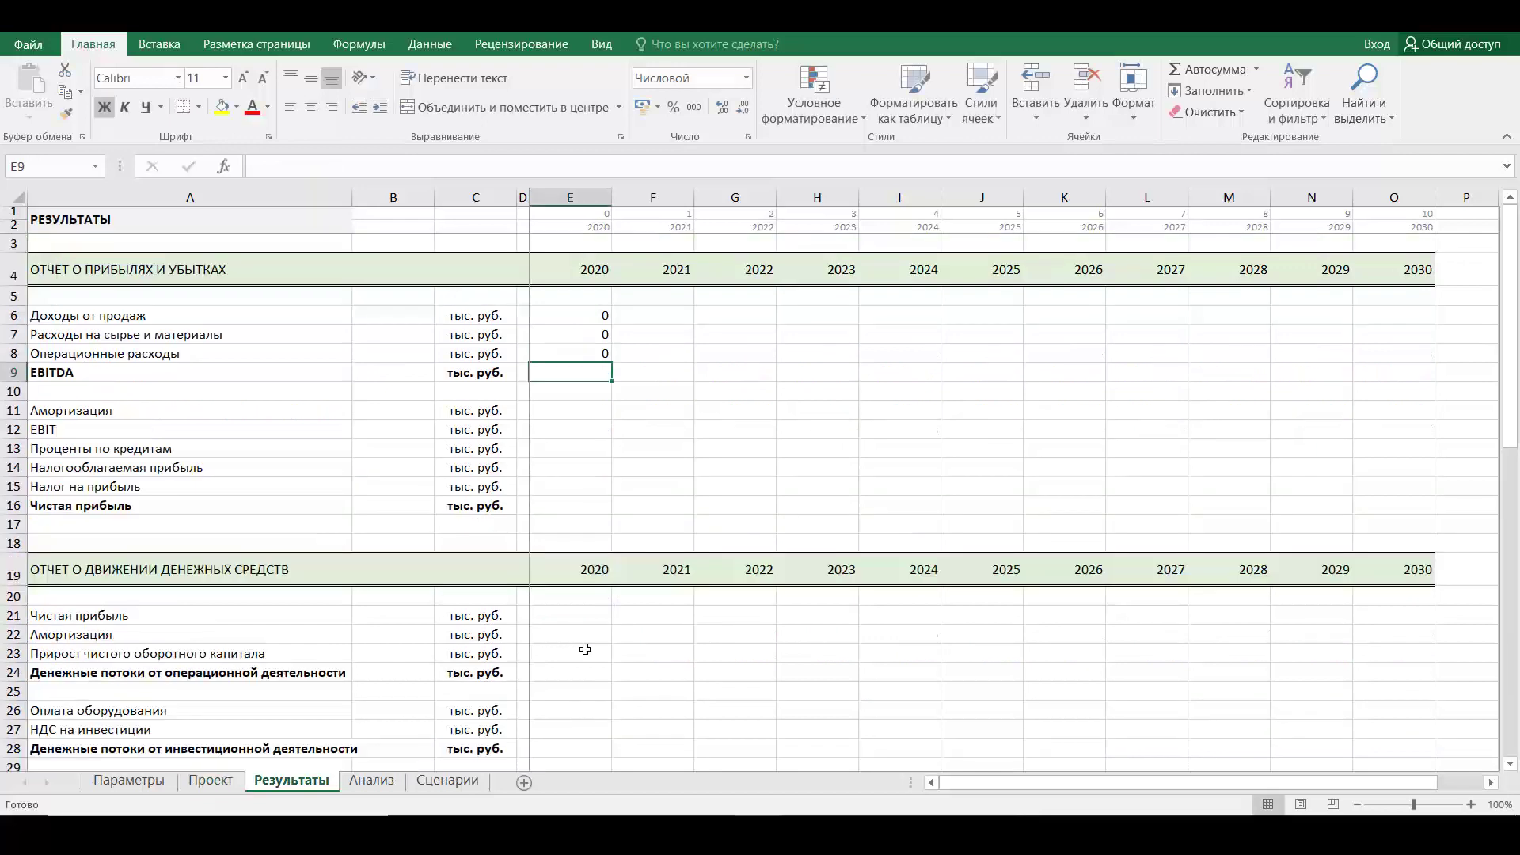
# Calculate EBITDA in E9 as the СУММ of E6:E8 and fill E6:E9 across through 2030
pyautogui.write('=сум')
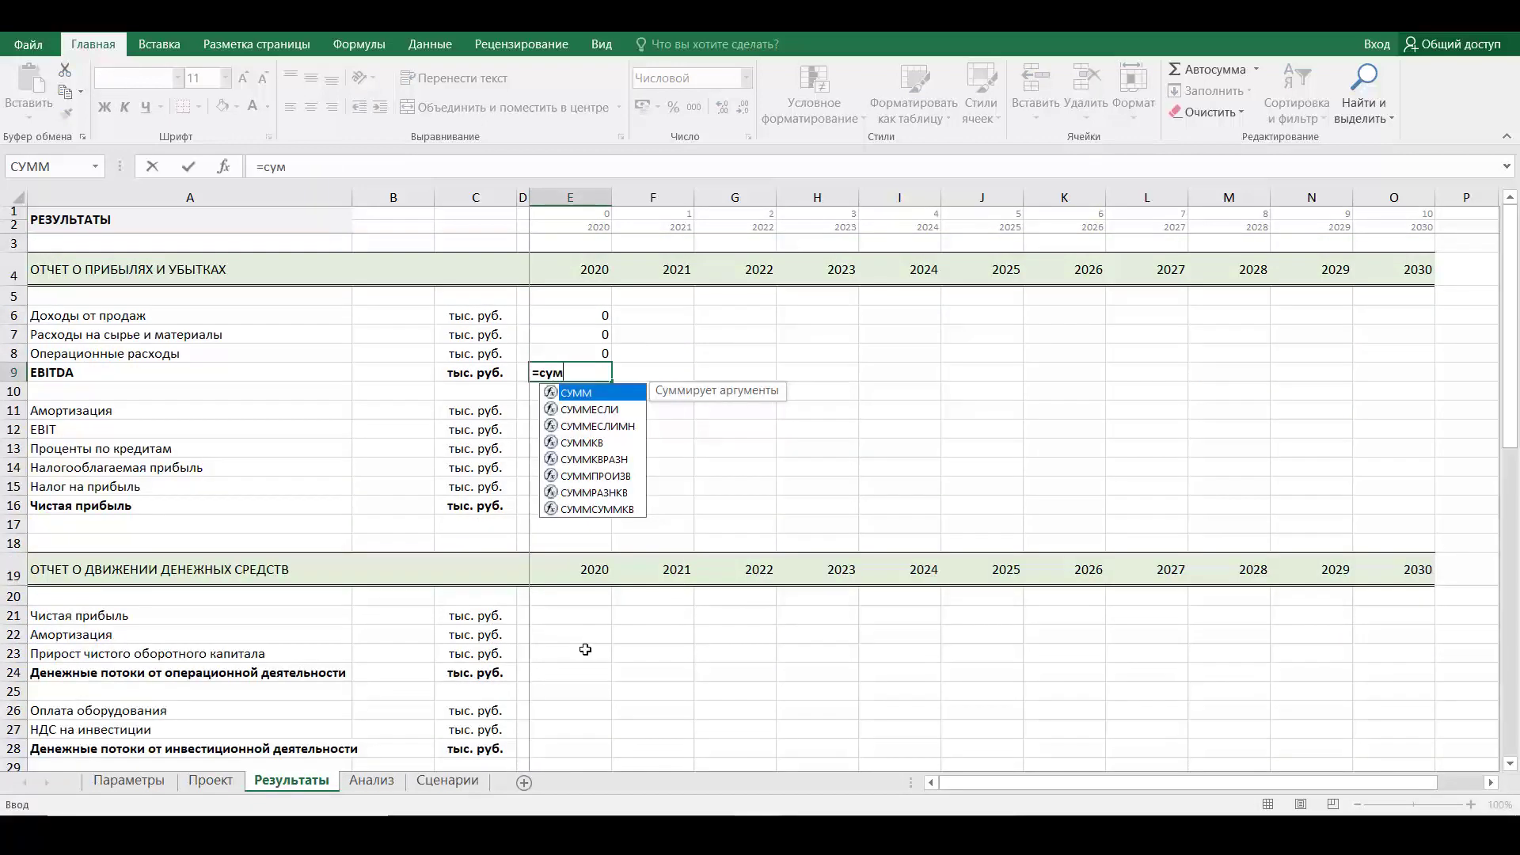
pyautogui.write('м(')
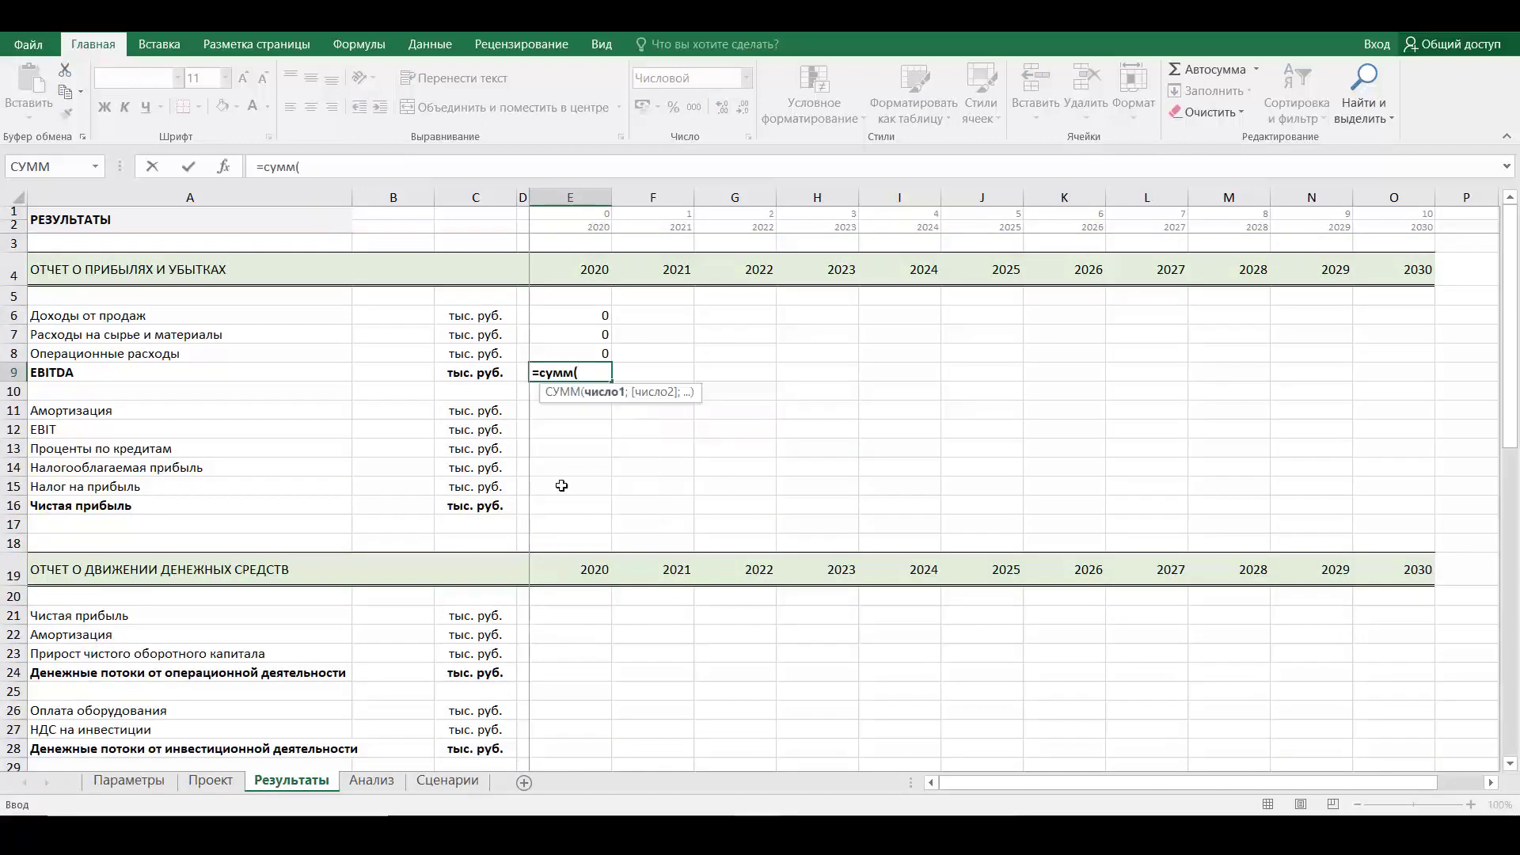
pyautogui.moveTo(603, 314); pyautogui.dragTo(601, 357)
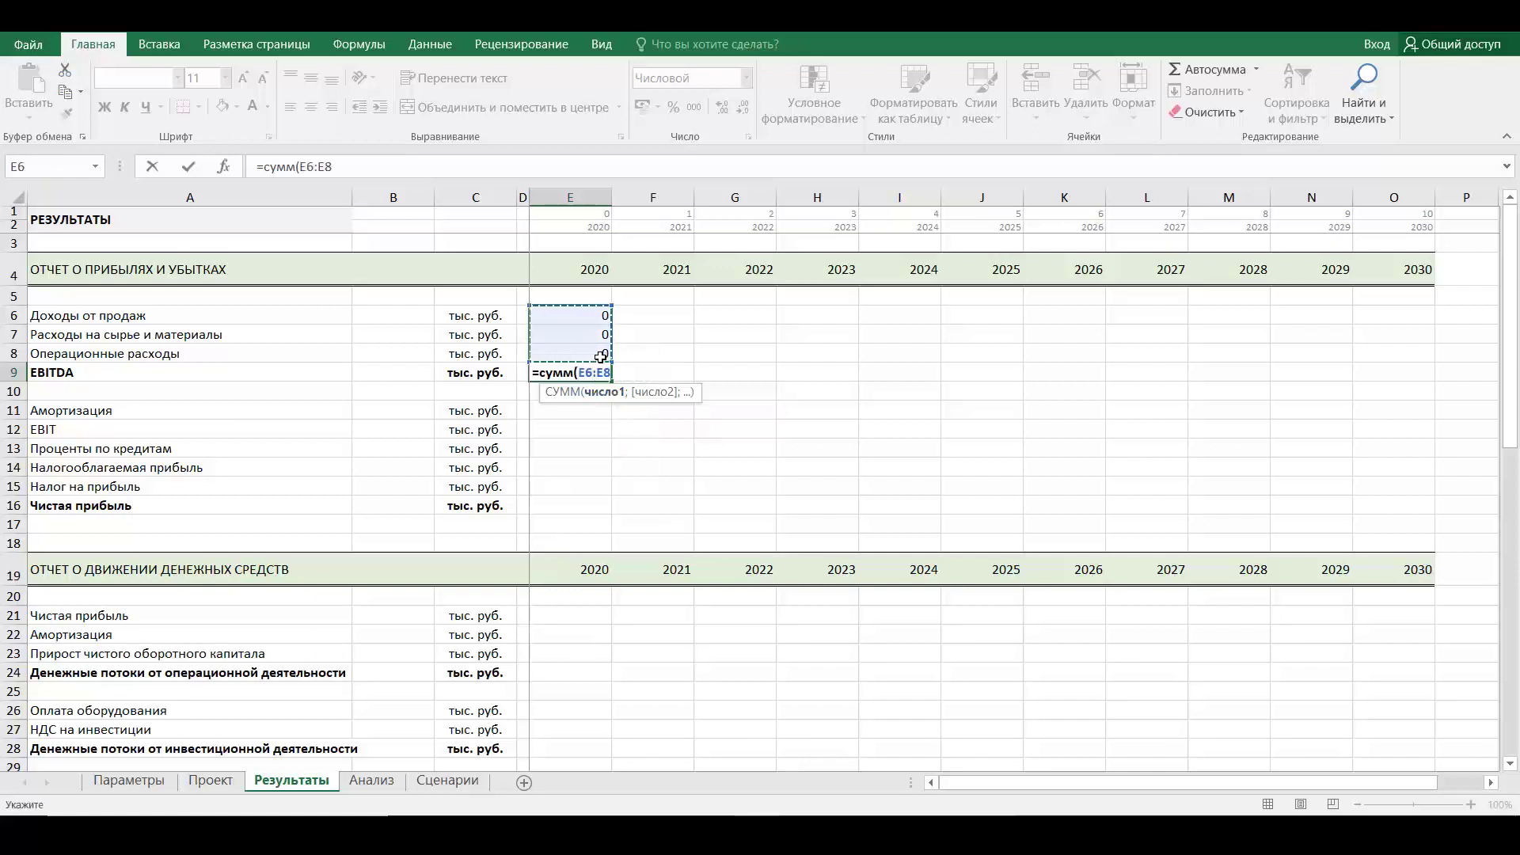
pyautogui.press('Return')
pyautogui.moveTo(604, 314); pyautogui.dragTo(1447, 385)
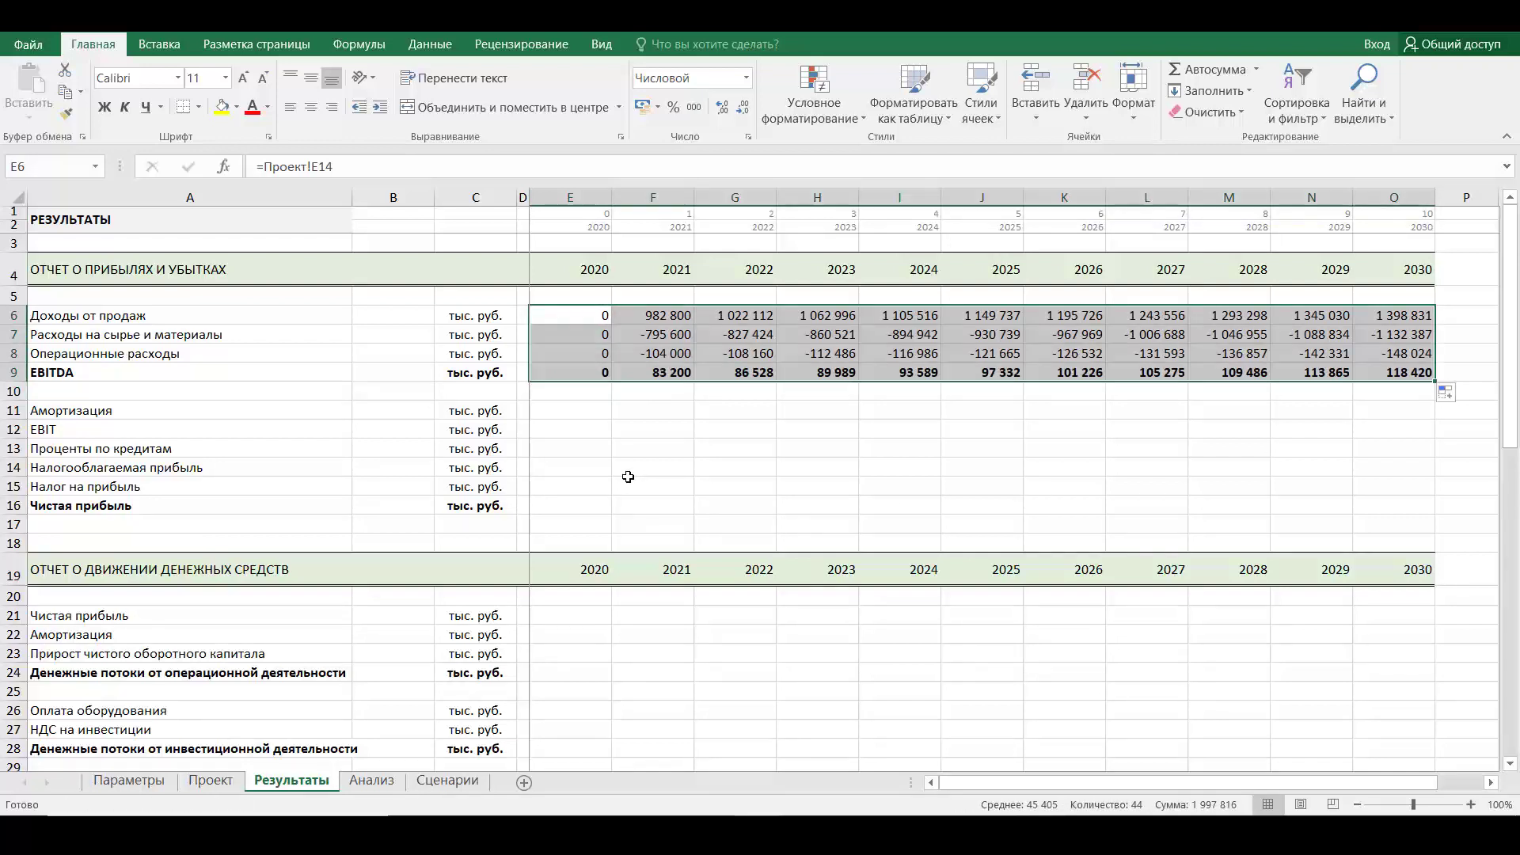
# Link the 2020 Амортизация in E11 to the negative of the depreciation in Проект!E66
pyautogui.click(565, 410)
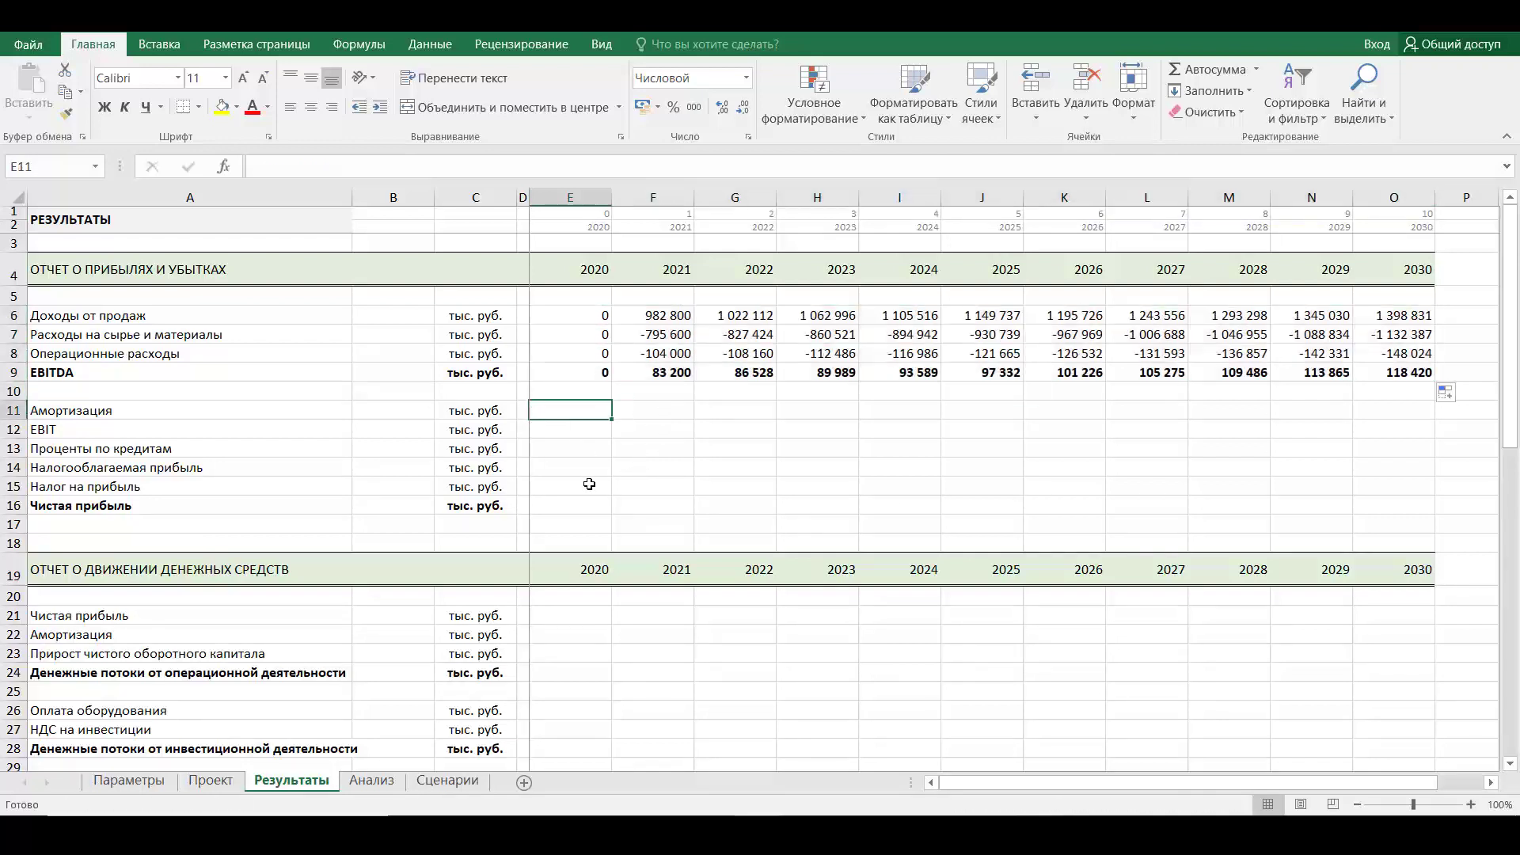
pyautogui.write('=-')
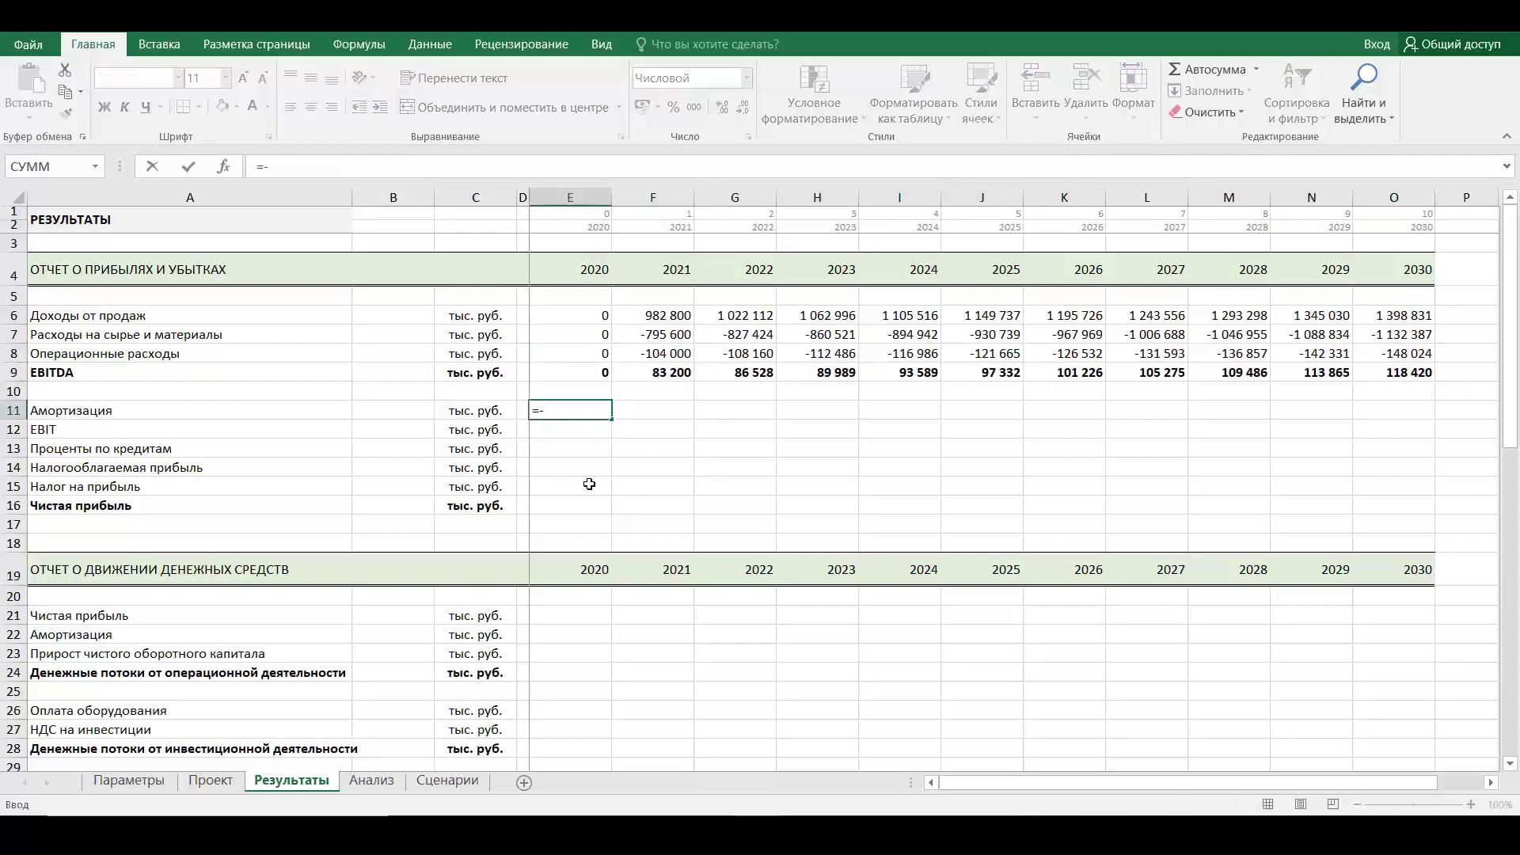
pyautogui.click(222, 790)
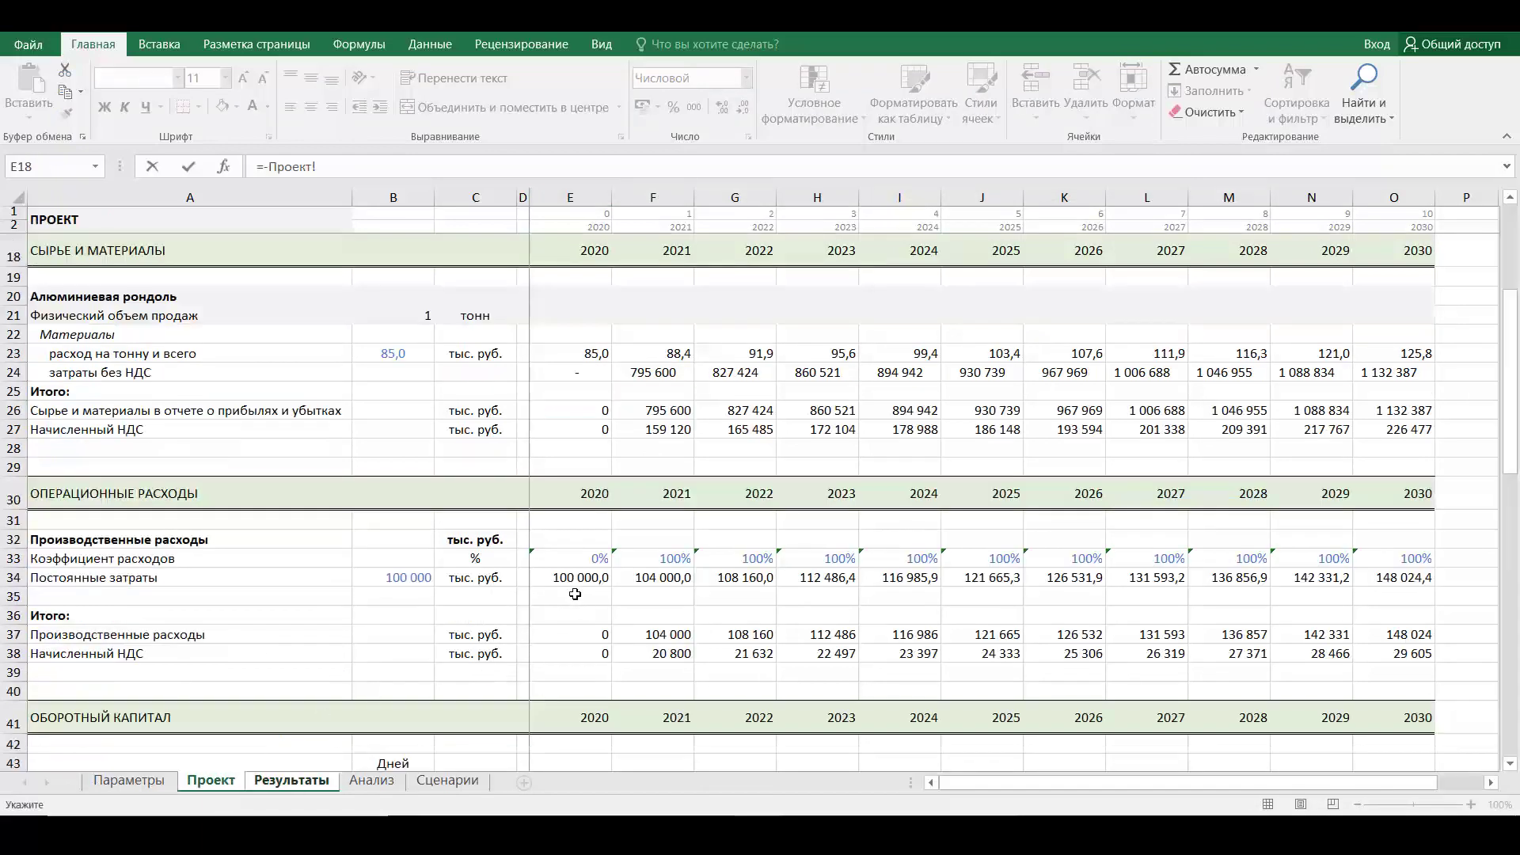
pyautogui.scroll(-6, 490, 569)
pyautogui.scroll(-2, 491, 568)
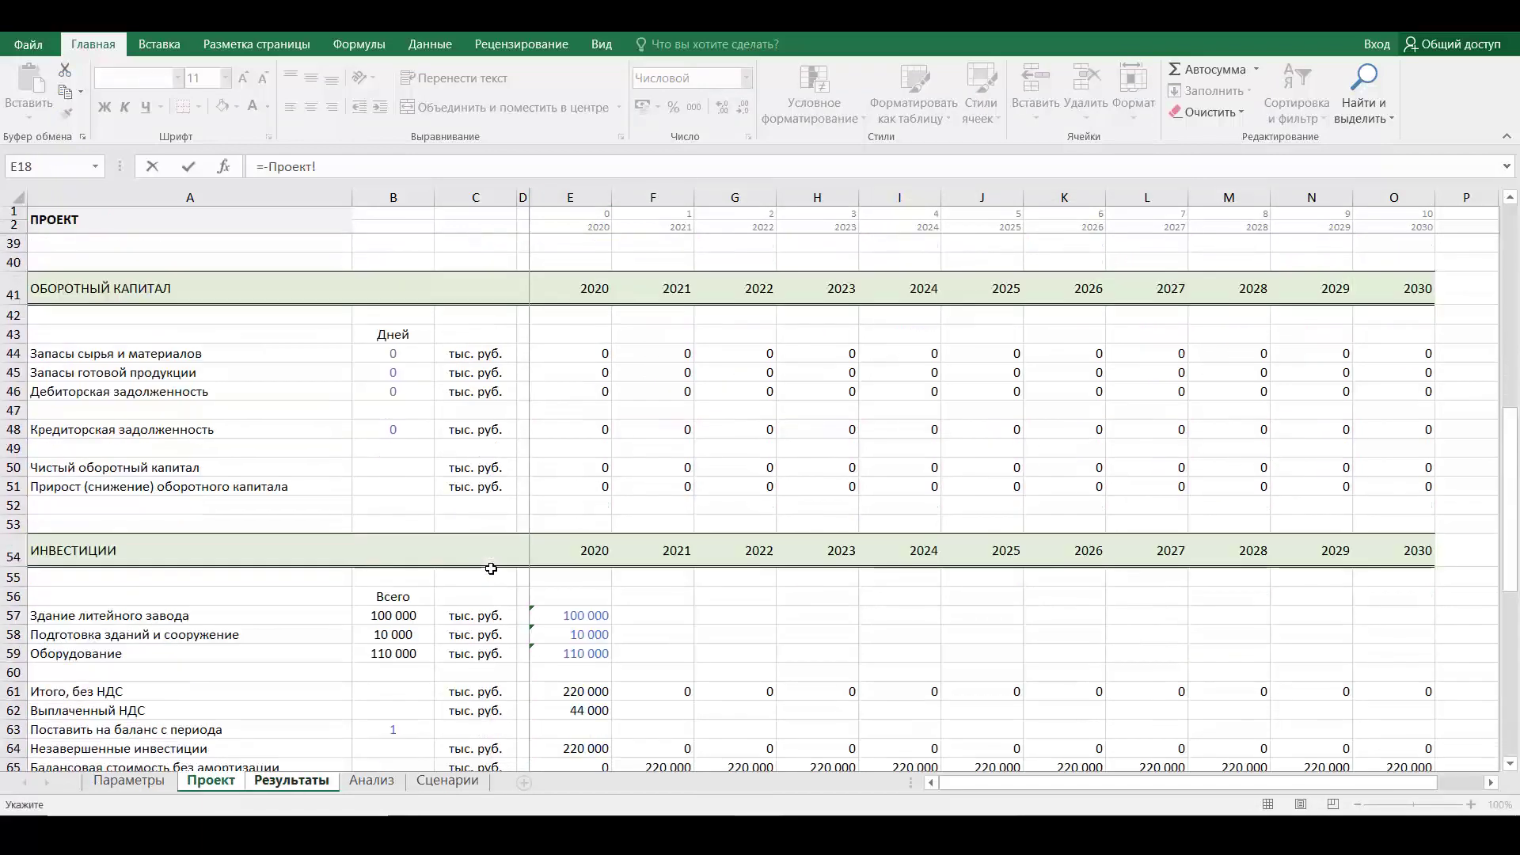
pyautogui.scroll(5, 491, 569)
pyautogui.scroll(-7, 490, 568)
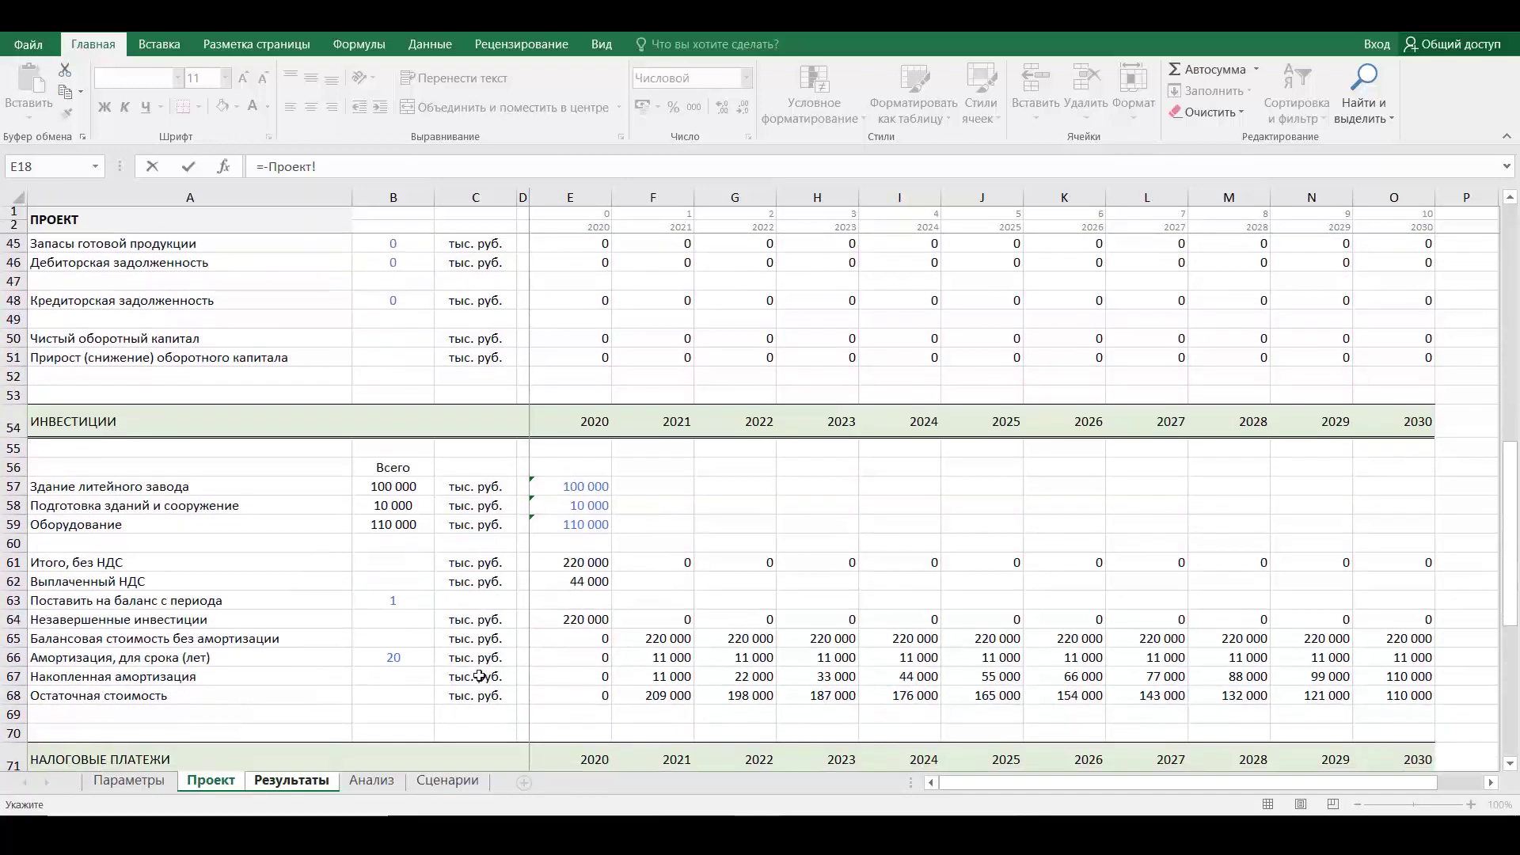
pyautogui.click(579, 660)
pyautogui.press('Return')
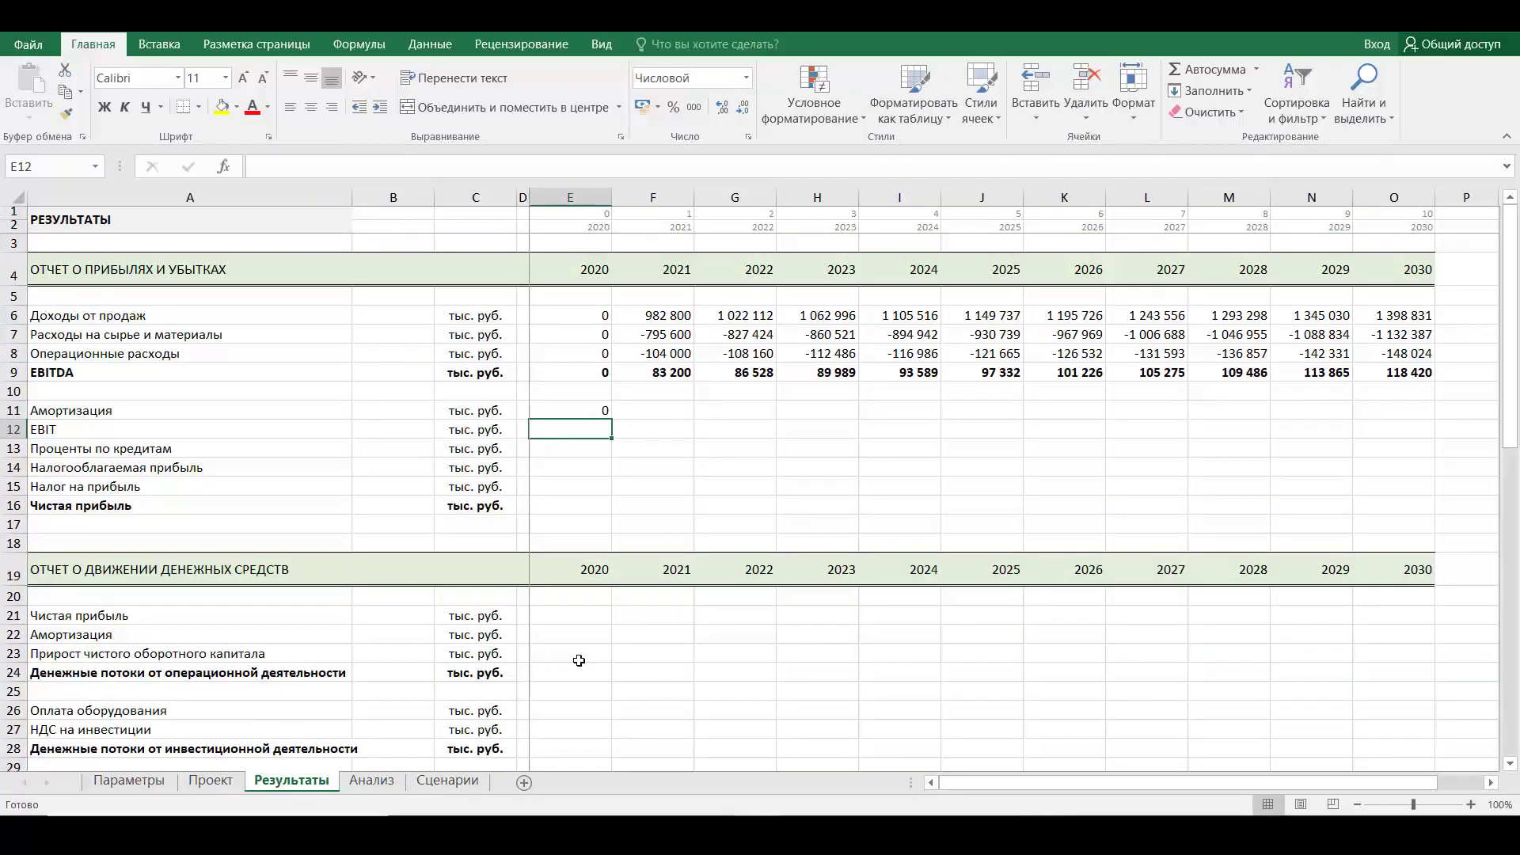
# Calculate the 2020 EBIT in E12 with СУММ over E9:E11
pyautogui.write('=сумм')
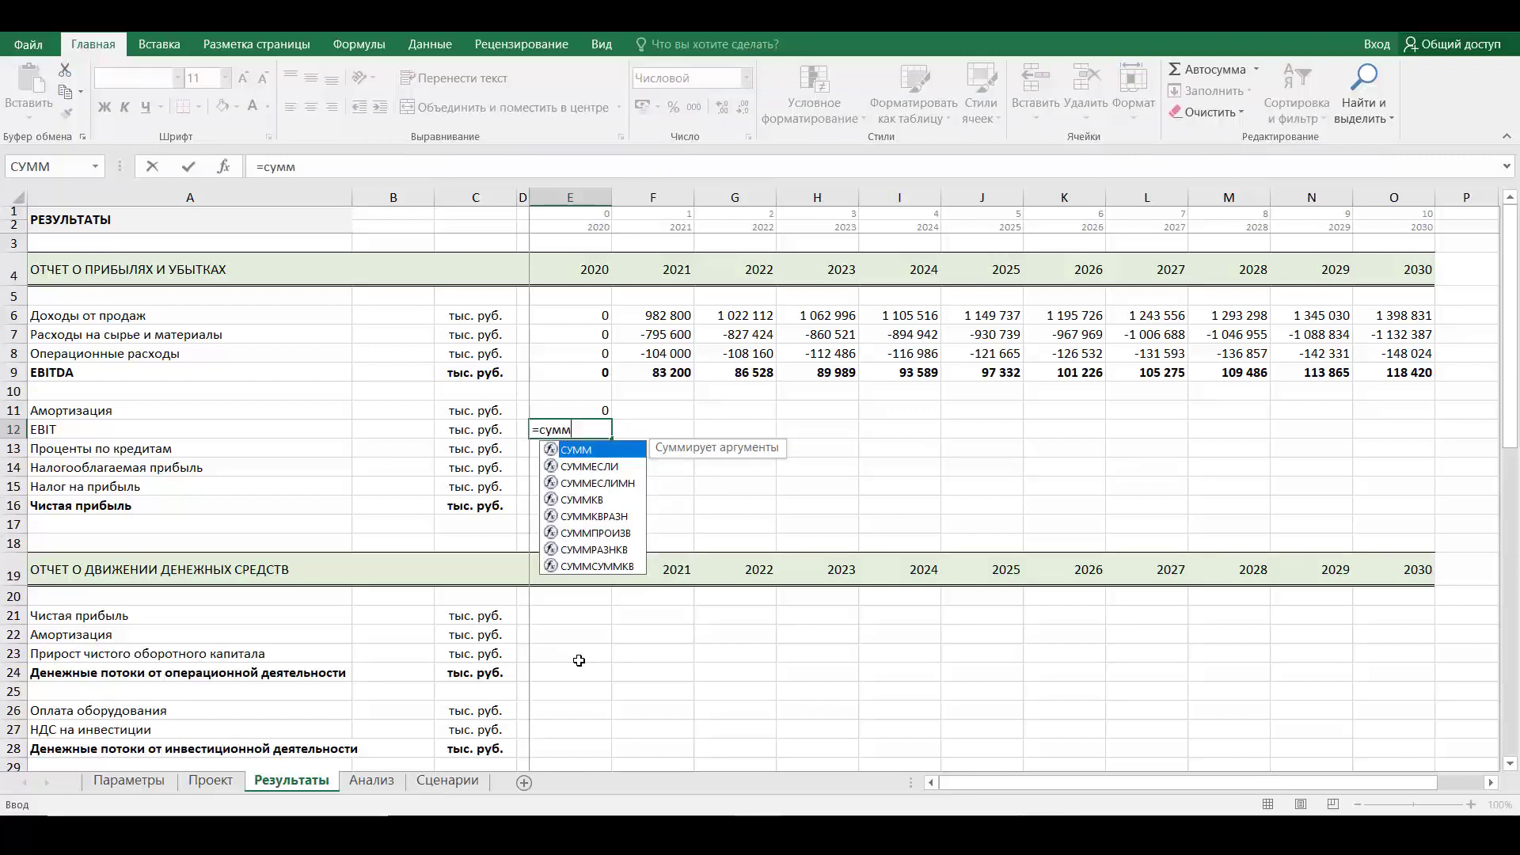
pyautogui.write('(')
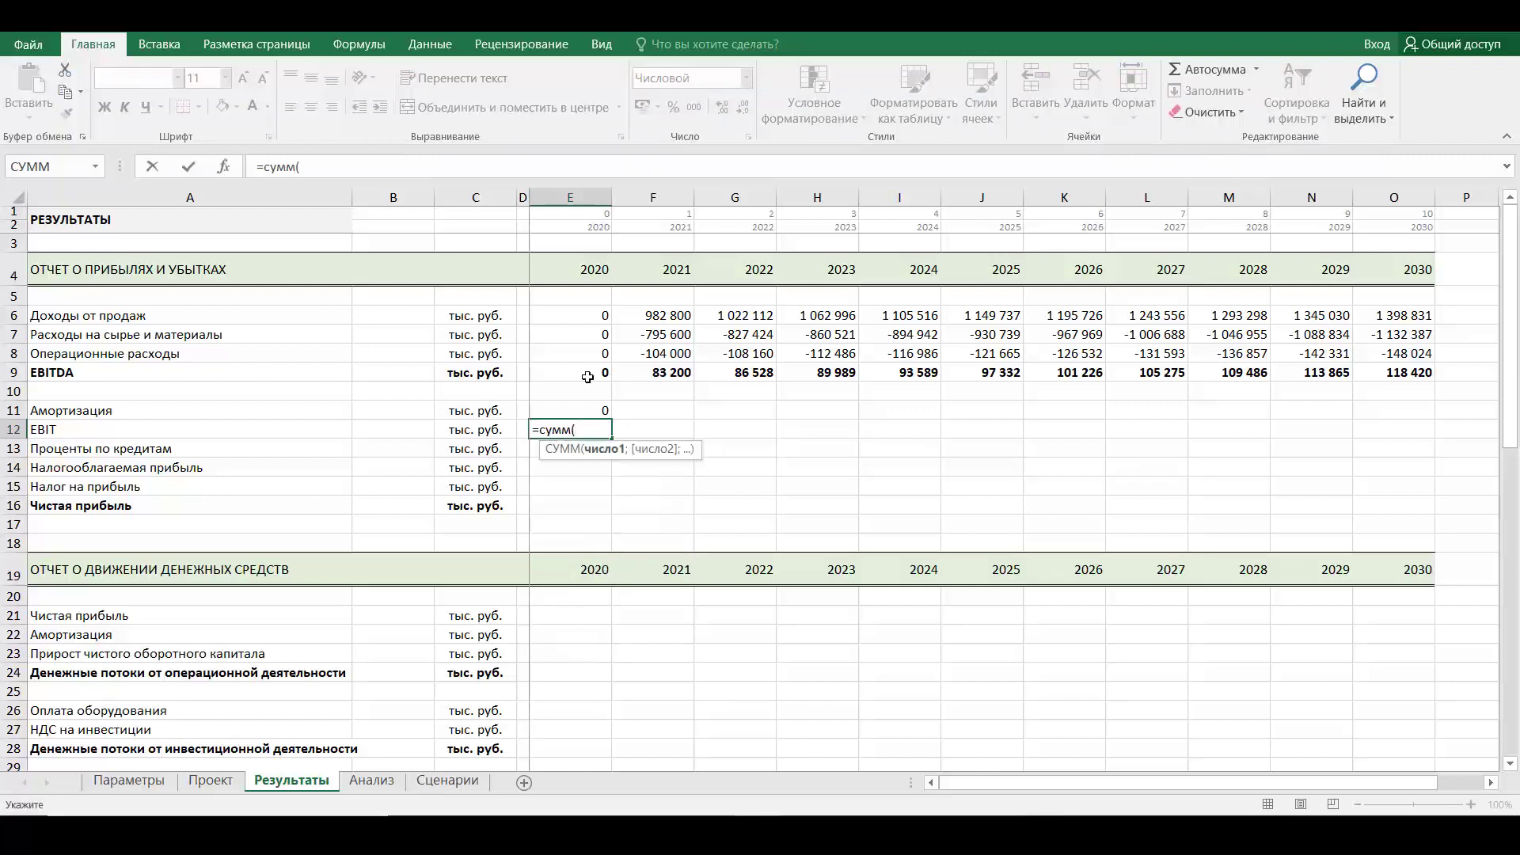
pyautogui.moveTo(588, 377); pyautogui.dragTo(589, 402)
pyautogui.write(')')
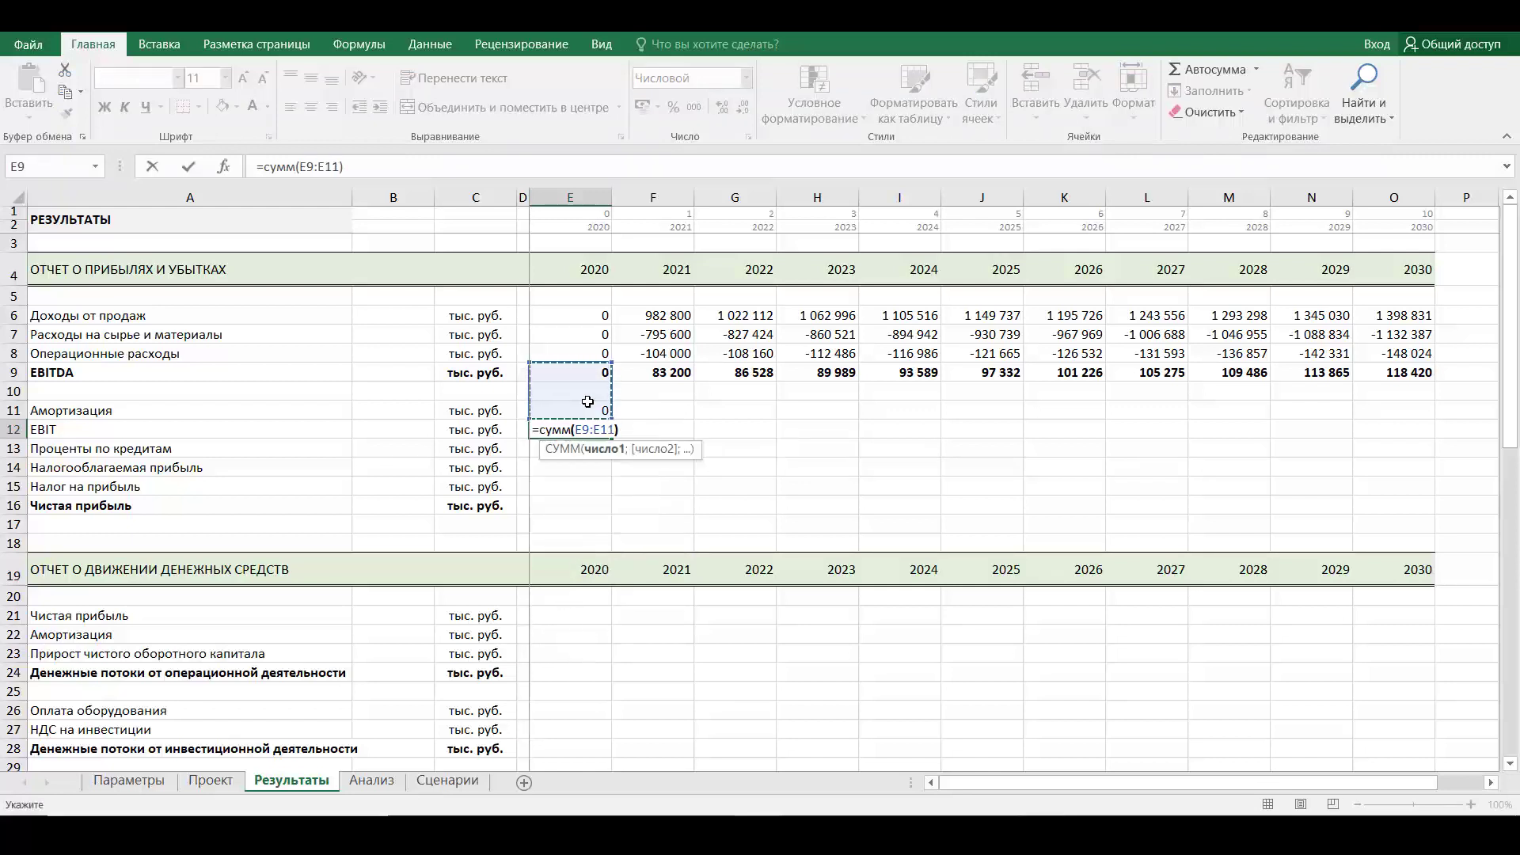
pyautogui.press('Return')
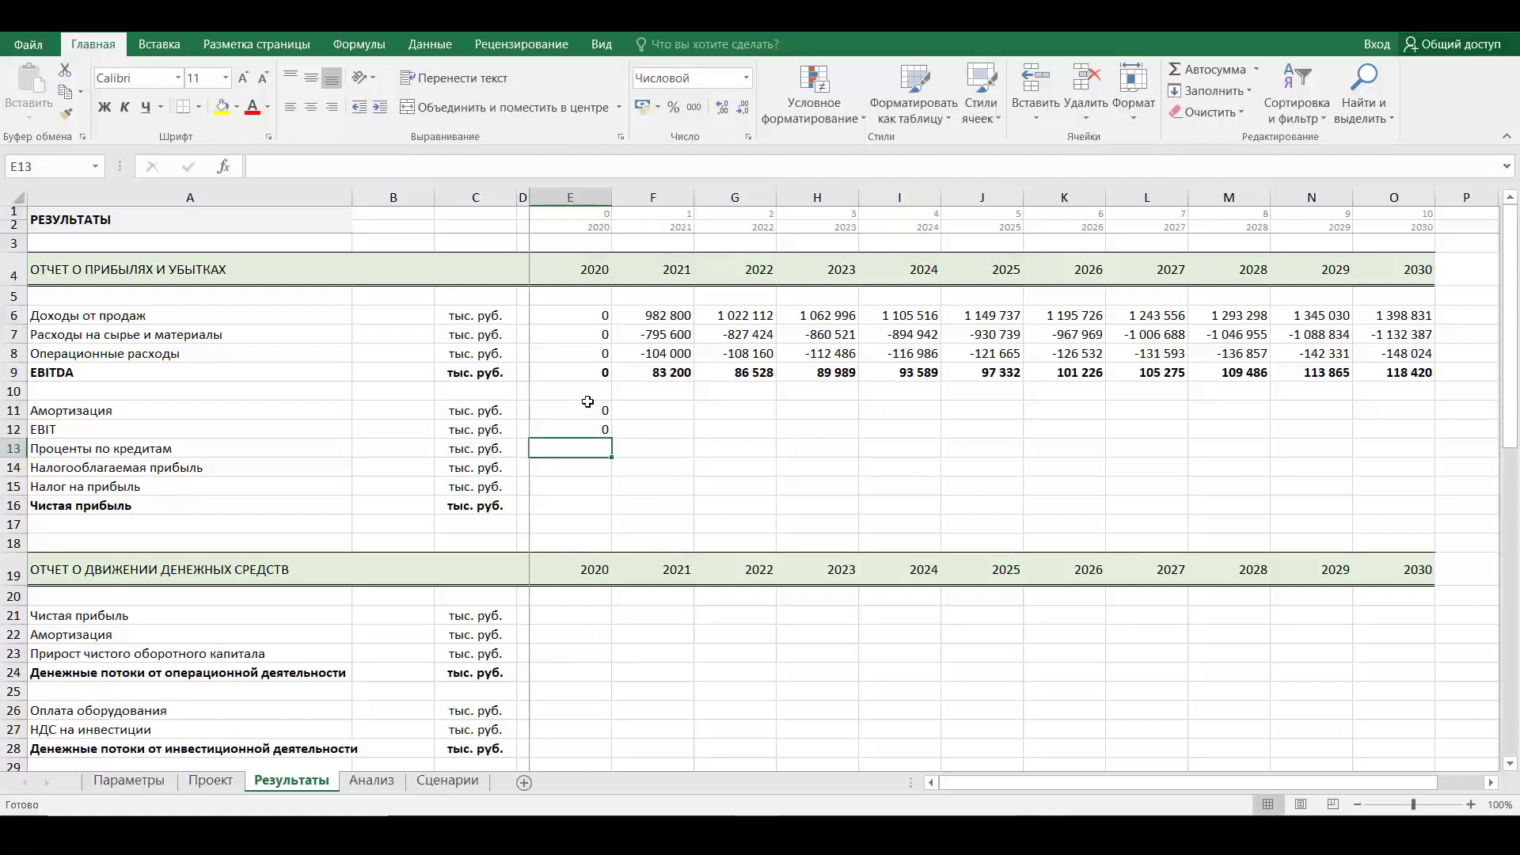
# Enter 0 for loan interest in E13 and fill E11:E13 across through 2030
pyautogui.write('0')
pyautogui.press('Return')
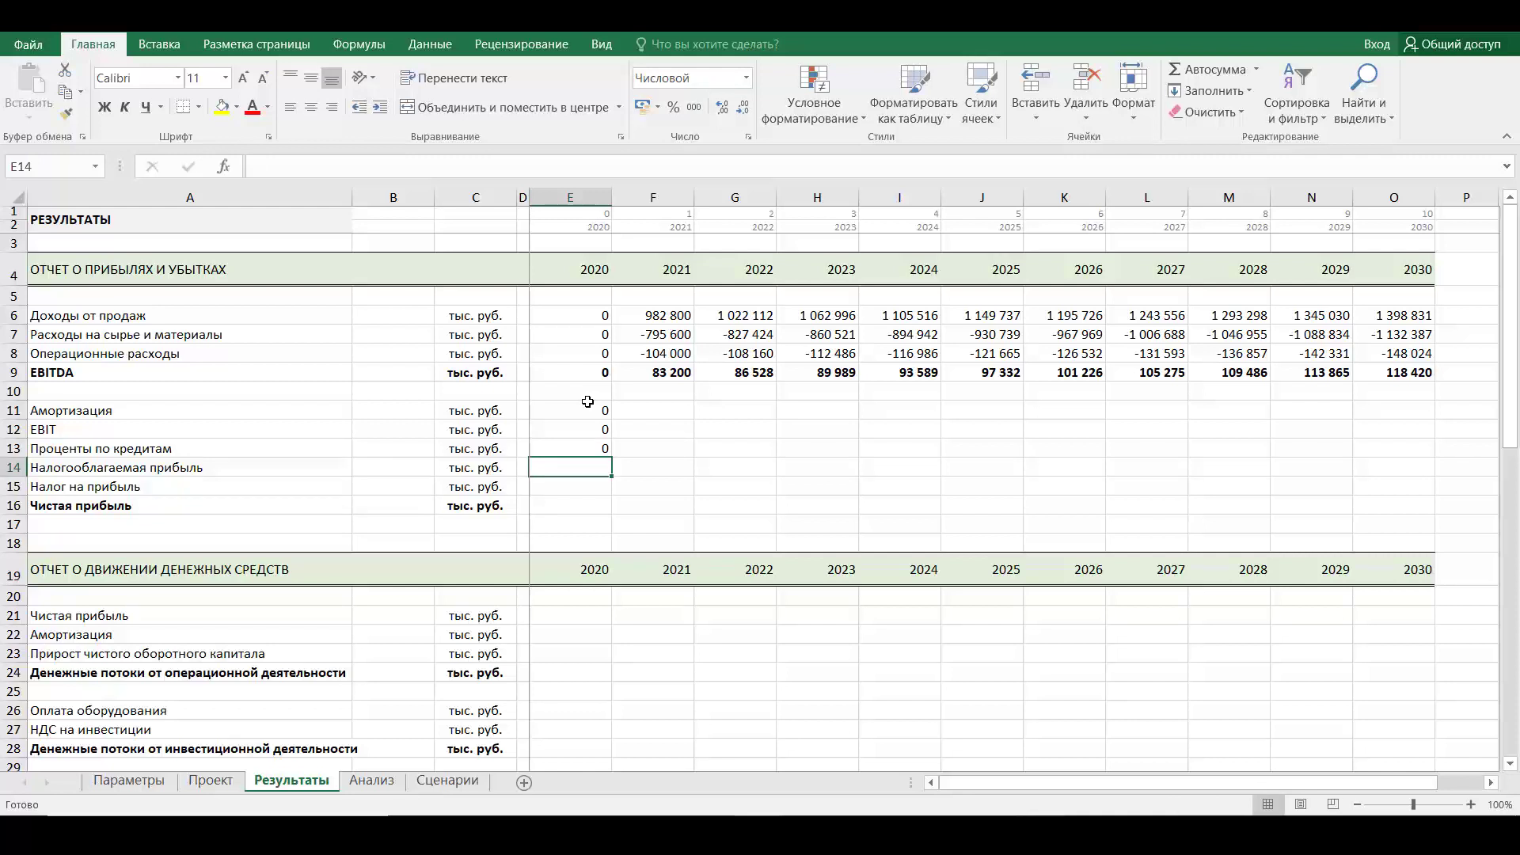
pyautogui.moveTo(587, 405); pyautogui.dragTo(1429, 451)
# Make the whole Налогооблагаемая прибыль row (row 14) bold
pyautogui.click(14, 468)
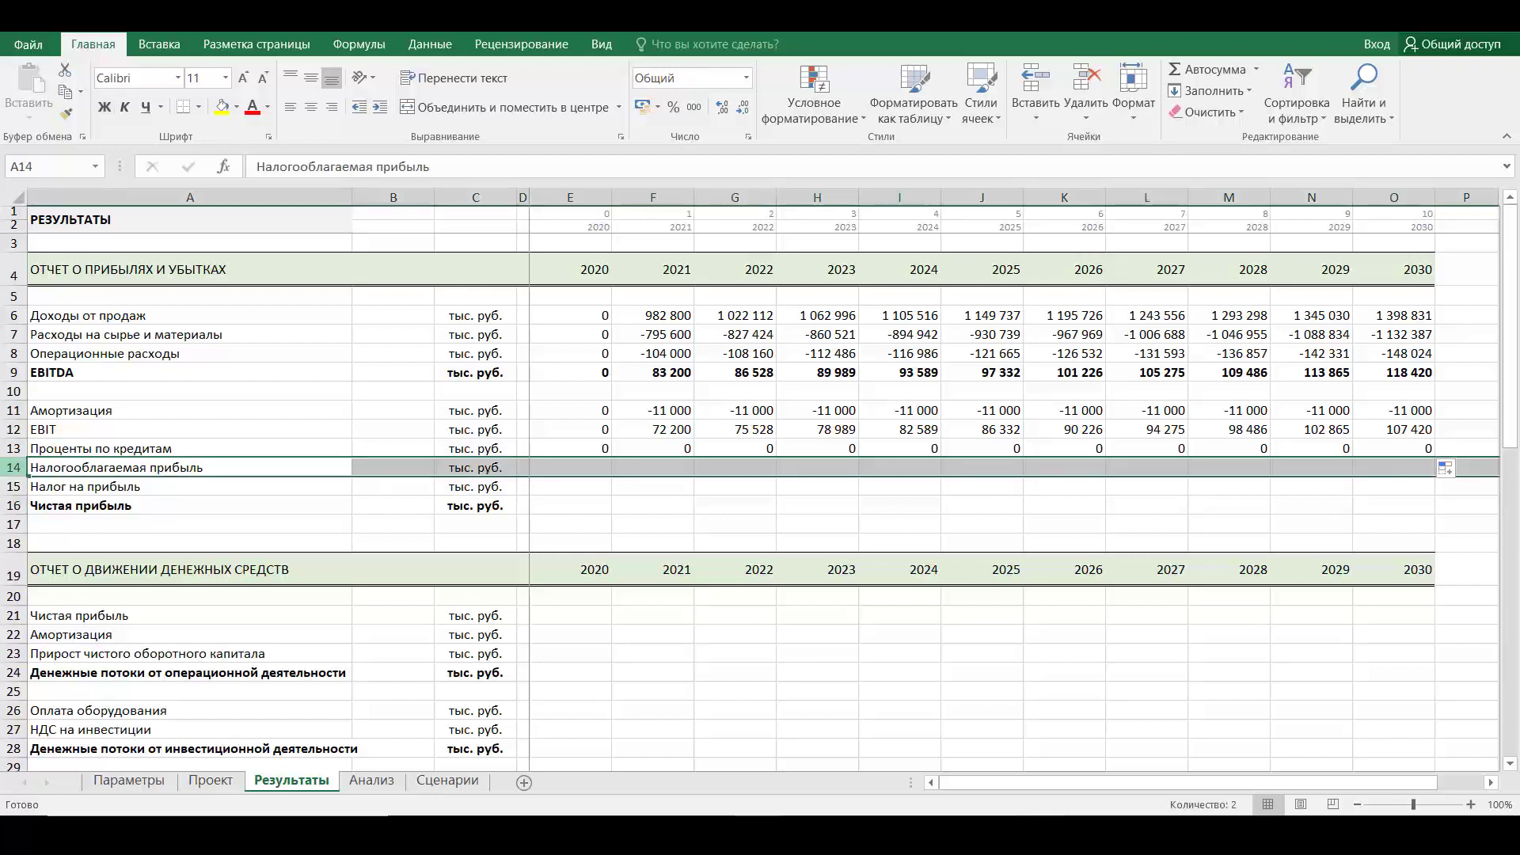
pyautogui.hotkey('ctrl', 'b')
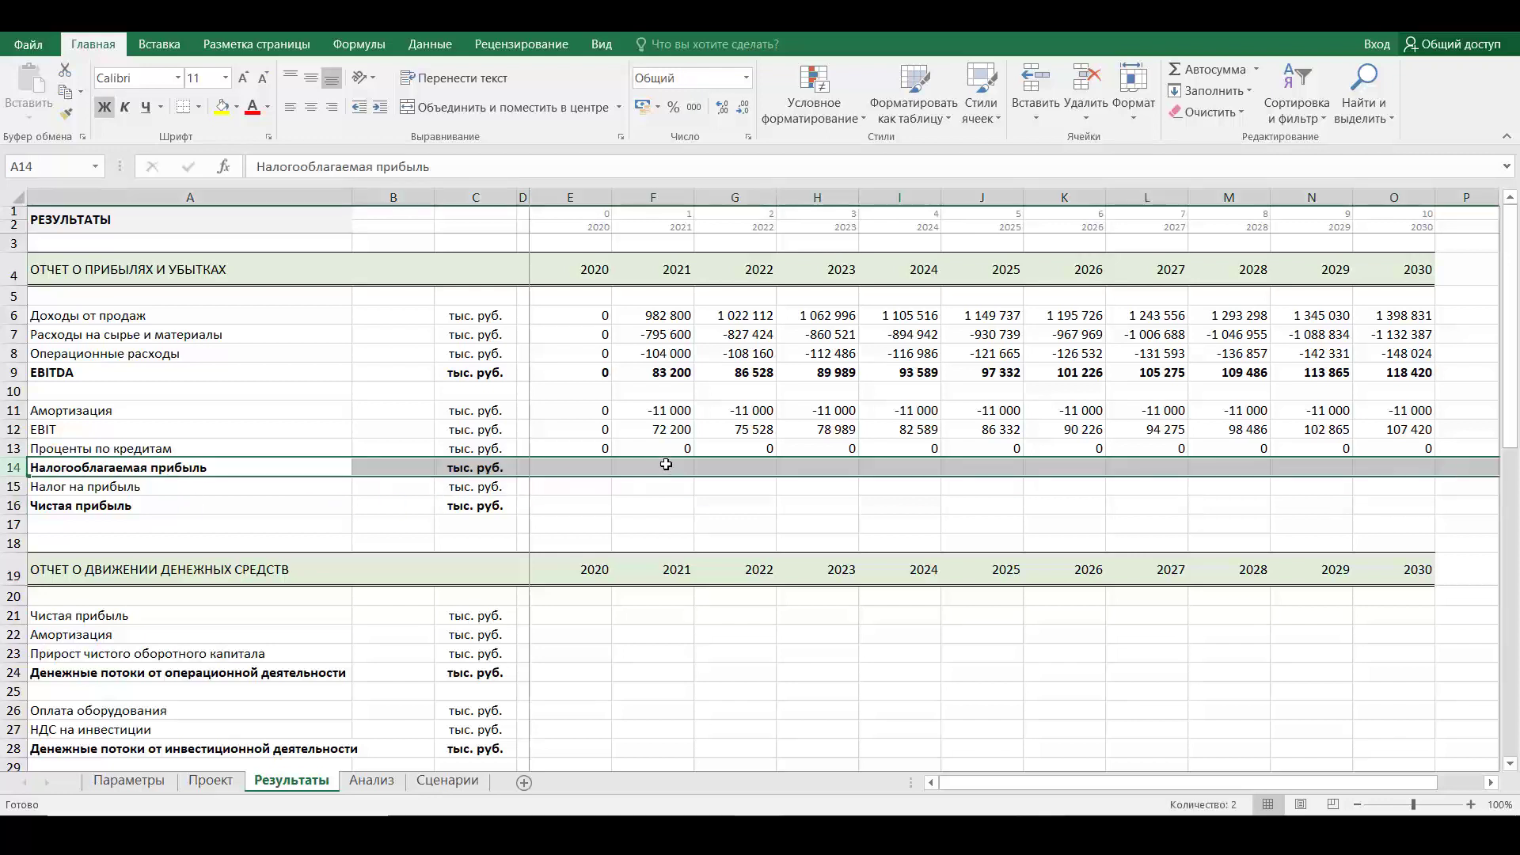
pyautogui.click(662, 465)
# Calculate taxable profit in E14 as the СУММ of E12:E13 and fill it across through 2030
pyautogui.click(562, 469)
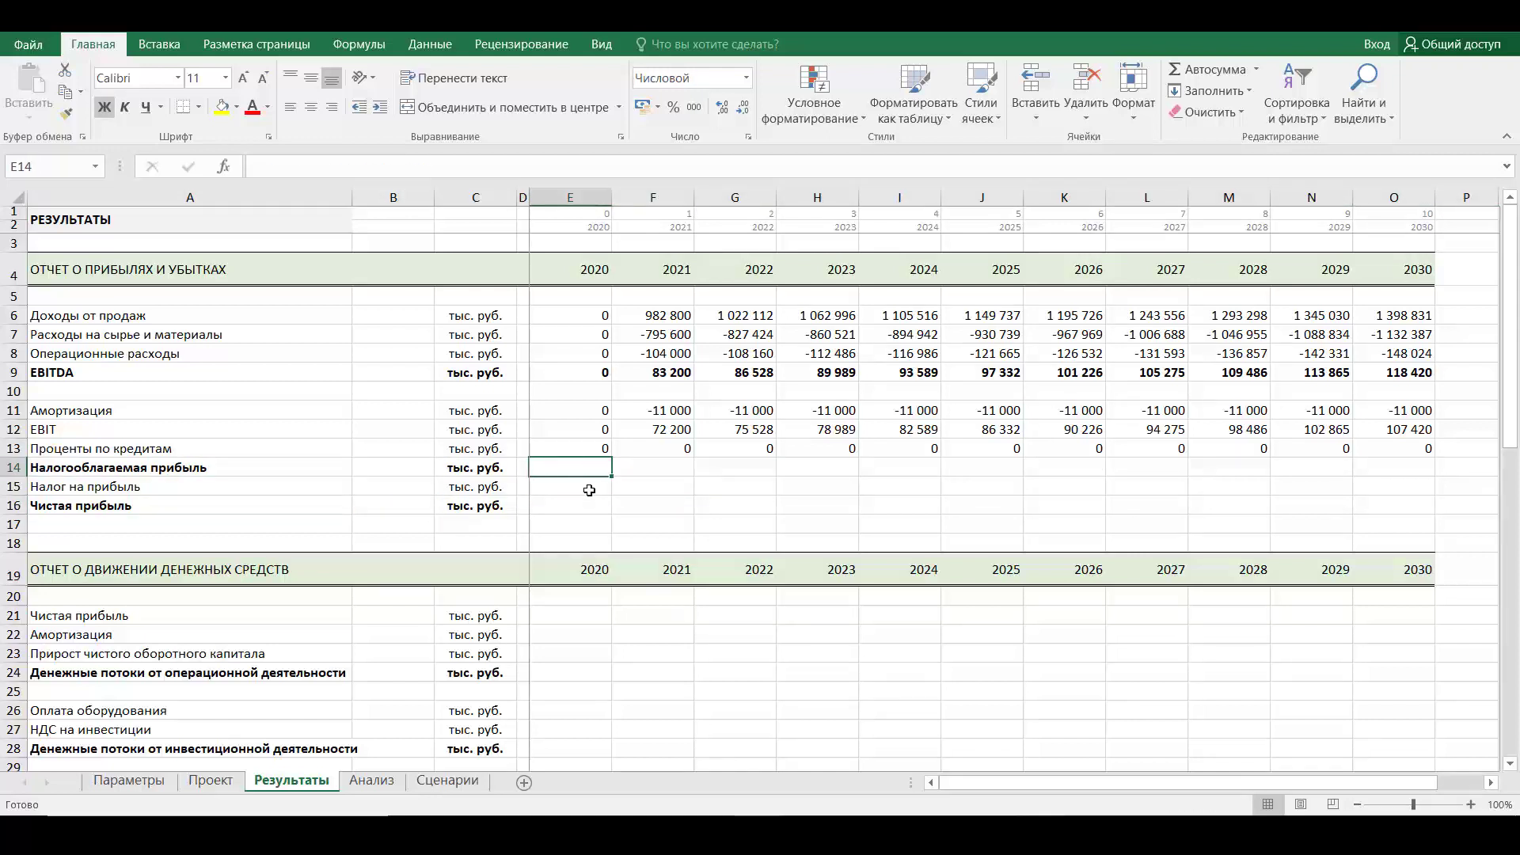
pyautogui.write('=сумм')
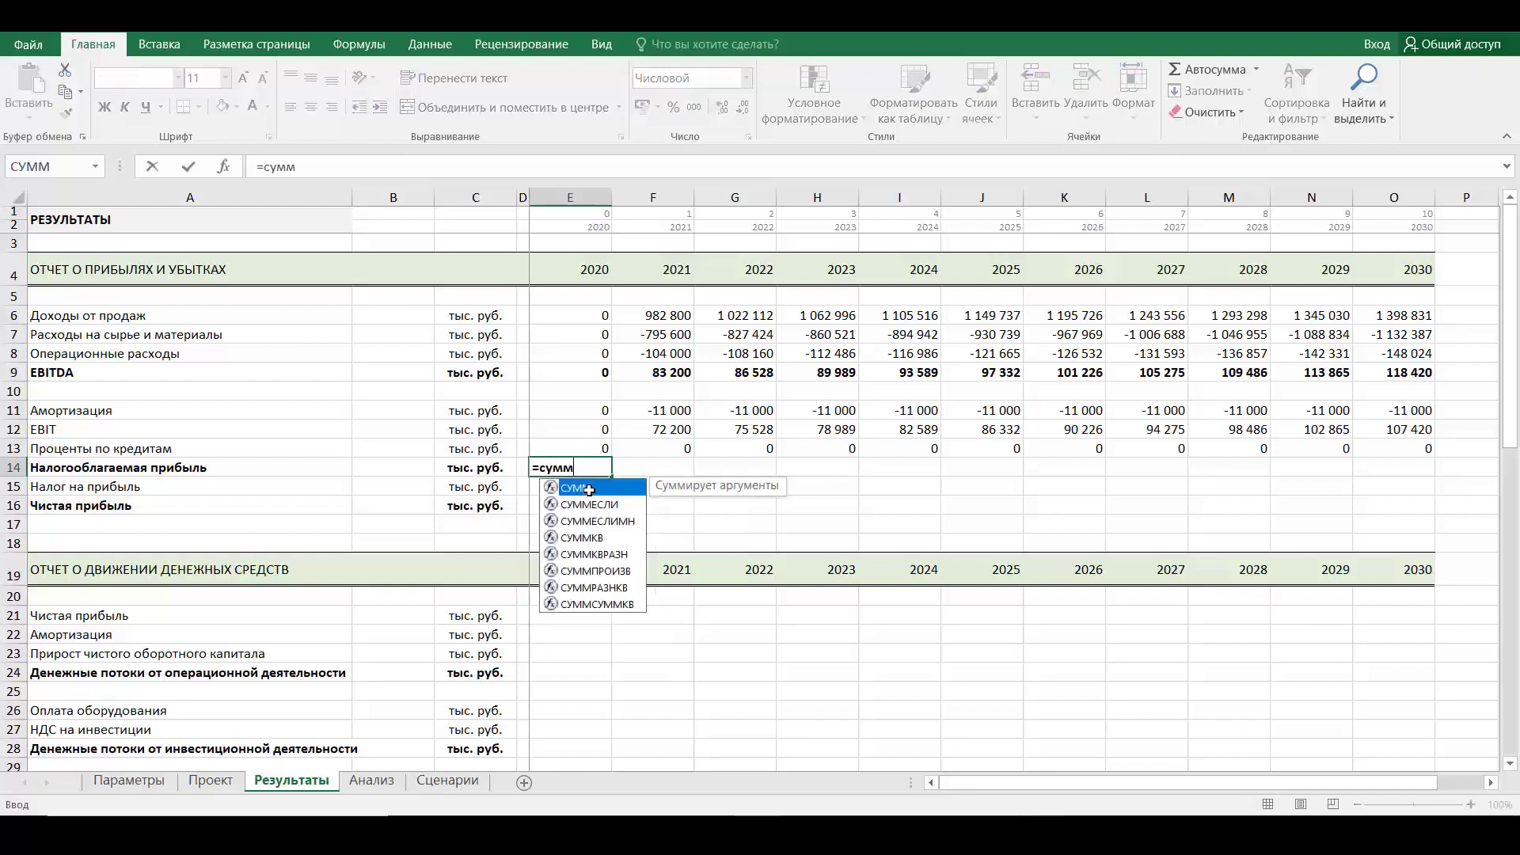
pyautogui.write('(')
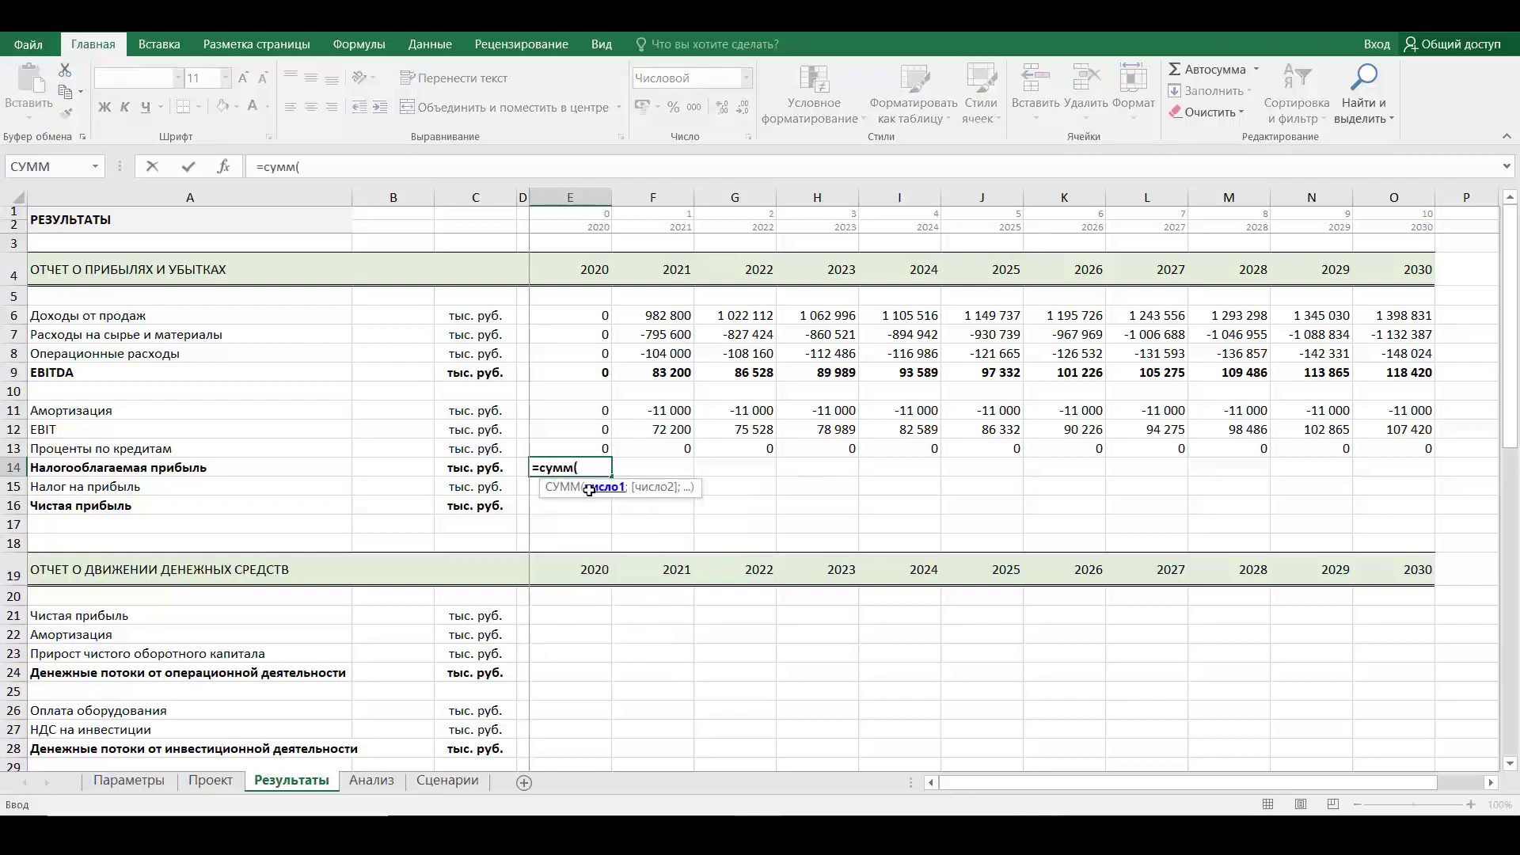
pyautogui.click(594, 374)
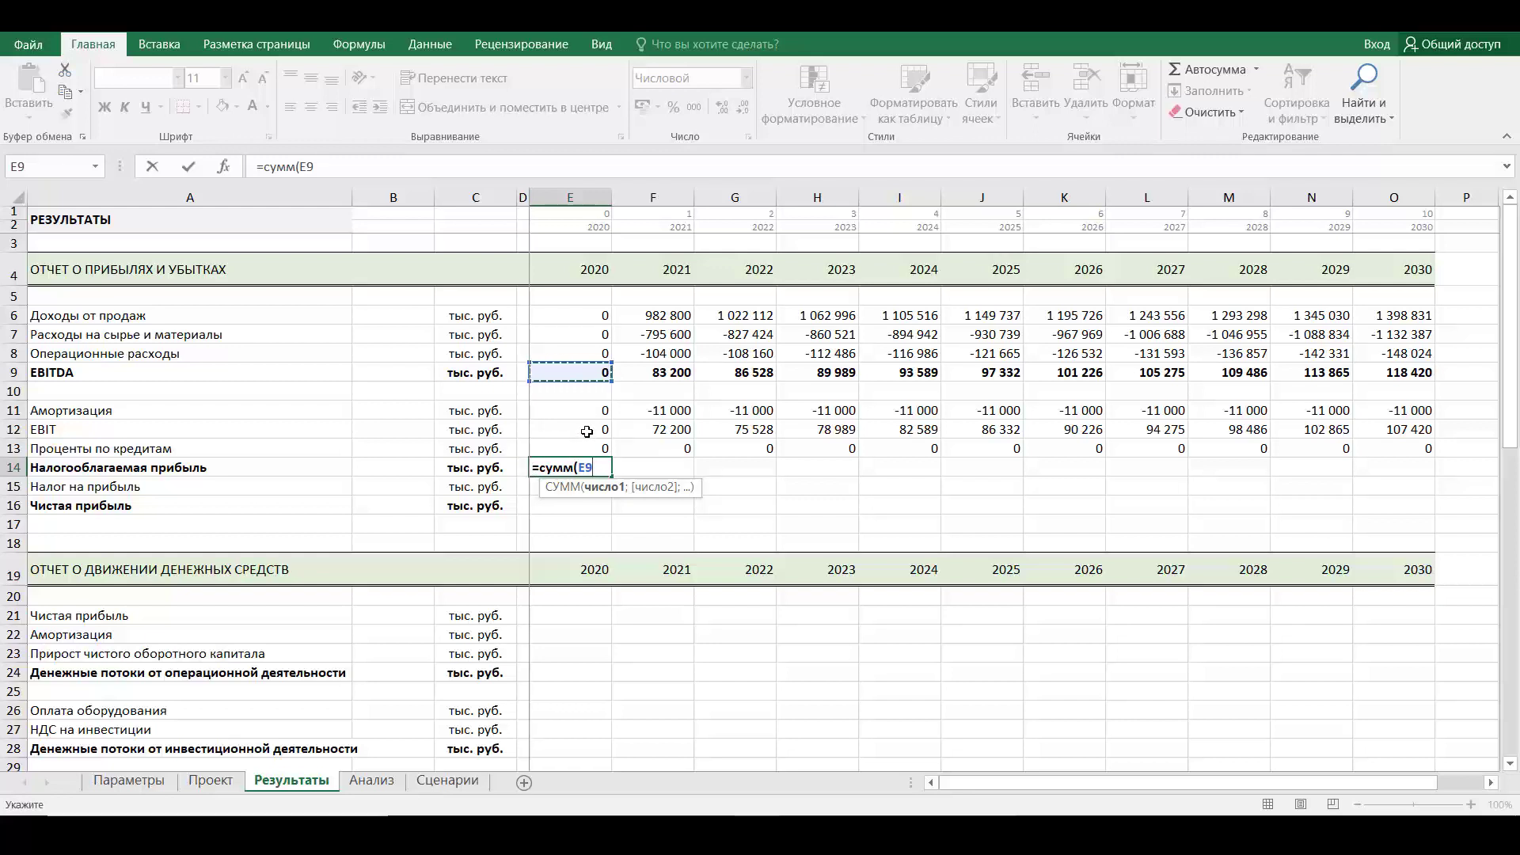
pyautogui.moveTo(587, 431); pyautogui.dragTo(592, 448)
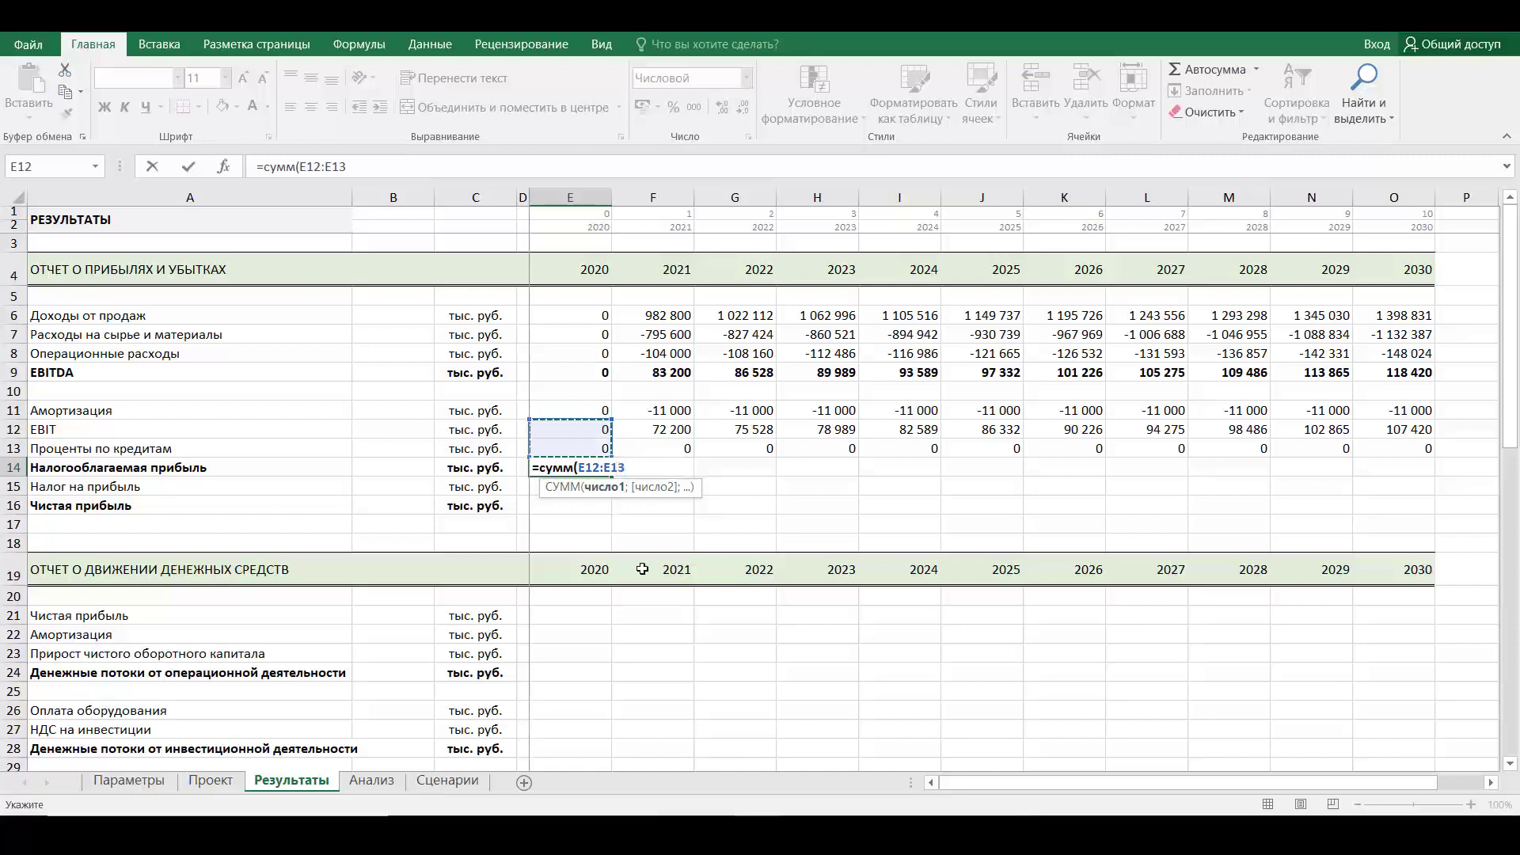
pyautogui.press('Return')
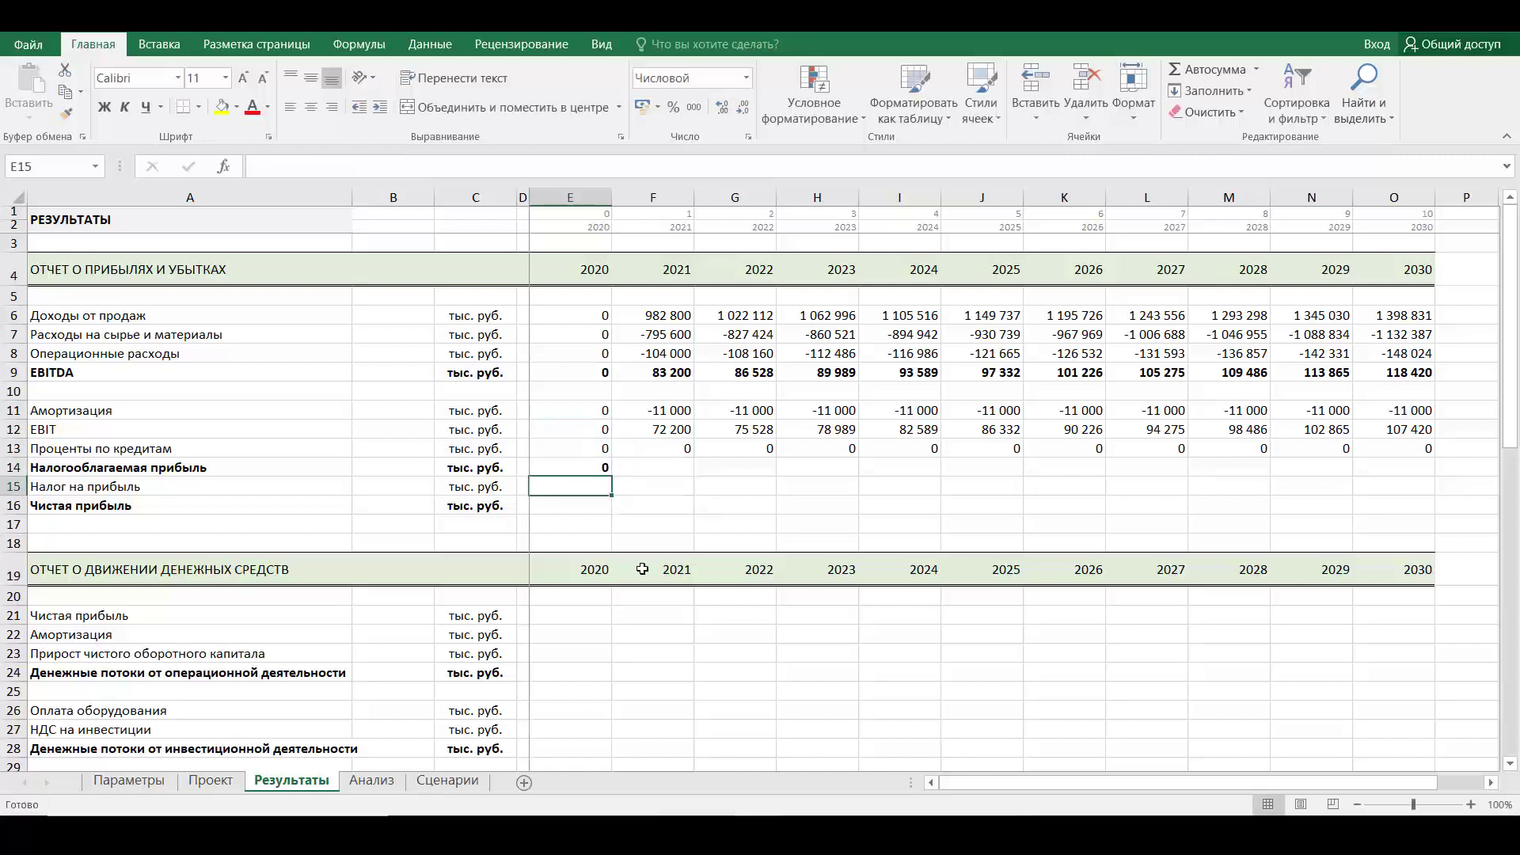
pyautogui.click(604, 467)
pyautogui.moveTo(611, 476); pyautogui.dragTo(1421, 477)
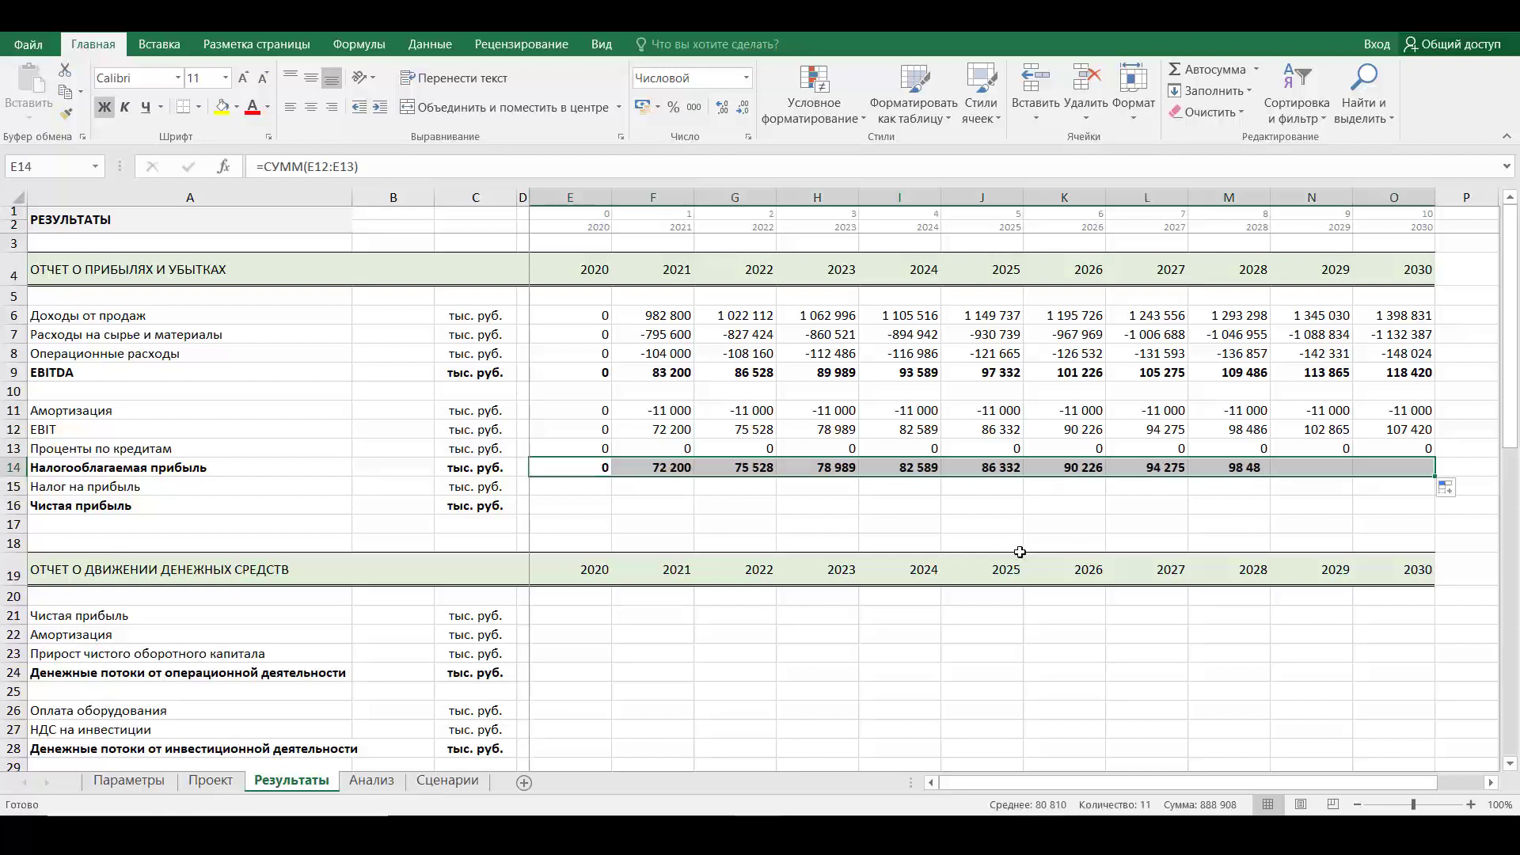
# Calculate the 2020 profit tax in E15 as =-E14*Параметры!E24, using the profit tax rate from the Параметры sheet
pyautogui.click(581, 489)
pyautogui.write('=')
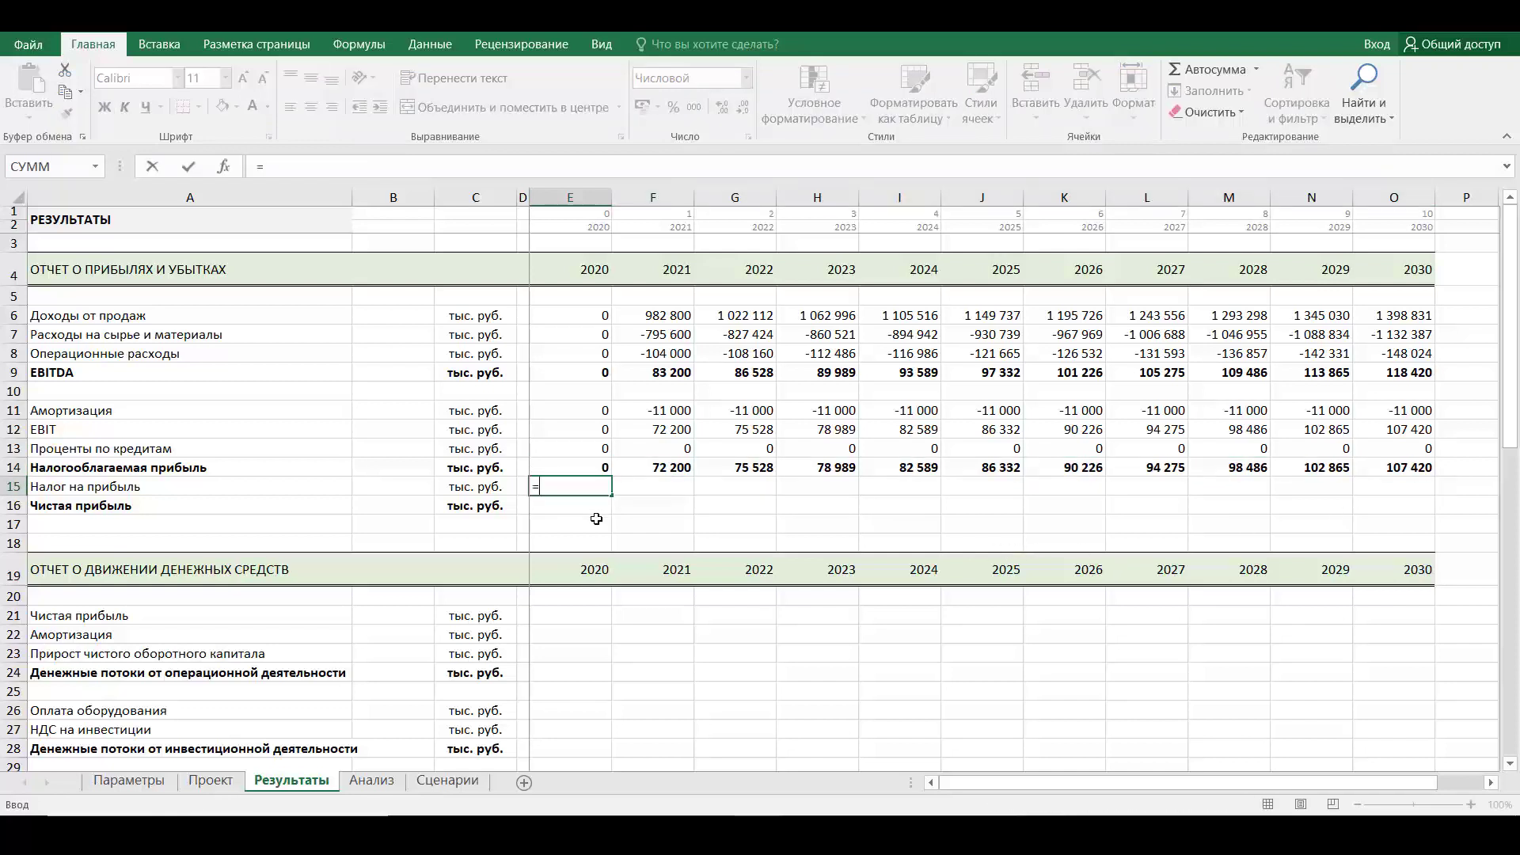
pyautogui.press('Up')
pyautogui.write('*')
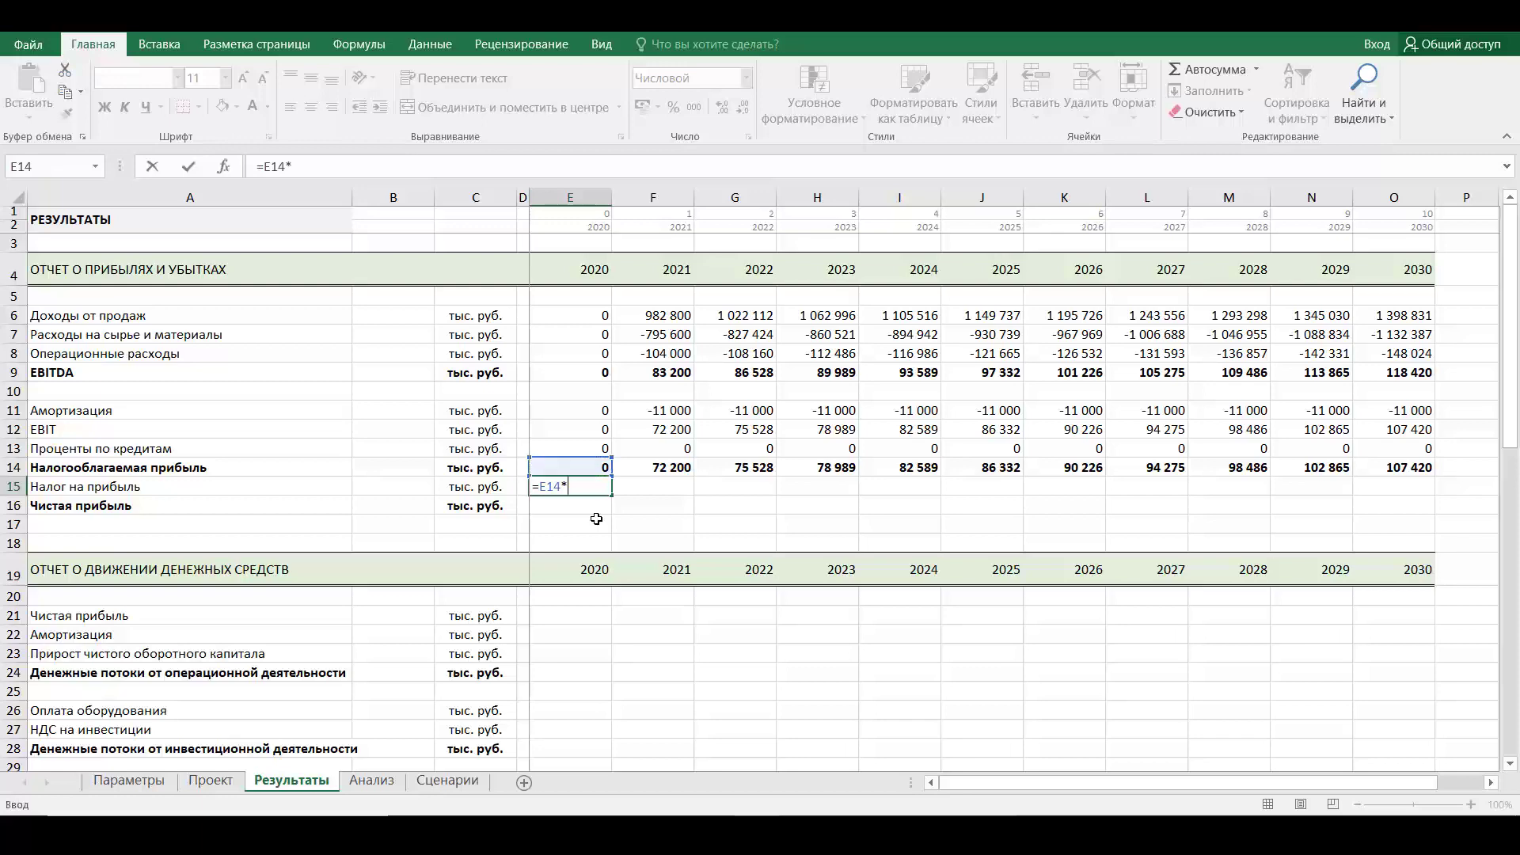
pyautogui.click(129, 780)
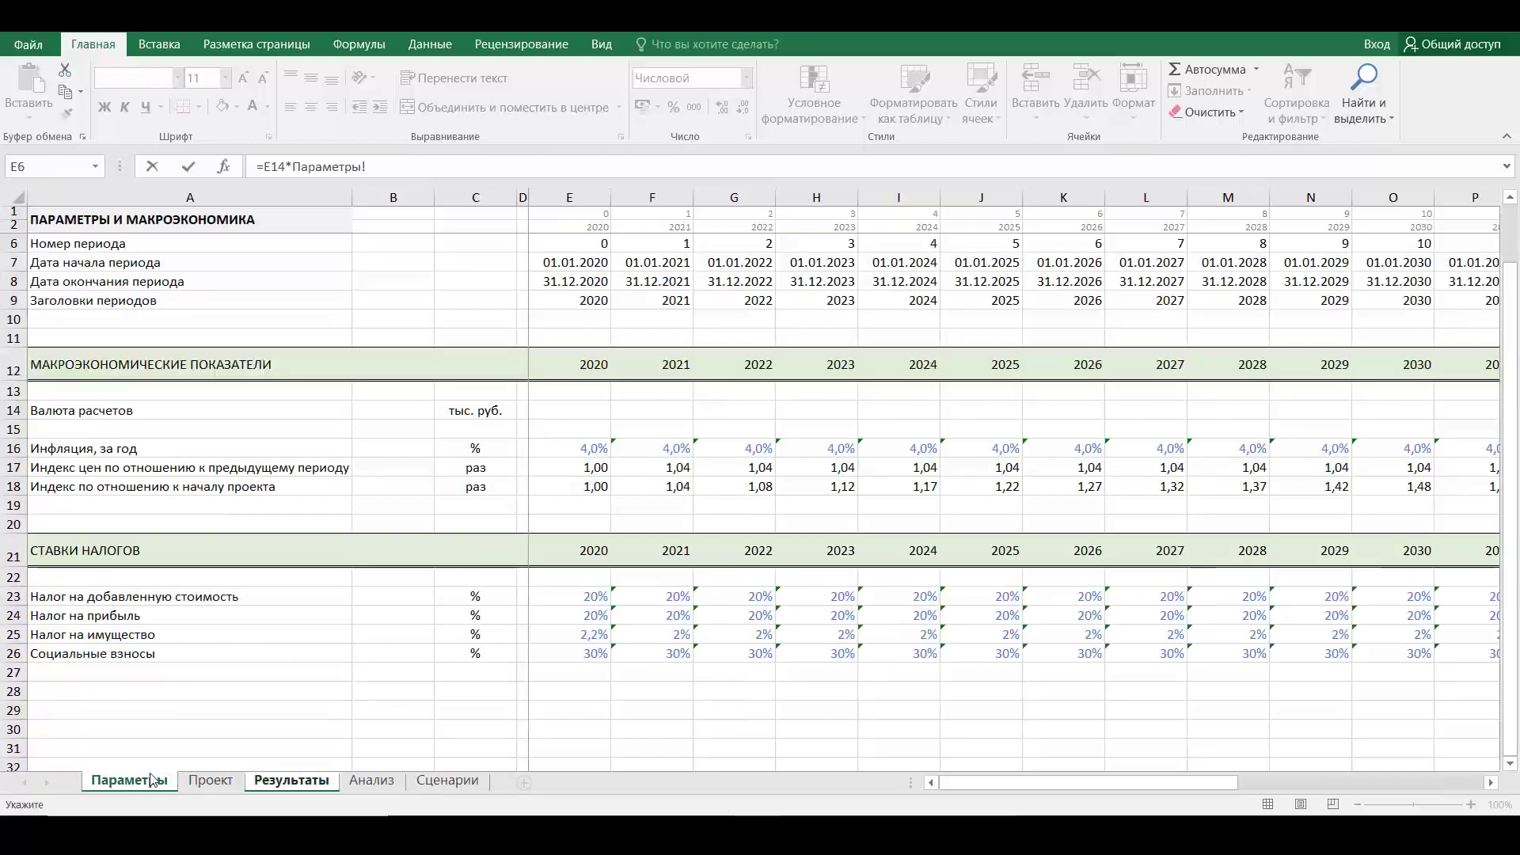
pyautogui.click(587, 617)
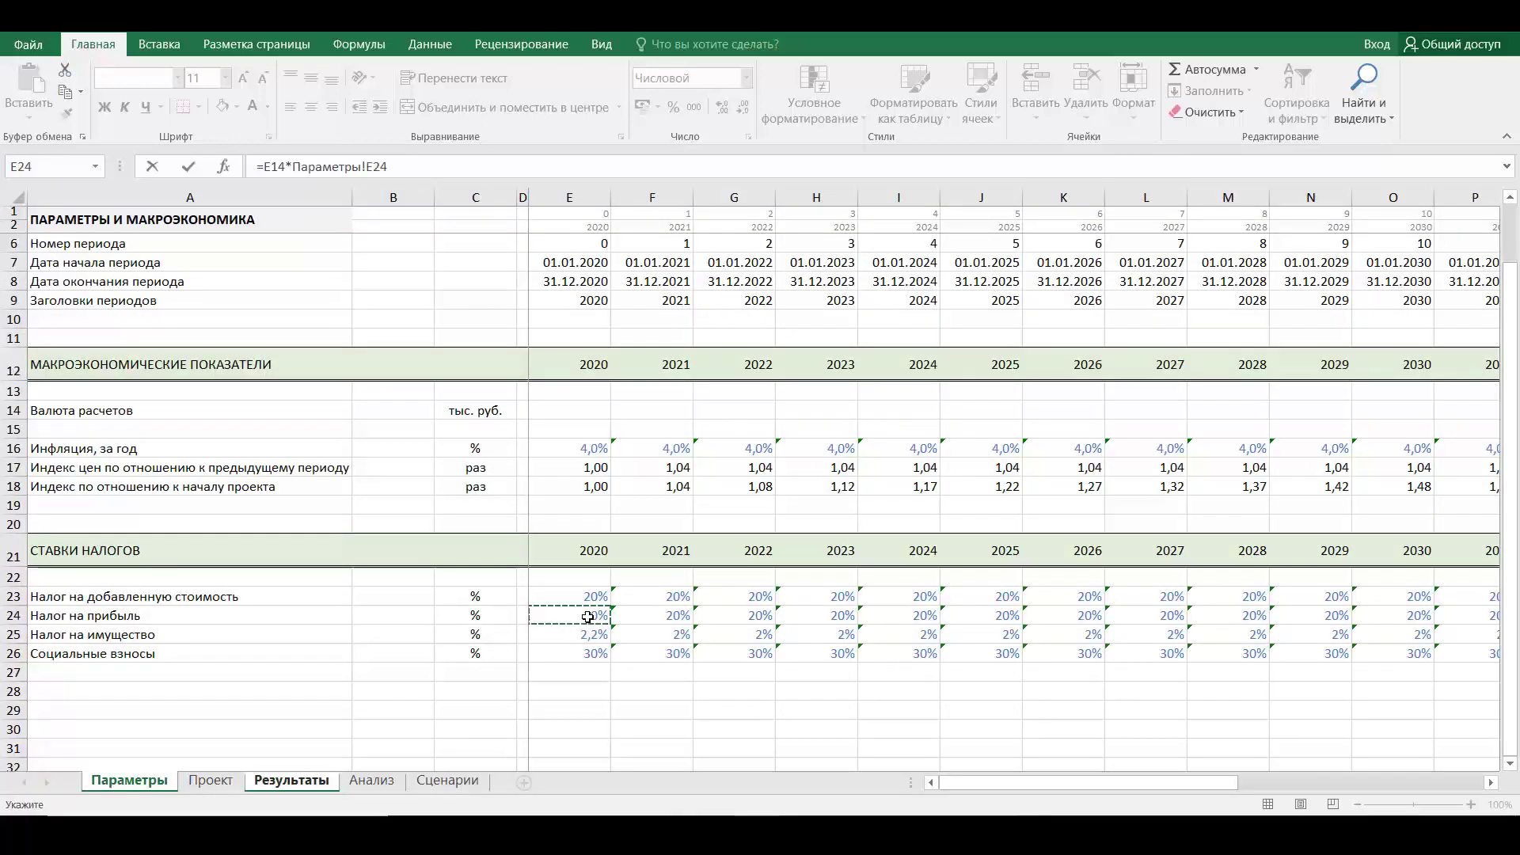
pyautogui.click(263, 166)
pyautogui.write('-')
pyautogui.press('Return')
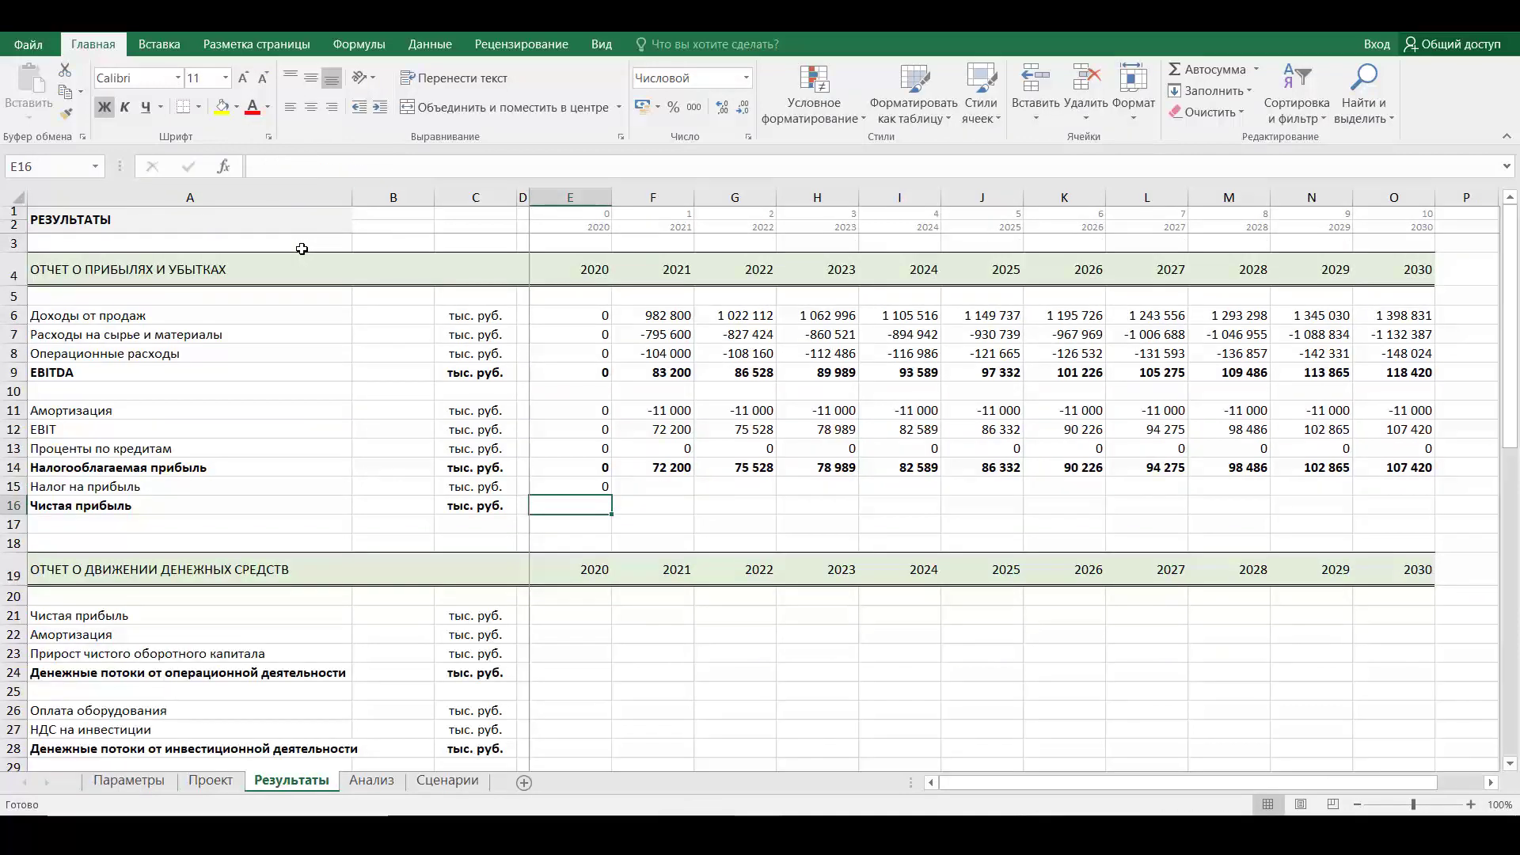
# Calculate net profit in E16 as =E14+E15 and fill E15:E16 across through 2030
pyautogui.write('=')
pyautogui.press('Up')
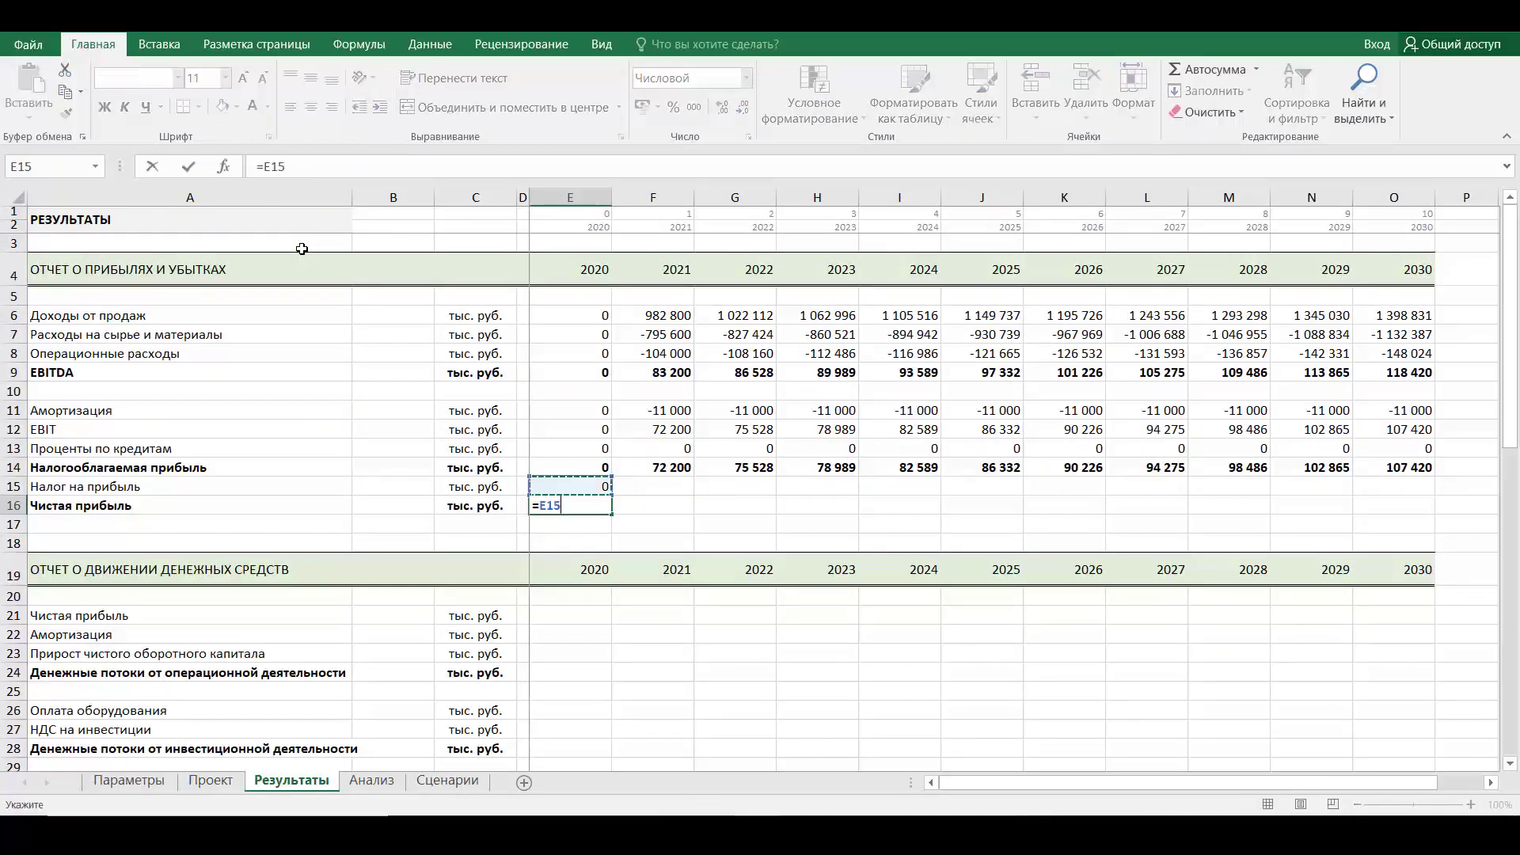
pyautogui.press('Up')
pyautogui.write('+')
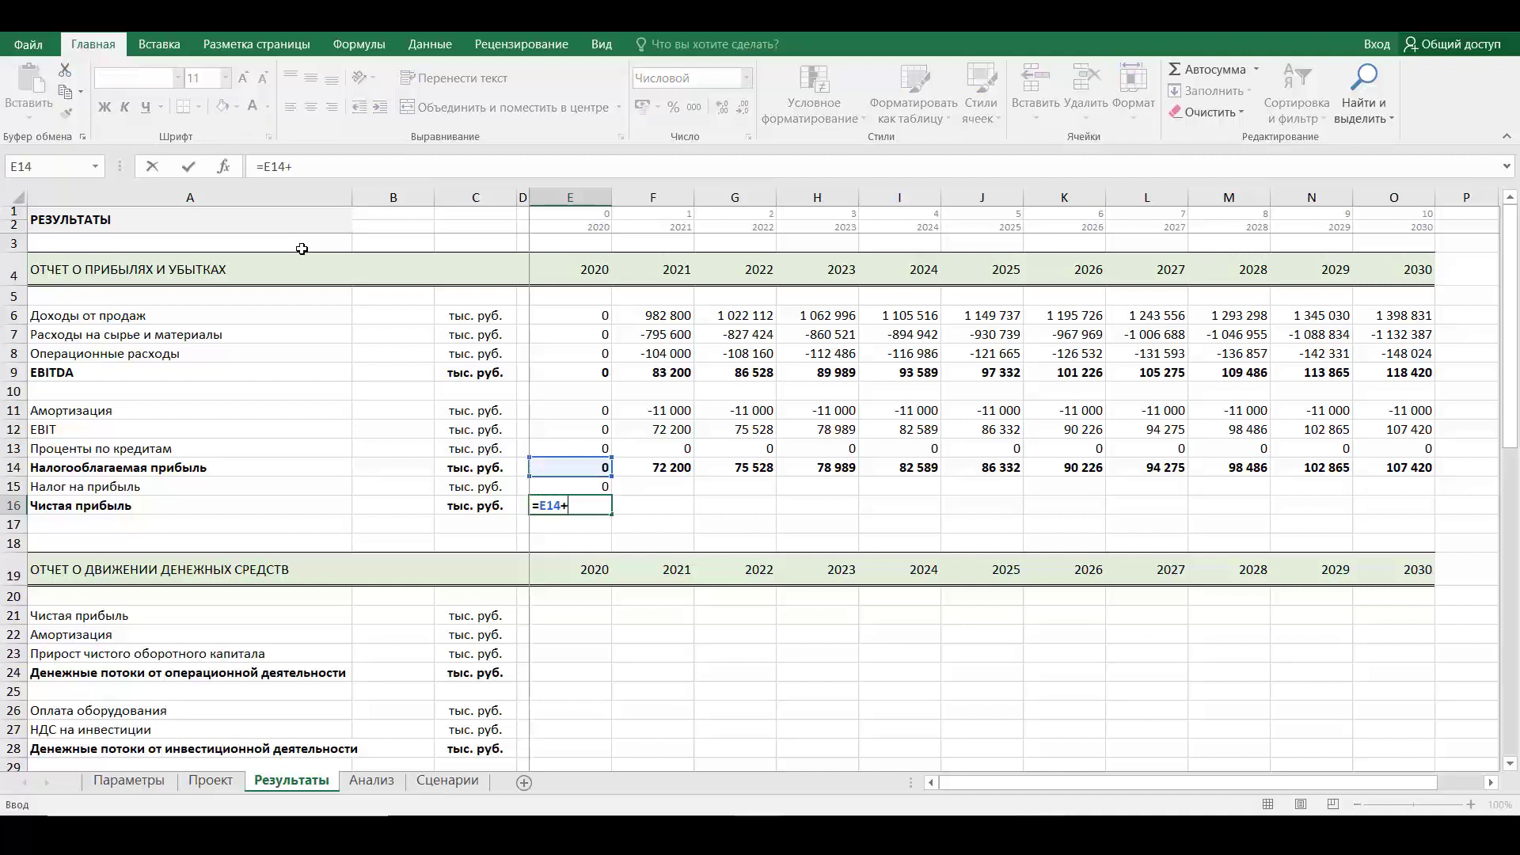
pyautogui.press('Up')
pyautogui.press('Return')
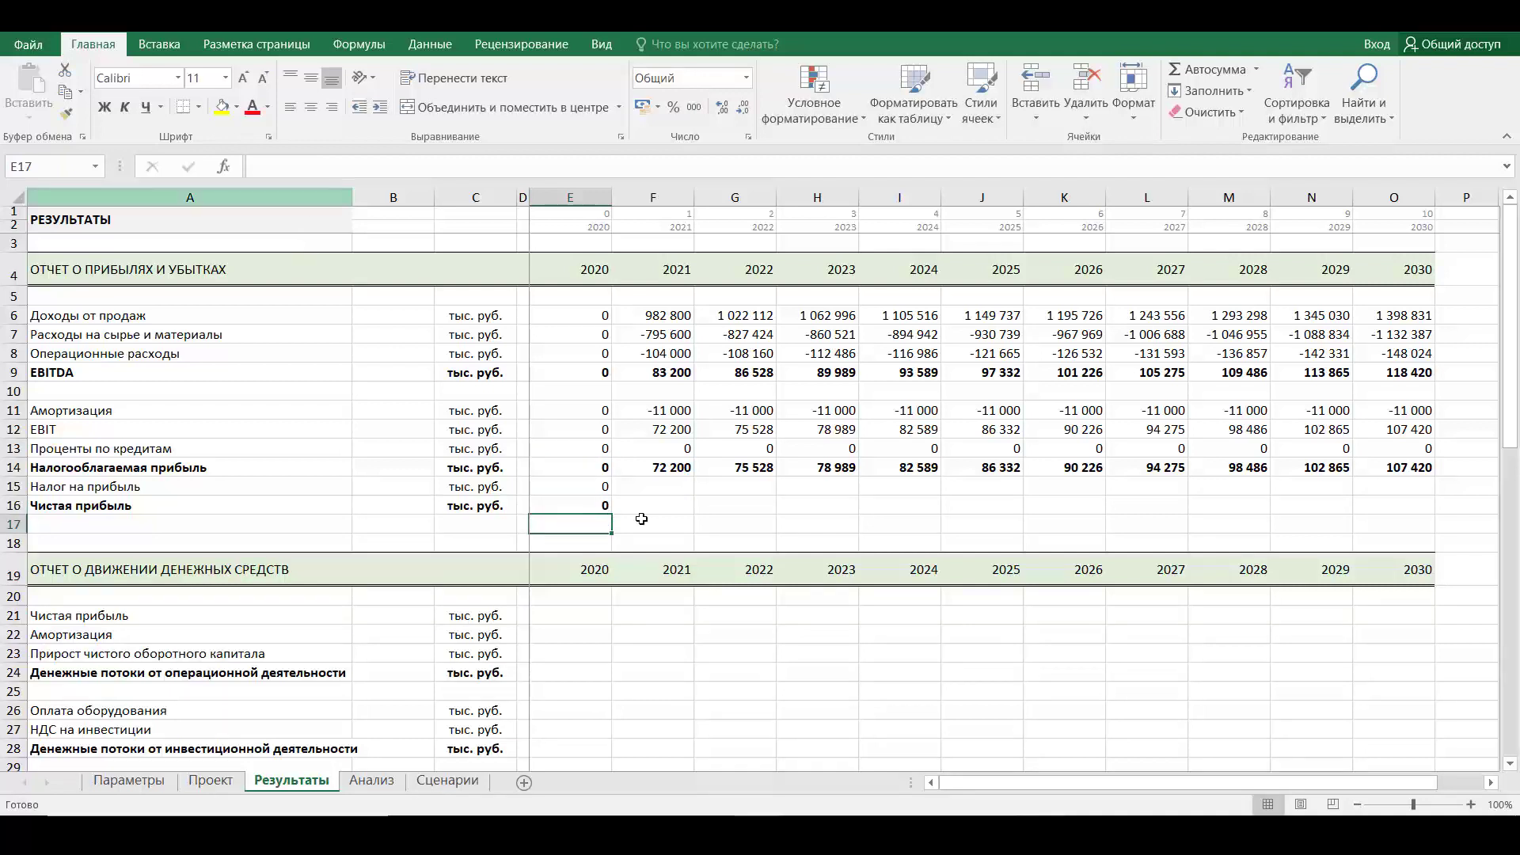
pyautogui.moveTo(600, 486); pyautogui.dragTo(1435, 514)
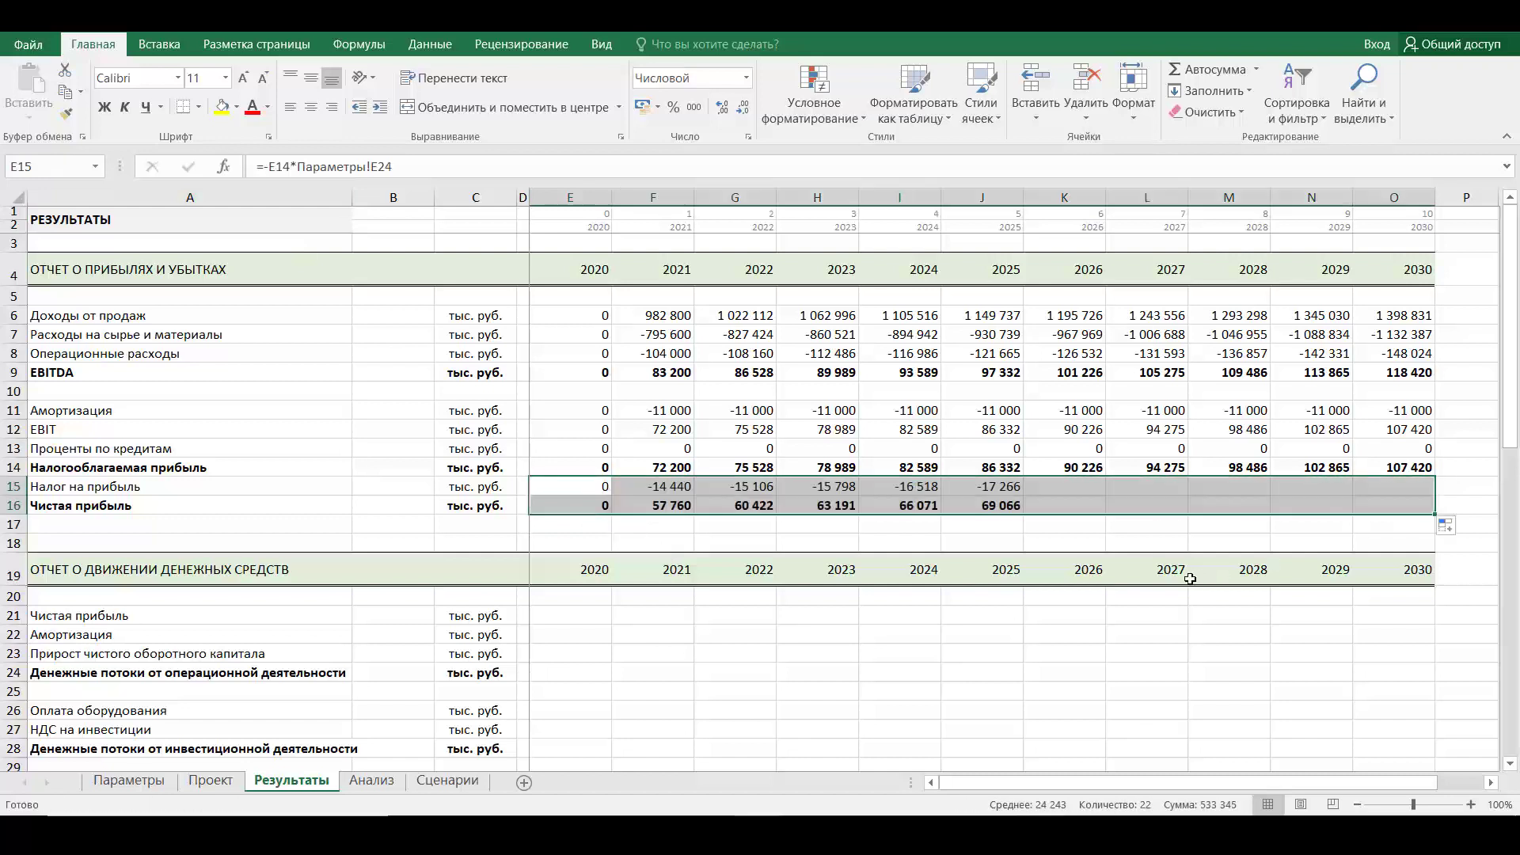
pyautogui.click(794, 658)
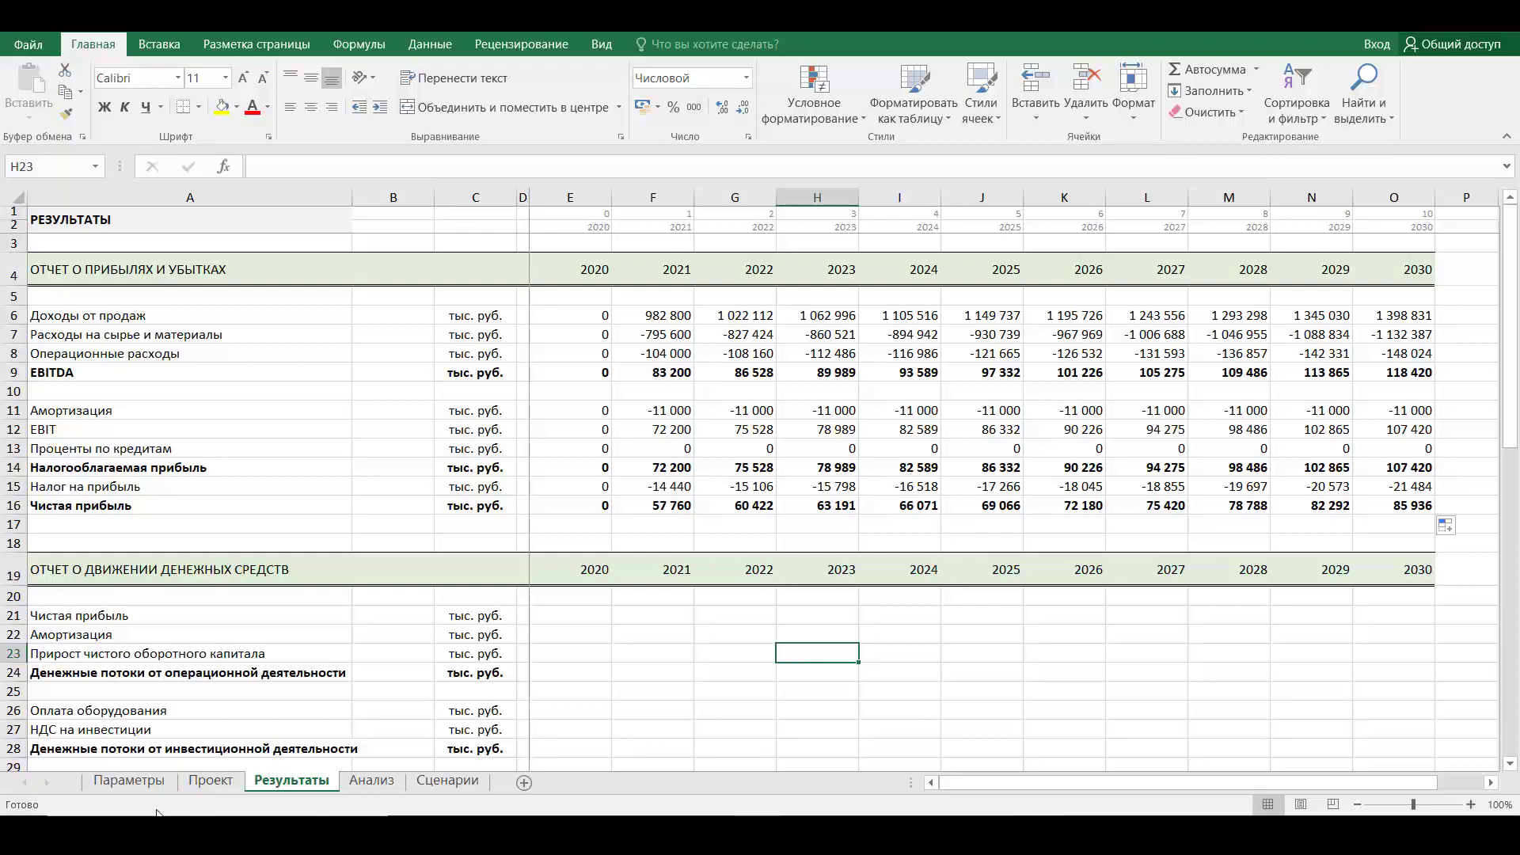
# Set the 2020 annual inflation in E16 of the Параметры sheet to 0% and check the profit and loss statement on Результаты
pyautogui.click(119, 782)
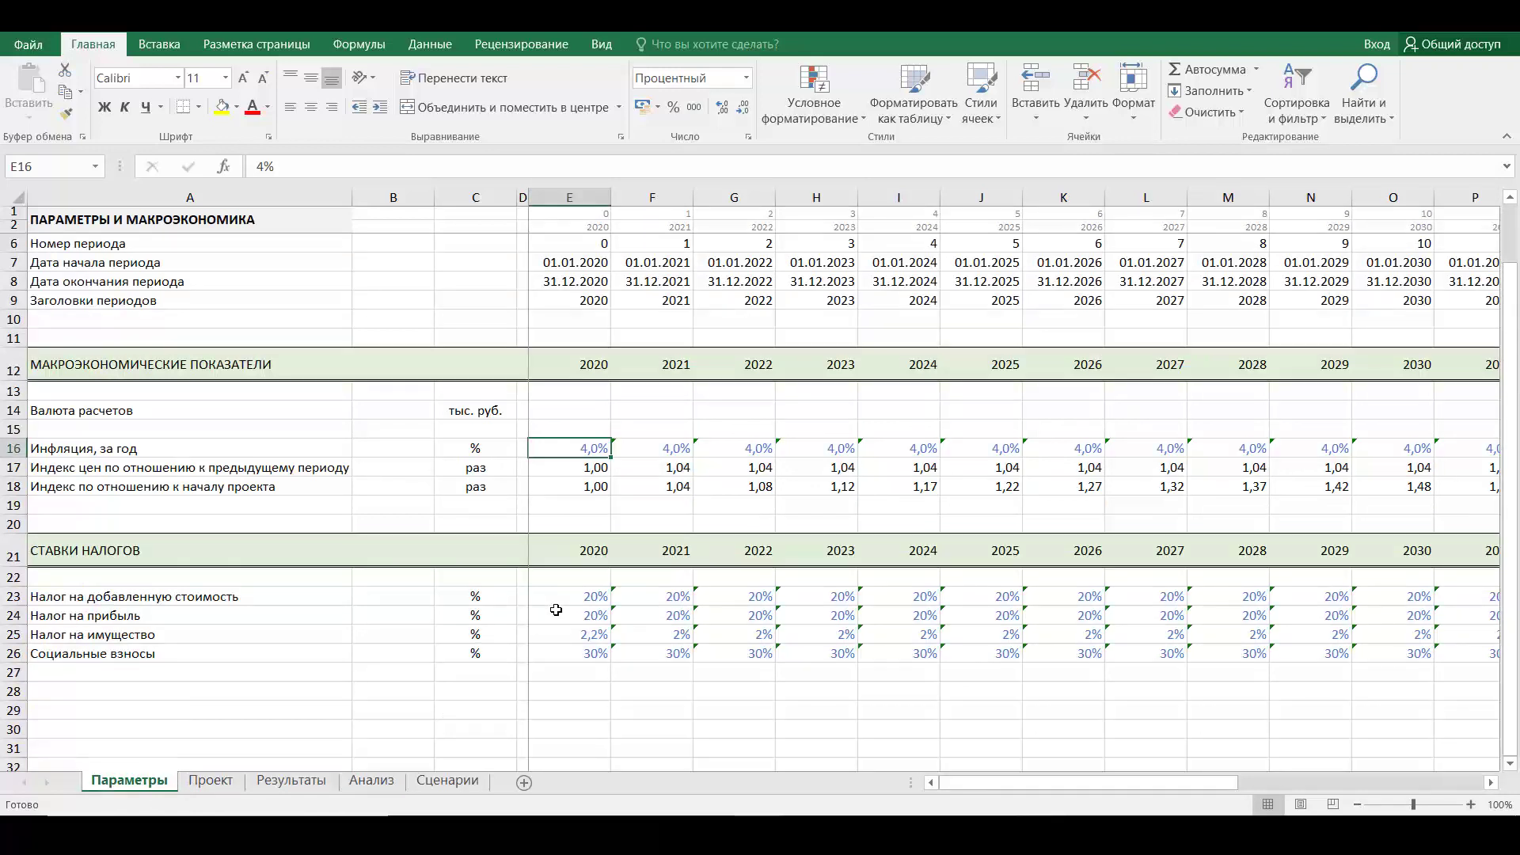
pyautogui.write('0')
pyautogui.press('Return')
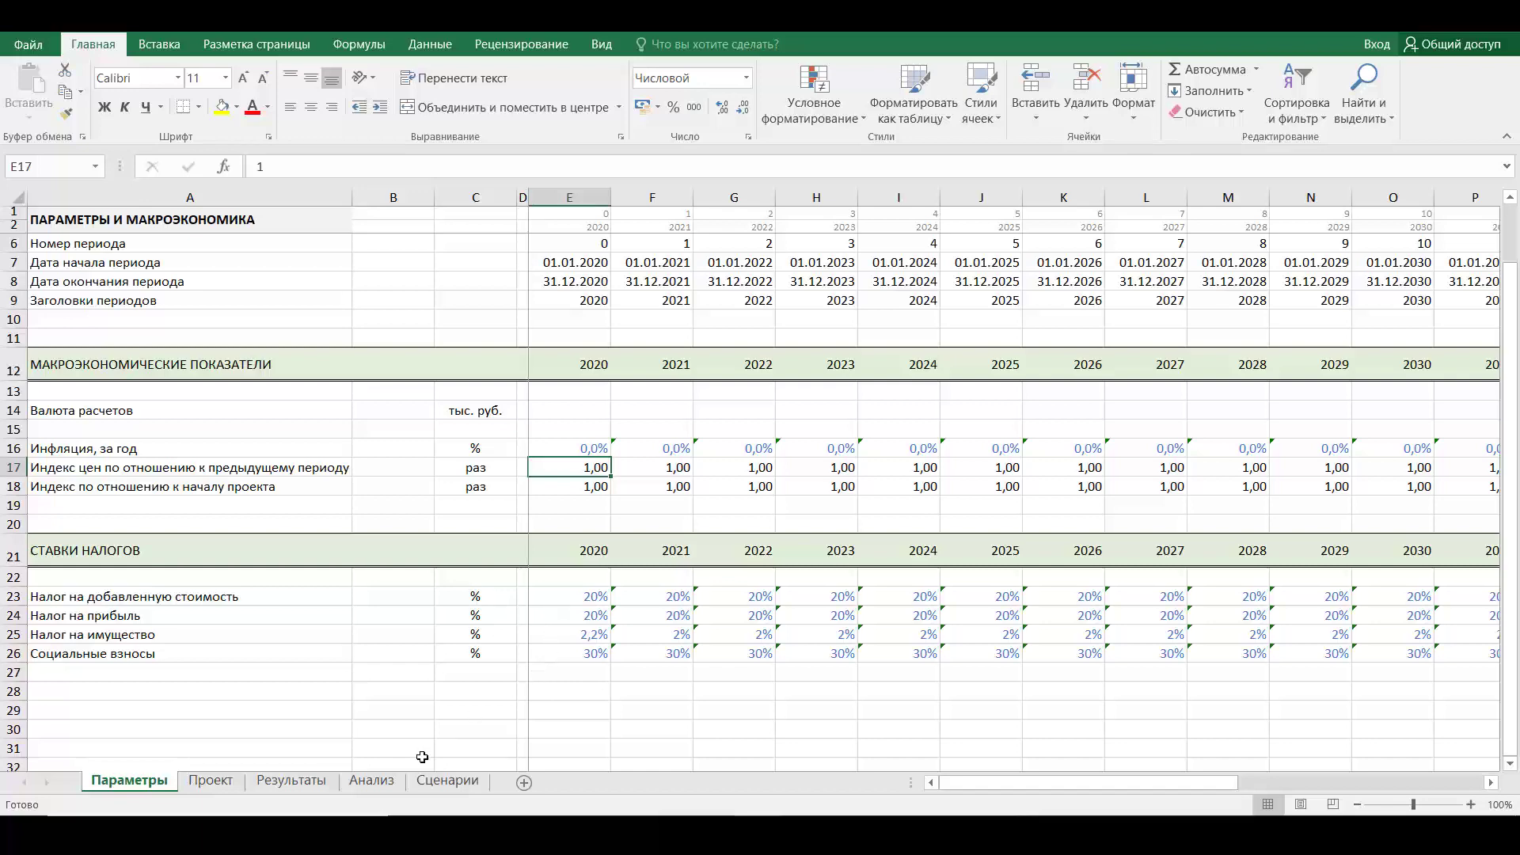
pyautogui.click(313, 780)
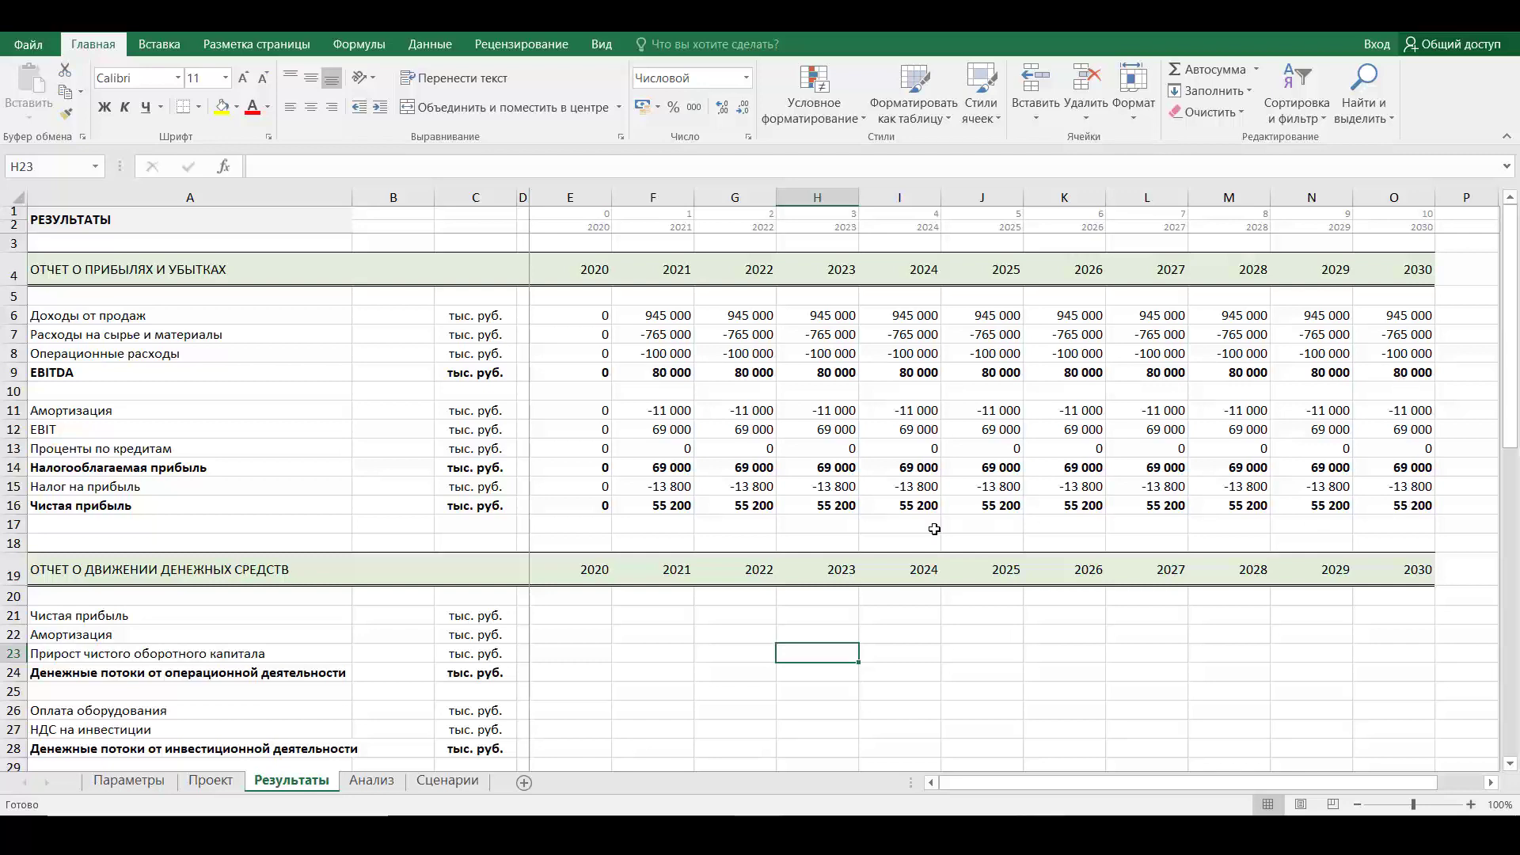
# Undo the inflation change on the Параметры sheet and return to the Результаты sheet
pyautogui.hotkey('ctrl', 'pageup')
pyautogui.hotkey('ctrl', 'pageup')
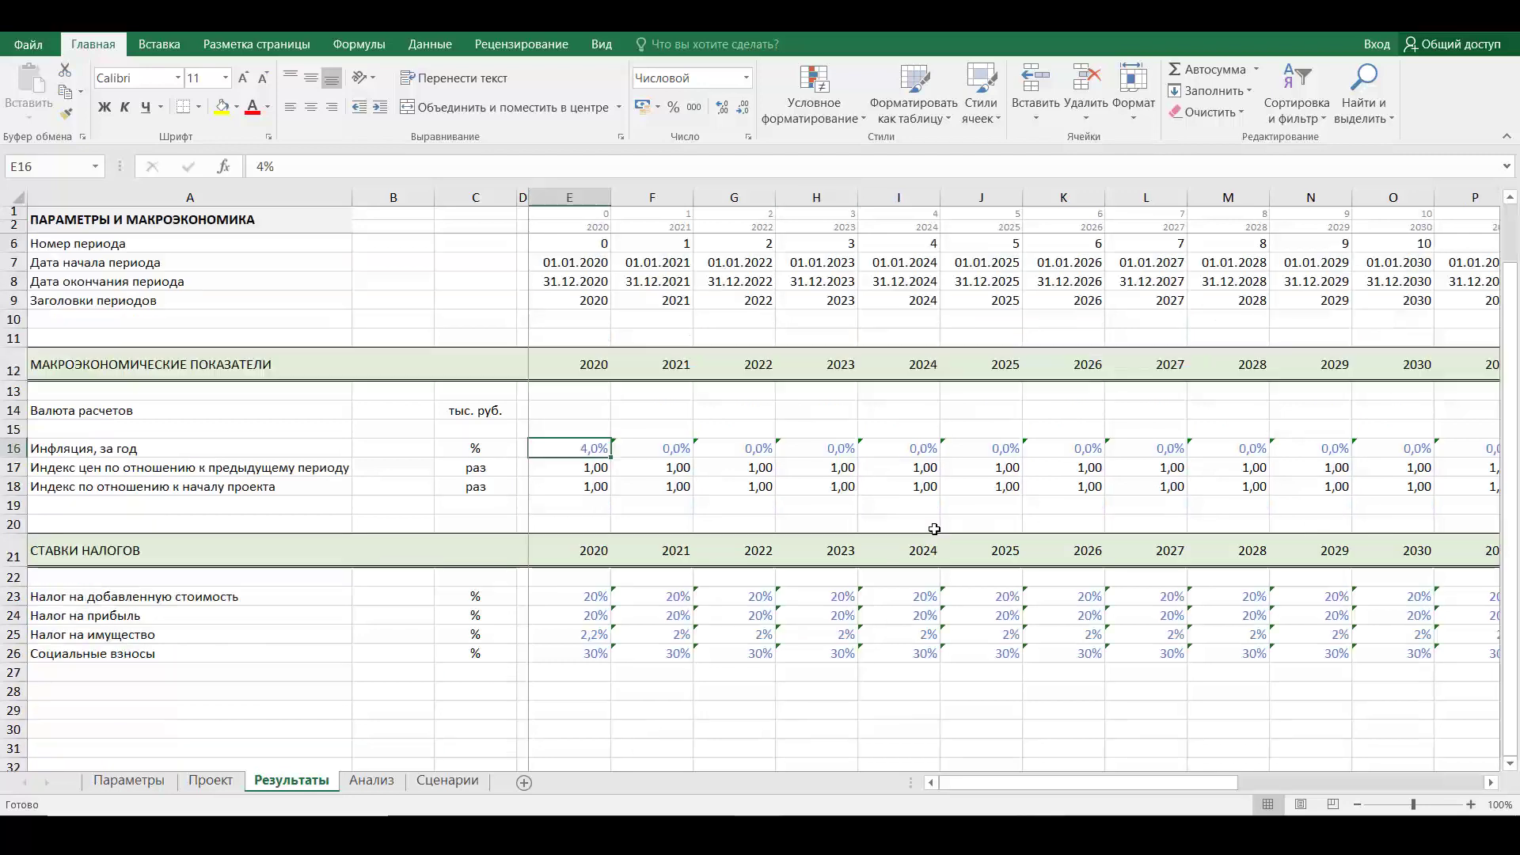
pyautogui.click(379, 782)
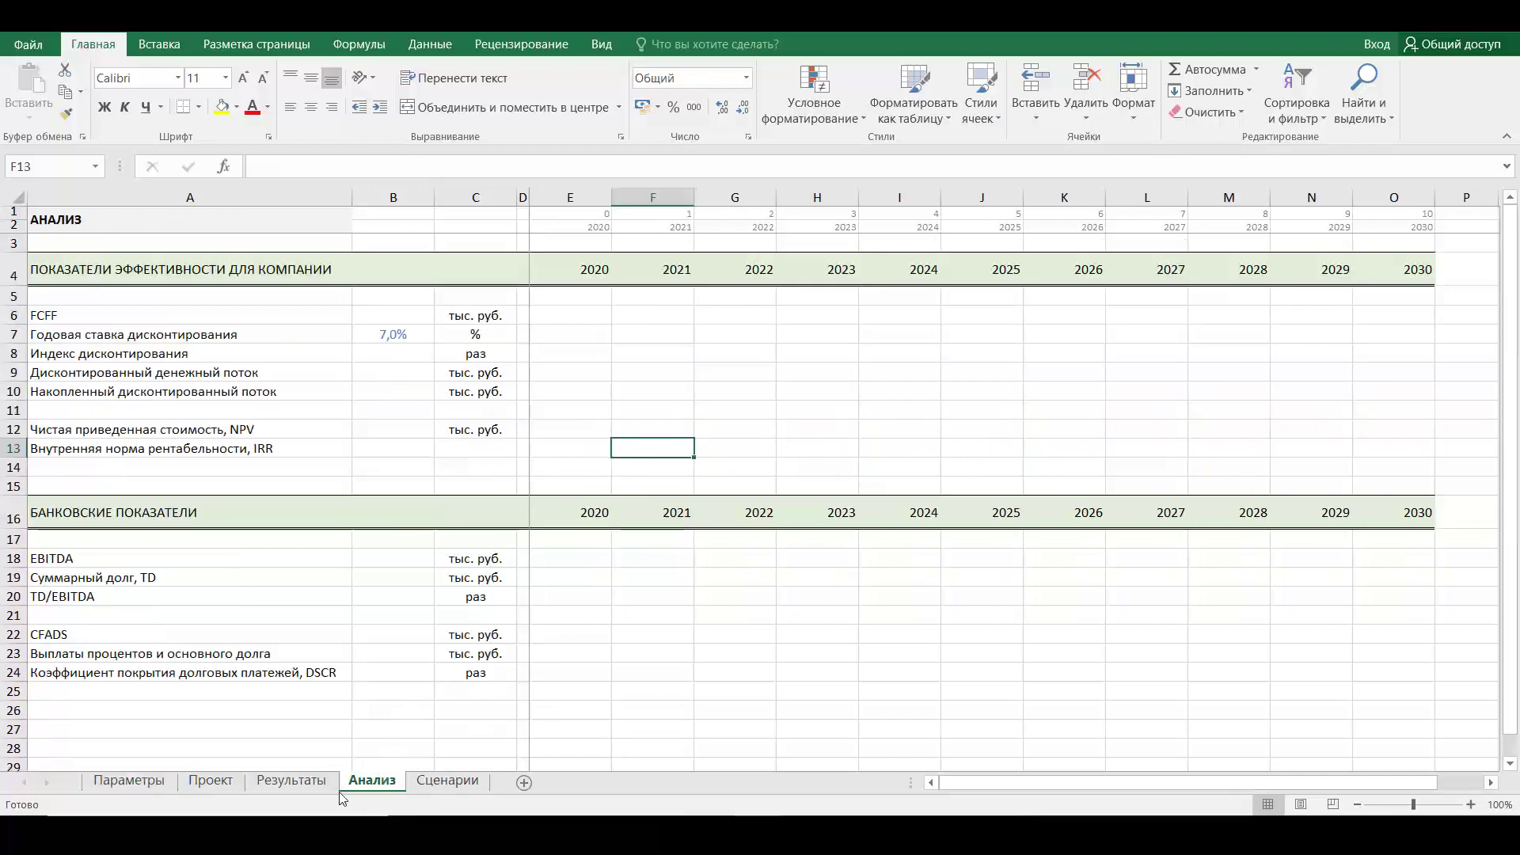
pyautogui.click(297, 782)
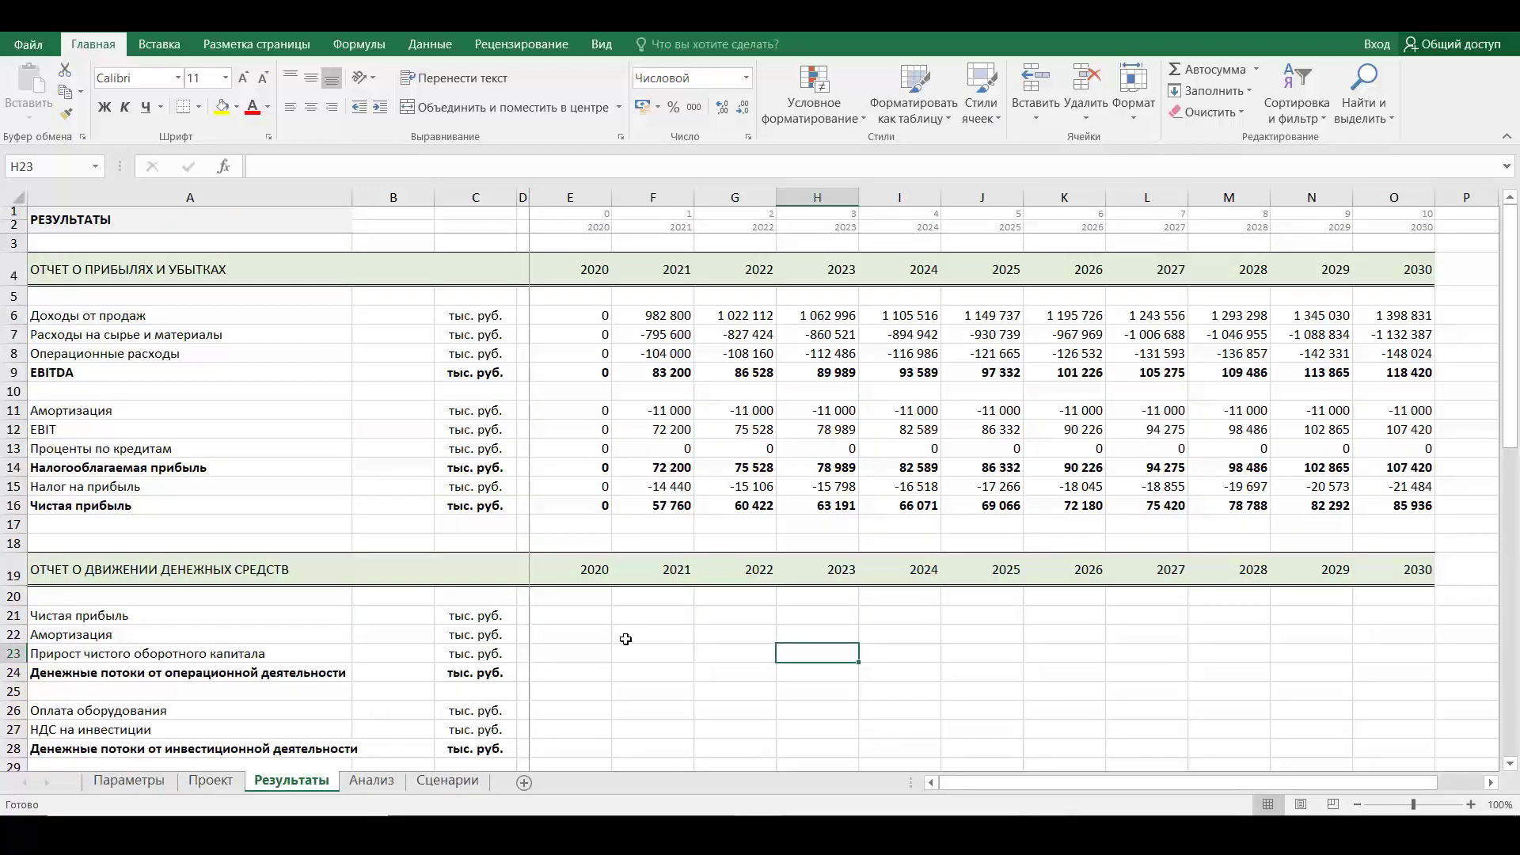
# Link the cash flow statement's Чистая прибыль in E21 to E16 and fill it across through 2030
pyautogui.scroll(-3, 628, 634)
pyautogui.scroll(2, 627, 625)
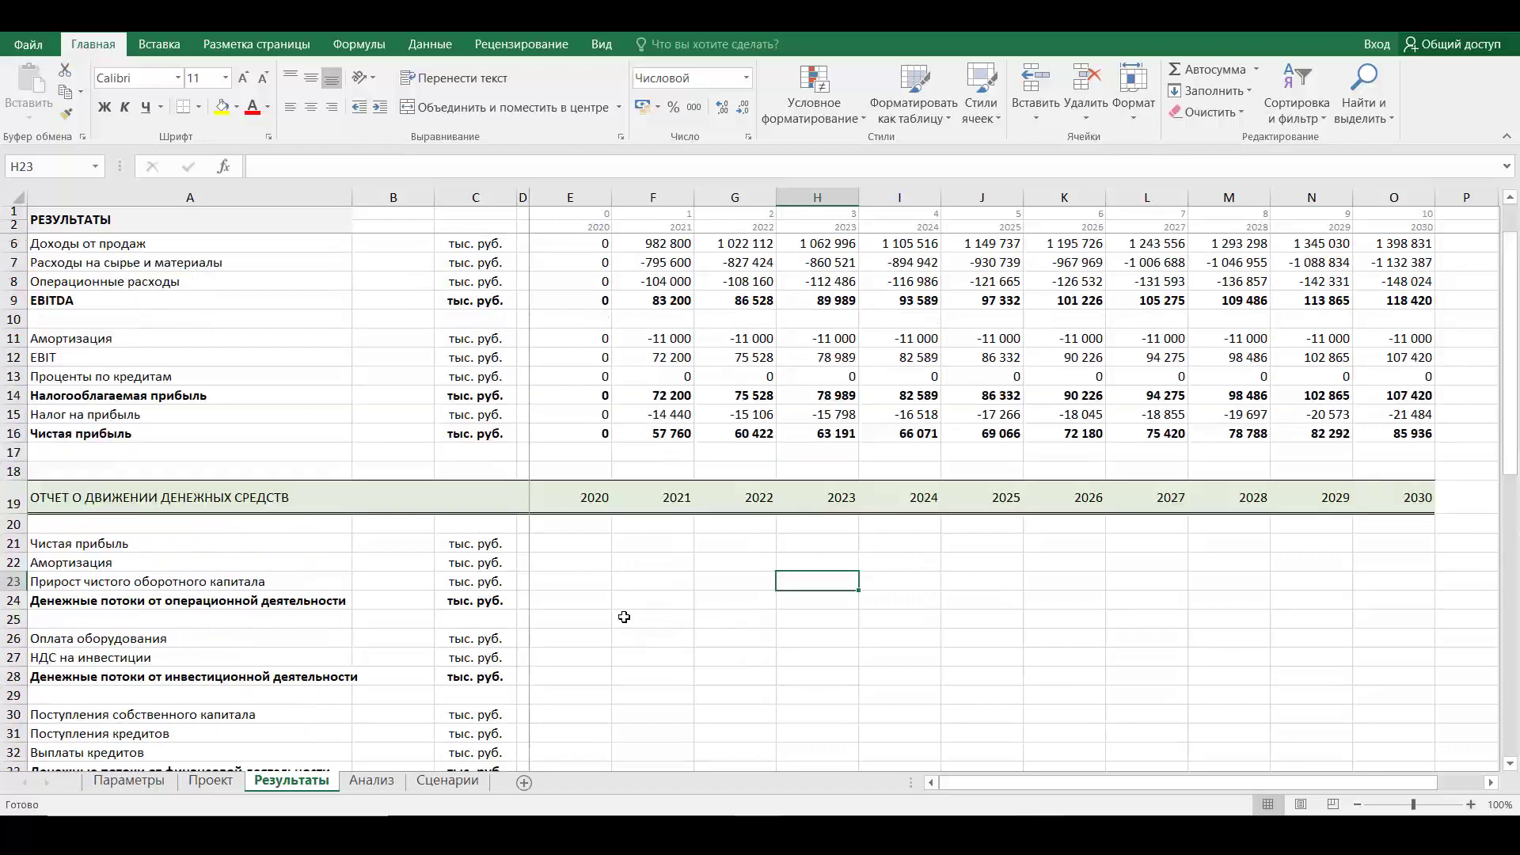
pyautogui.click(554, 541)
pyautogui.scroll(1, 654, 590)
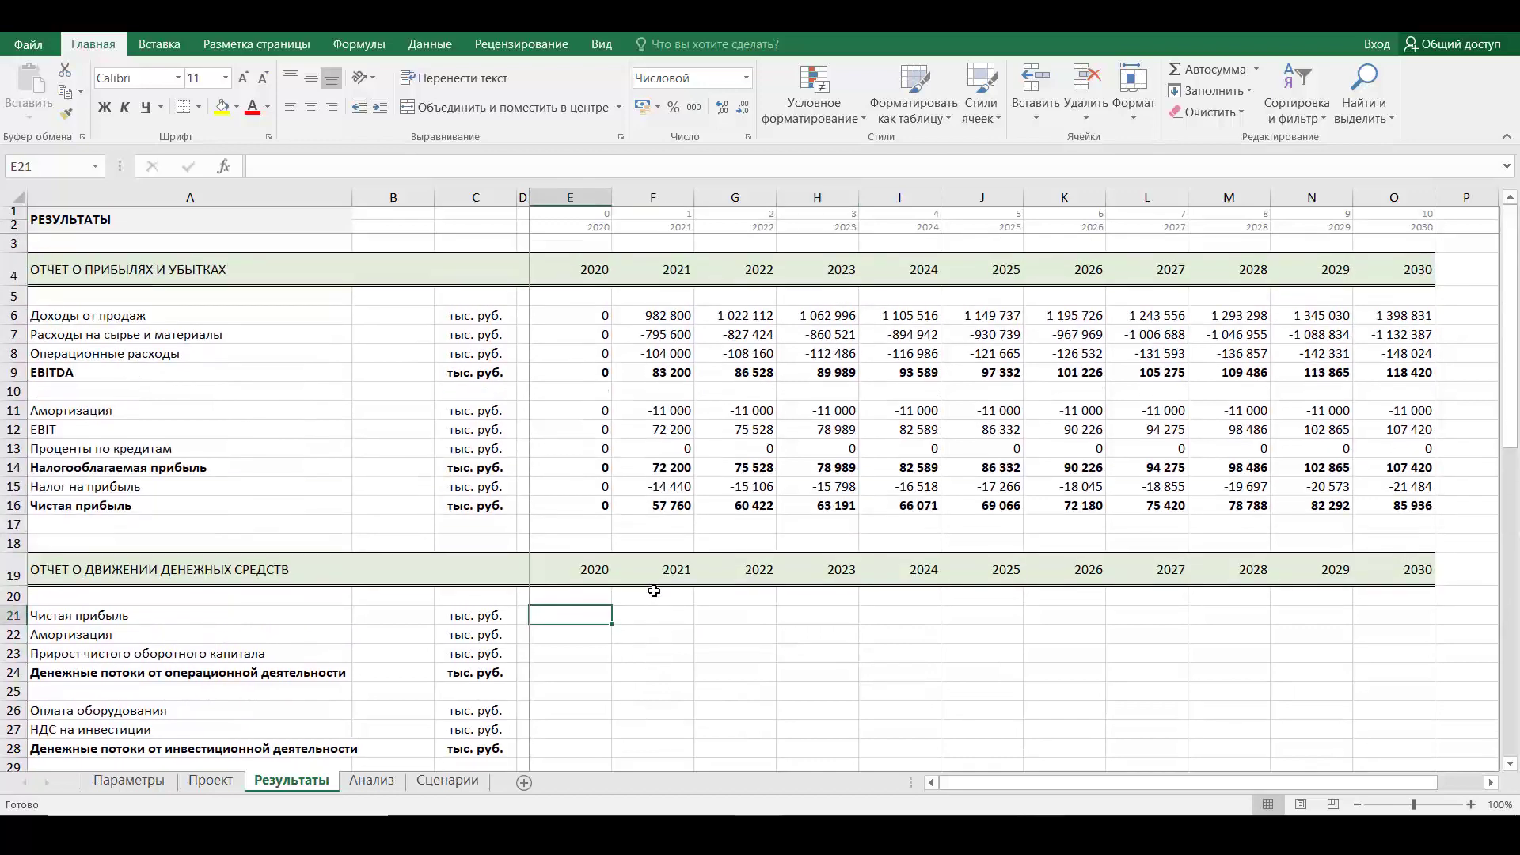
pyautogui.write('=')
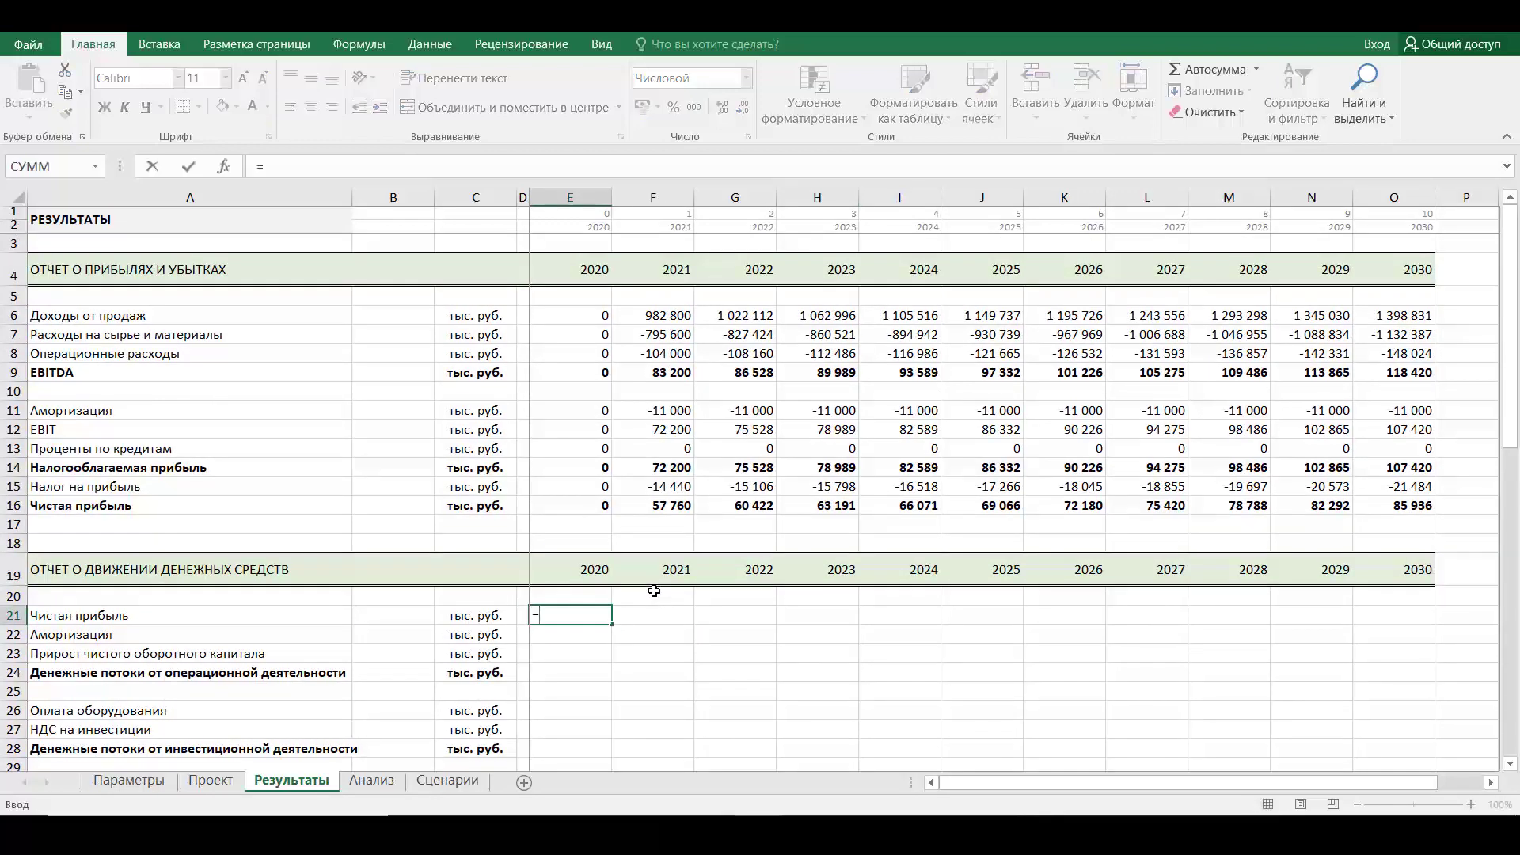
pyautogui.click(603, 504)
pyautogui.press('Return')
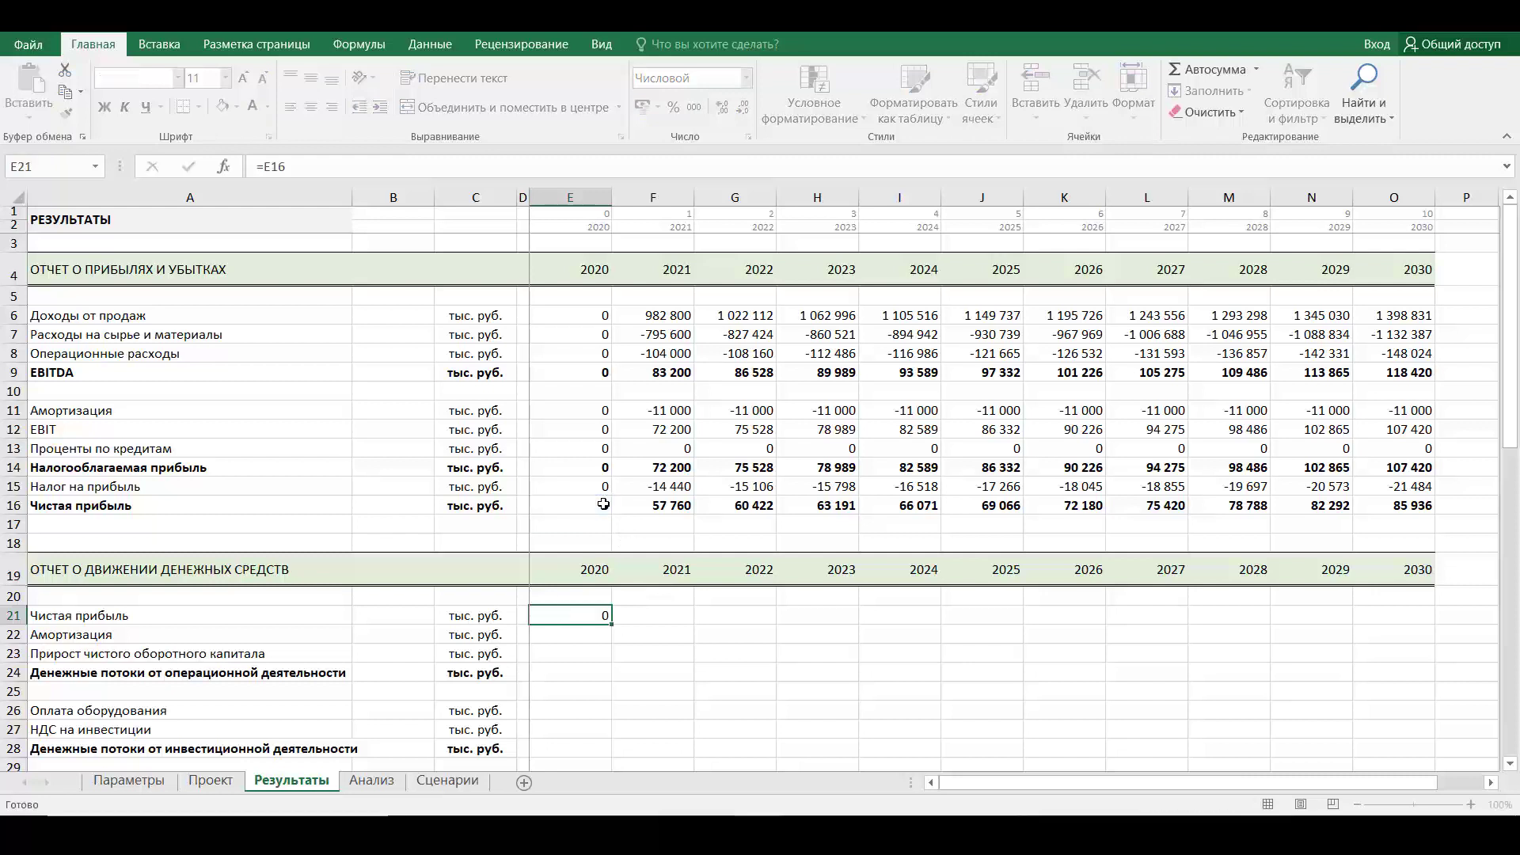
pyautogui.click(603, 620)
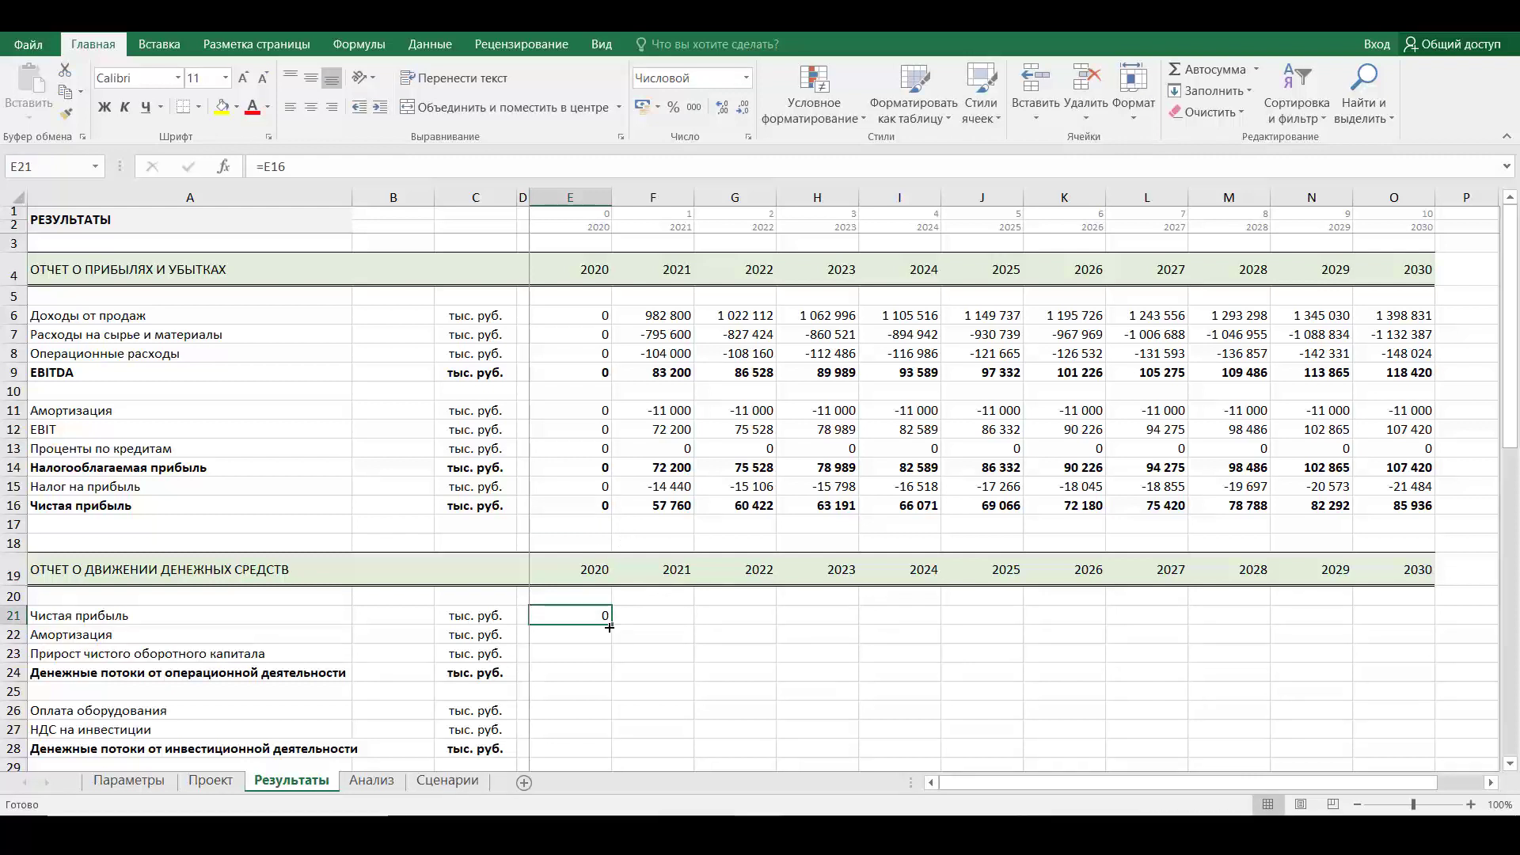
pyautogui.moveTo(611, 627); pyautogui.dragTo(1410, 632)
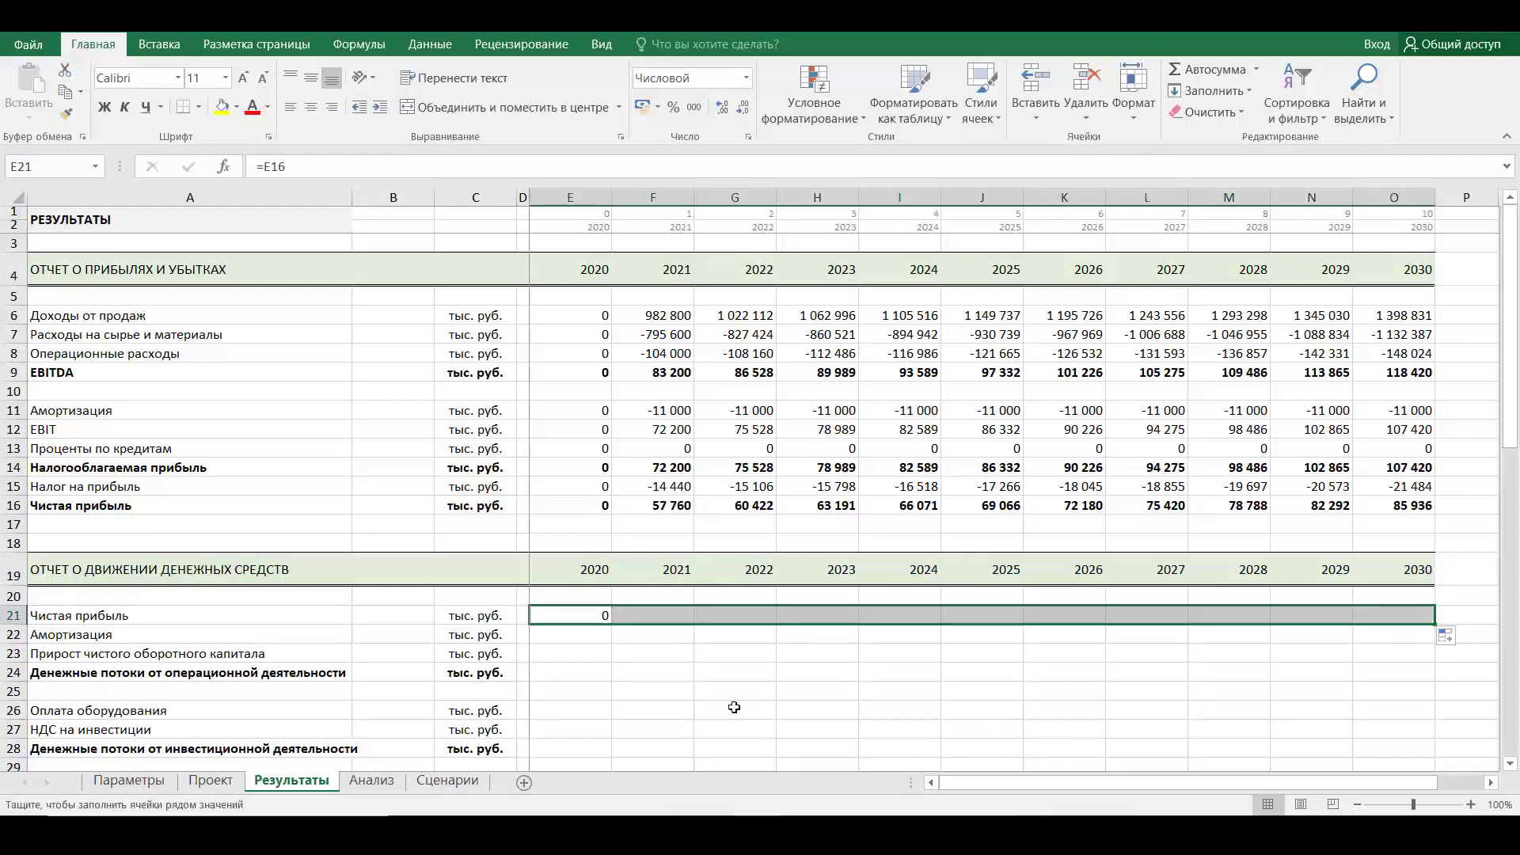
# Add back depreciation in E22 of the cash flow statement as =-E11 and fill it across through 2030
pyautogui.click(583, 638)
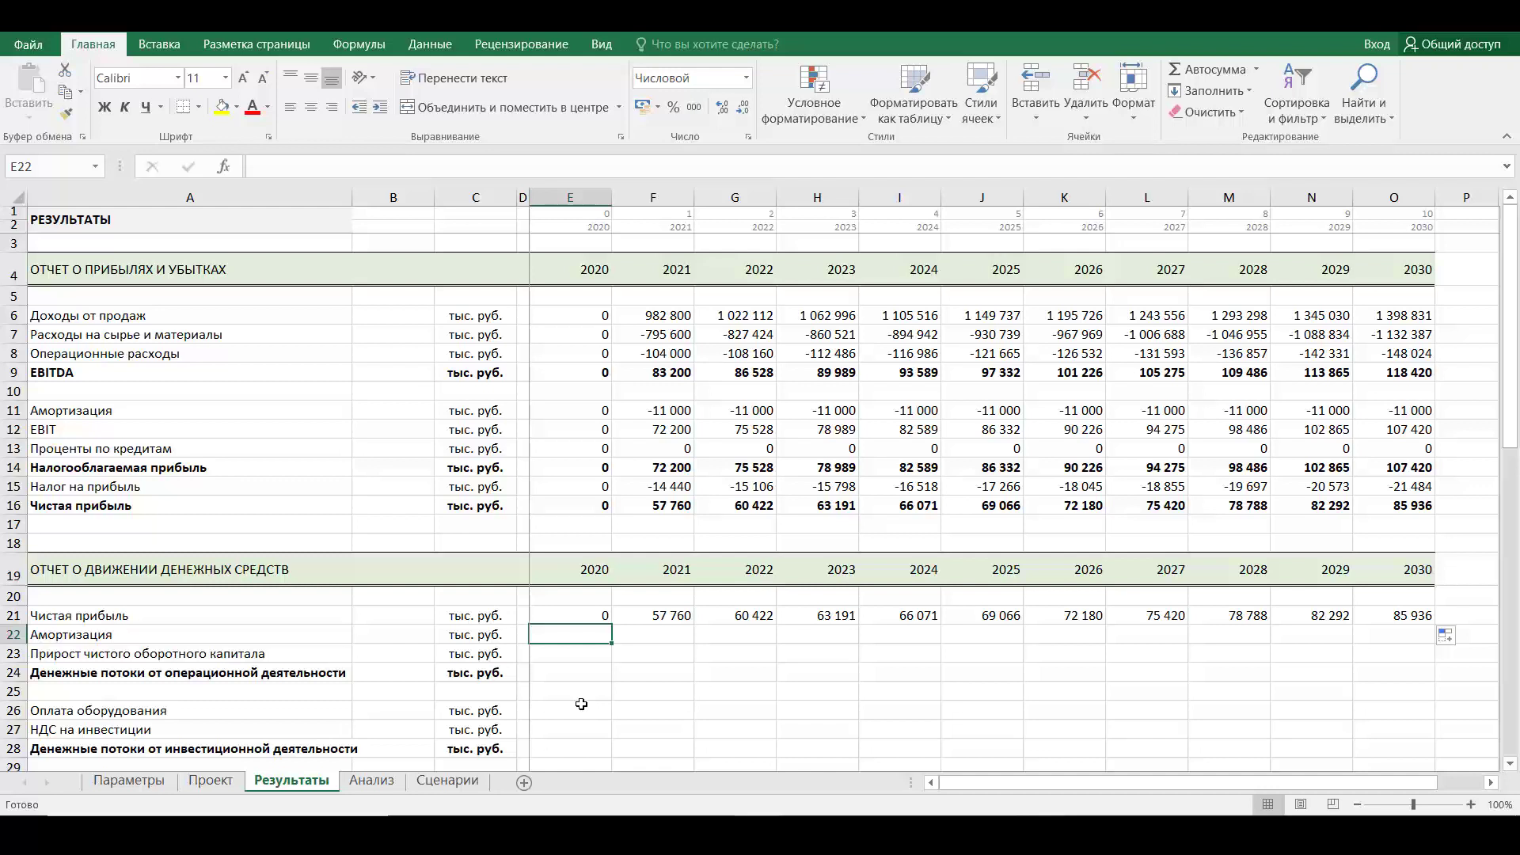
pyautogui.write('=-')
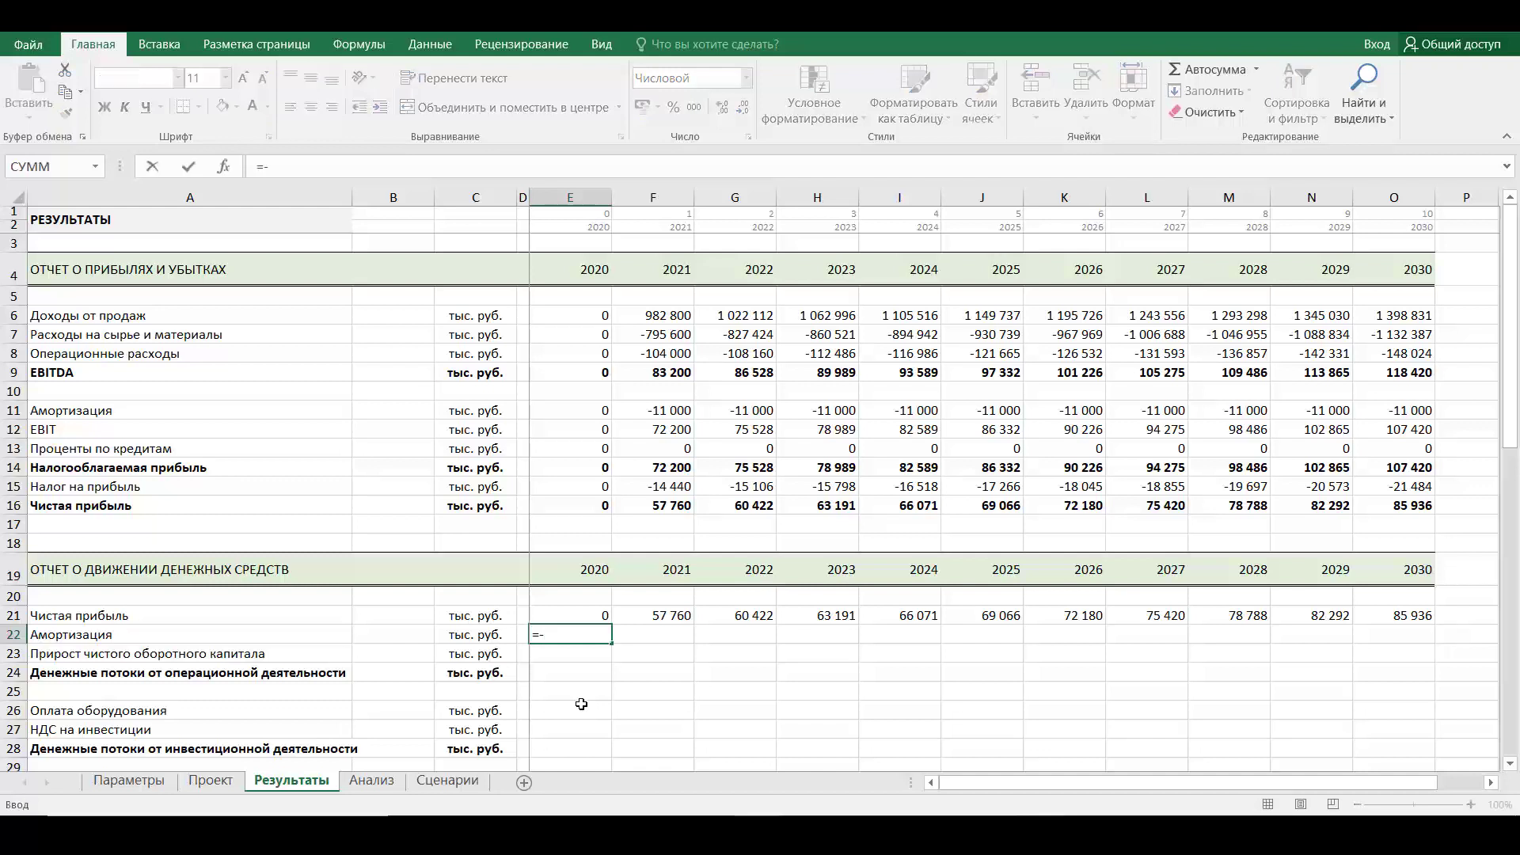
pyautogui.click(595, 406)
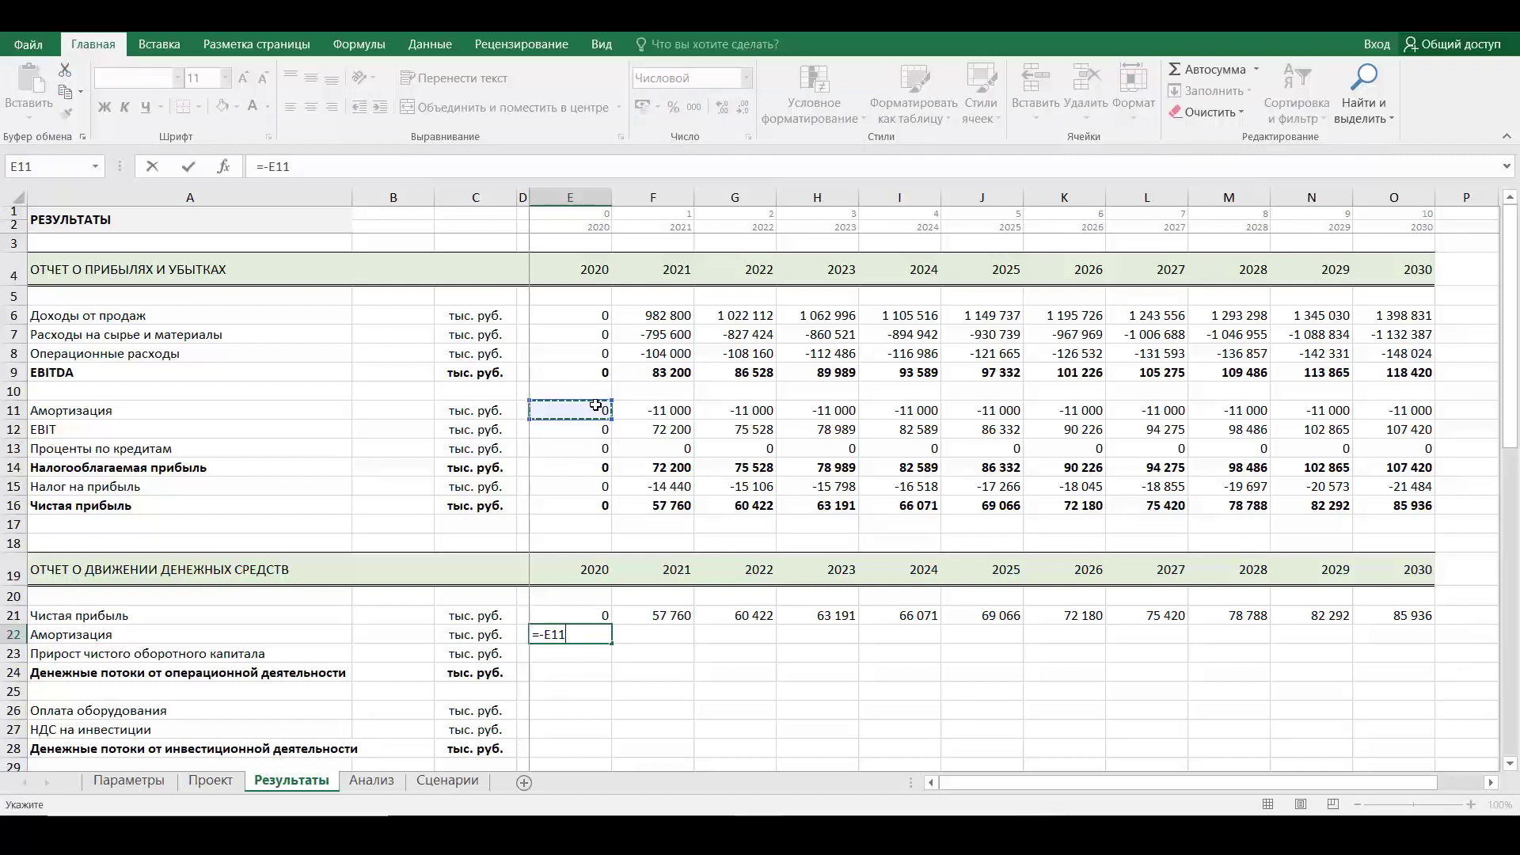
pyautogui.press('Return')
pyautogui.click(608, 640)
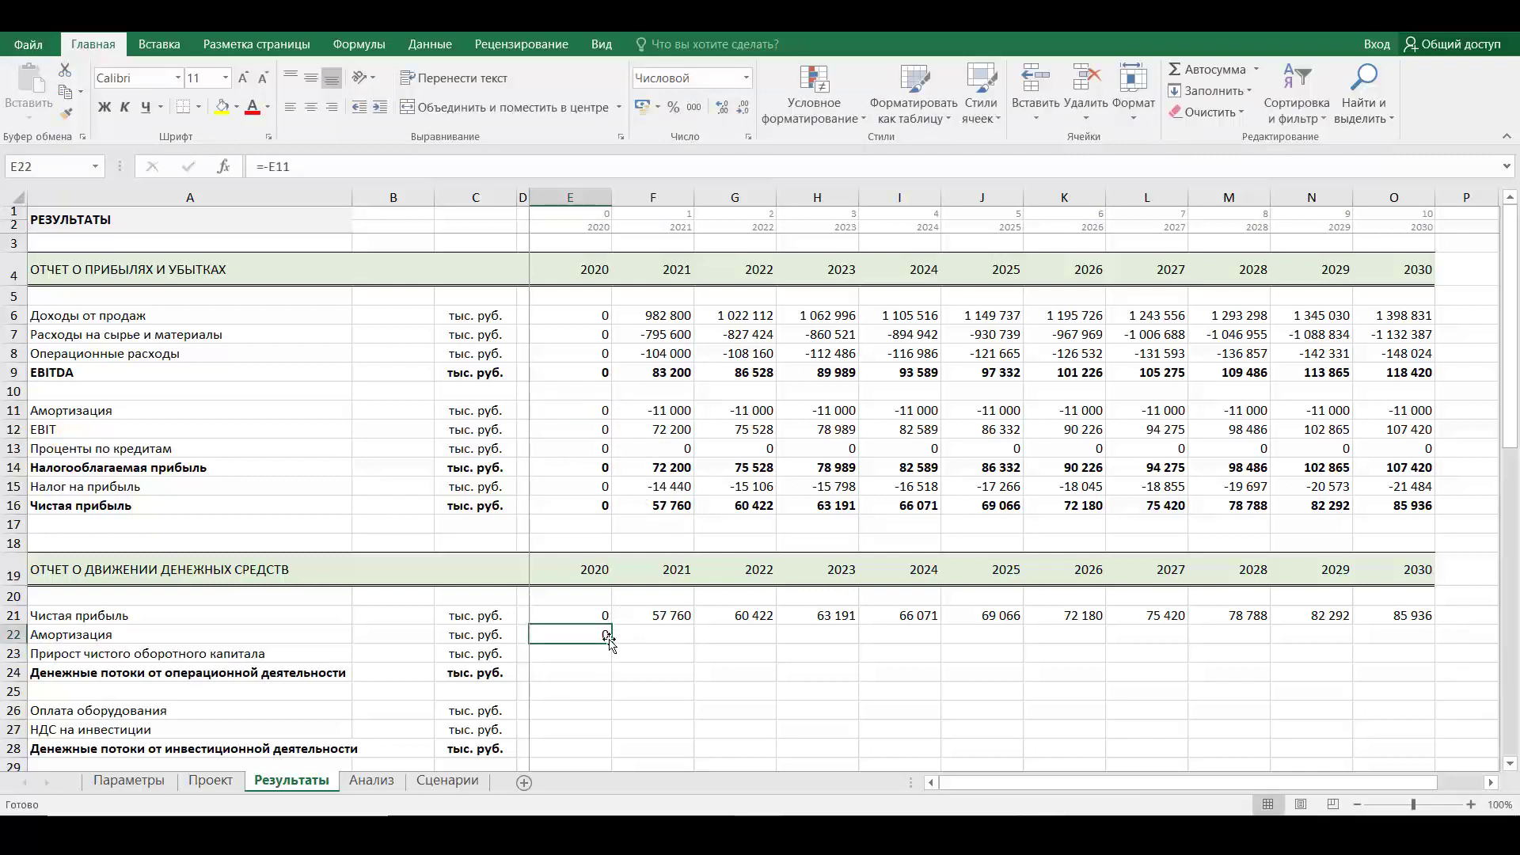
pyautogui.moveTo(612, 646); pyautogui.dragTo(1435, 640)
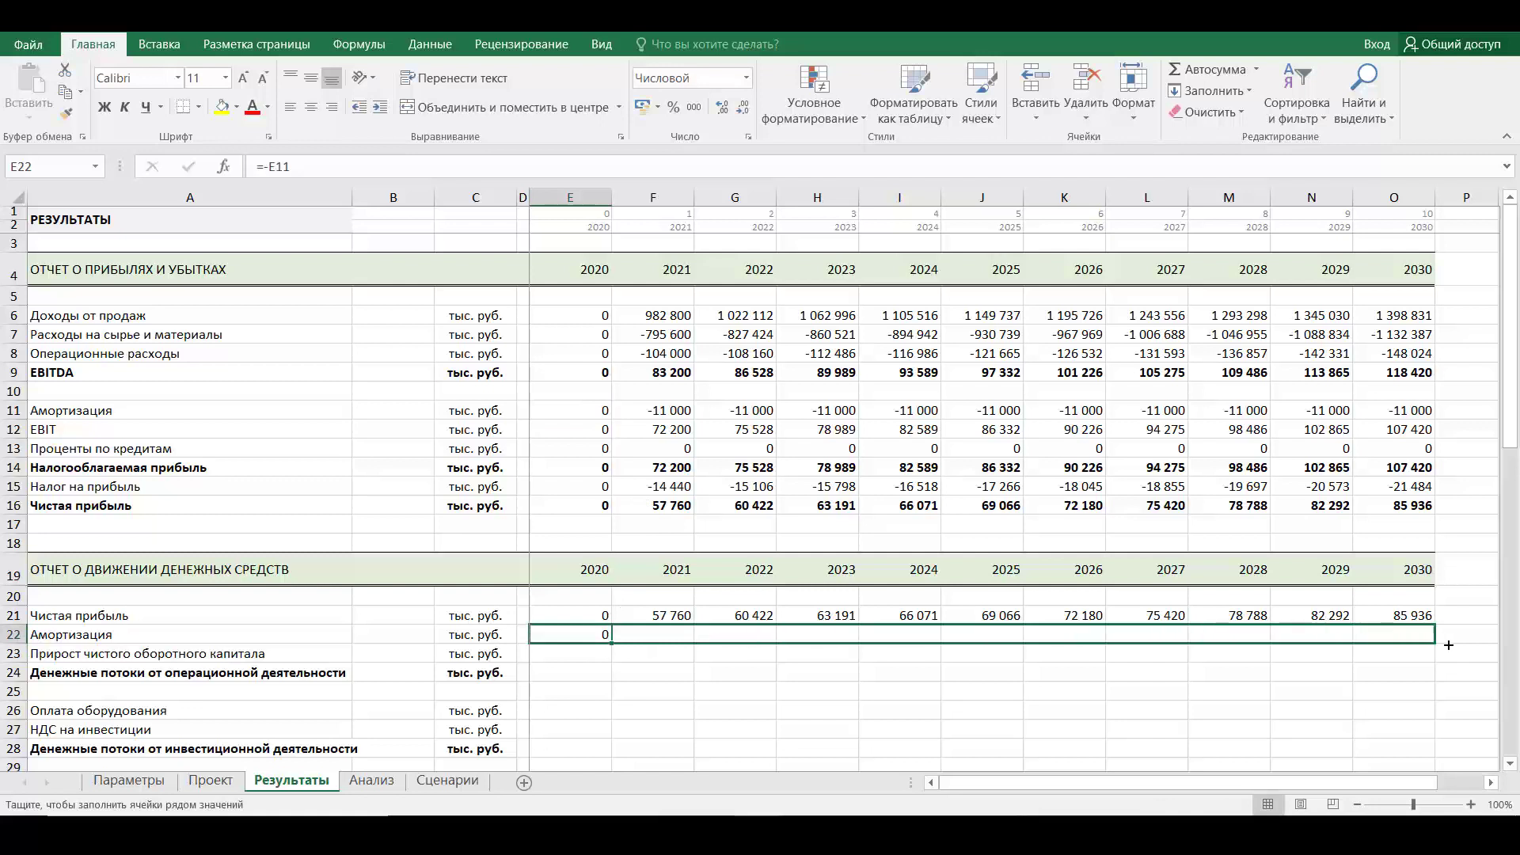
# Link the 2020 Прирост чистого оборотного капитала in E23 to the working capital change in E51 of the Проект sheet
pyautogui.scroll(-2, 564, 730)
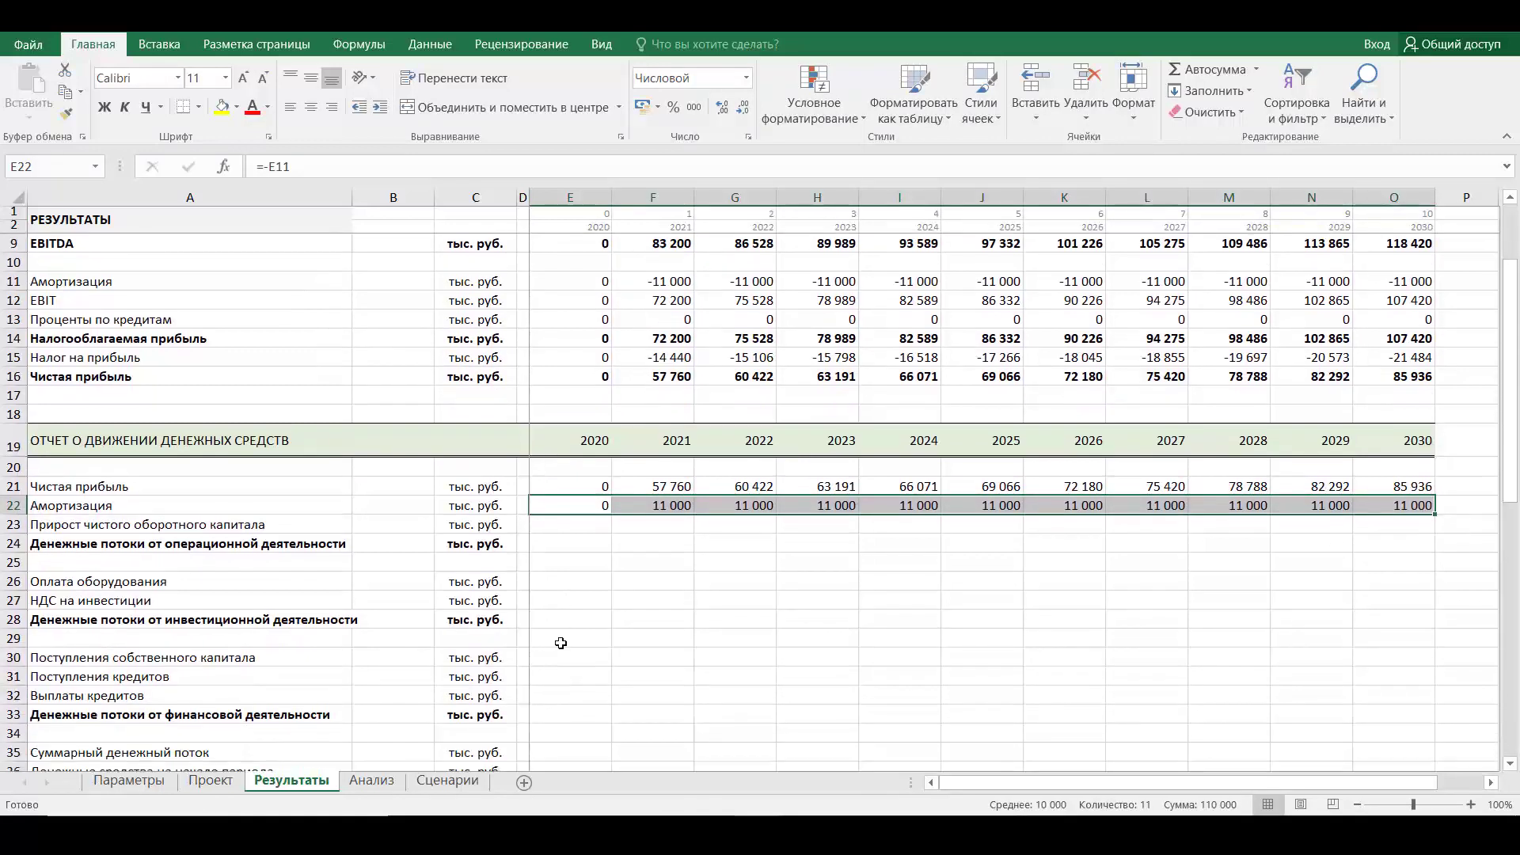
pyautogui.click(571, 523)
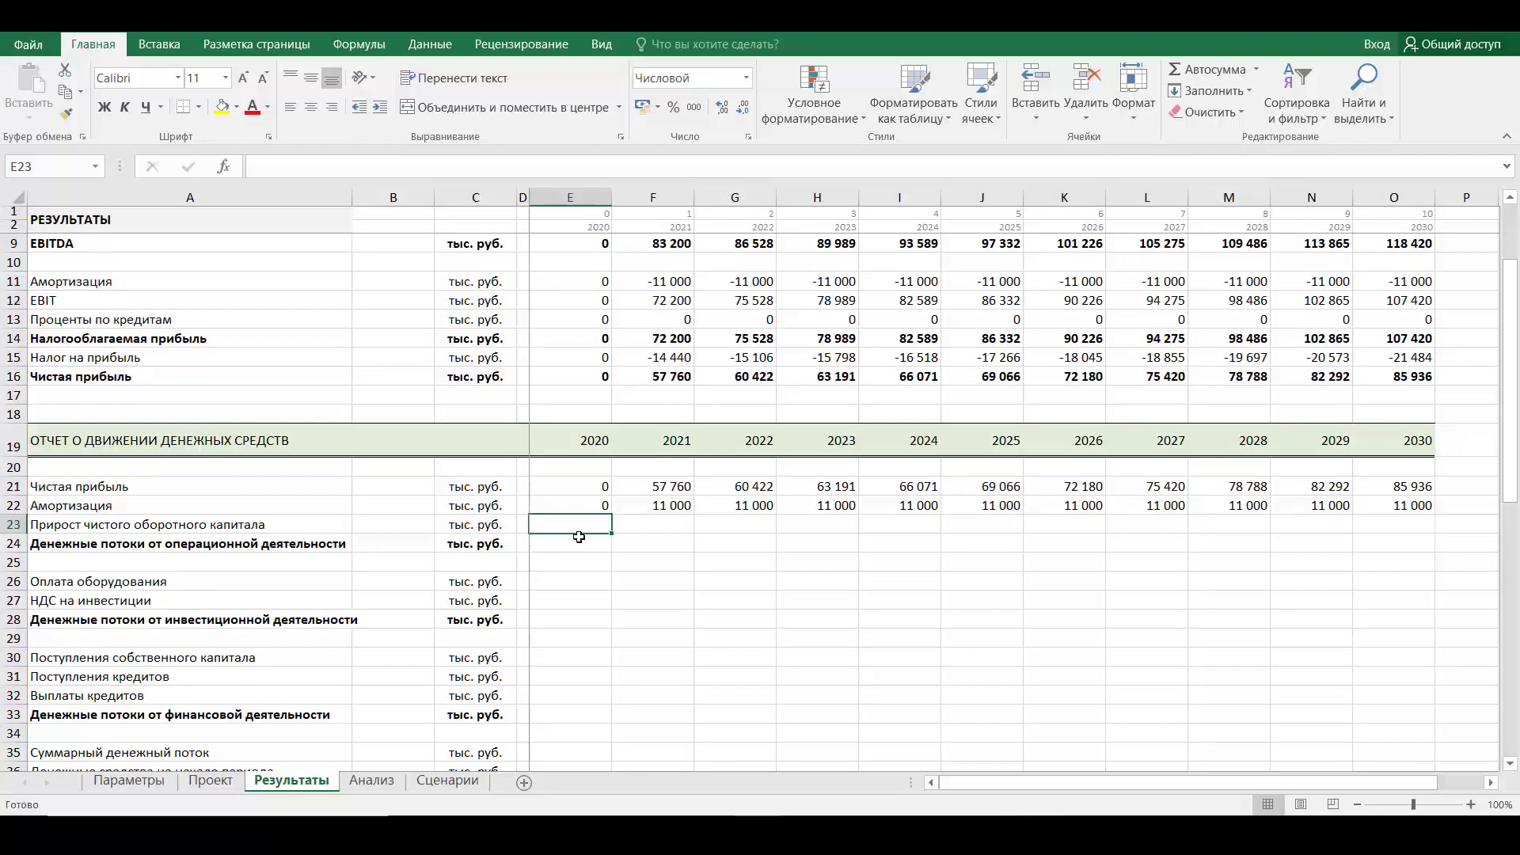
pyautogui.write('=')
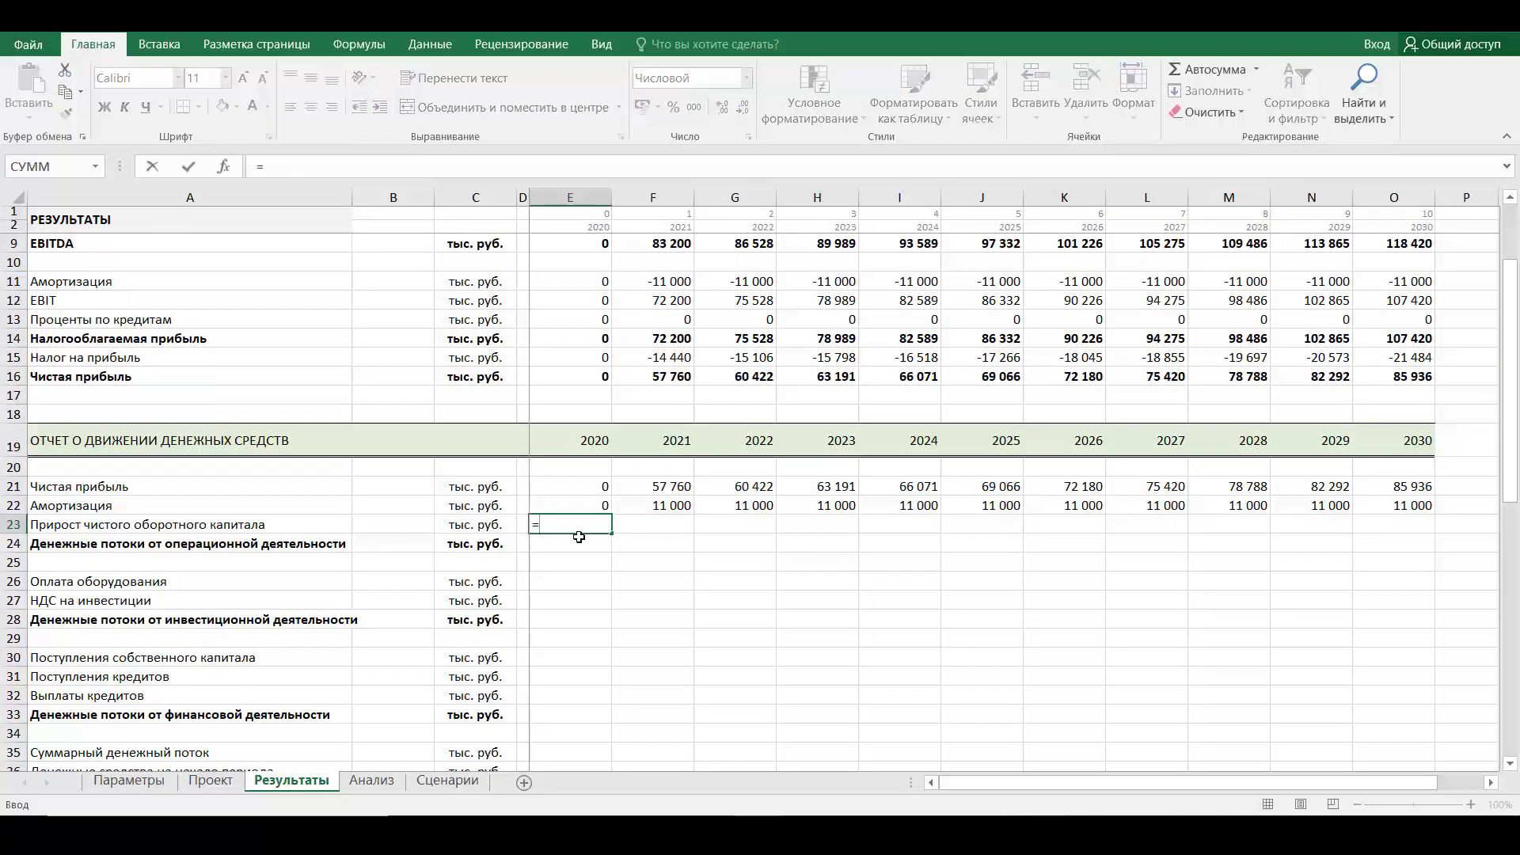
pyautogui.click(208, 781)
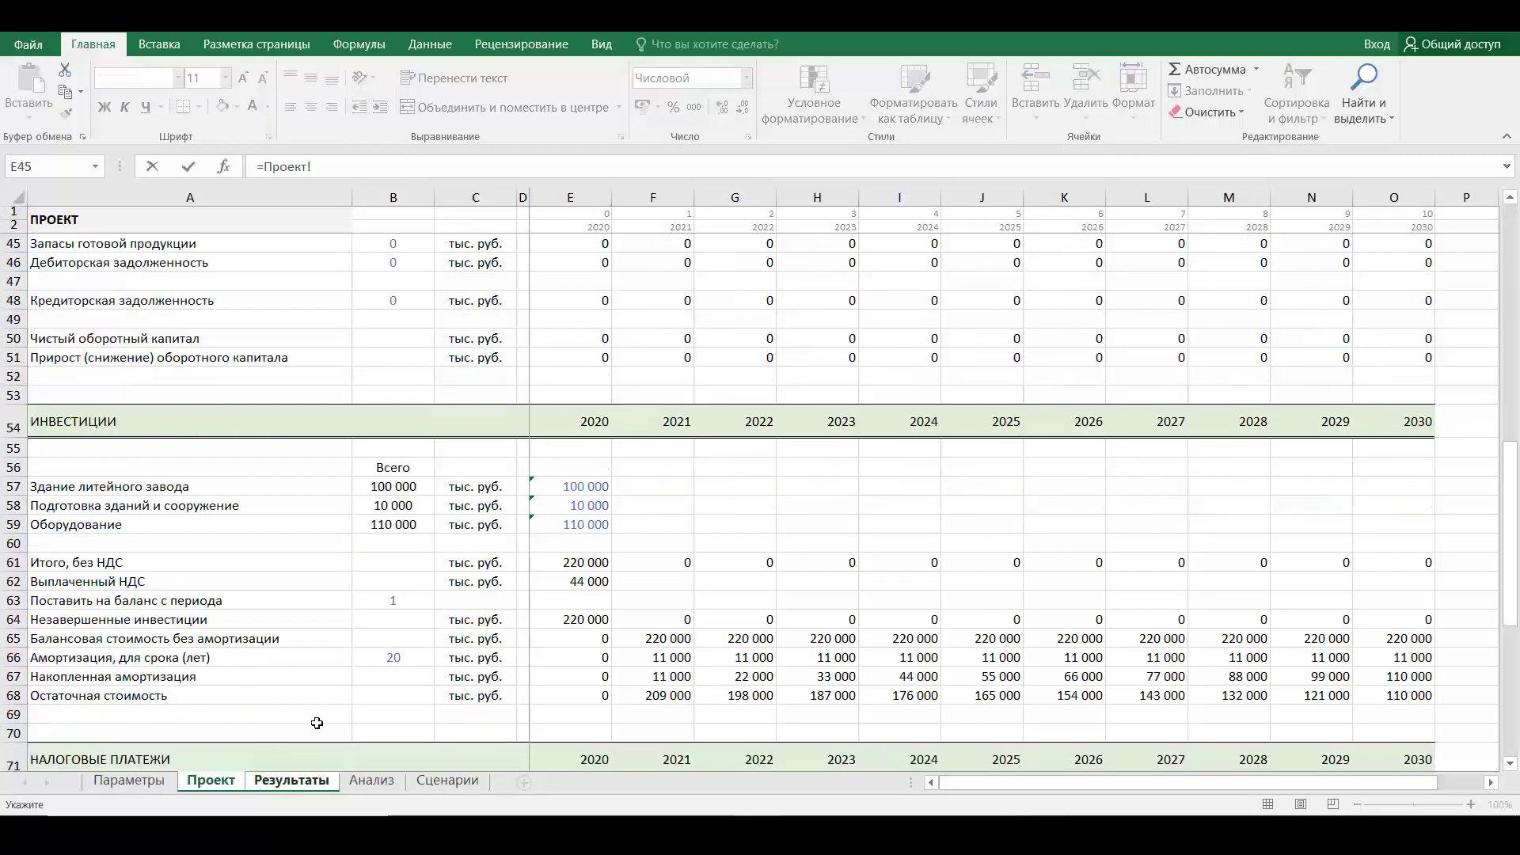
pyautogui.scroll(-4, 317, 723)
pyautogui.scroll(7, 316, 723)
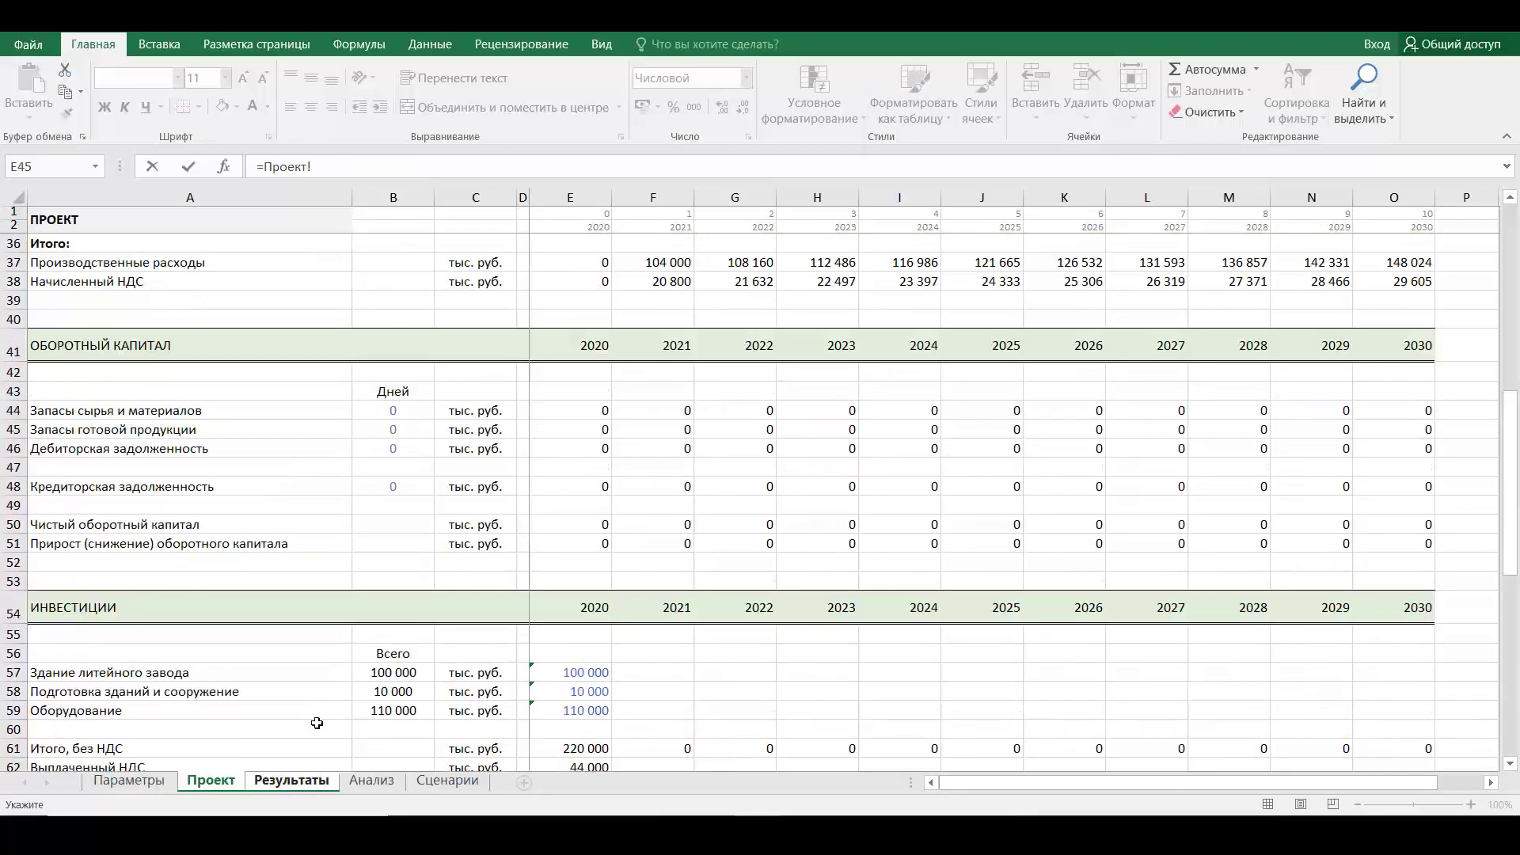
pyautogui.scroll(1, 316, 722)
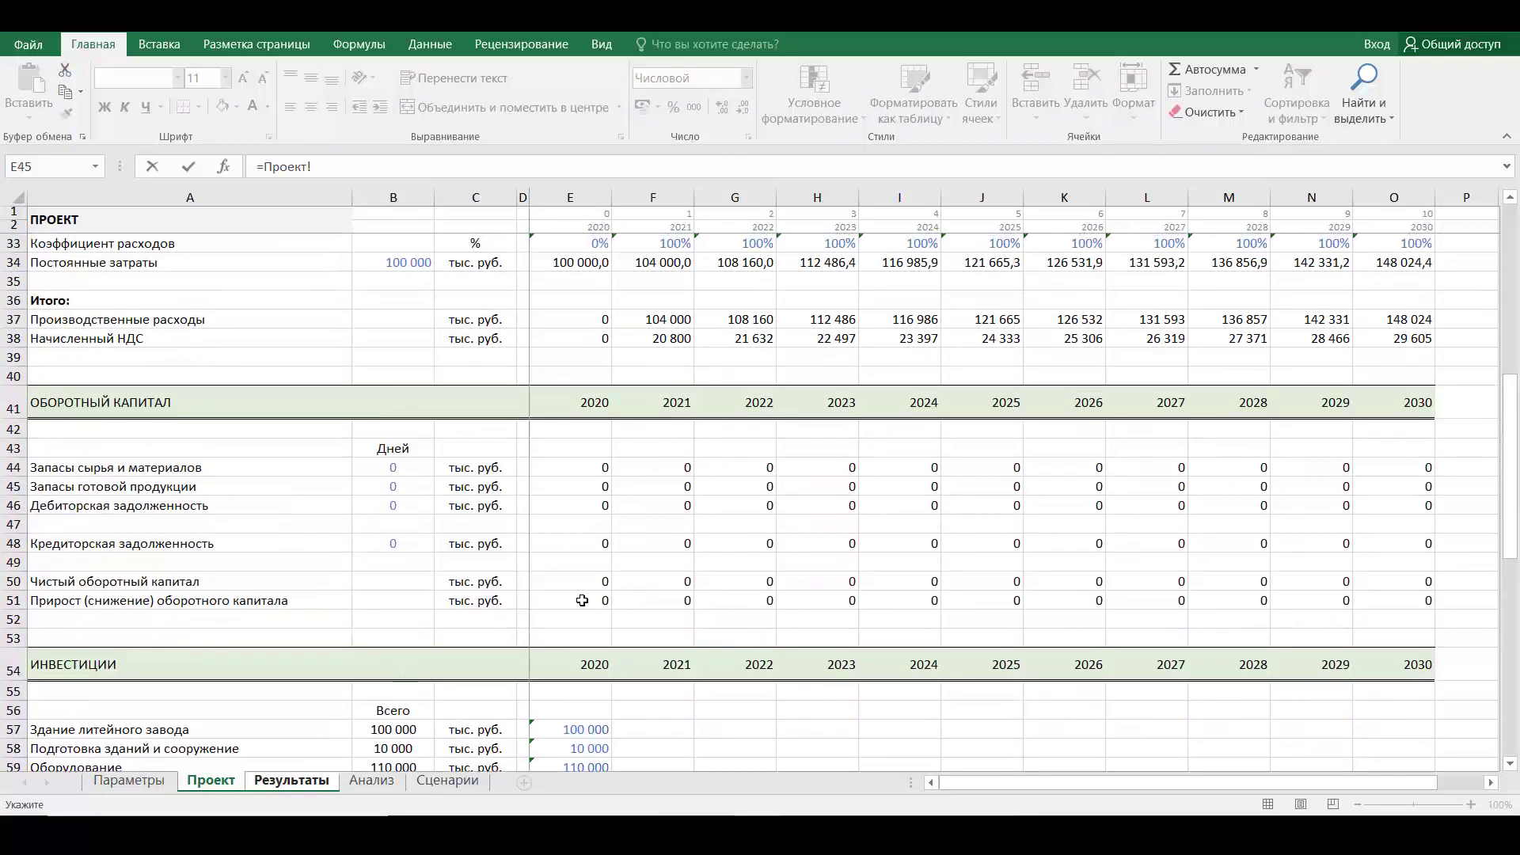
pyautogui.click(585, 601)
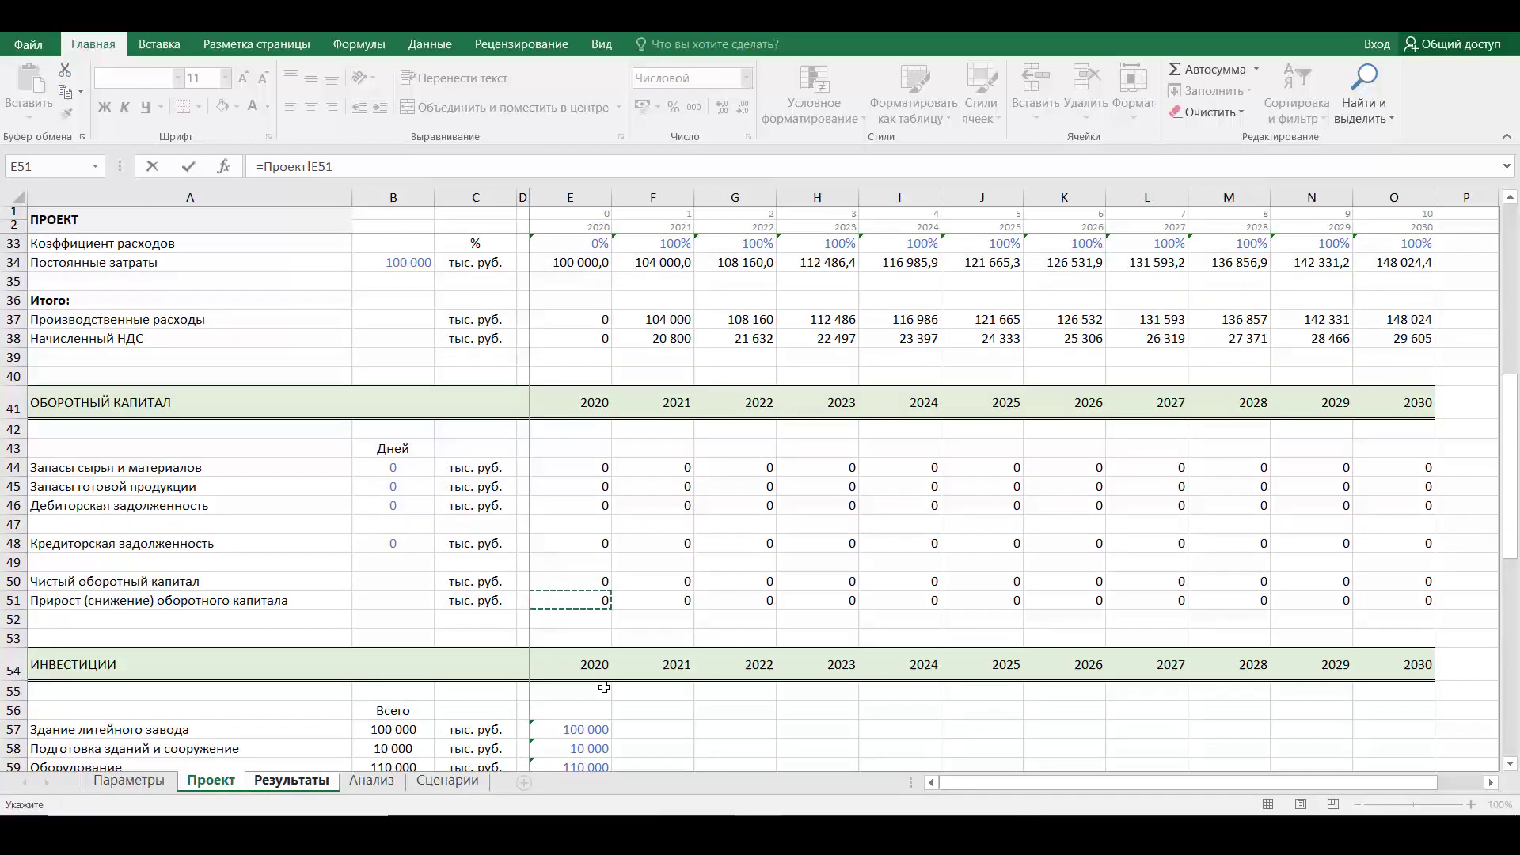
pyautogui.press('Return')
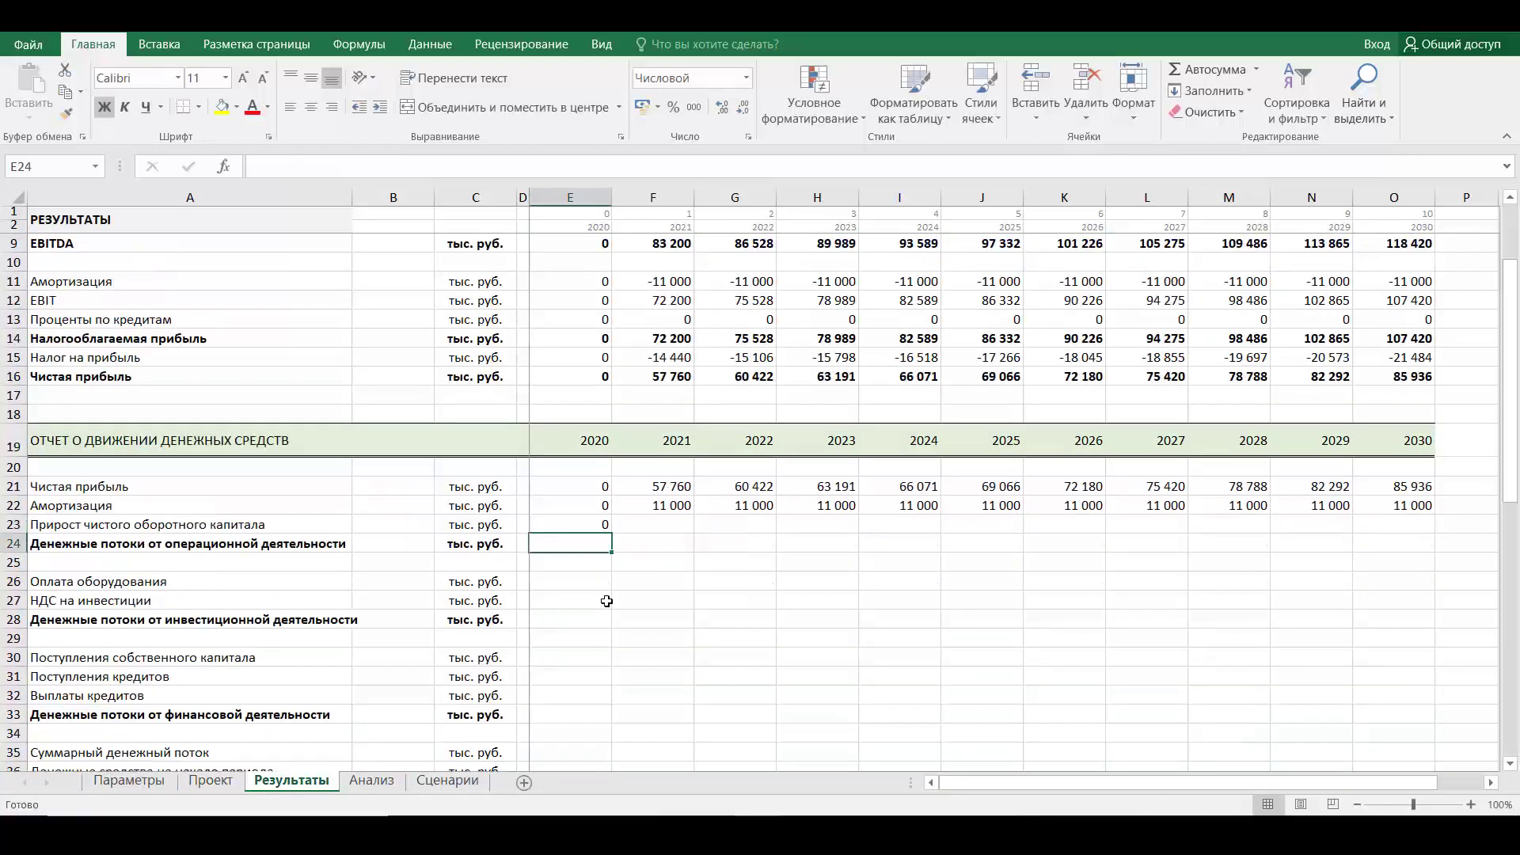
# Fill Прирост чистого оборотного капитала from E23 across through 2030
pyautogui.click(600, 521)
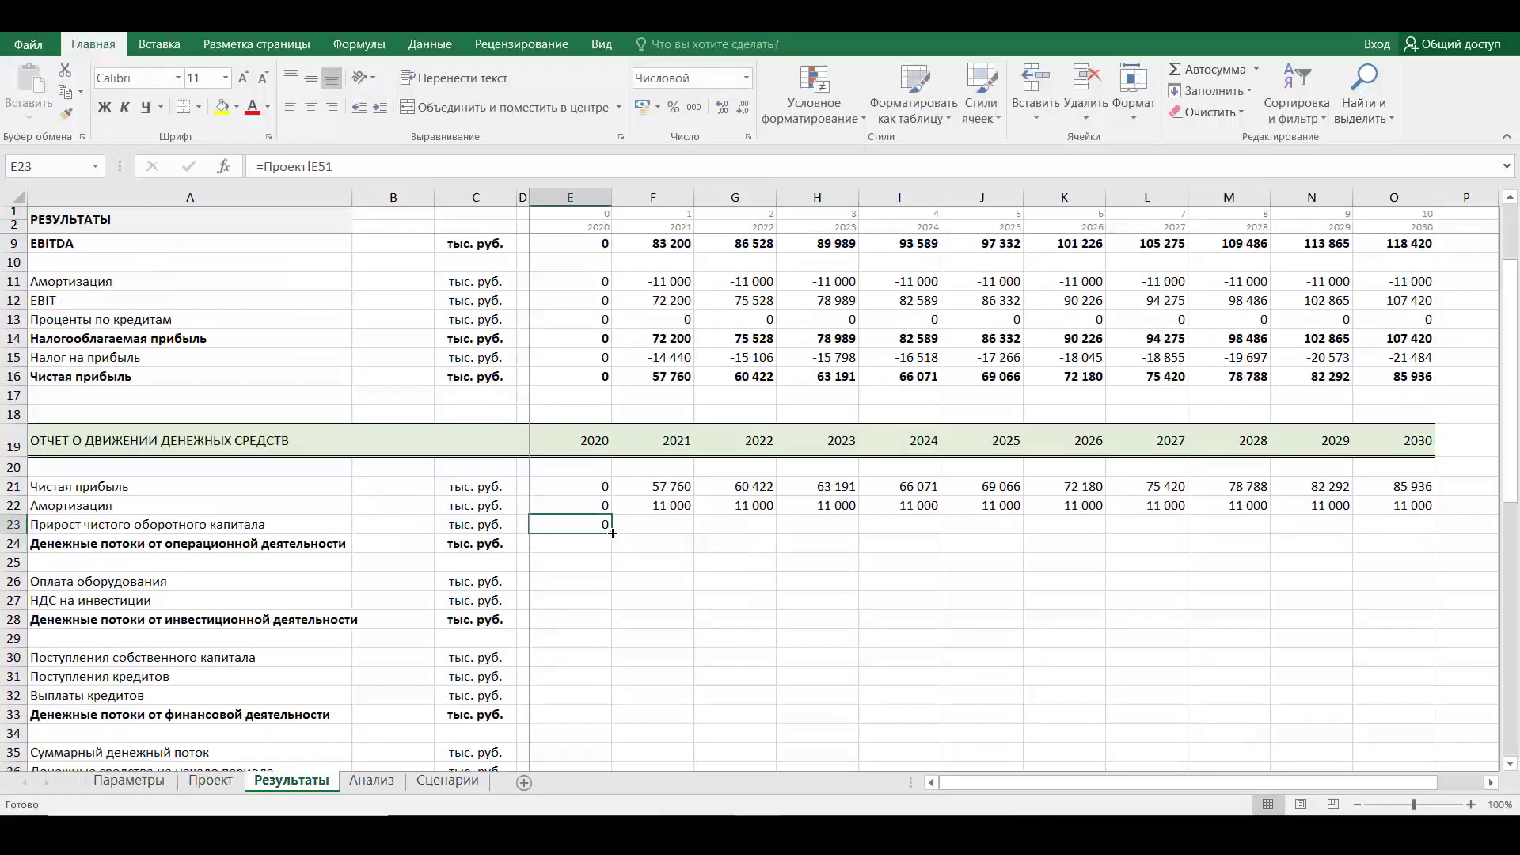
pyautogui.moveTo(614, 534); pyautogui.dragTo(1432, 530)
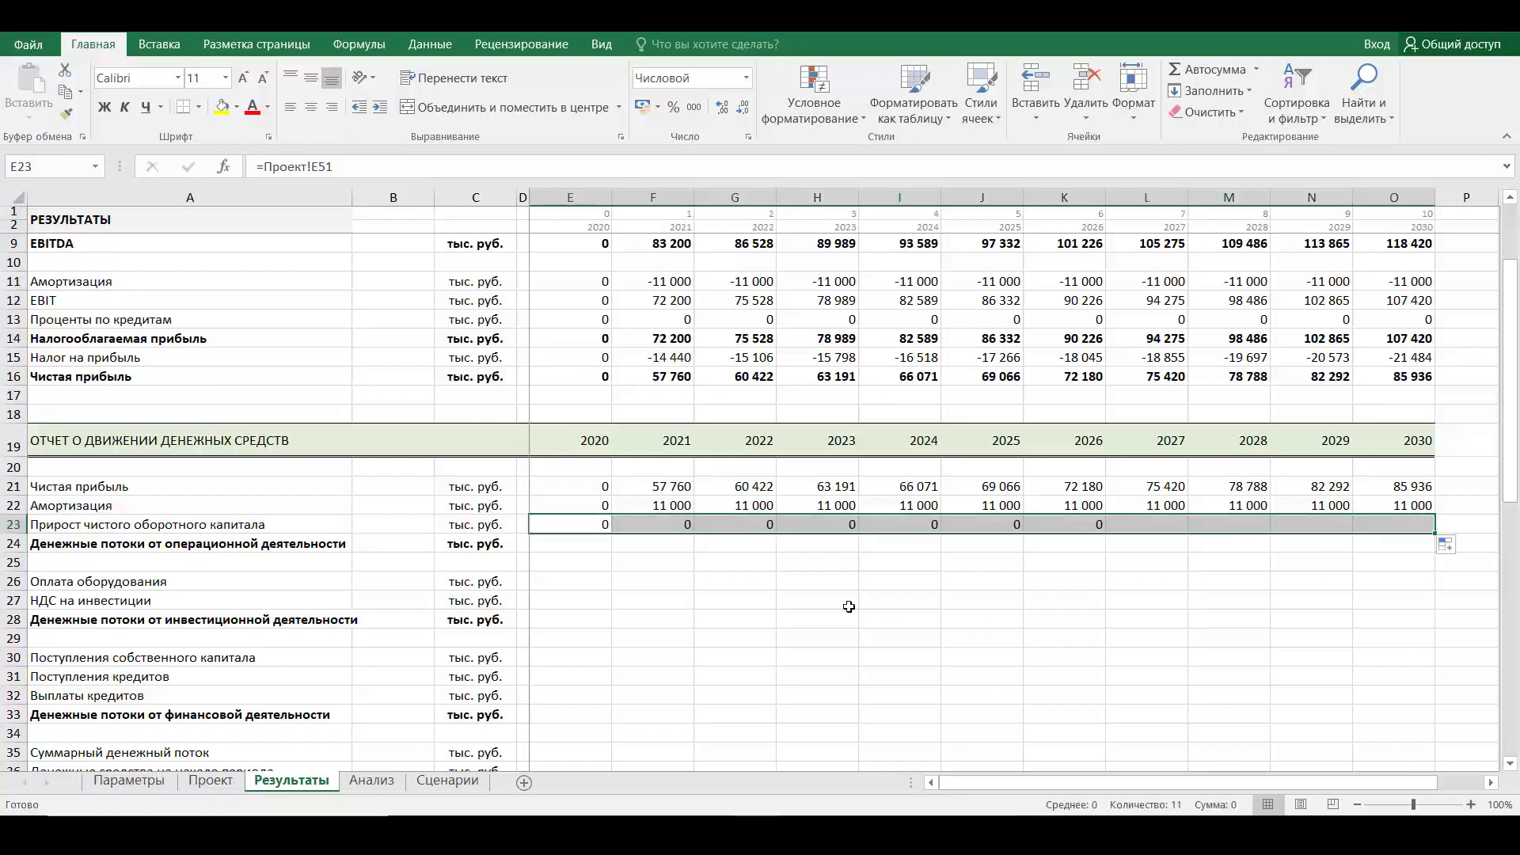
# Total the operating cash flow in E24 as =СУММ(E21:E23) and fill it across through 2030
pyautogui.click(579, 547)
pyautogui.write('=сум')
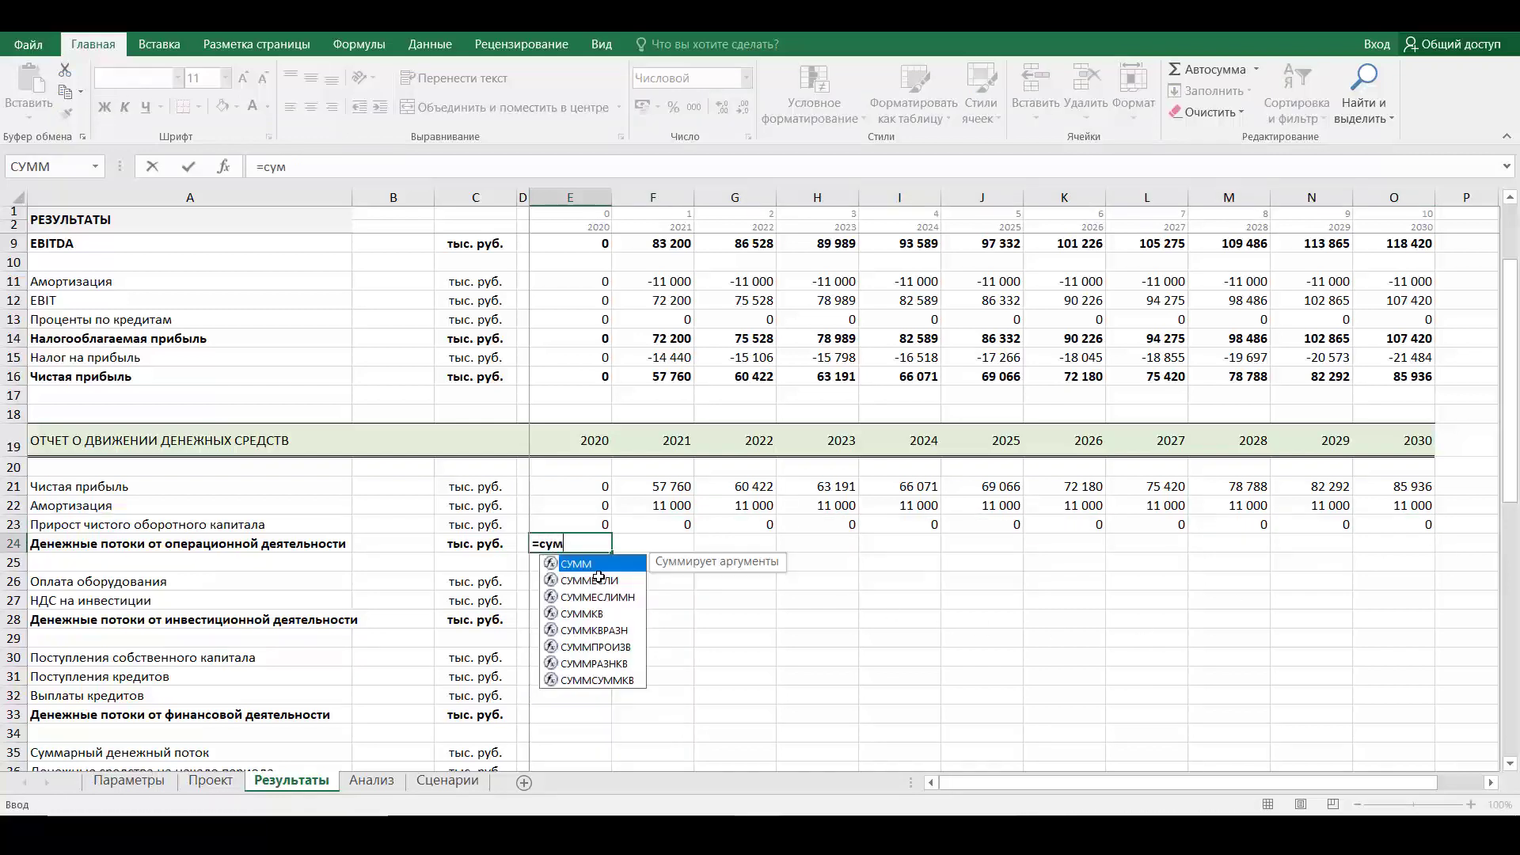
pyautogui.write('м(')
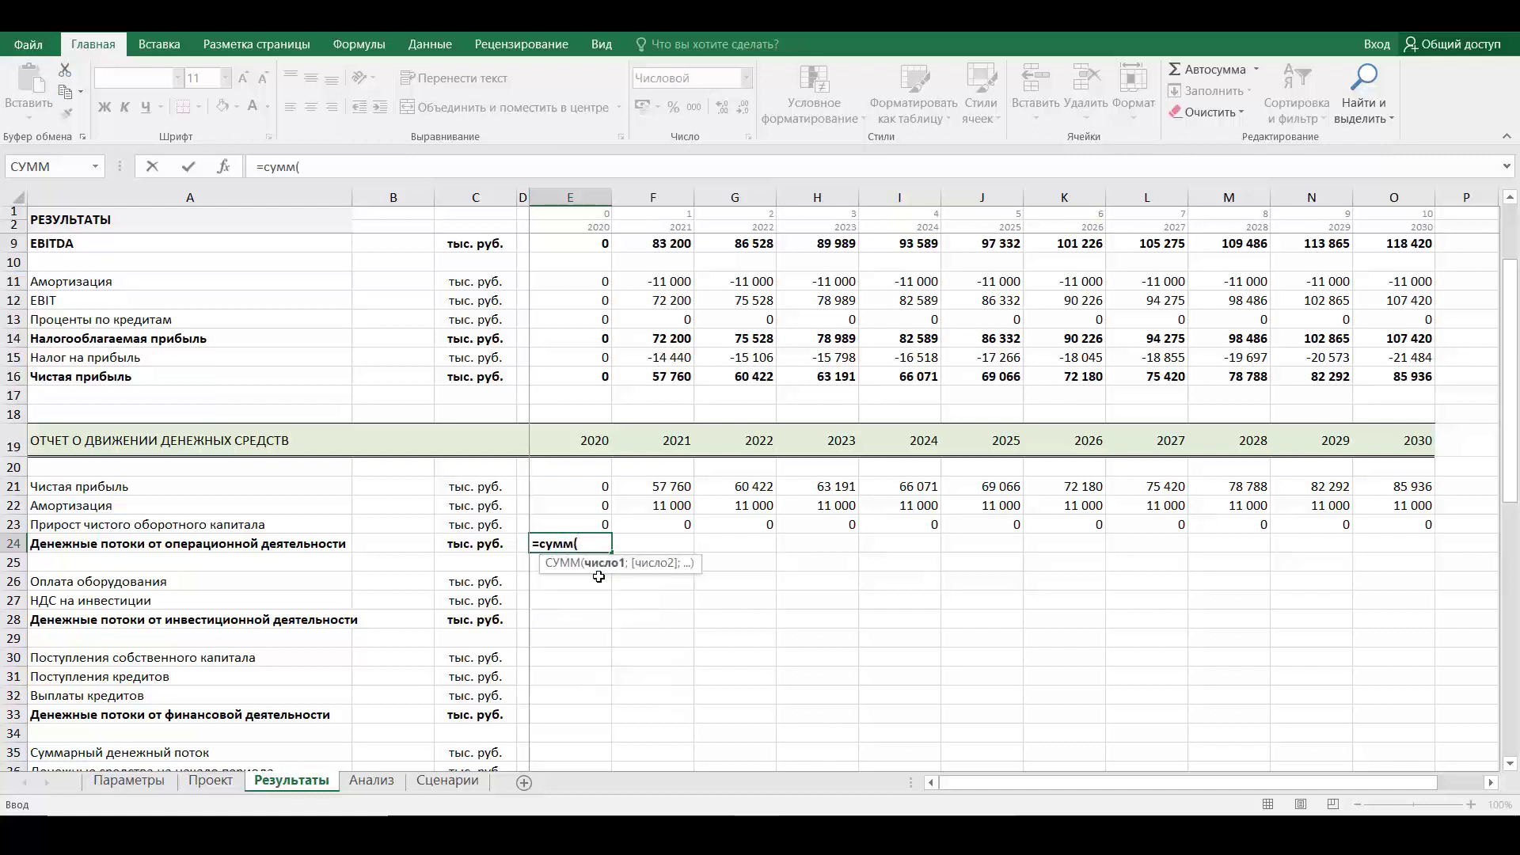
pyautogui.moveTo(593, 488); pyautogui.dragTo(595, 528)
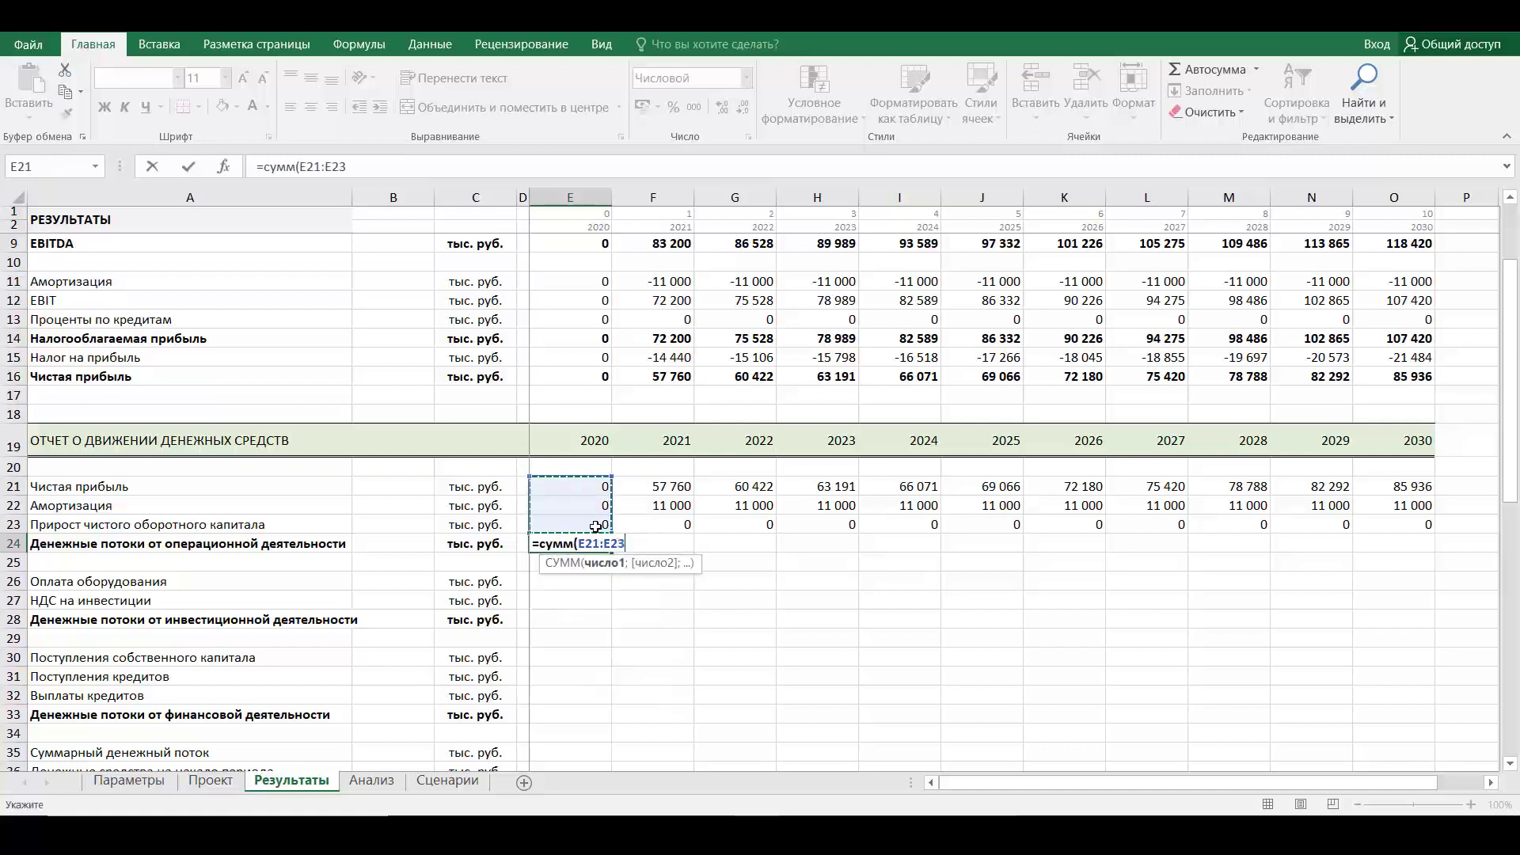
pyautogui.write(')')
pyautogui.press('Return')
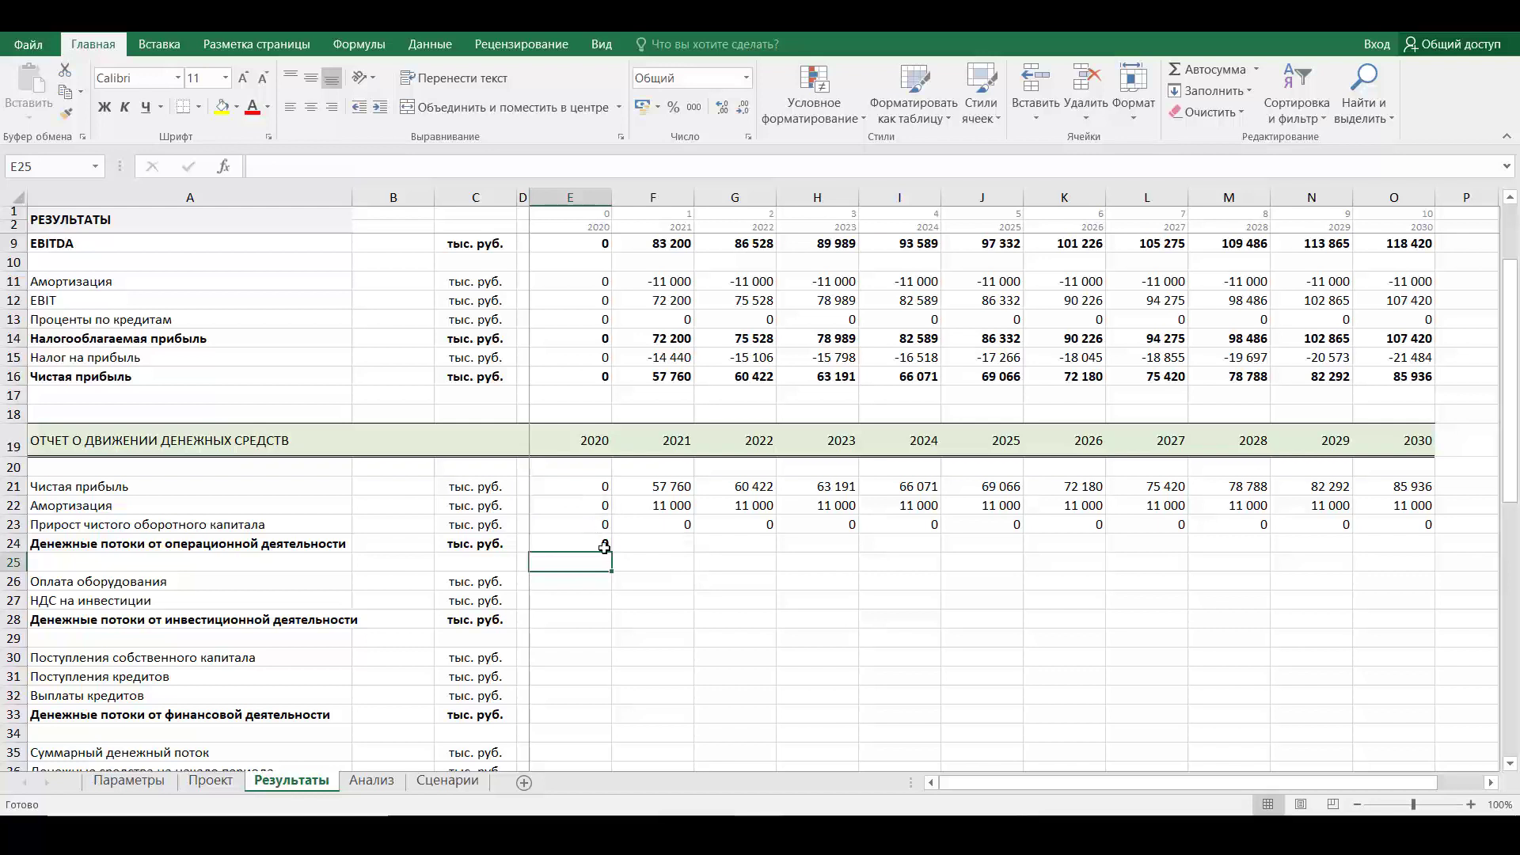
pyautogui.click(604, 547)
pyautogui.moveTo(612, 553); pyautogui.dragTo(1422, 554)
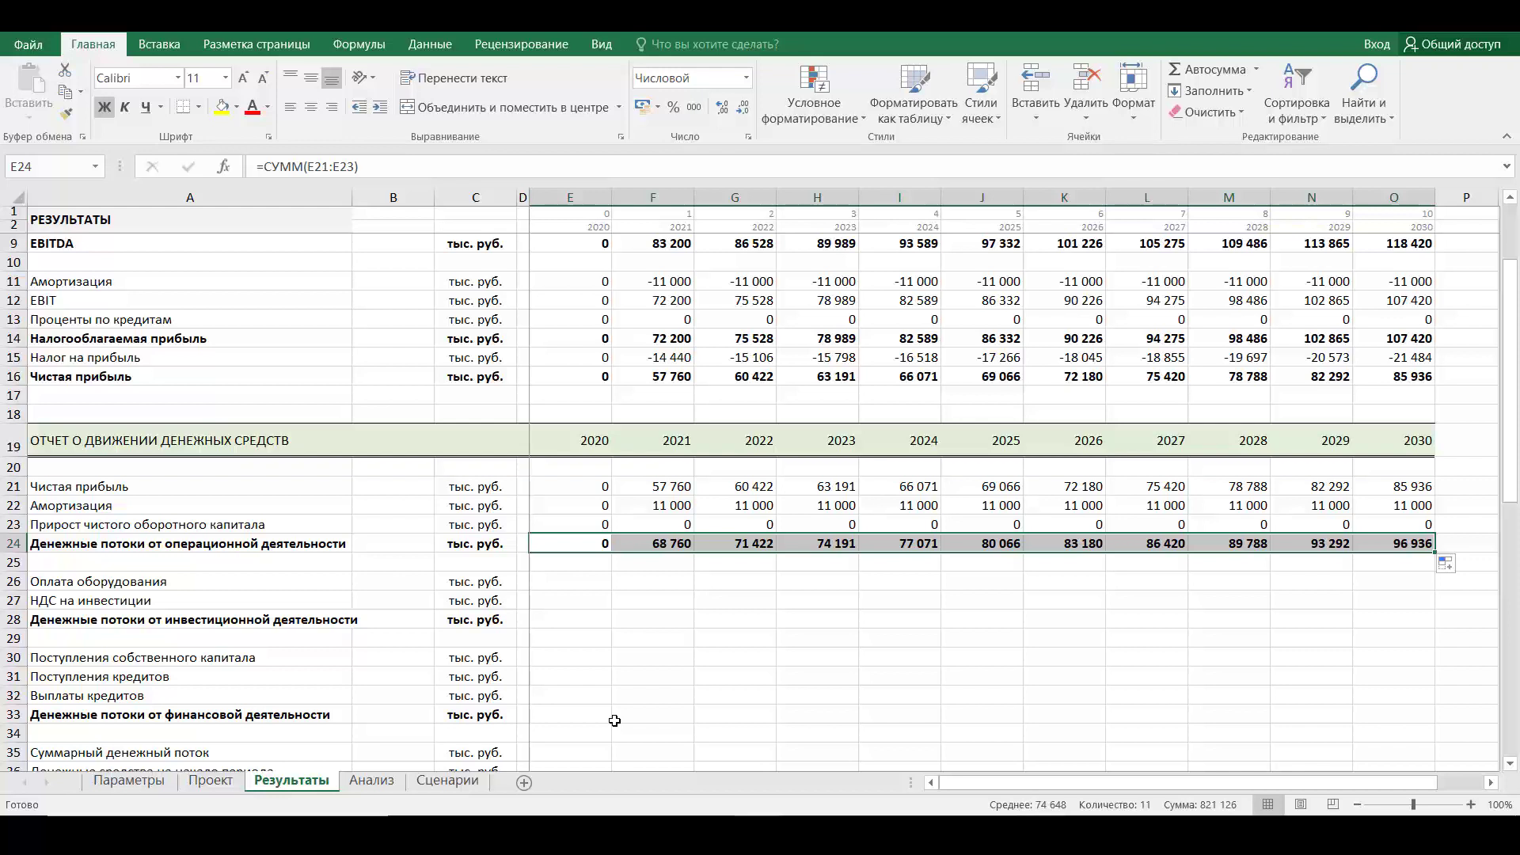
# Enter the 2020 Оплата оборудования in E26 as =-Проект!E61, the investment total excluding VAT
pyautogui.scroll(-1, 614, 720)
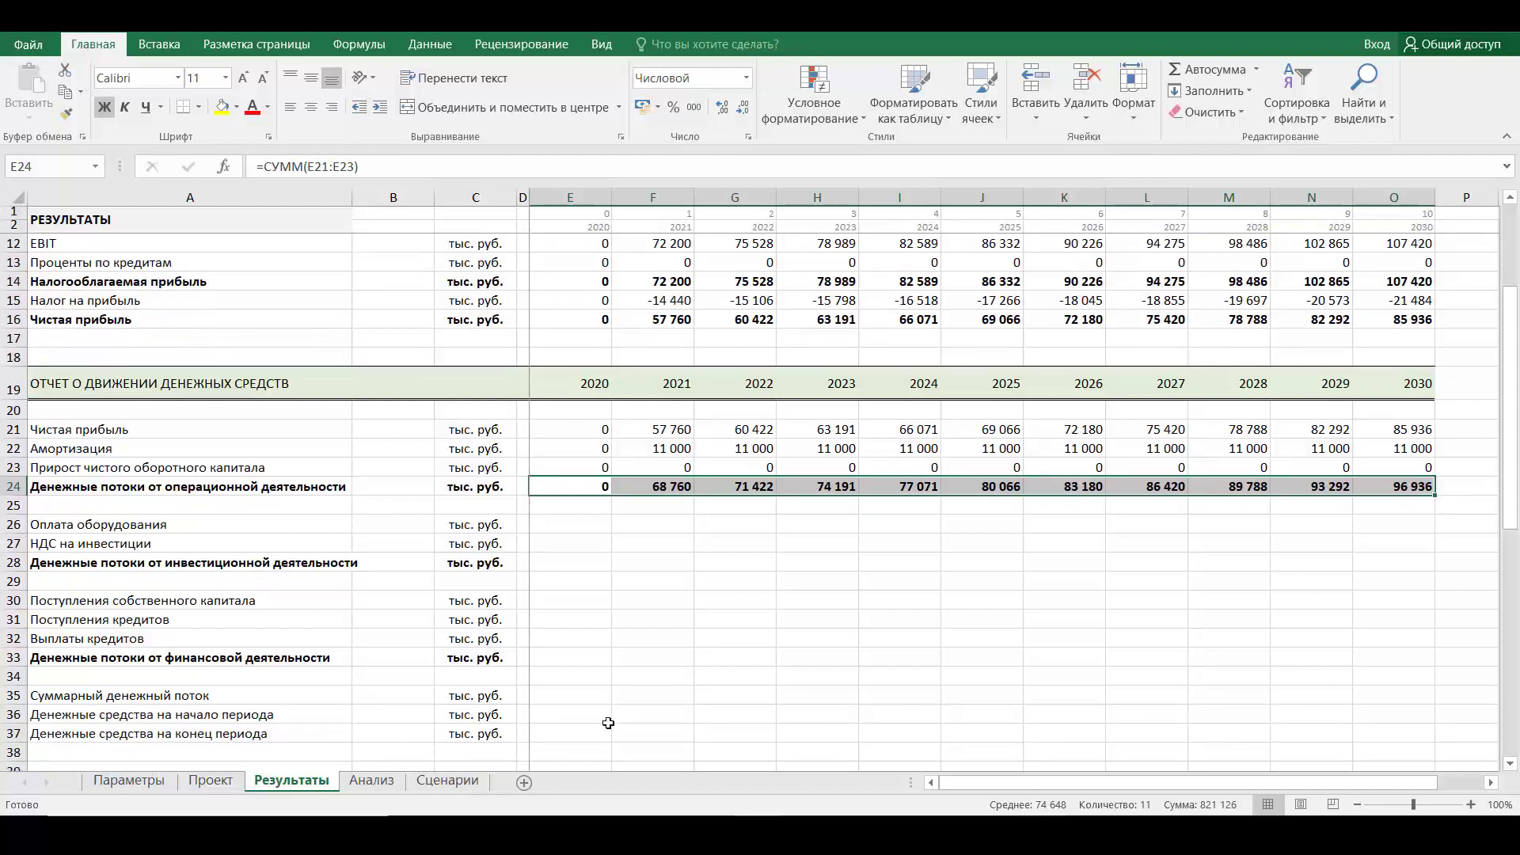
pyautogui.click(563, 523)
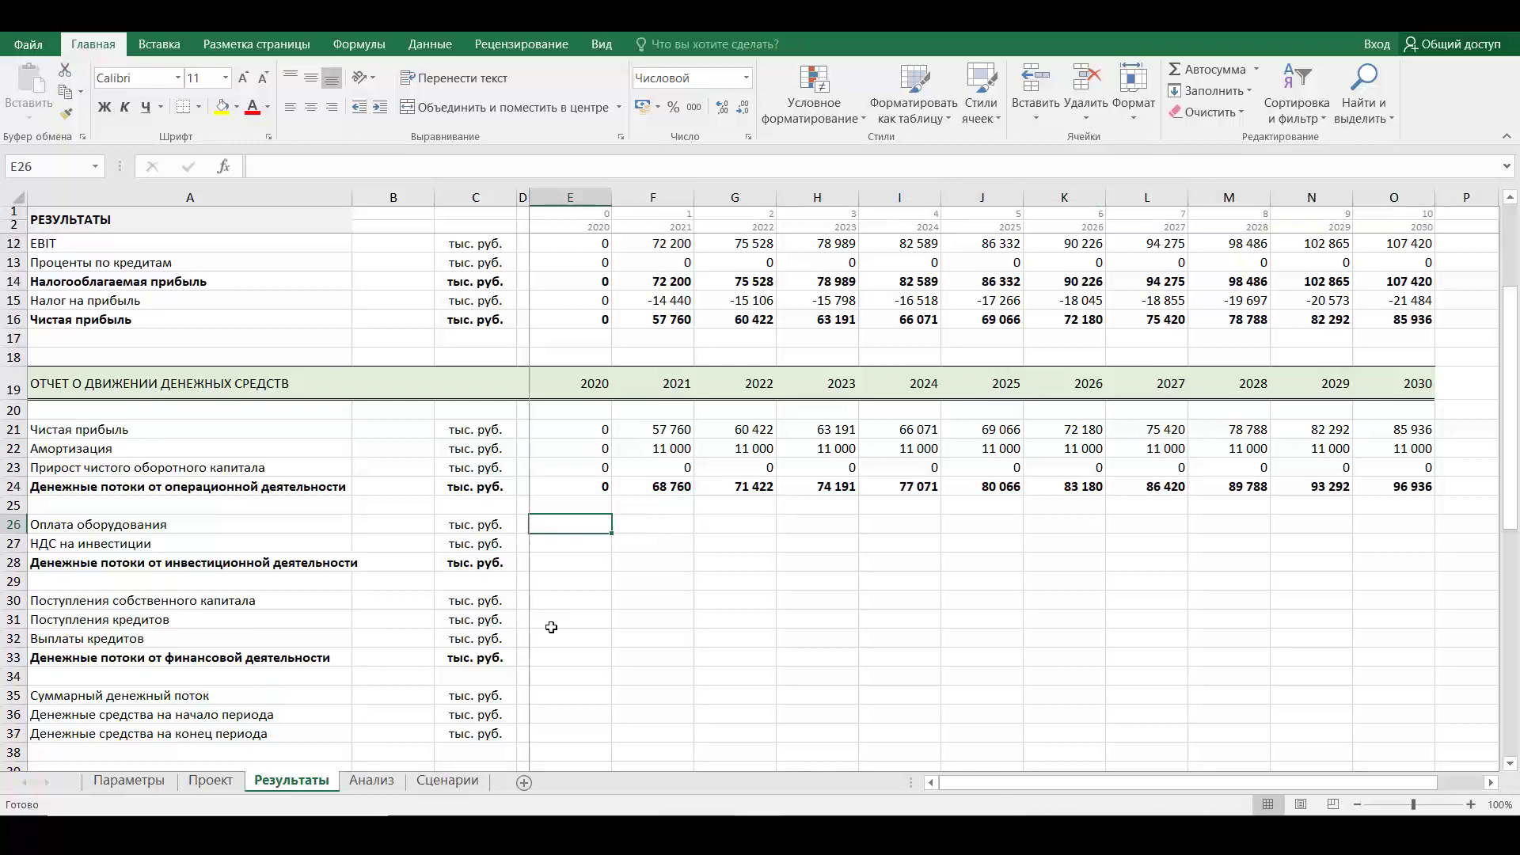
pyautogui.write('=')
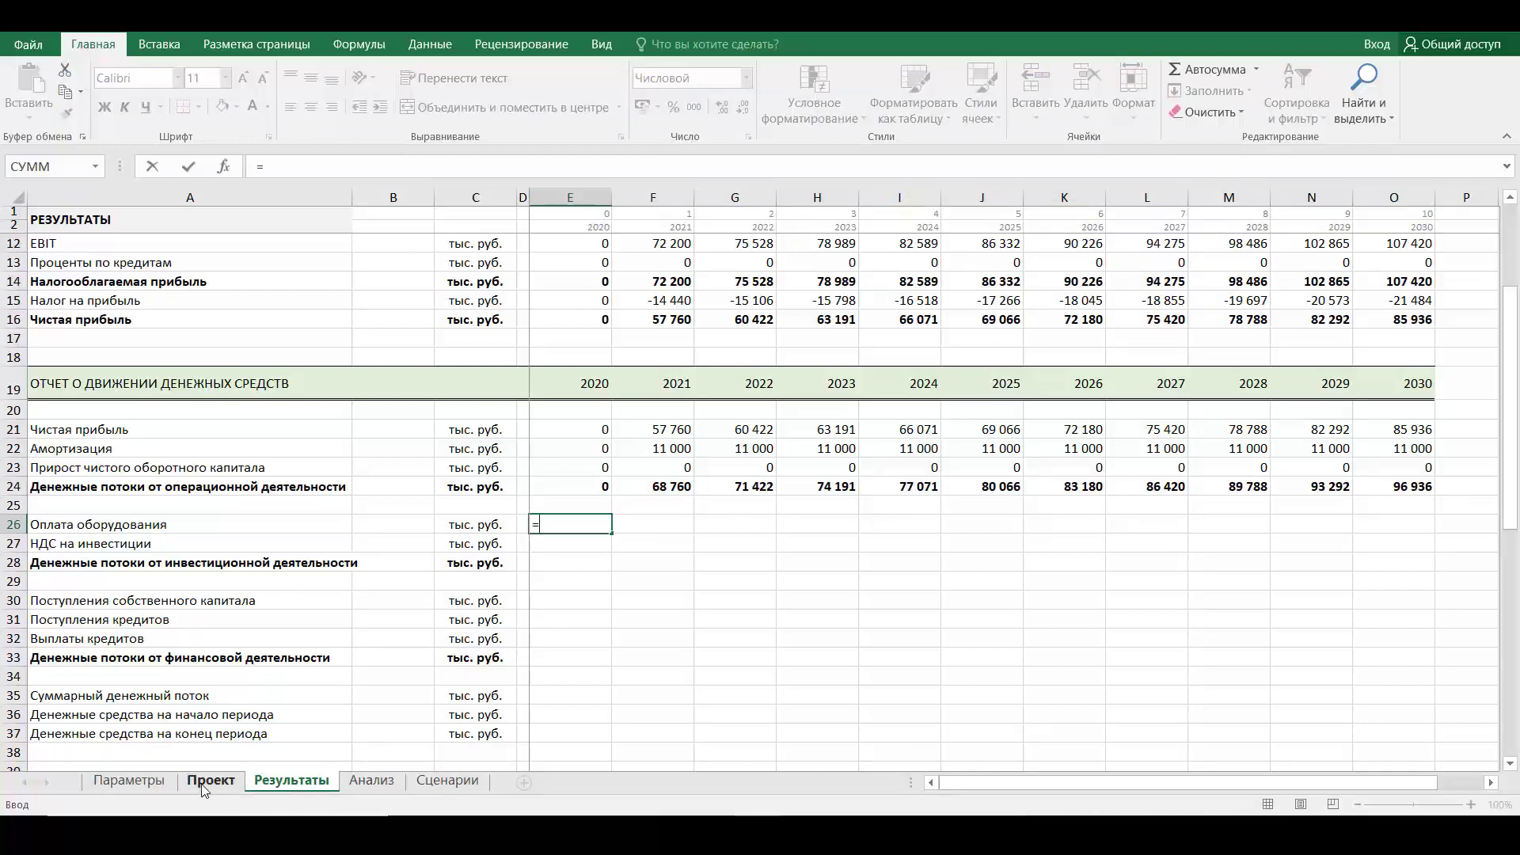
pyautogui.click(211, 779)
pyautogui.scroll(5, 565, 715)
pyautogui.scroll(-9, 565, 715)
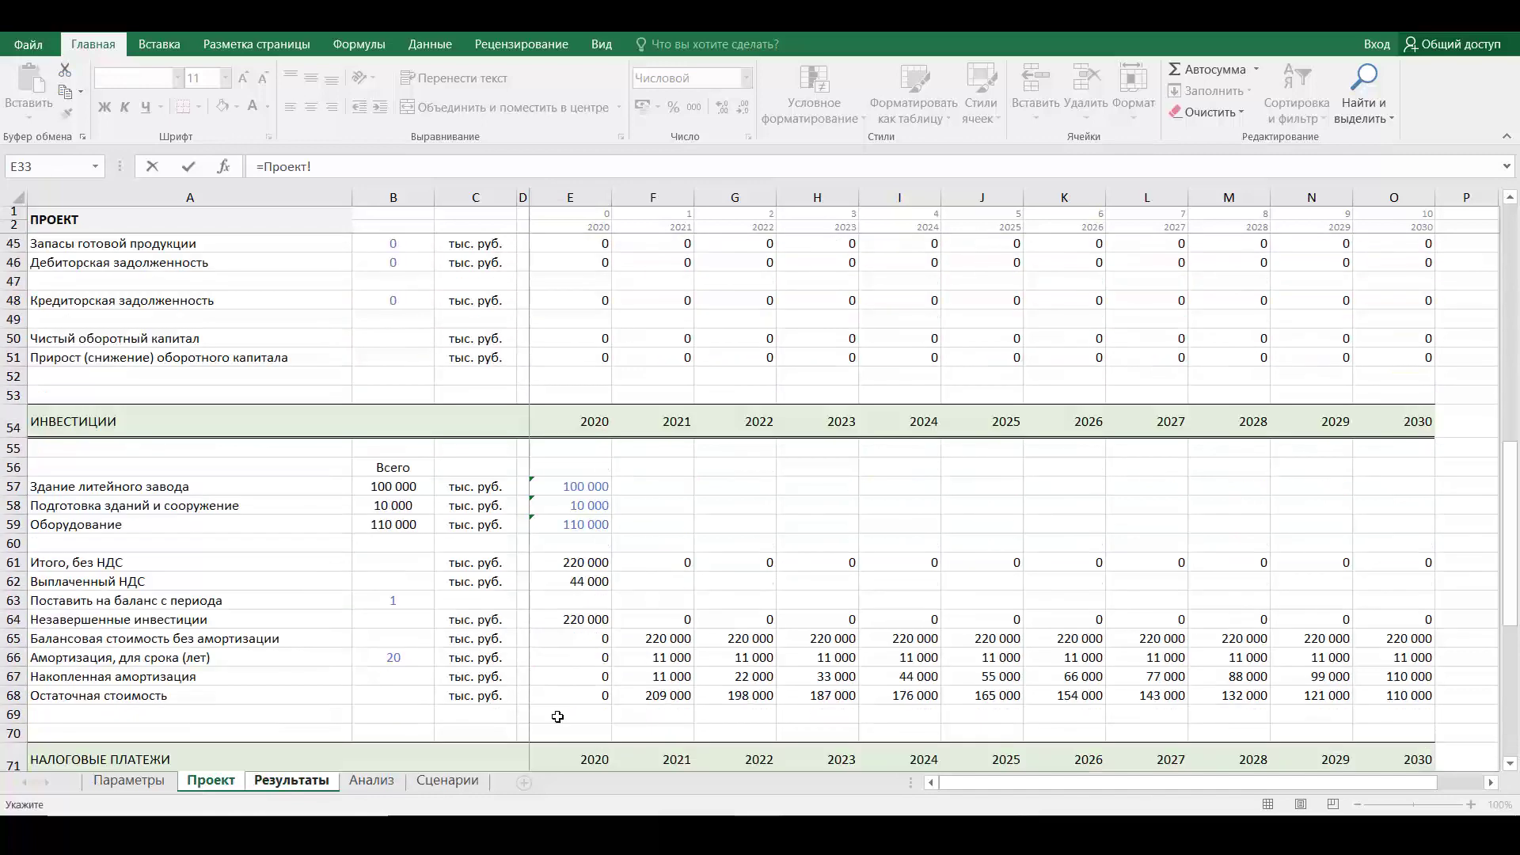
pyautogui.click(576, 562)
pyautogui.click(264, 165)
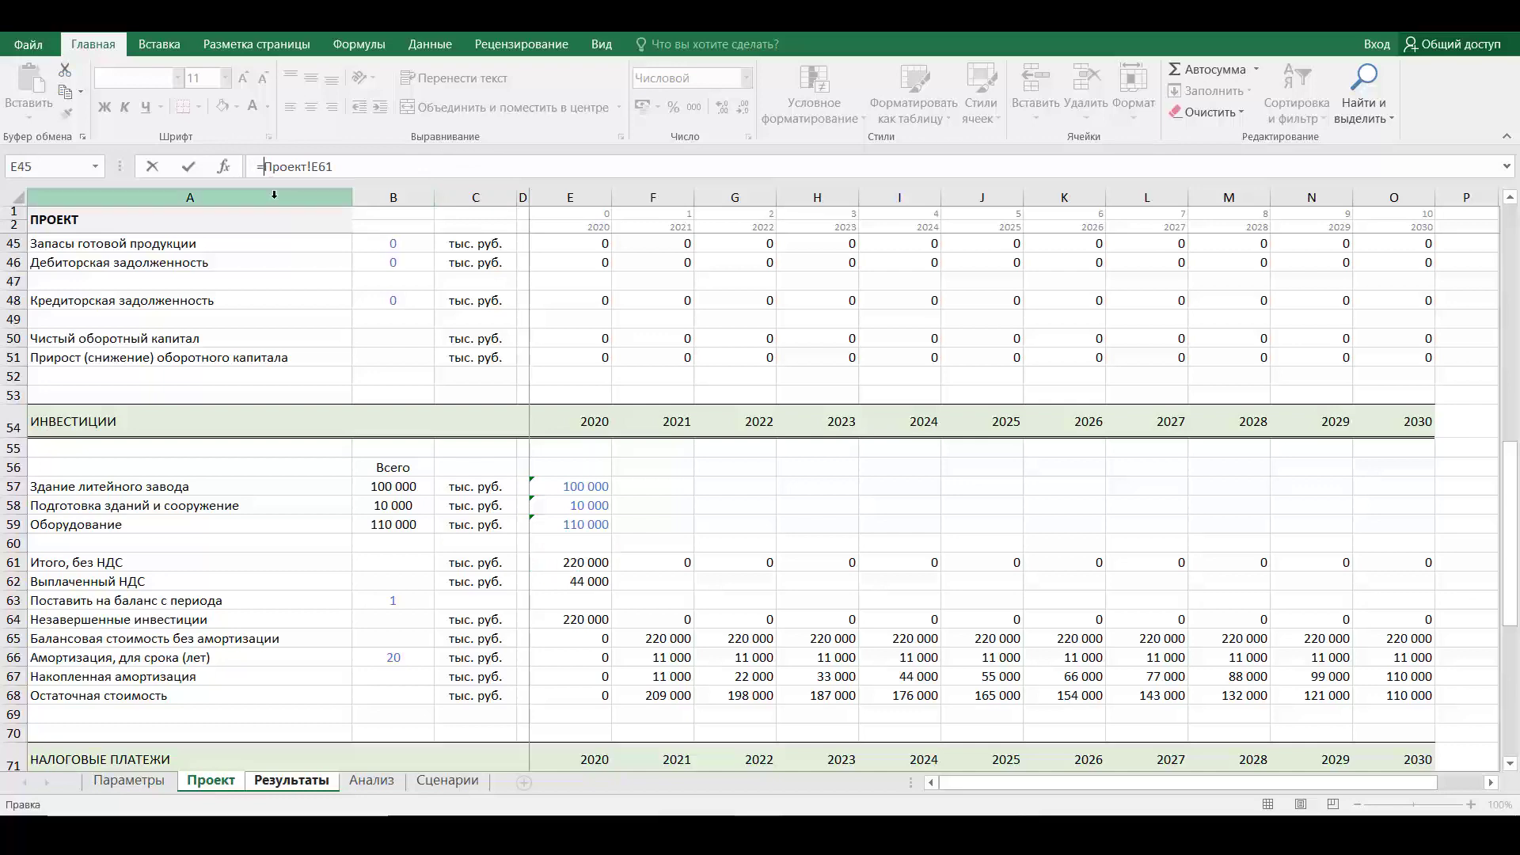
pyautogui.write('-')
pyautogui.press('Return')
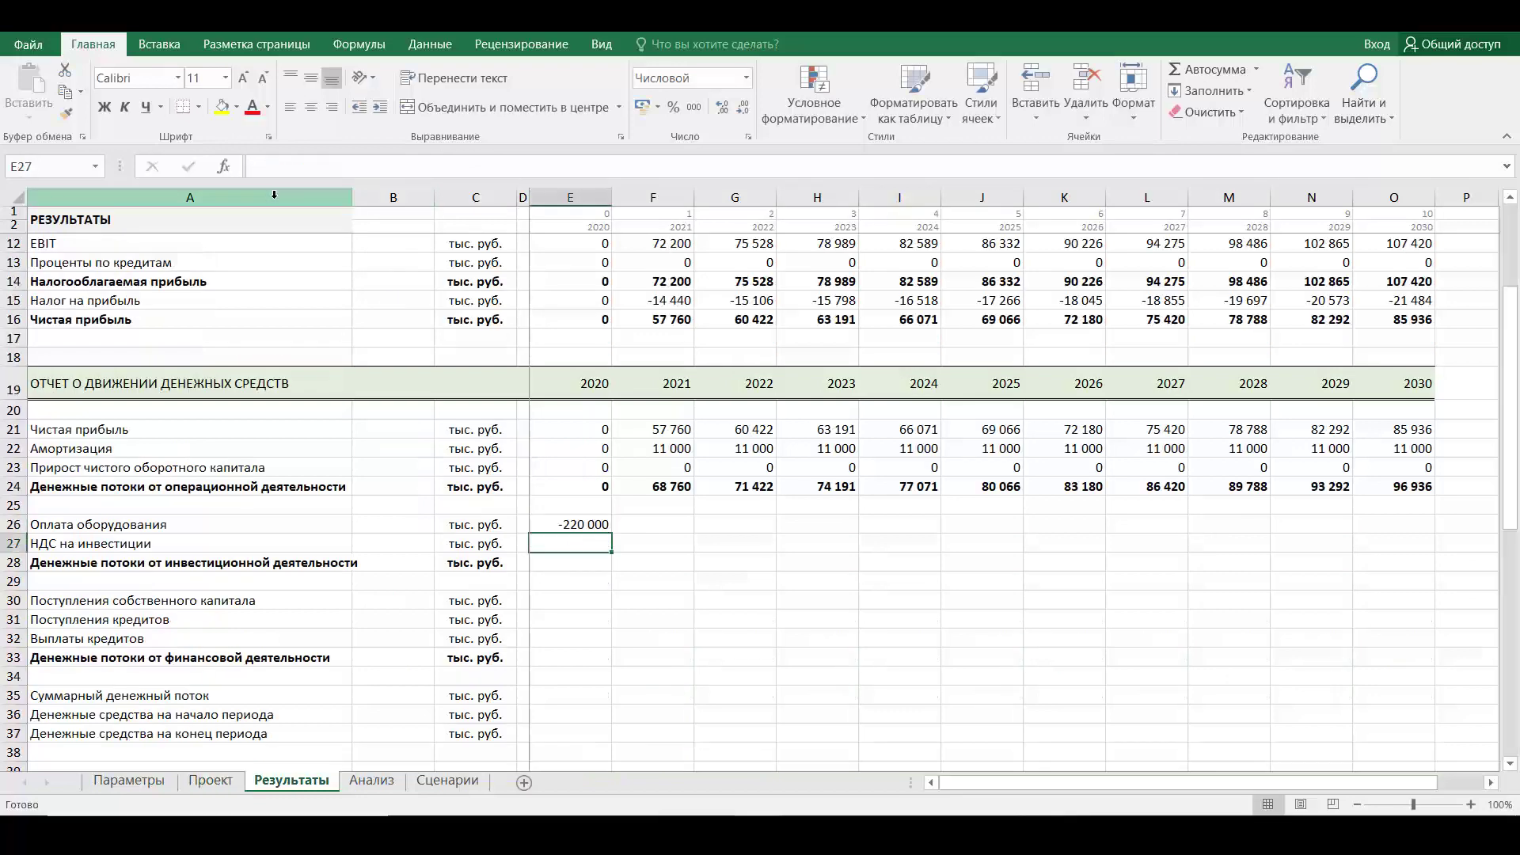
# Enter the 2020 НДС на инвестиции in E27 as =-Проект!E62, the VAT paid on investments
pyautogui.write('=-')
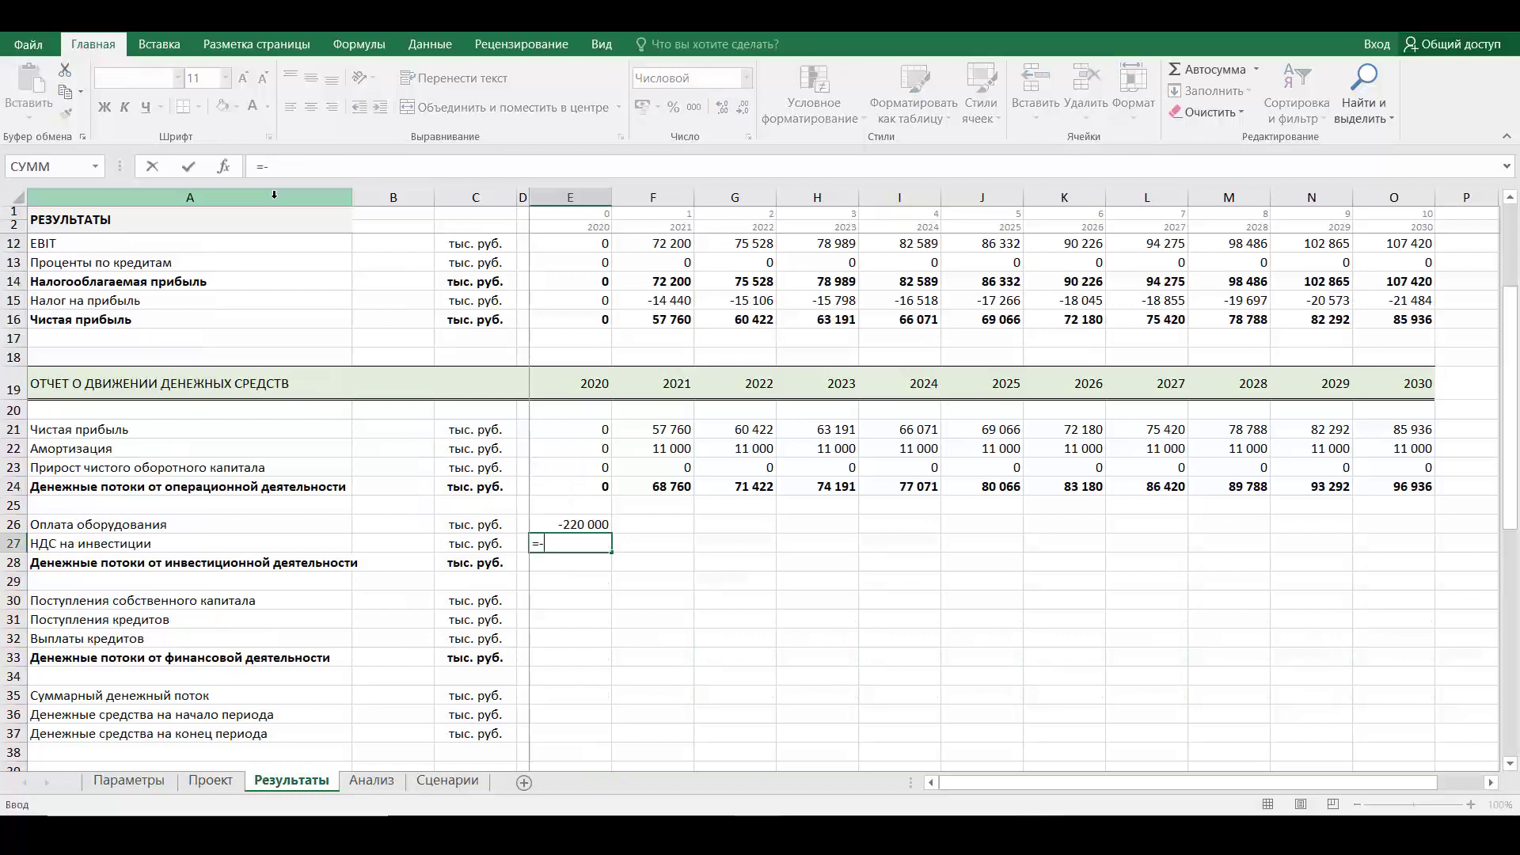
pyautogui.click(210, 782)
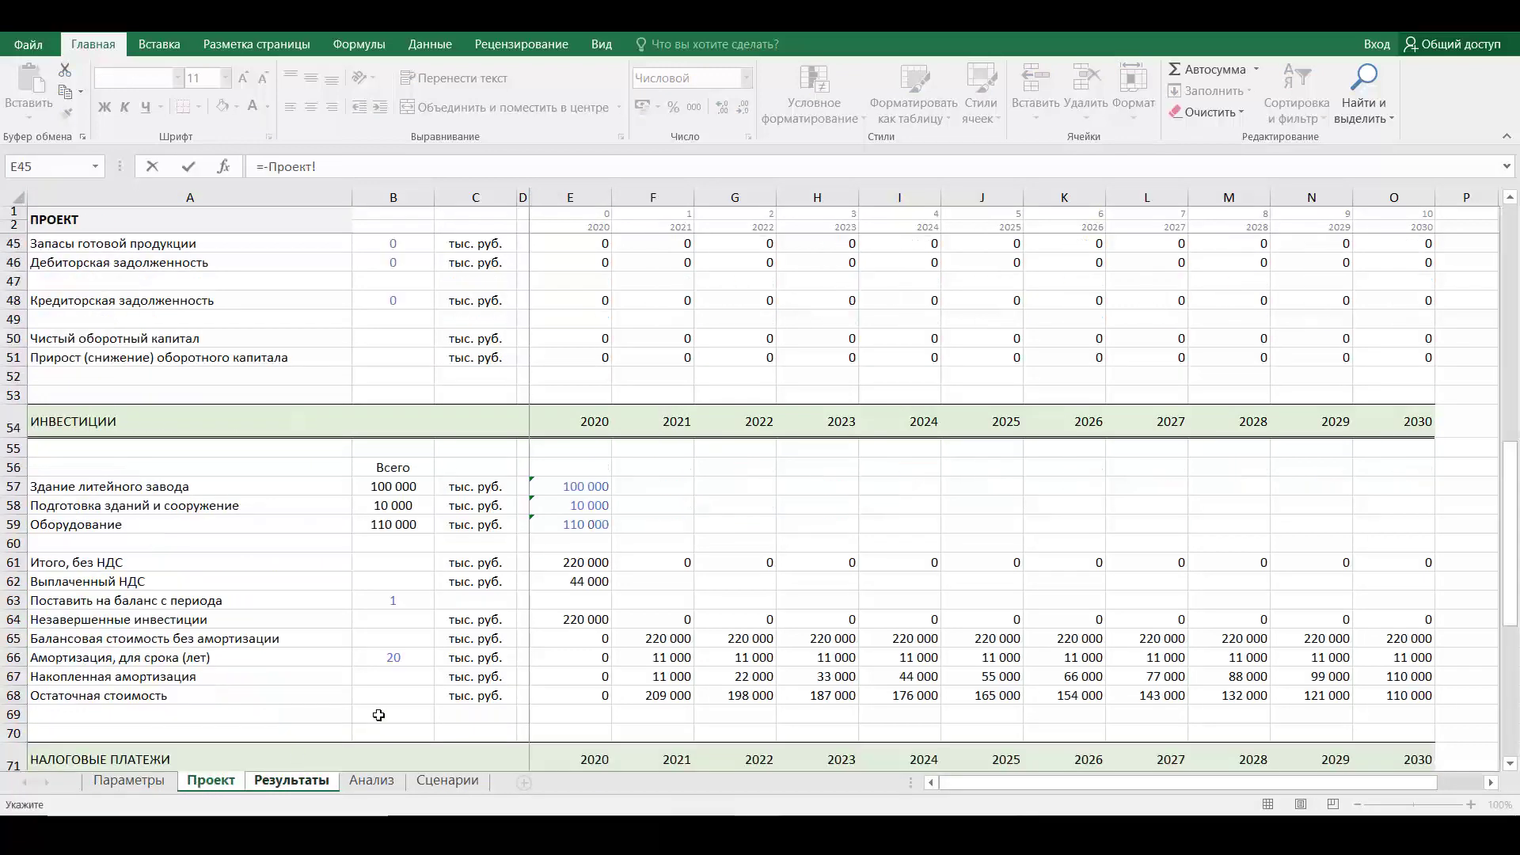
pyautogui.click(575, 580)
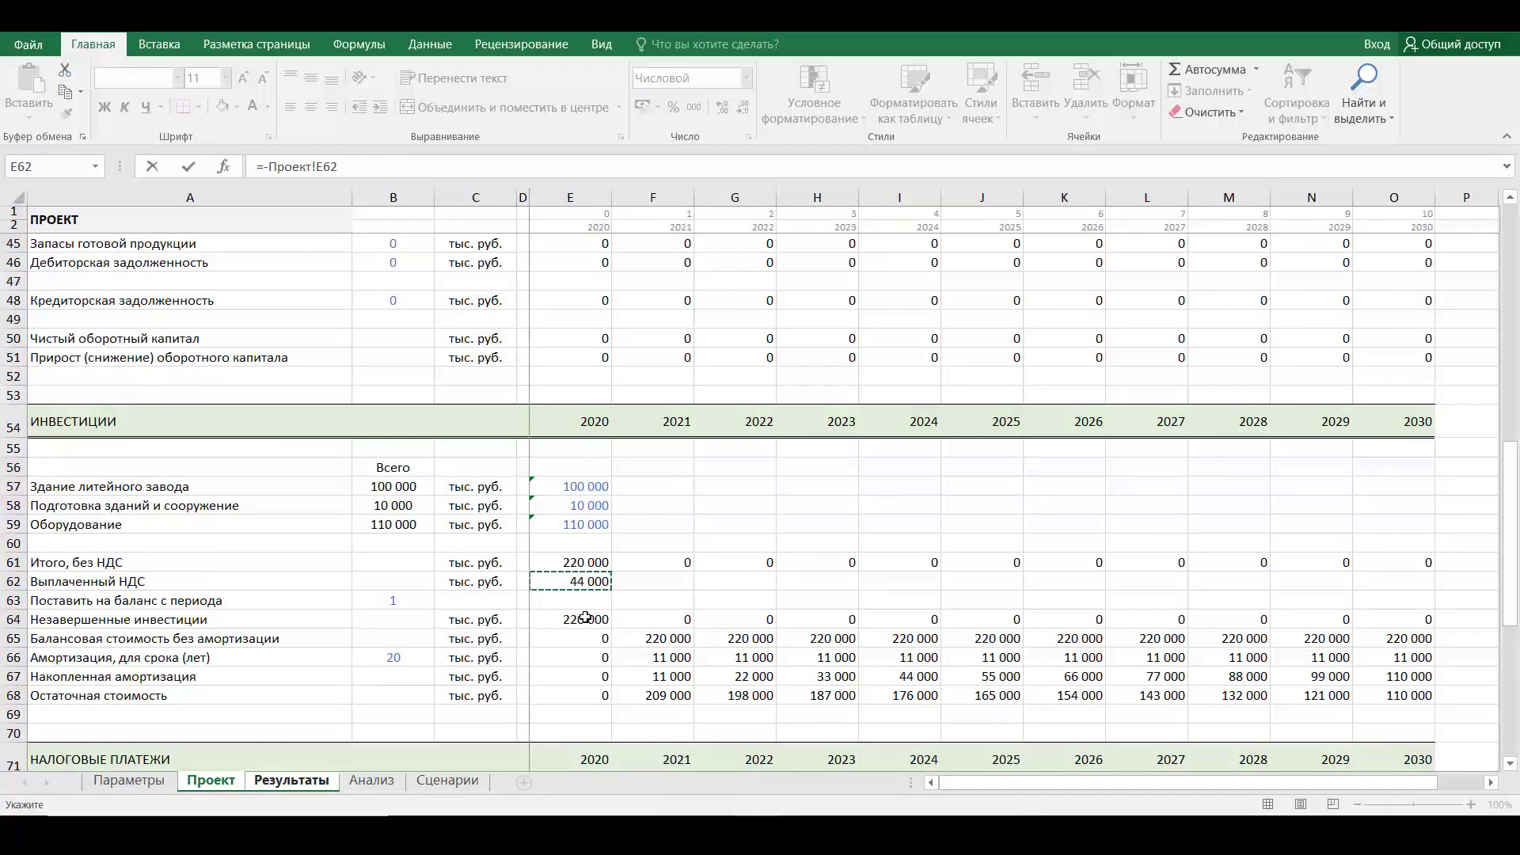
pyautogui.press('Return')
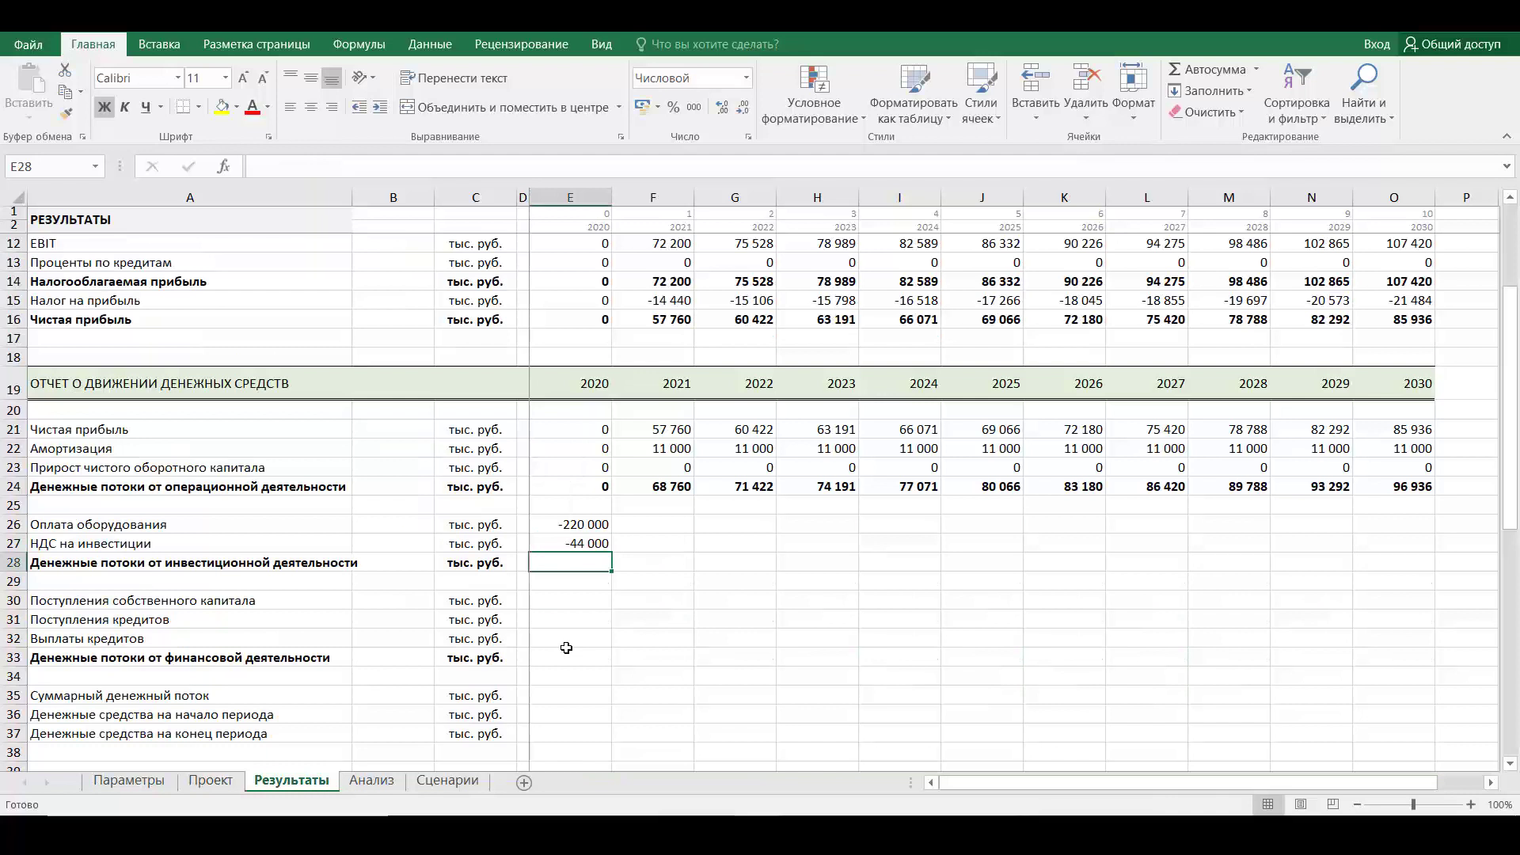
# Total the investing cash flow in E28 as =СУММ(E26:E27) and fill it across through 2030
pyautogui.write('=сумм')
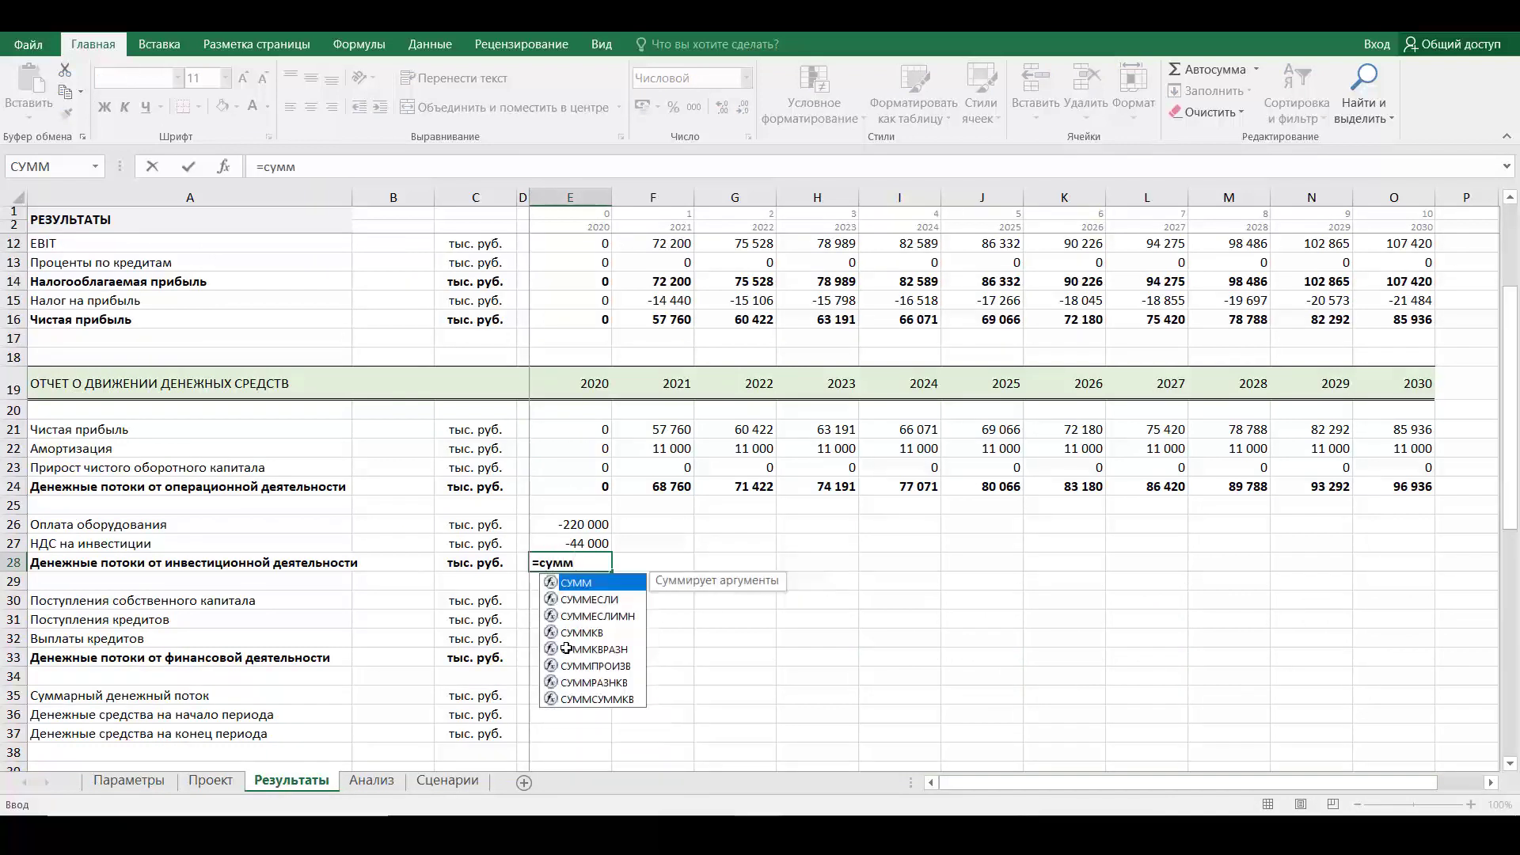
pyautogui.write('(')
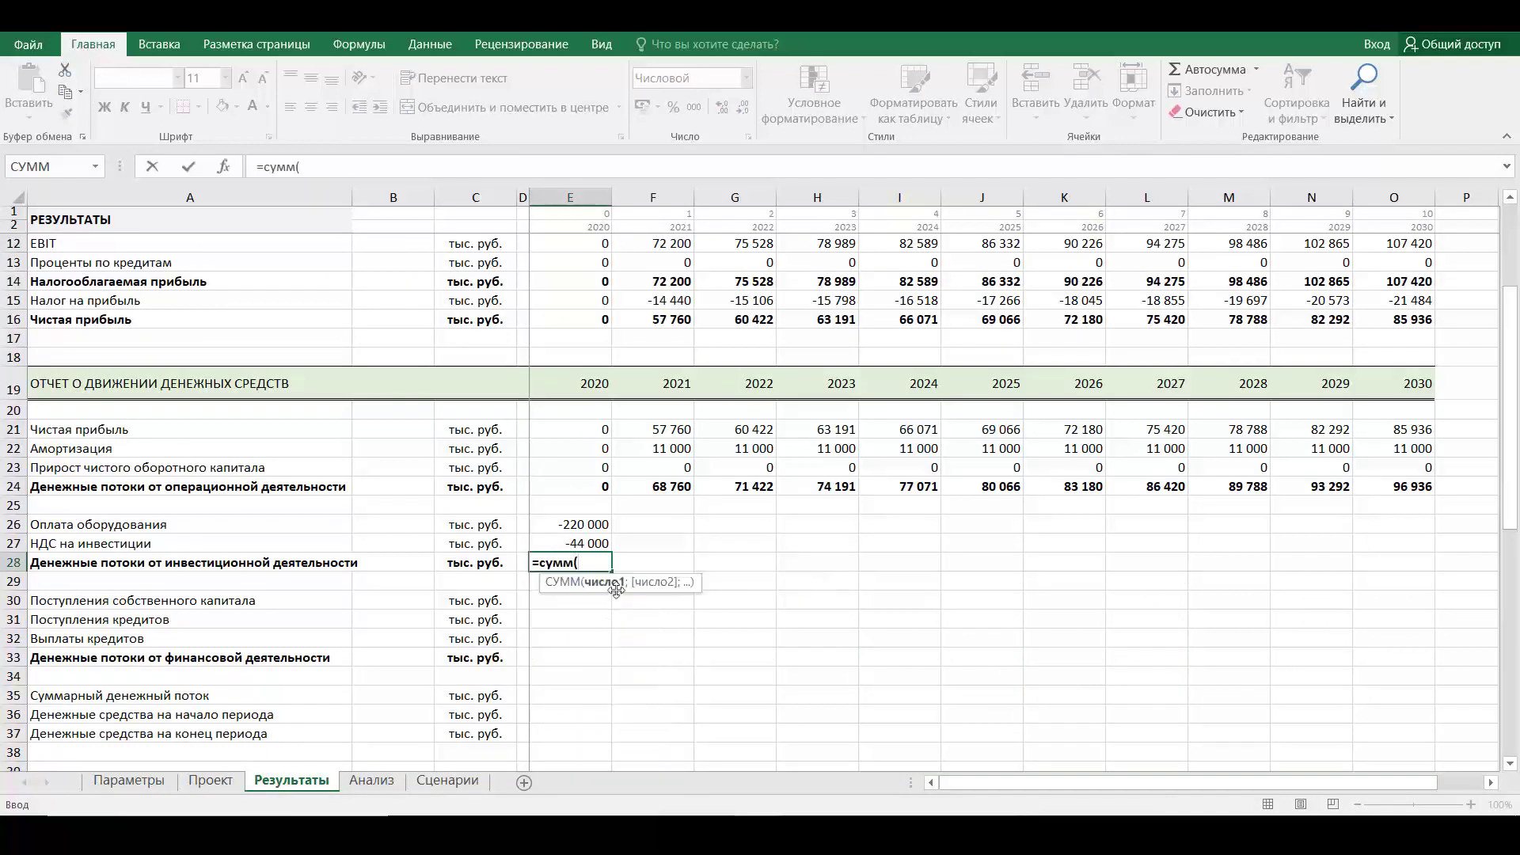
pyautogui.moveTo(600, 527); pyautogui.dragTo(601, 541)
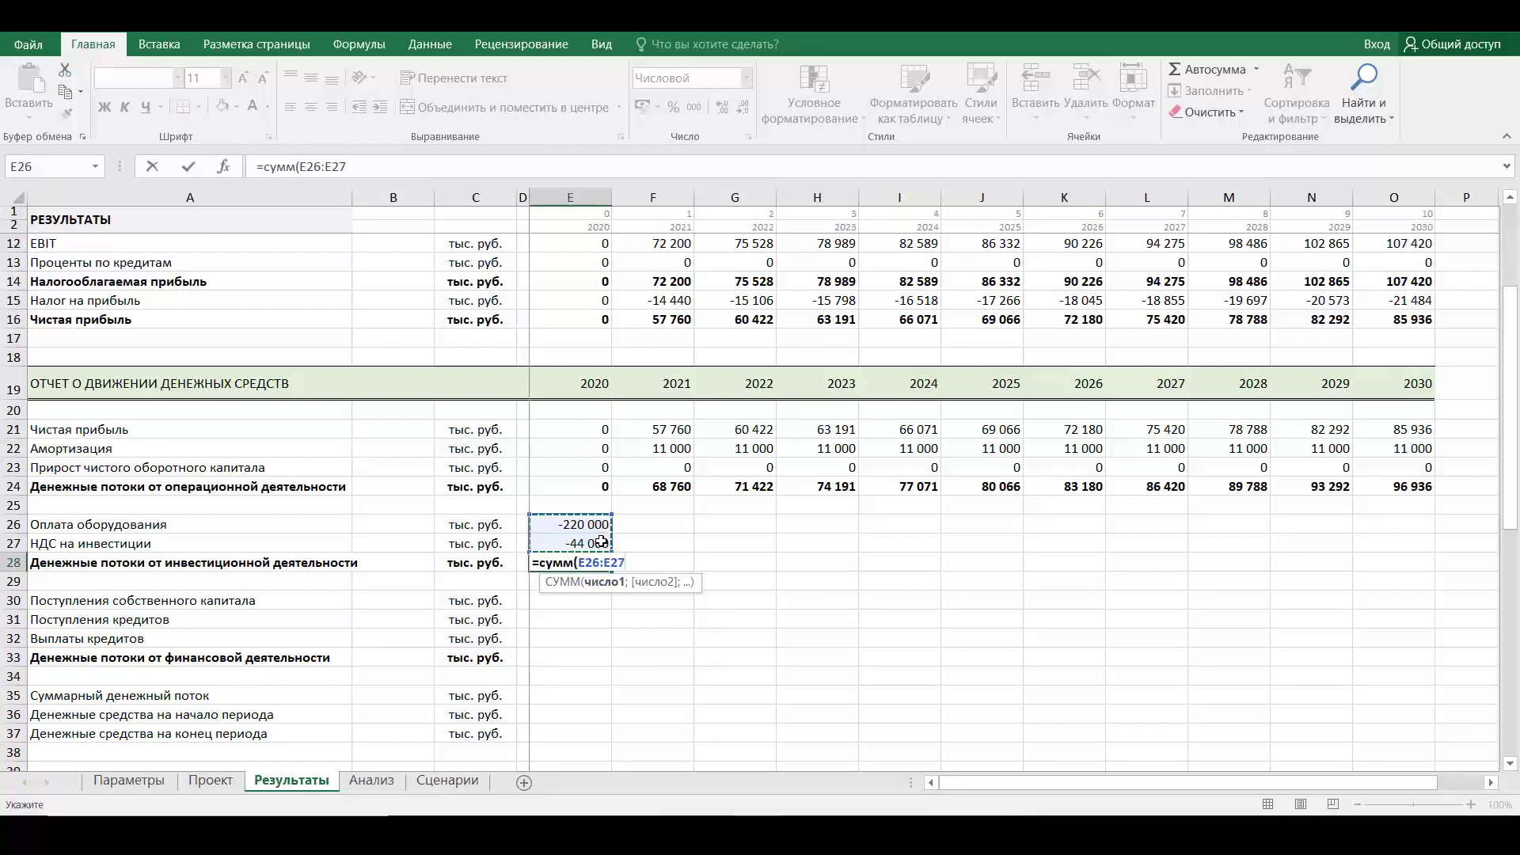
pyautogui.press('Return')
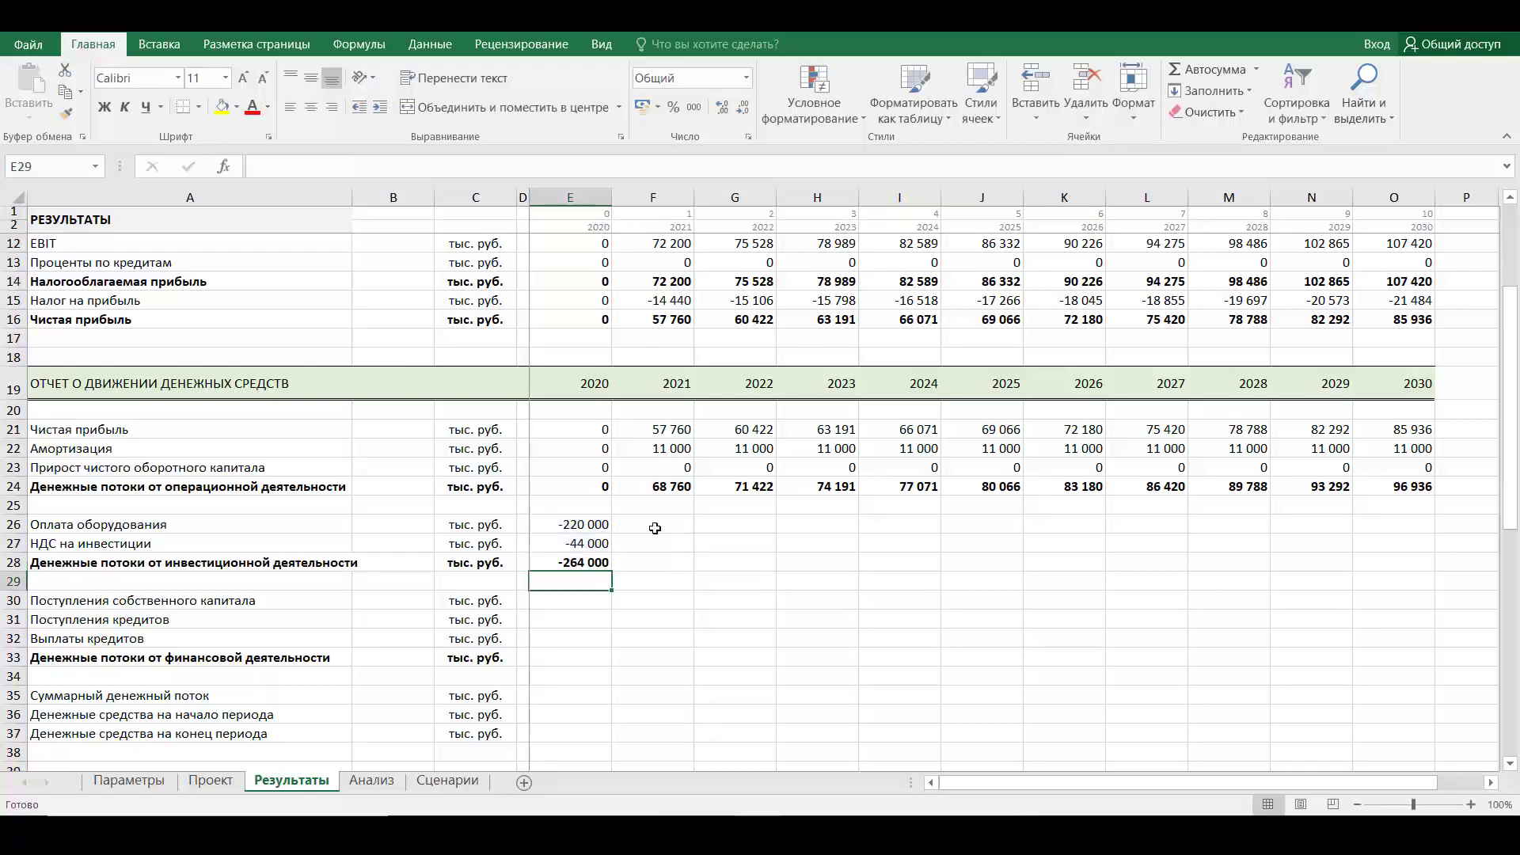
pyautogui.click(608, 565)
pyautogui.scroll(-2, 573, 611)
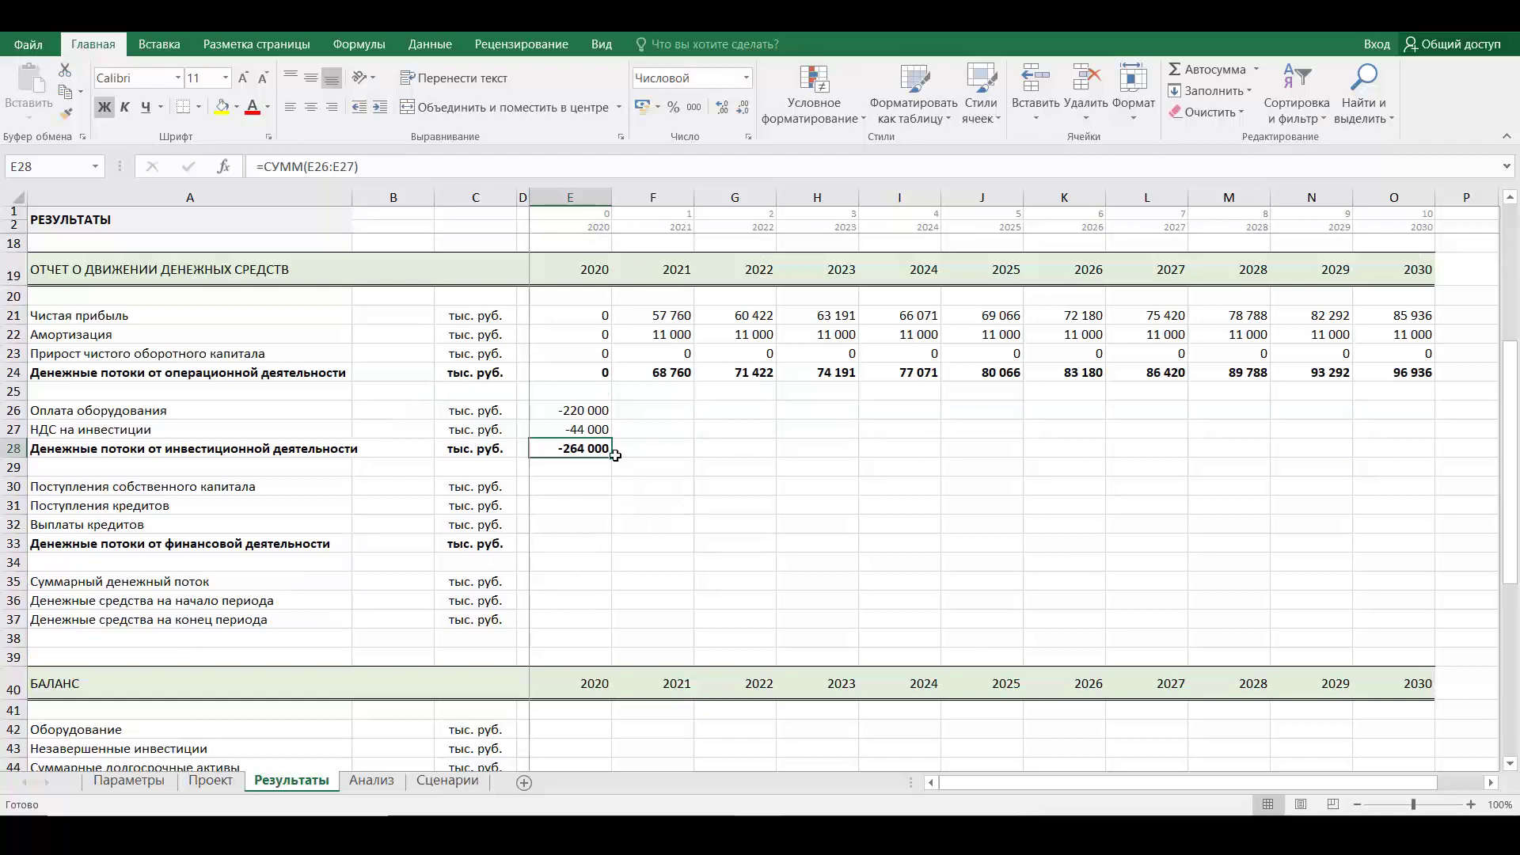
pyautogui.moveTo(611, 458); pyautogui.dragTo(1437, 451)
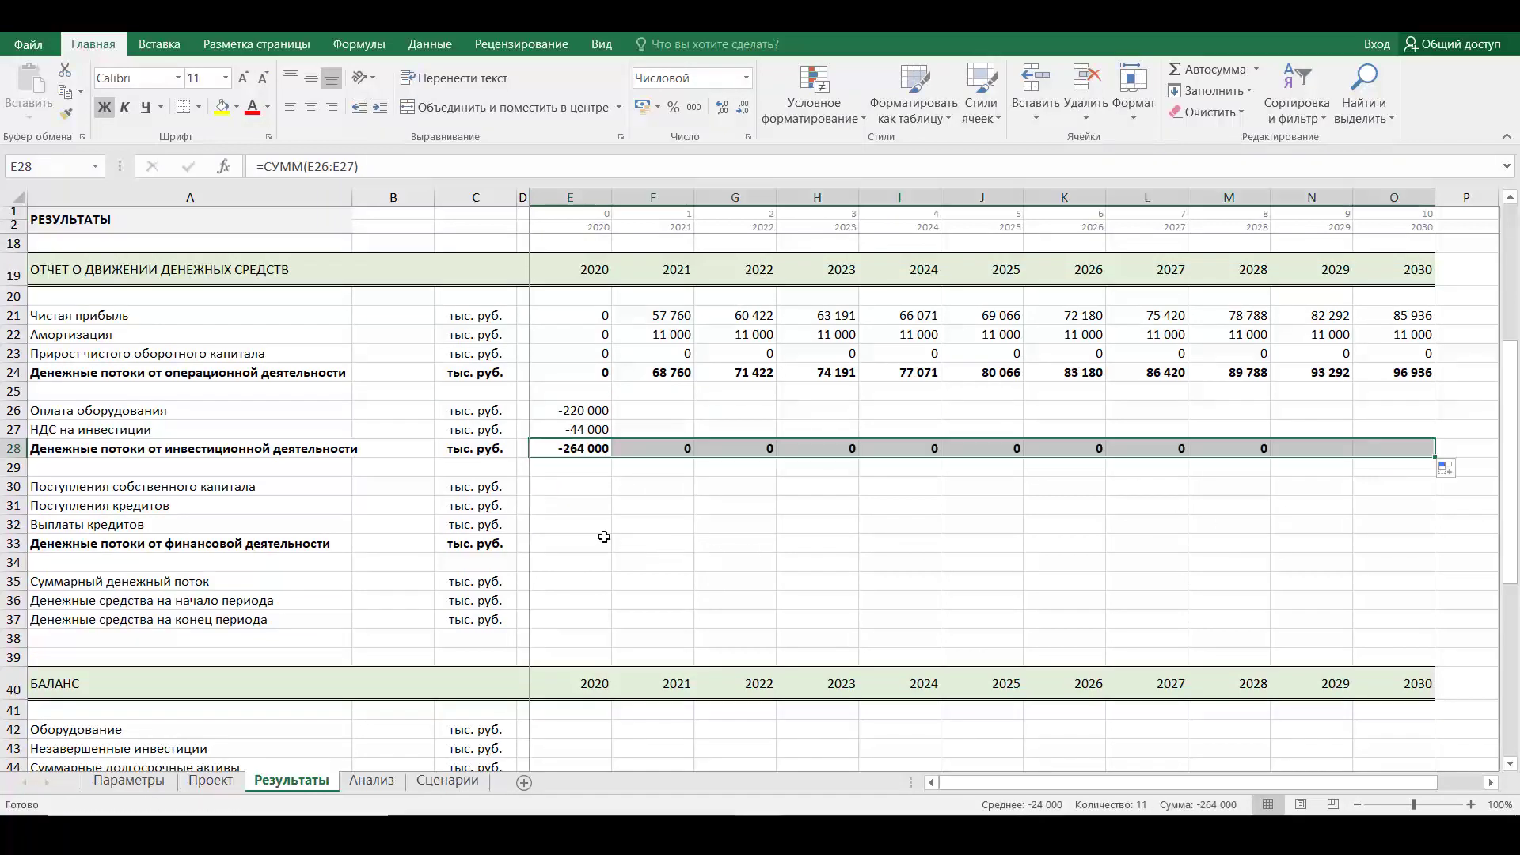
# Enter the 2021 НДС на инвестиции in F27 as =-Проект!F76, the investment VAT line under Налоговые платежи
pyautogui.click(592, 525)
pyautogui.click(220, 780)
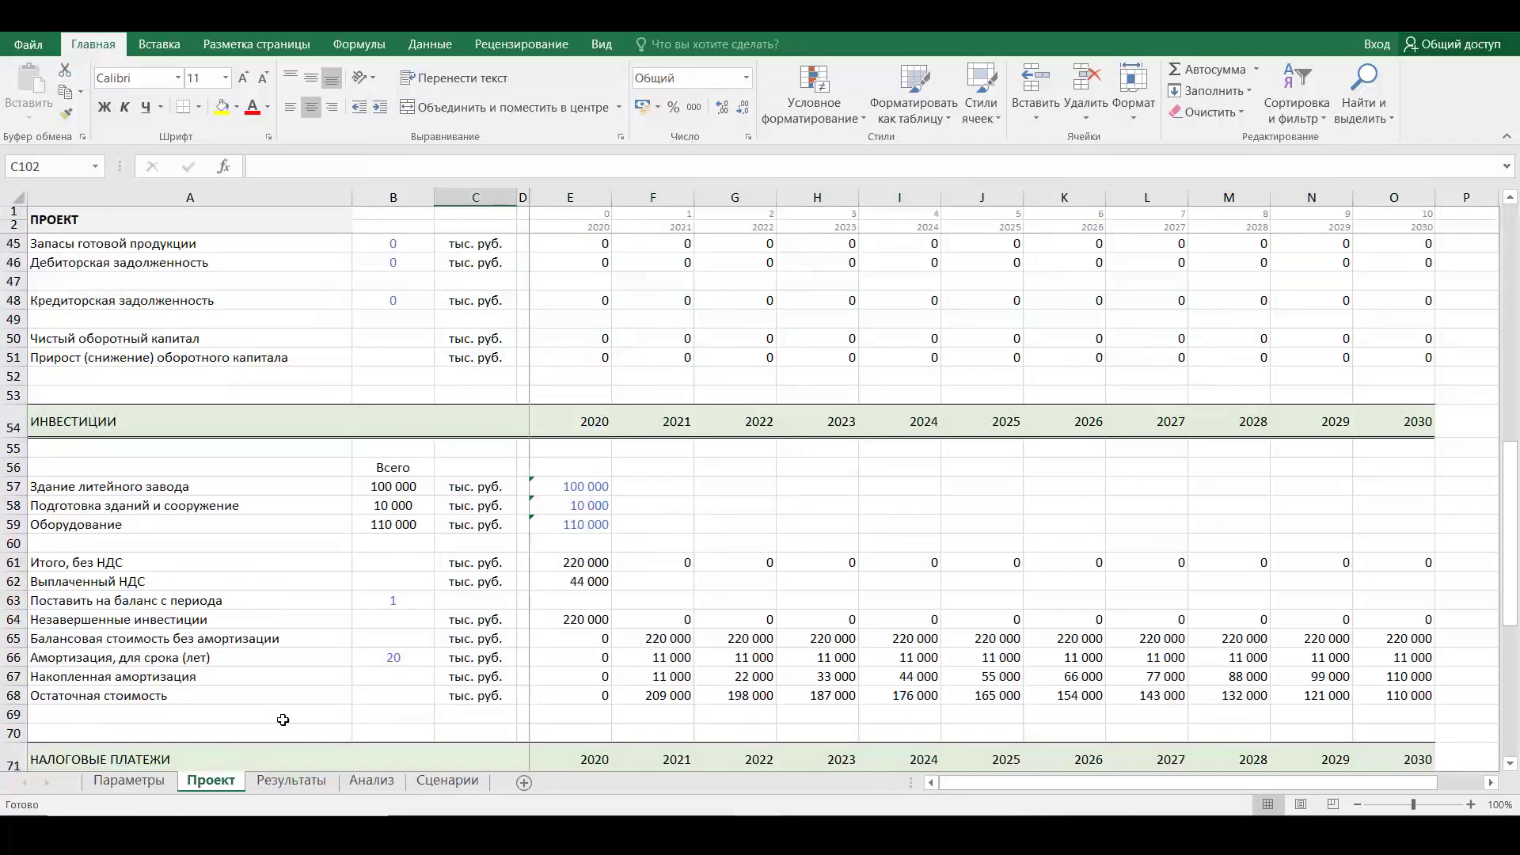
pyautogui.scroll(-3, 597, 602)
pyautogui.scroll(-4, 624, 482)
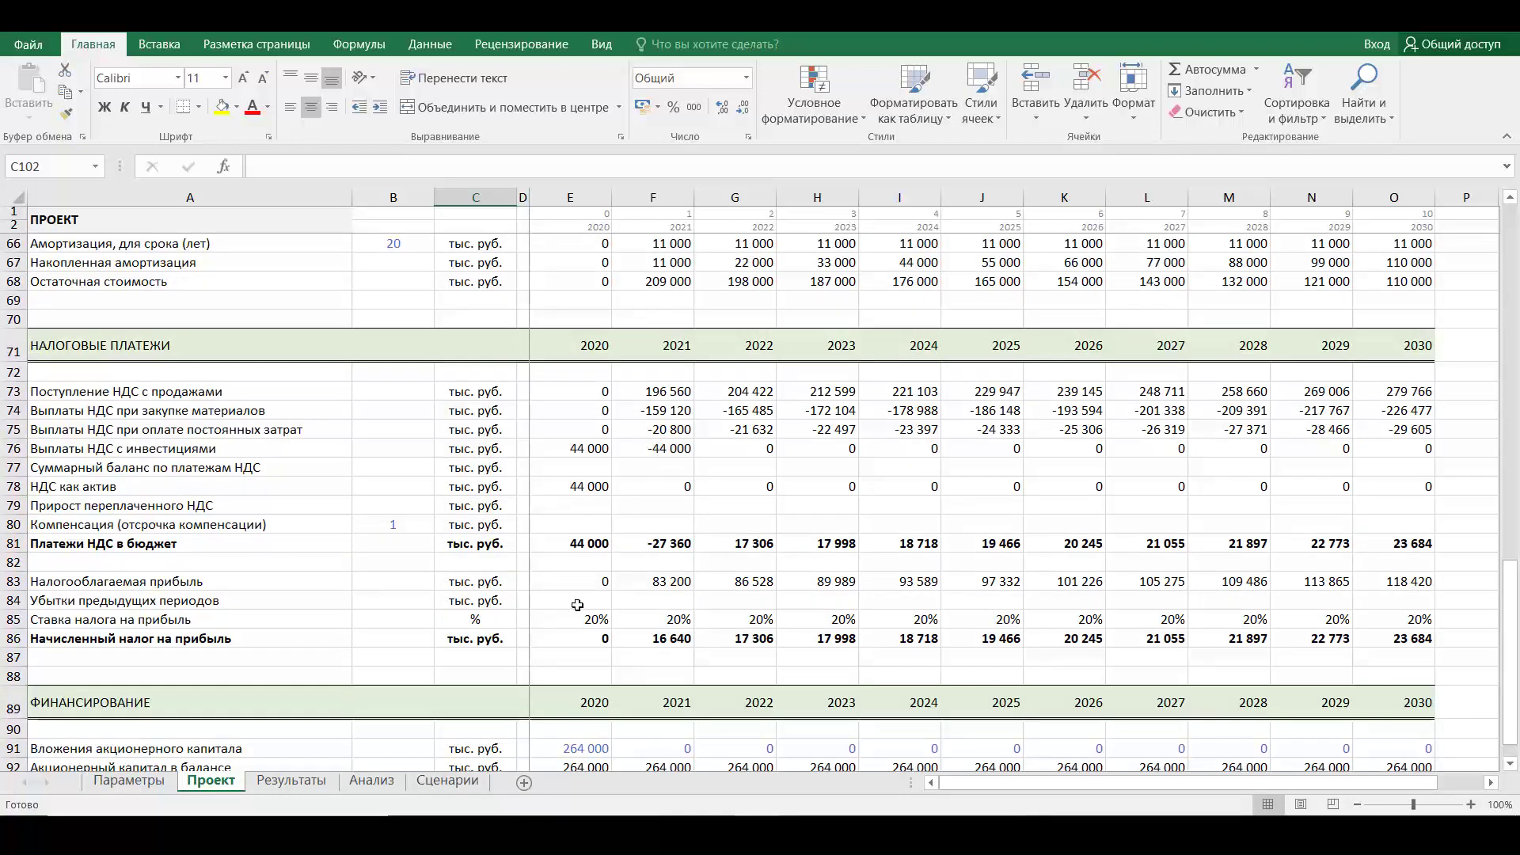
pyautogui.click(285, 782)
pyautogui.scroll(3, 456, 678)
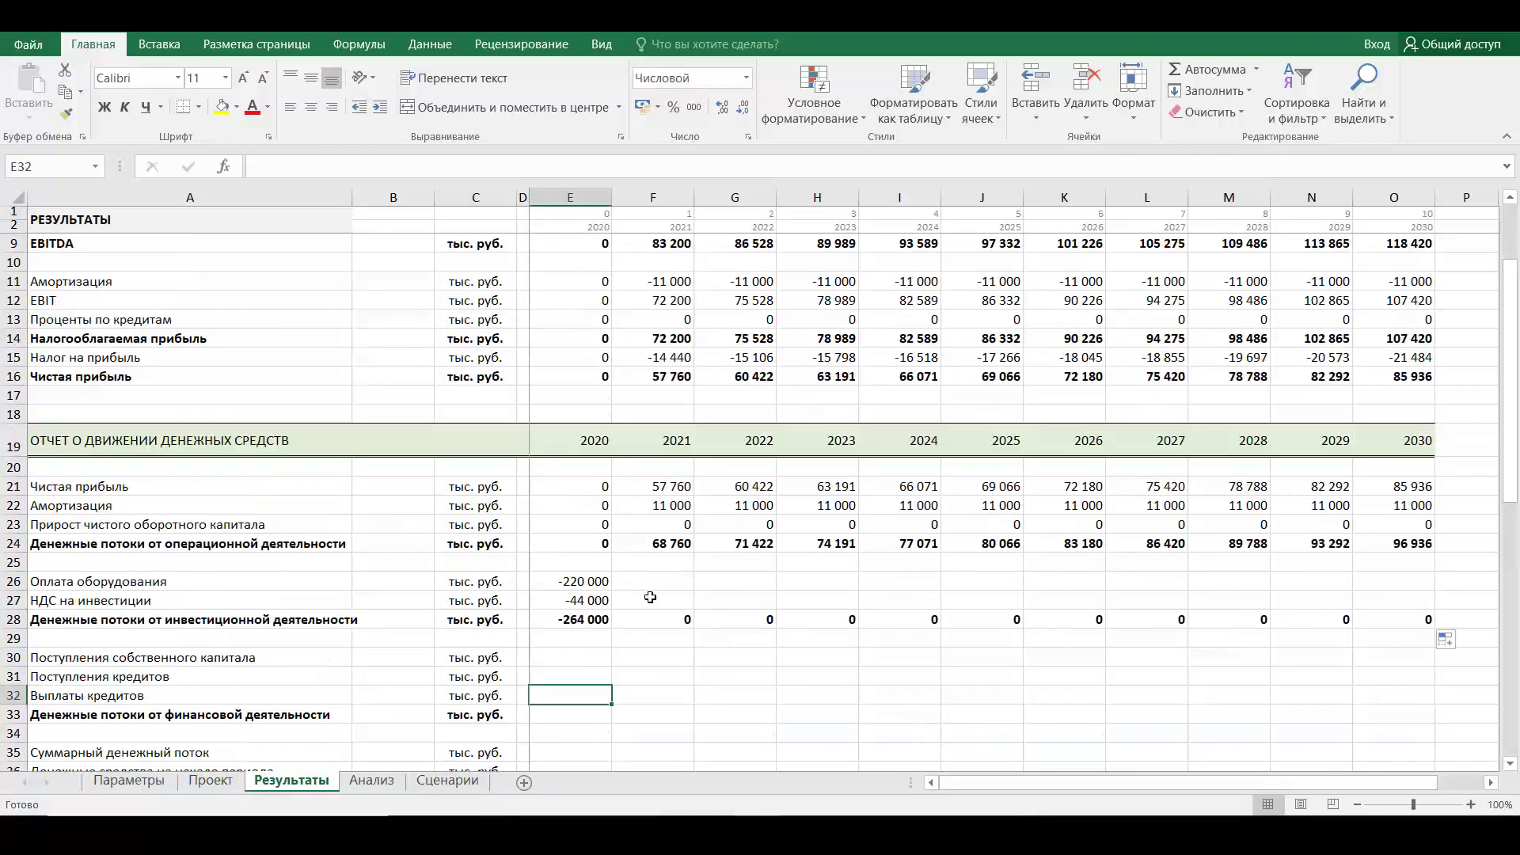
pyautogui.click(650, 599)
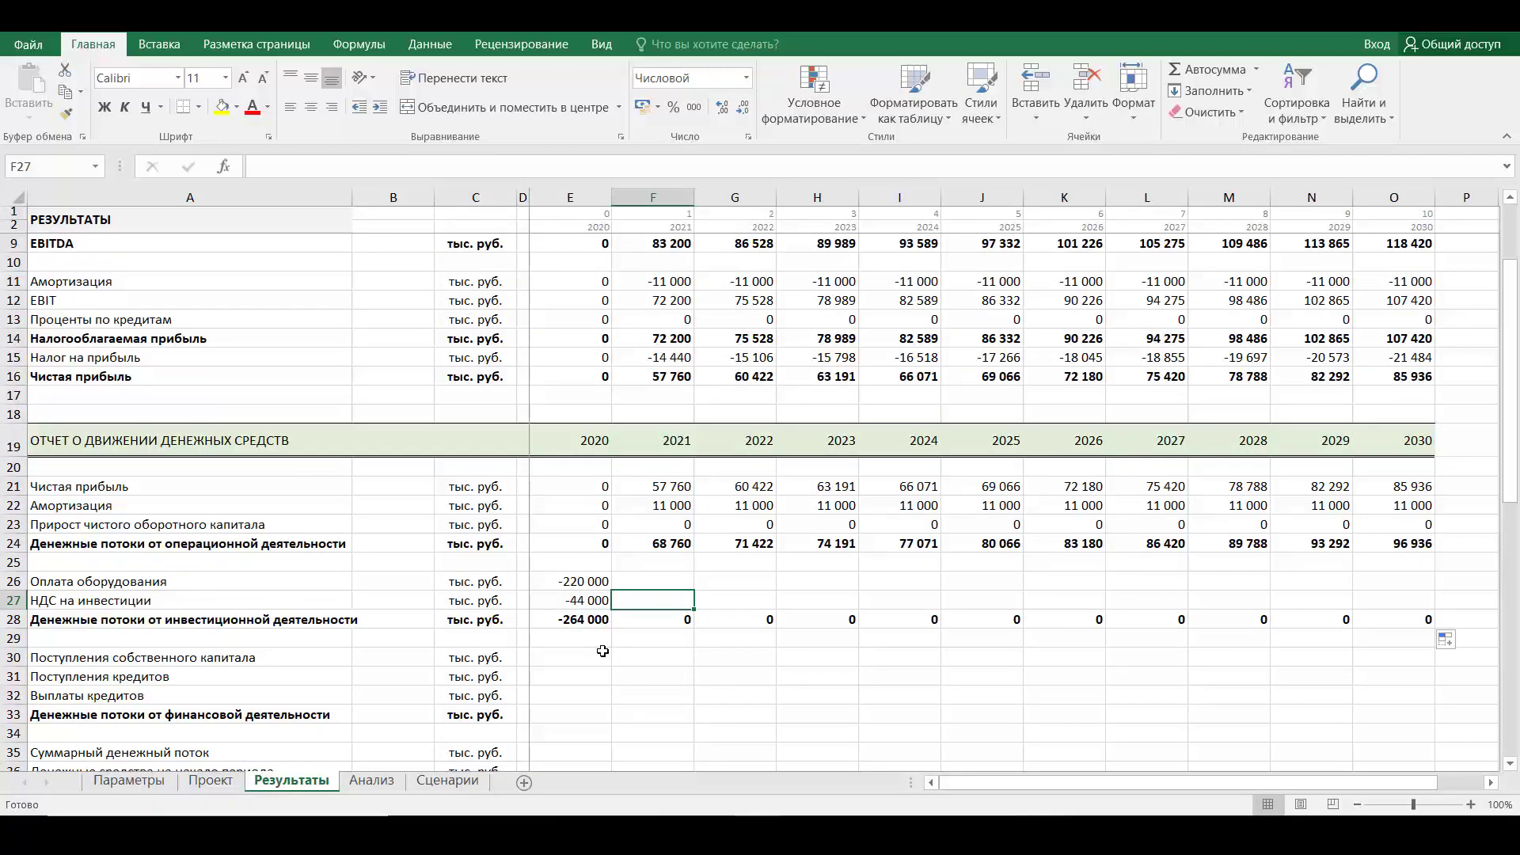
pyautogui.write('=')
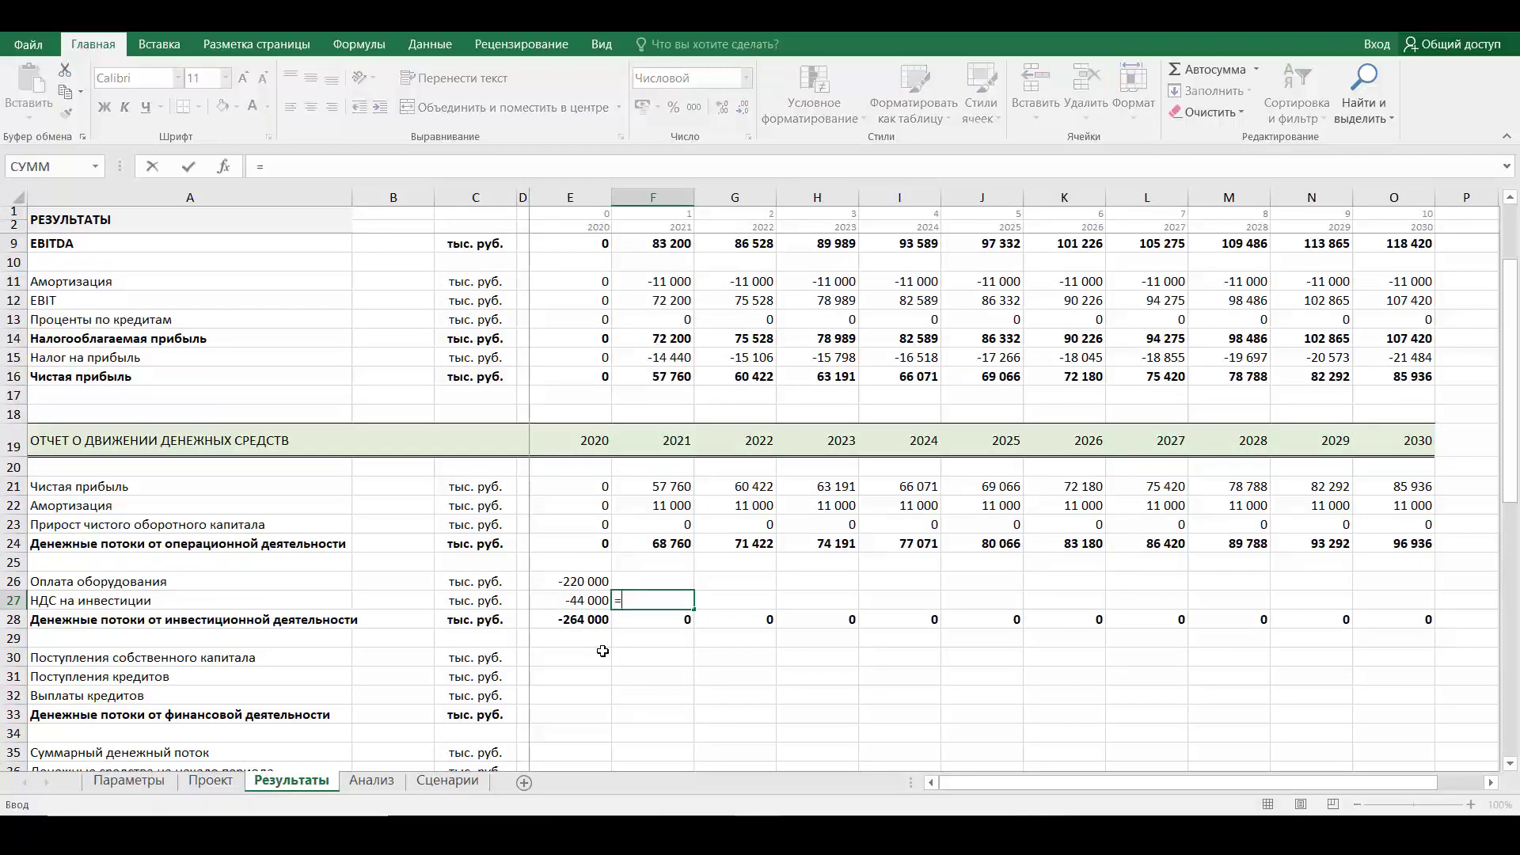
pyautogui.write('-')
pyautogui.click(210, 780)
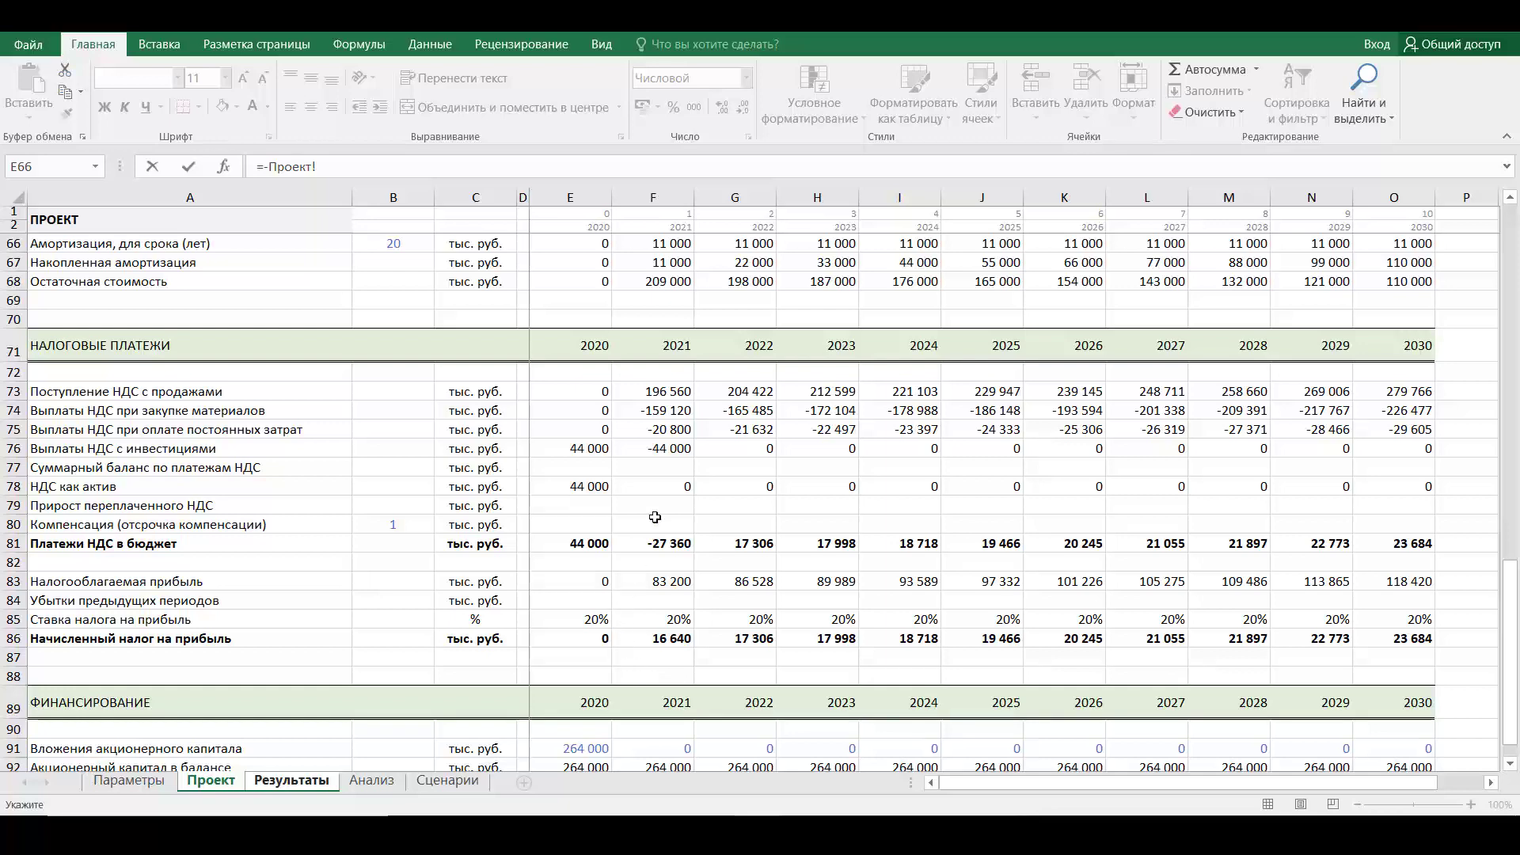
pyautogui.click(679, 449)
pyautogui.press('Return')
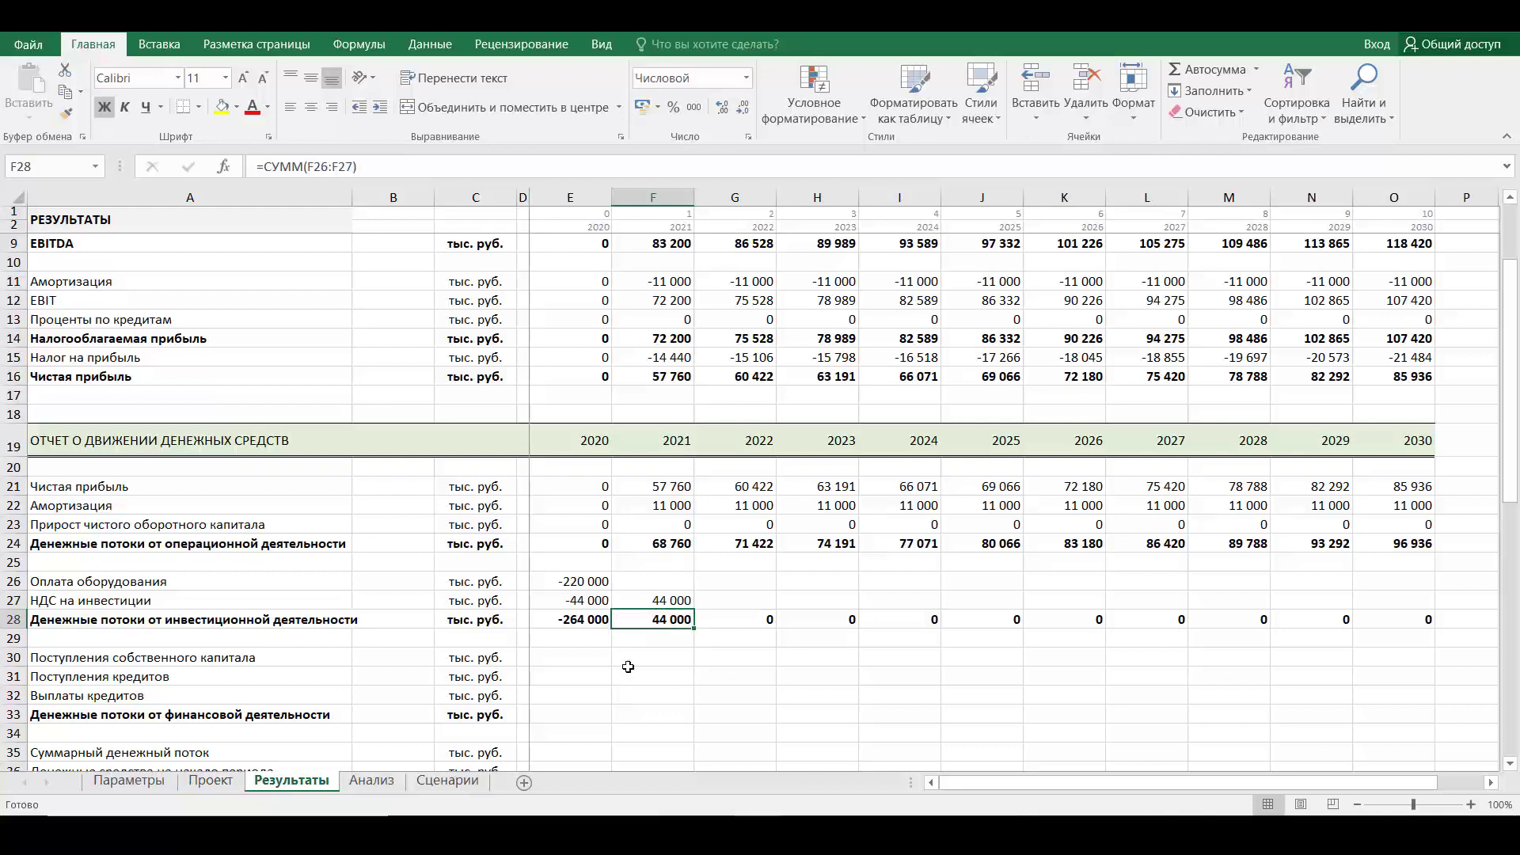
# Enter the 2020 Поступления собственного капитала in E30 as =Проект!E91, the share capital contributions under Финансирование
pyautogui.scroll(-2, 627, 667)
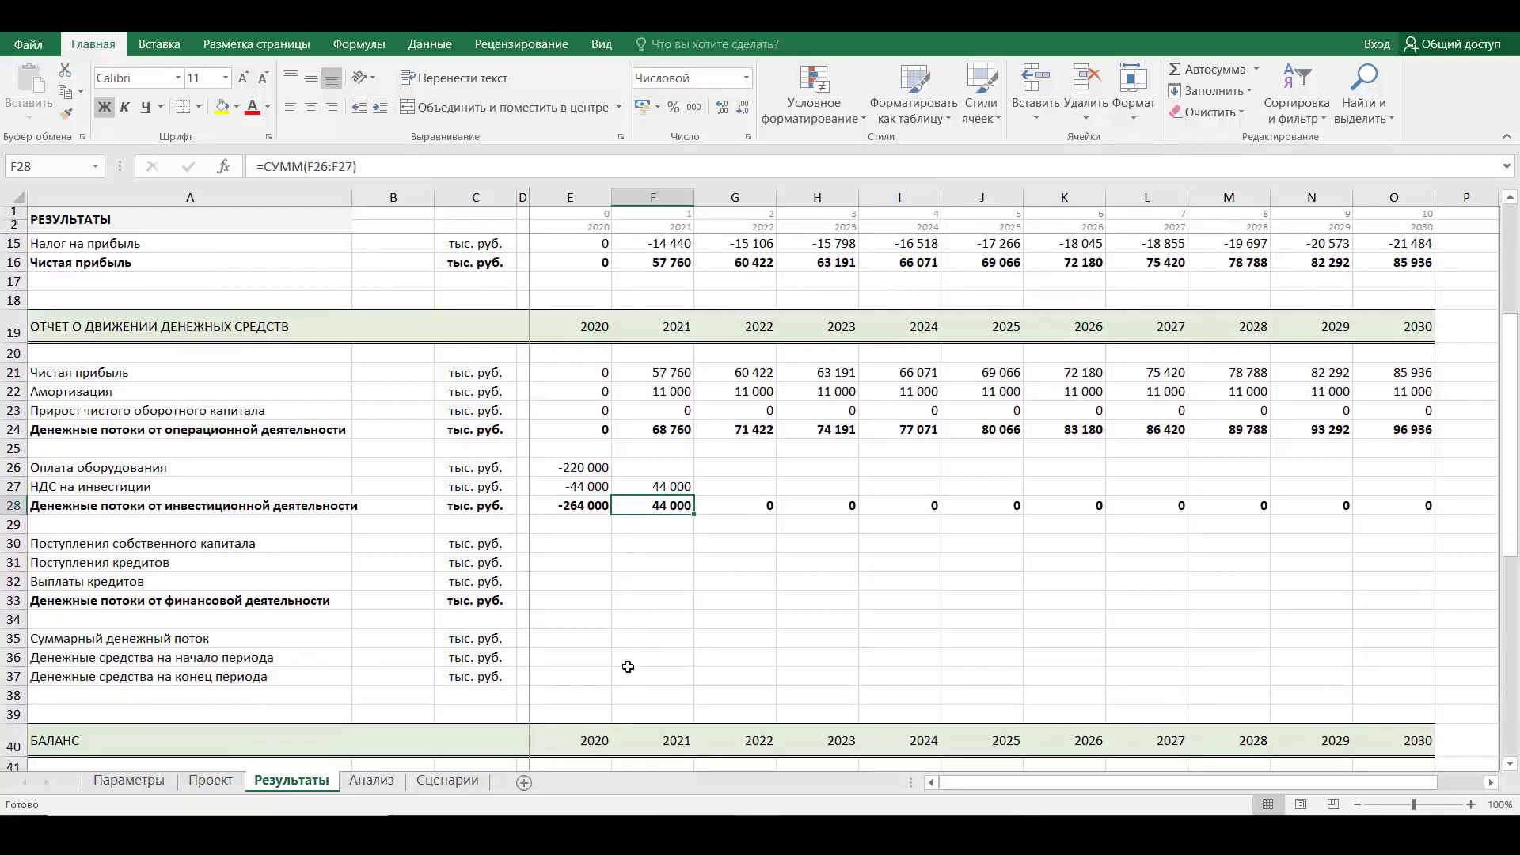
pyautogui.click(575, 546)
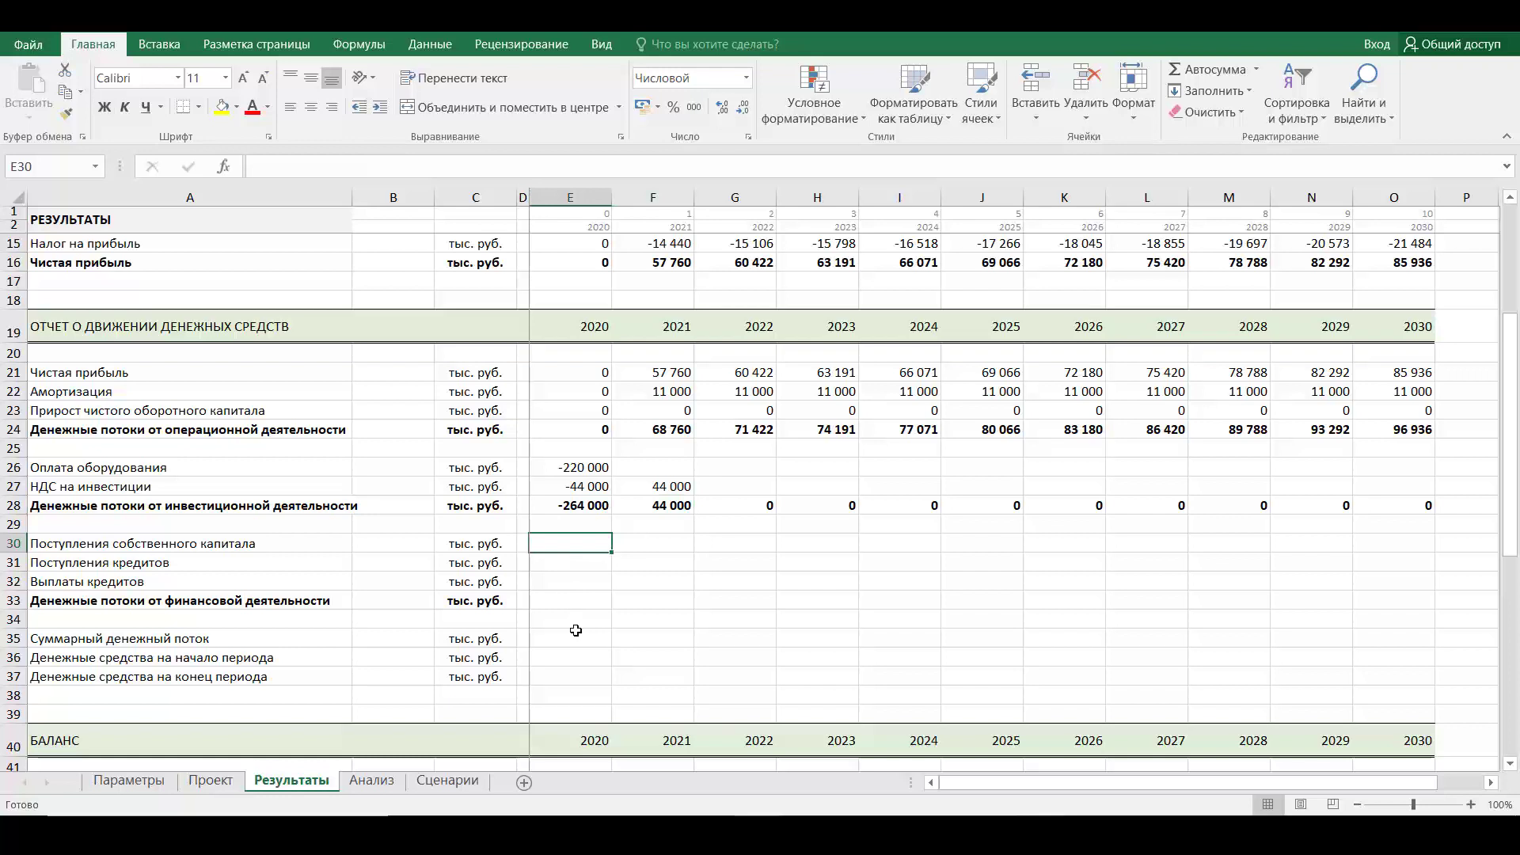
pyautogui.write('=')
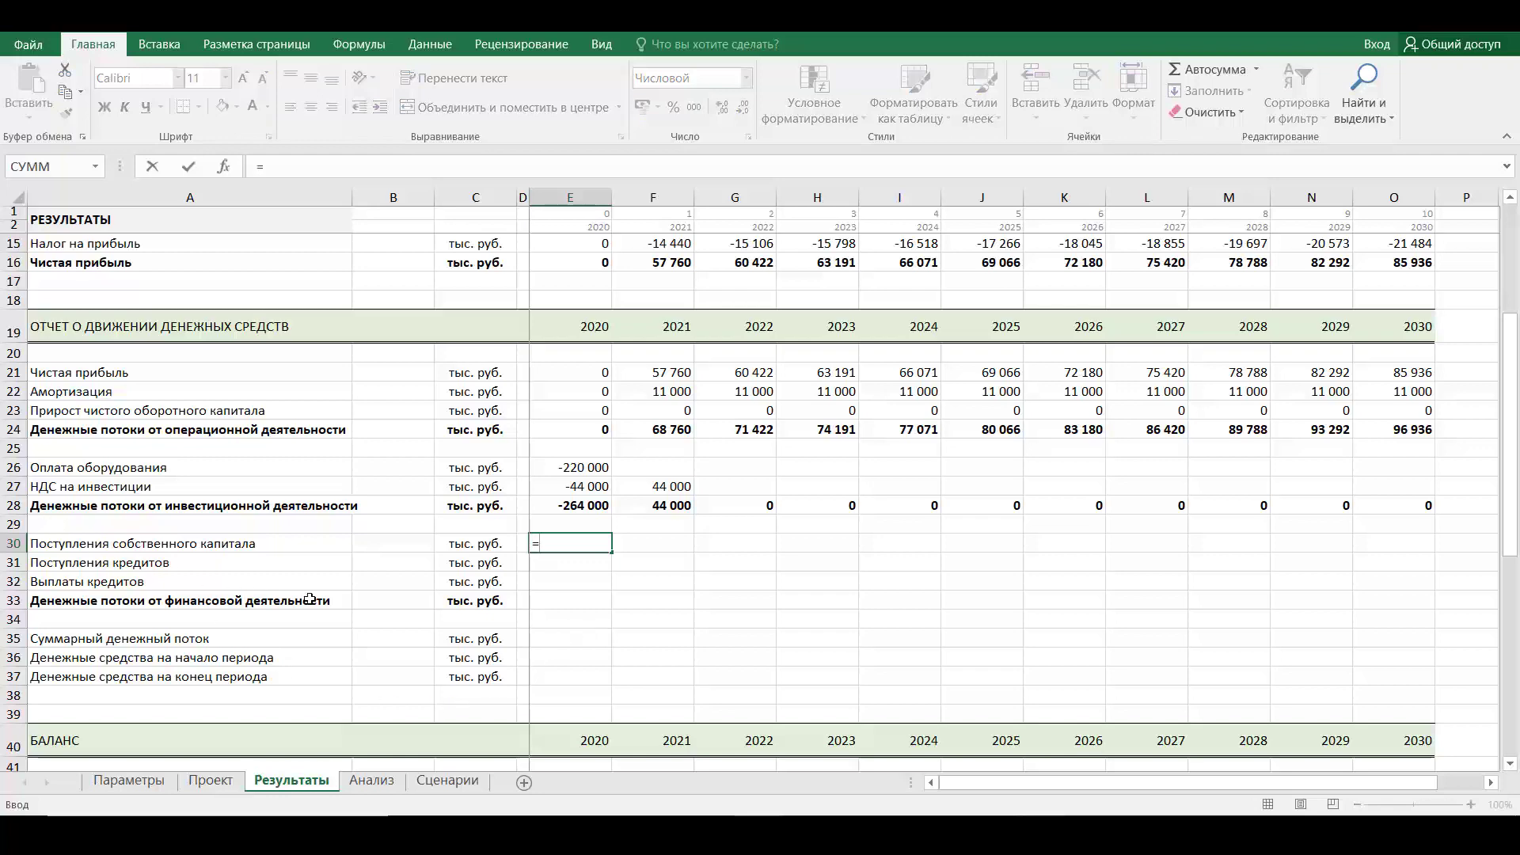
pyautogui.scroll(-2, 310, 599)
pyautogui.click(211, 779)
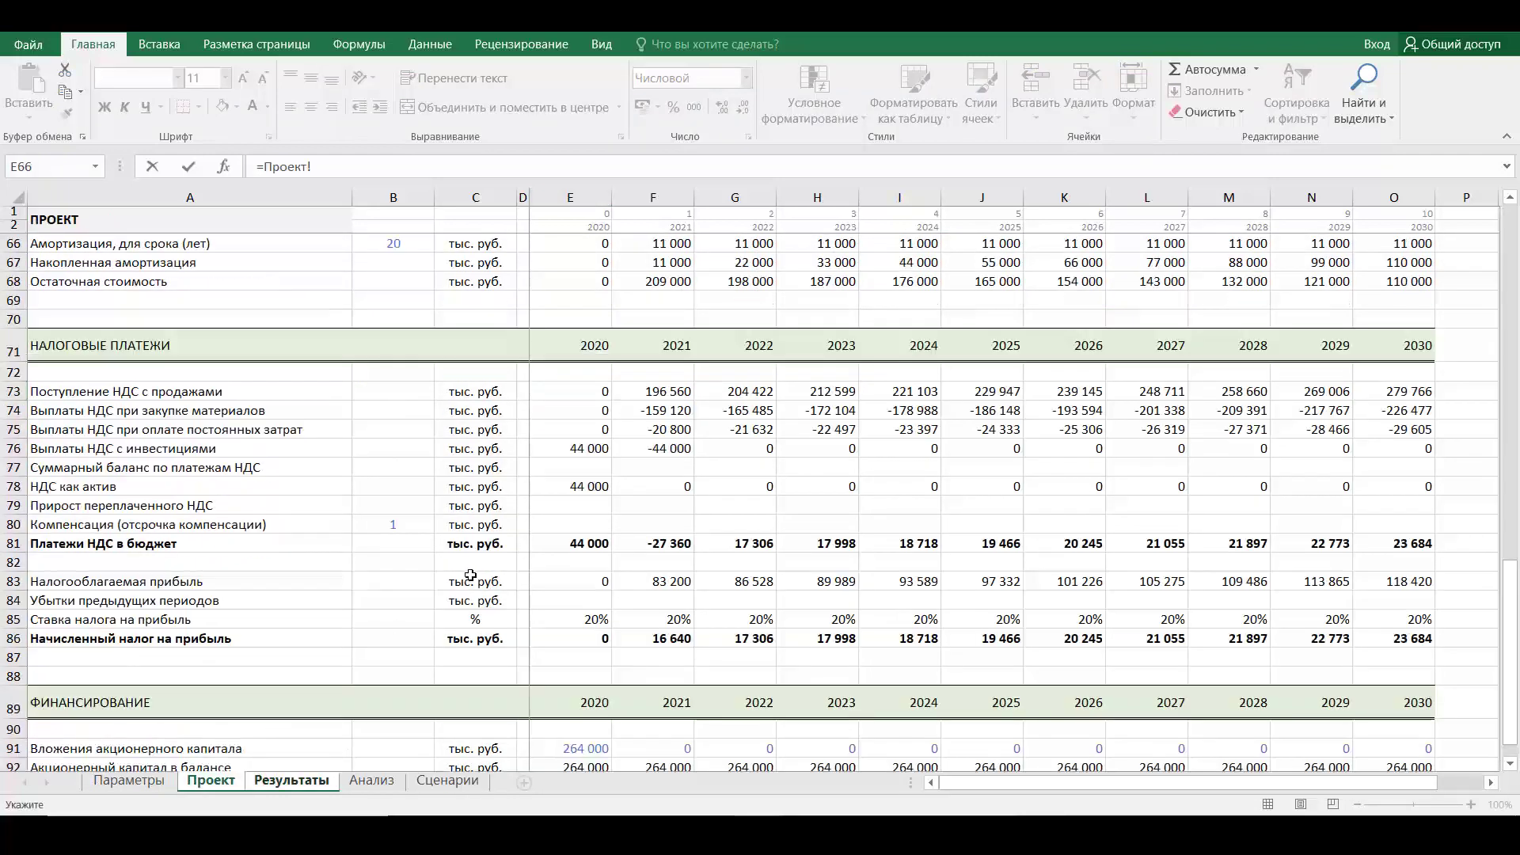
pyautogui.scroll(-4, 470, 575)
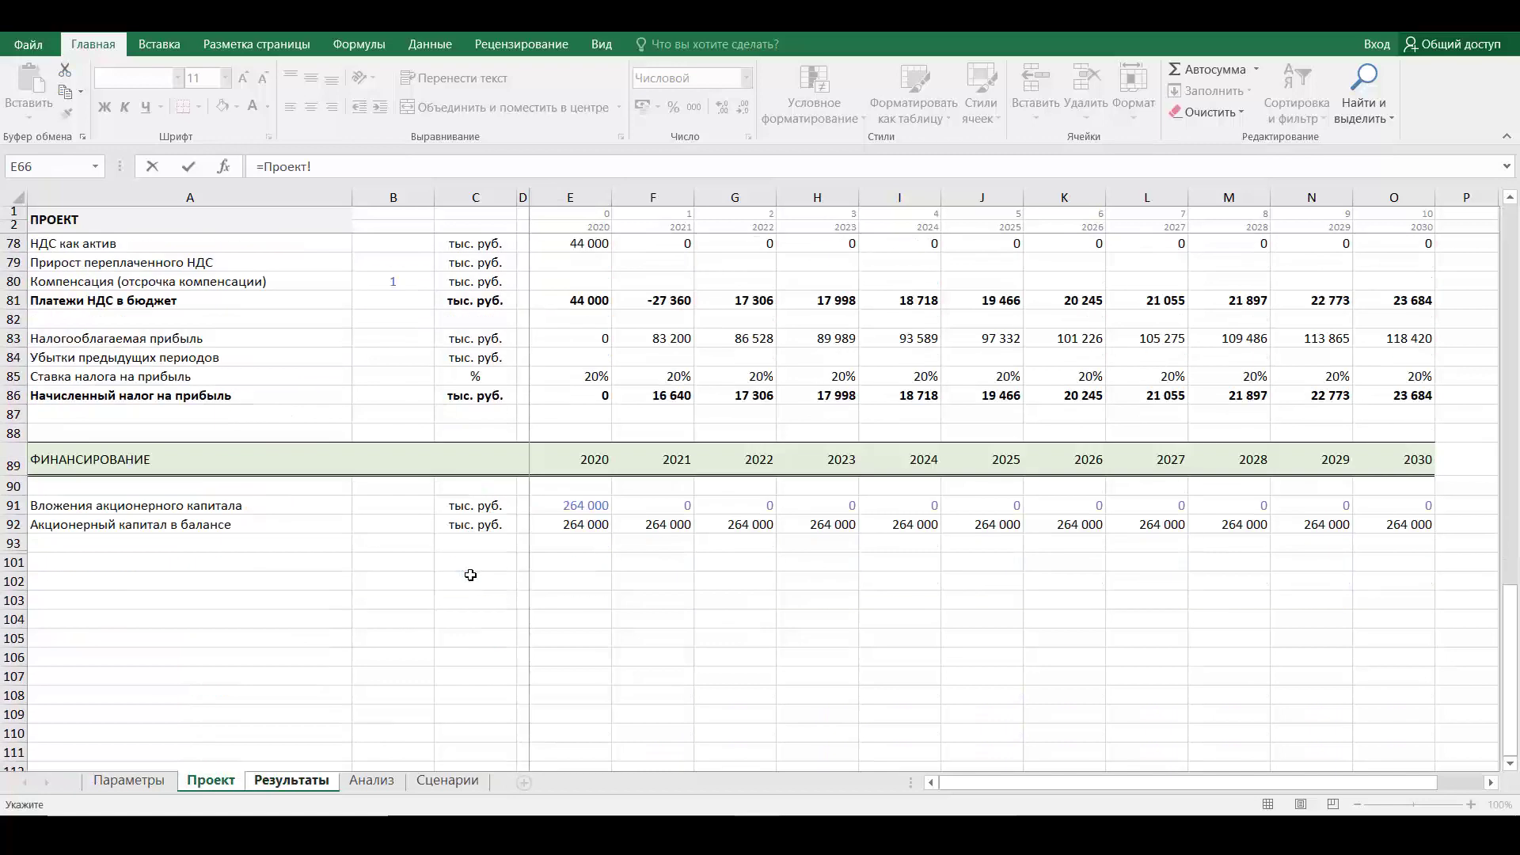
pyautogui.click(571, 507)
pyautogui.press('Return')
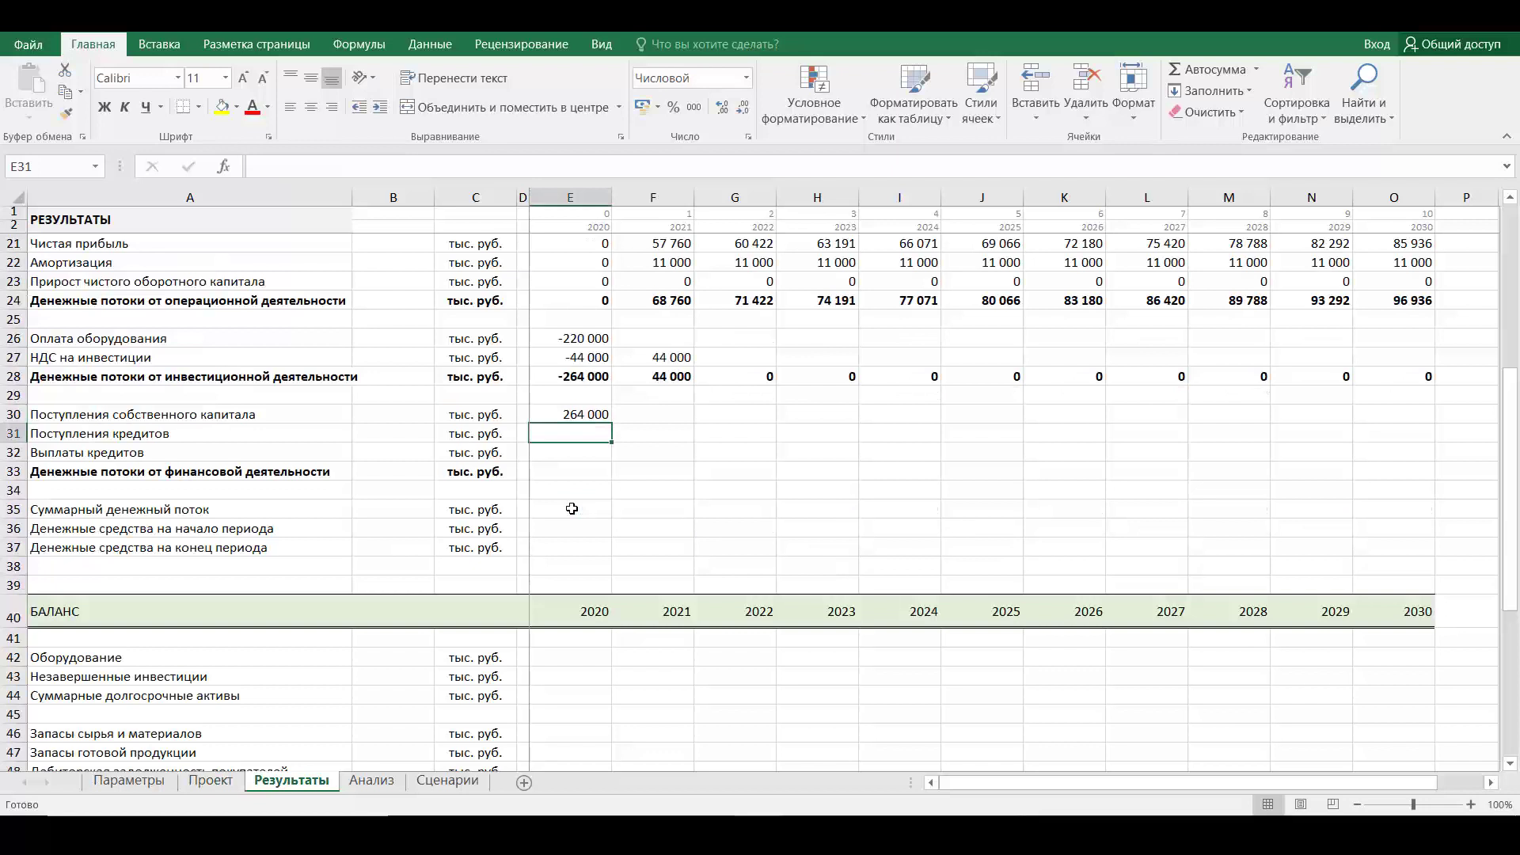
# Enter 0 for the 2020 Поступления кредитов in E31 and Выплаты кредитов in E32
pyautogui.write('0')
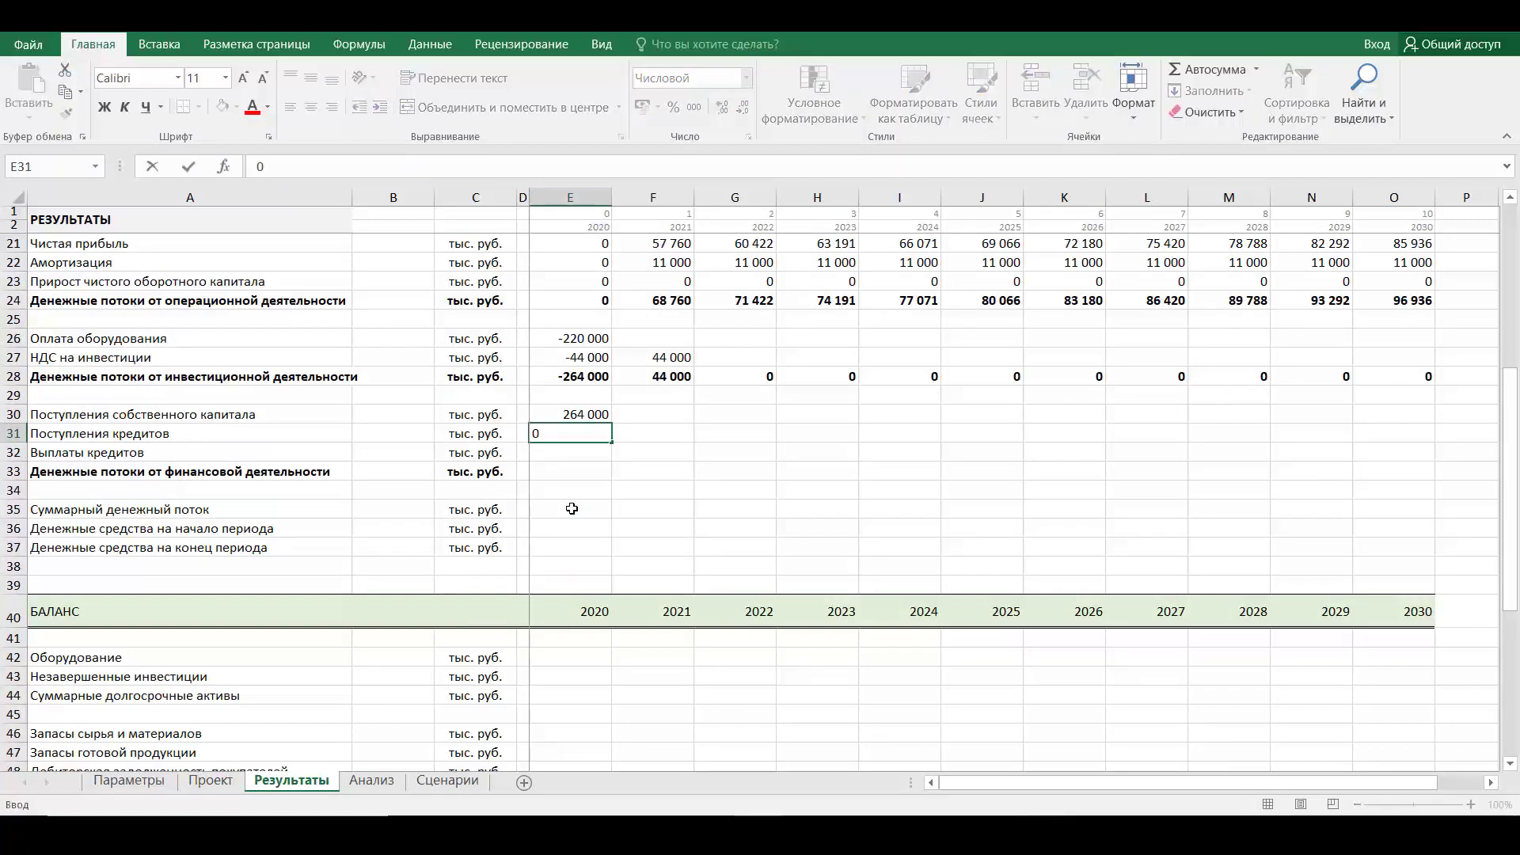
pyautogui.press('Return')
pyautogui.write('0')
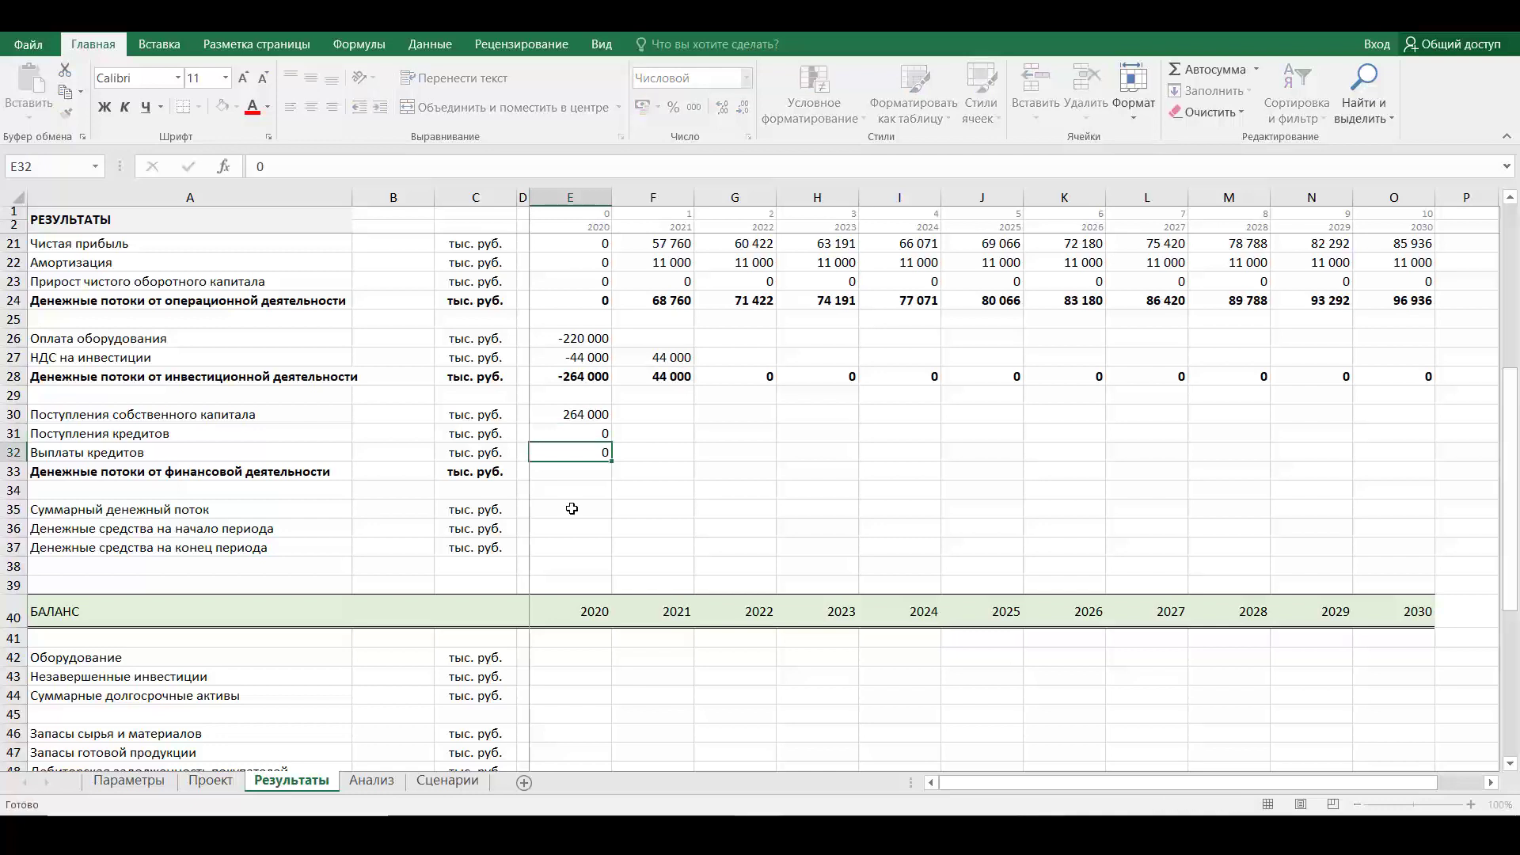
pyautogui.press('Return')
# Total the 2020 financing cash flow in E33 as =СУММ(E30:E32) and fill rows 30 to 33 across through 2030
pyautogui.write('=')
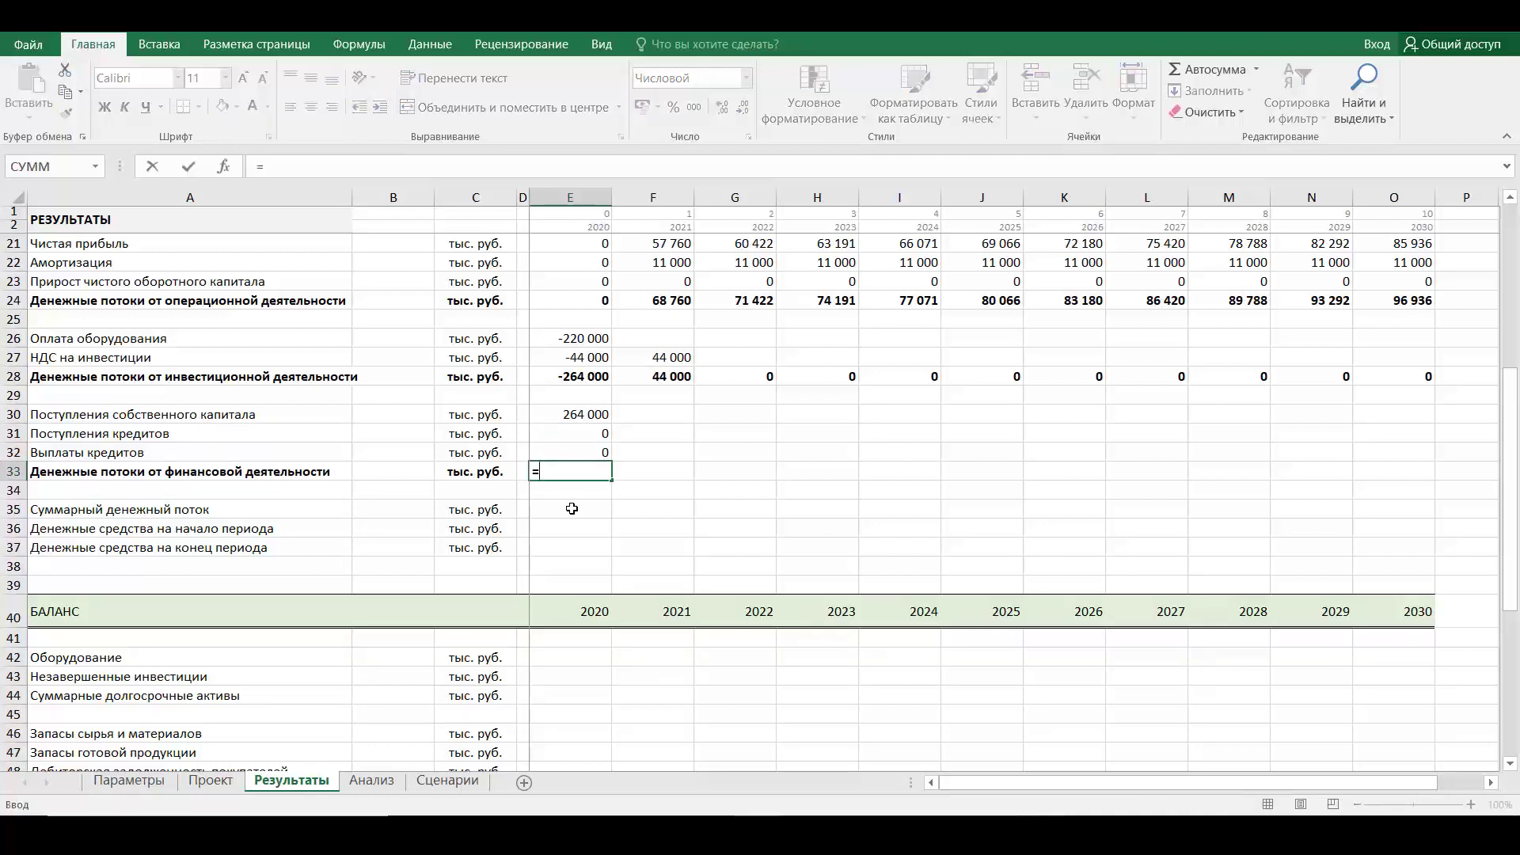
pyautogui.write('сумм(')
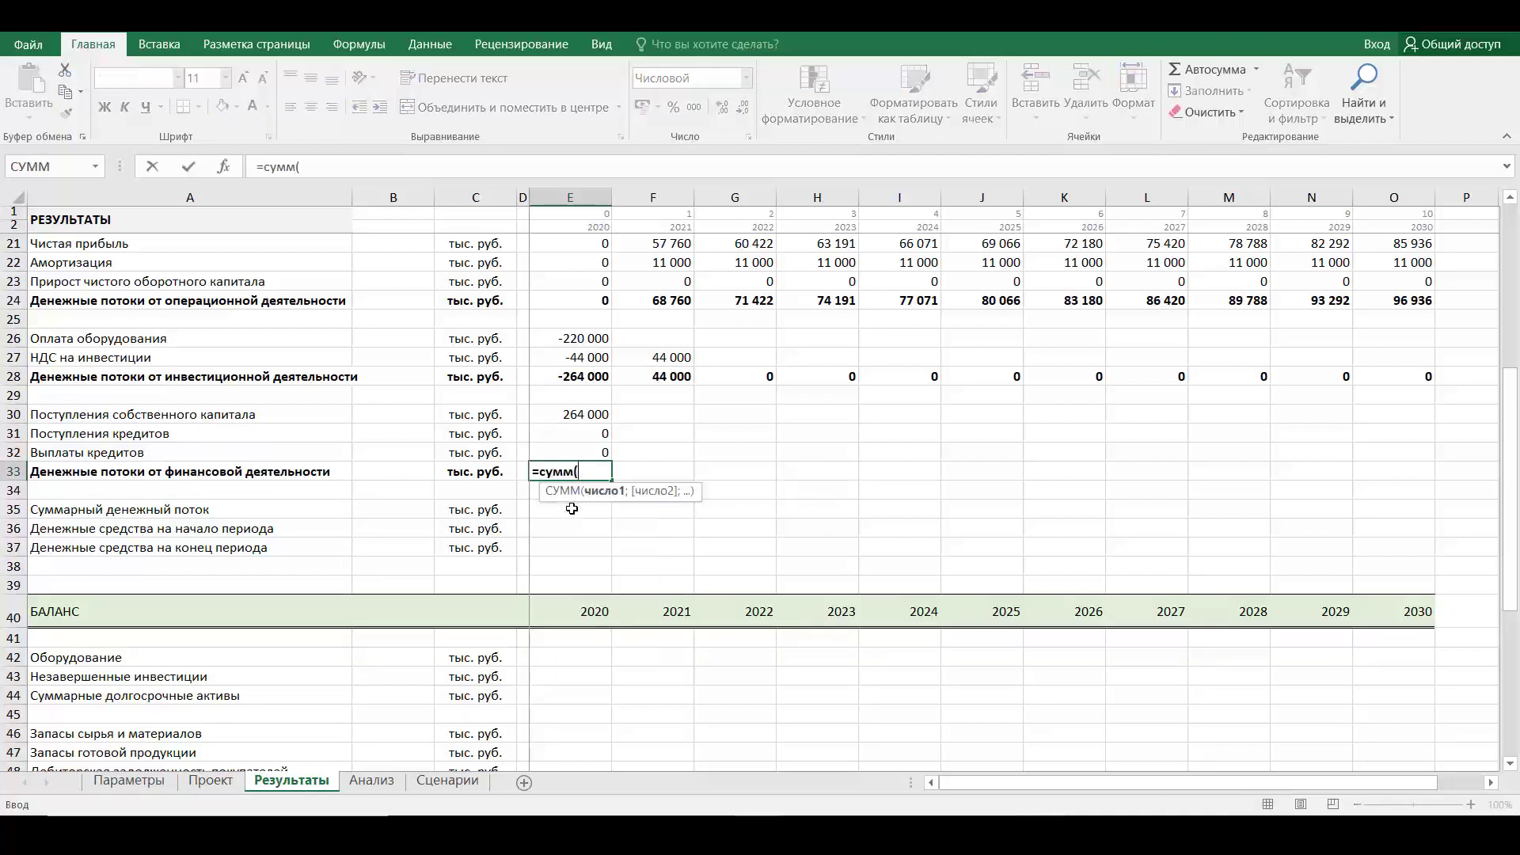
pyautogui.moveTo(597, 417); pyautogui.dragTo(599, 453)
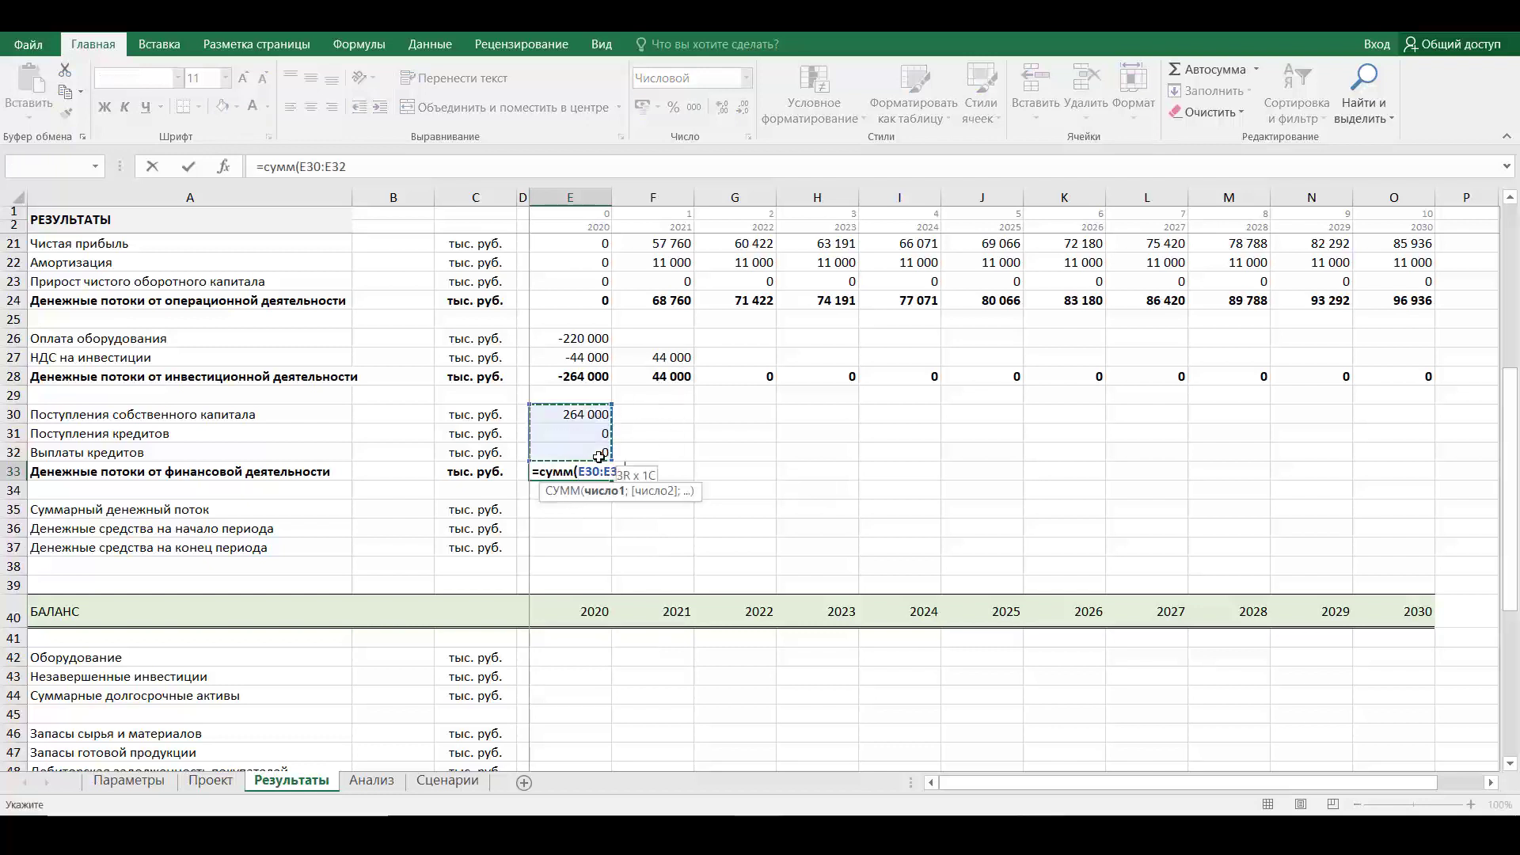
pyautogui.hotkey('ctrl', 'Return')
pyautogui.press('Return')
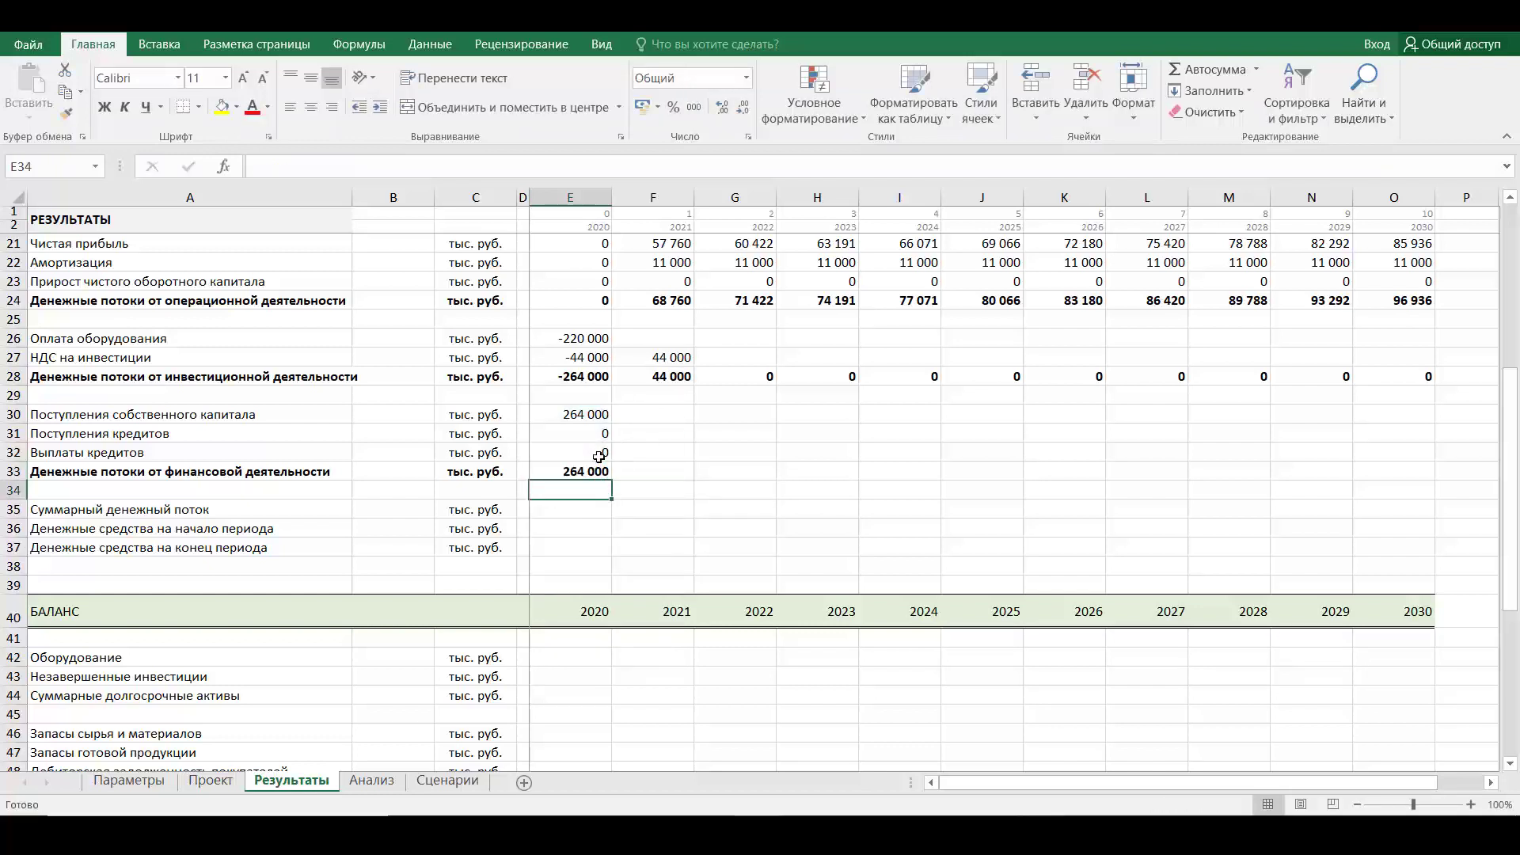
pyautogui.moveTo(582, 416); pyautogui.dragTo(1434, 481)
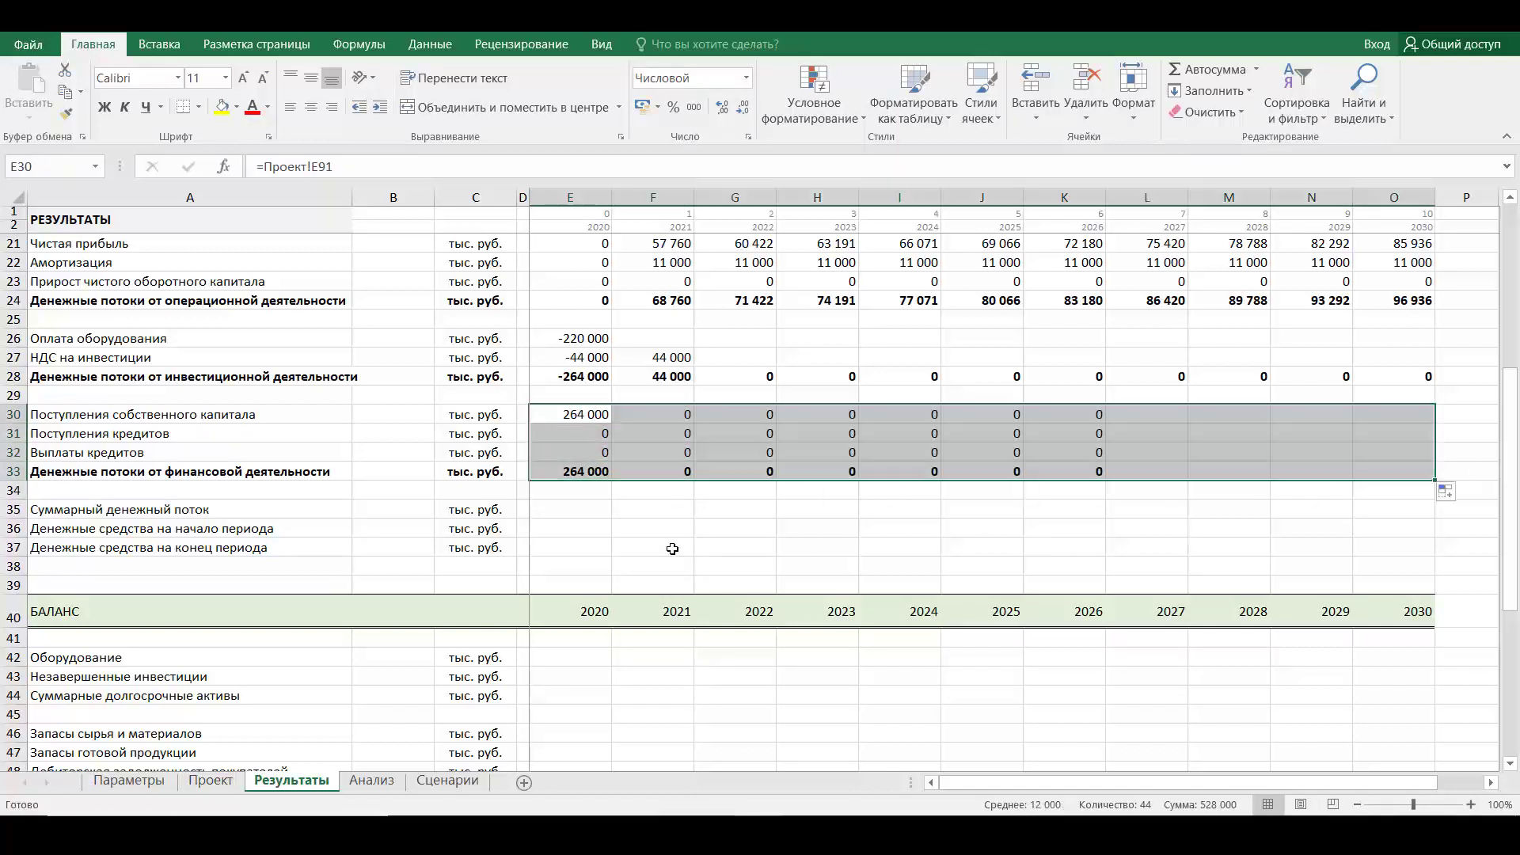
# Calculate Суммарный денежный поток in E35 as =E24+E28+E33 and fill it across through 2030
pyautogui.click(602, 547)
pyautogui.click(587, 516)
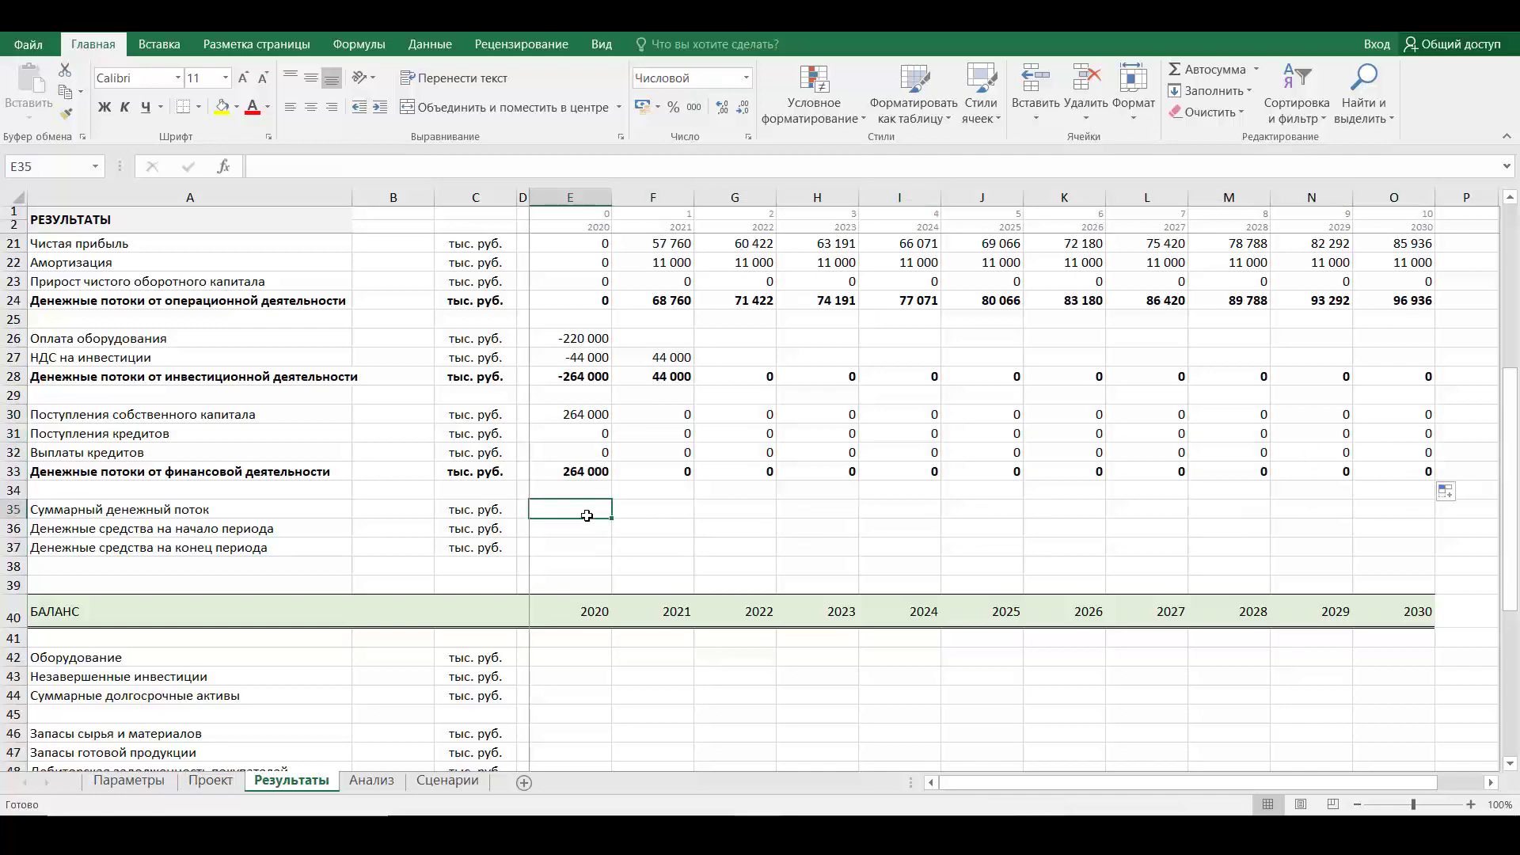
pyautogui.write('=')
pyautogui.scroll(2, 589, 515)
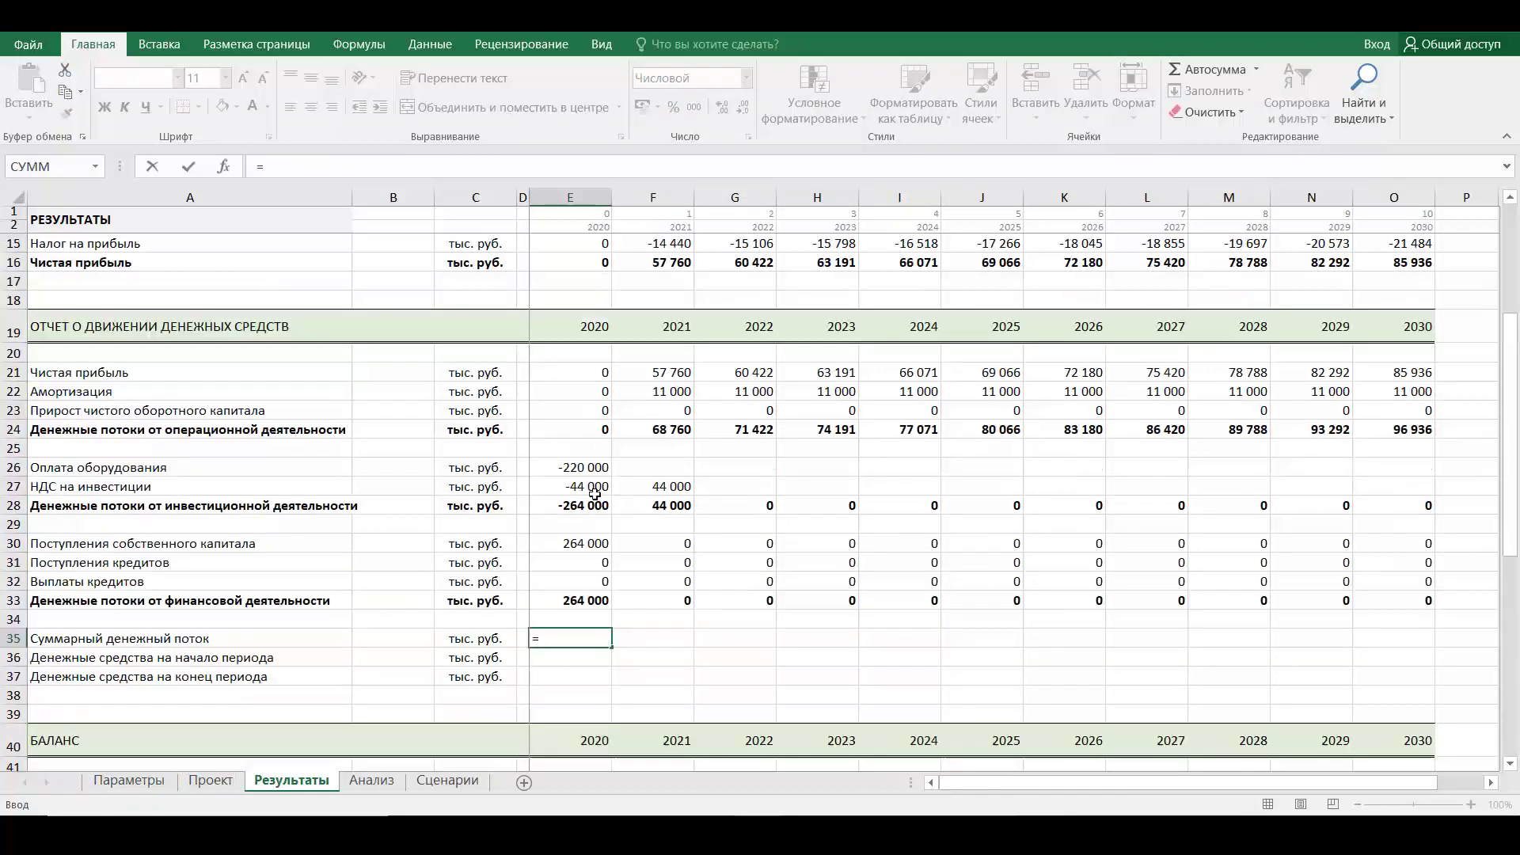
pyautogui.click(592, 433)
pyautogui.write('+')
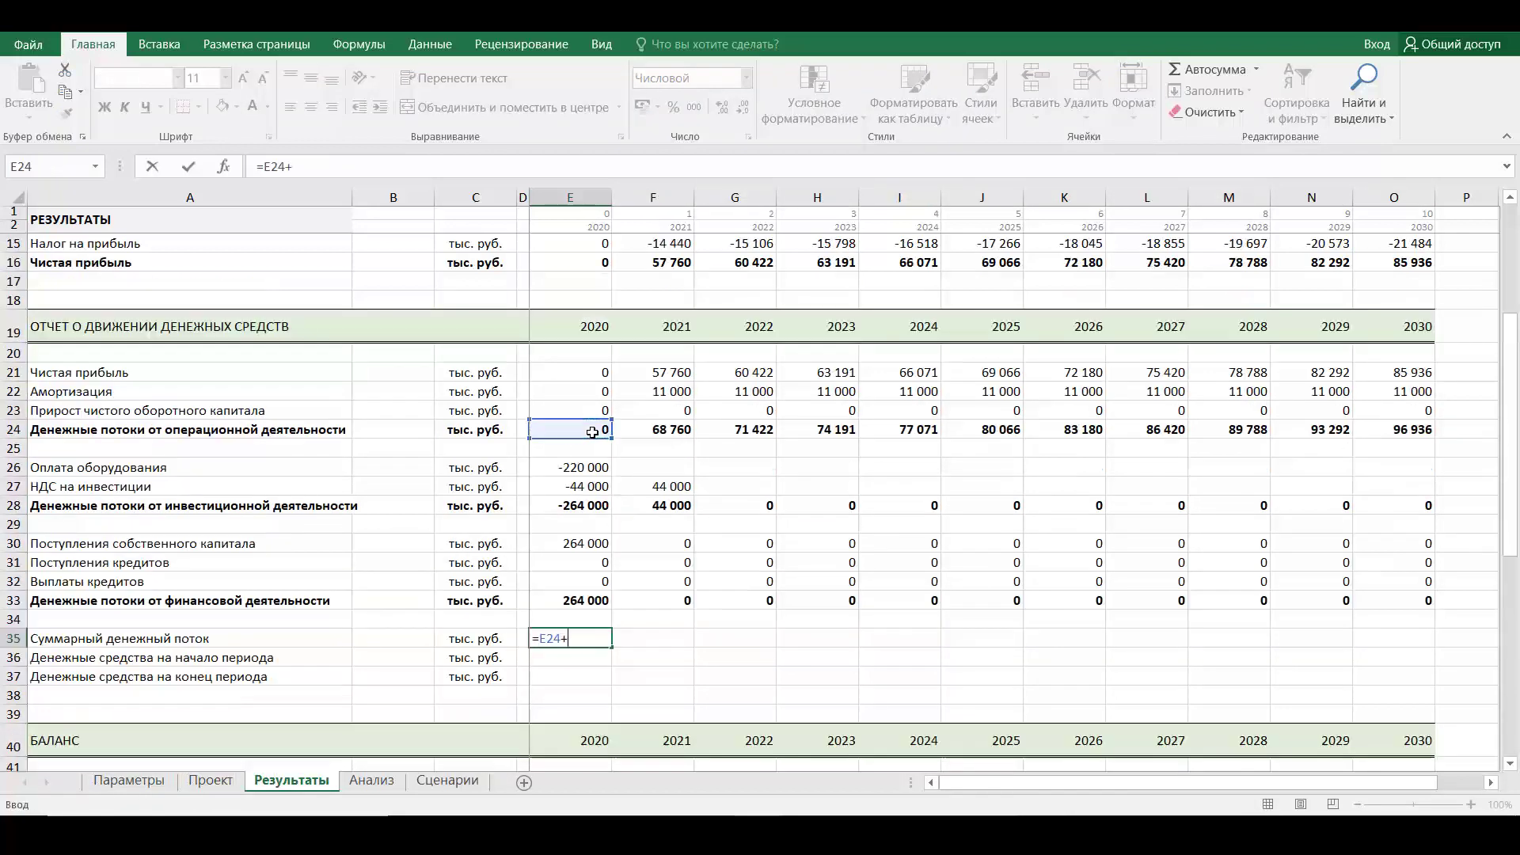
pyautogui.click(567, 509)
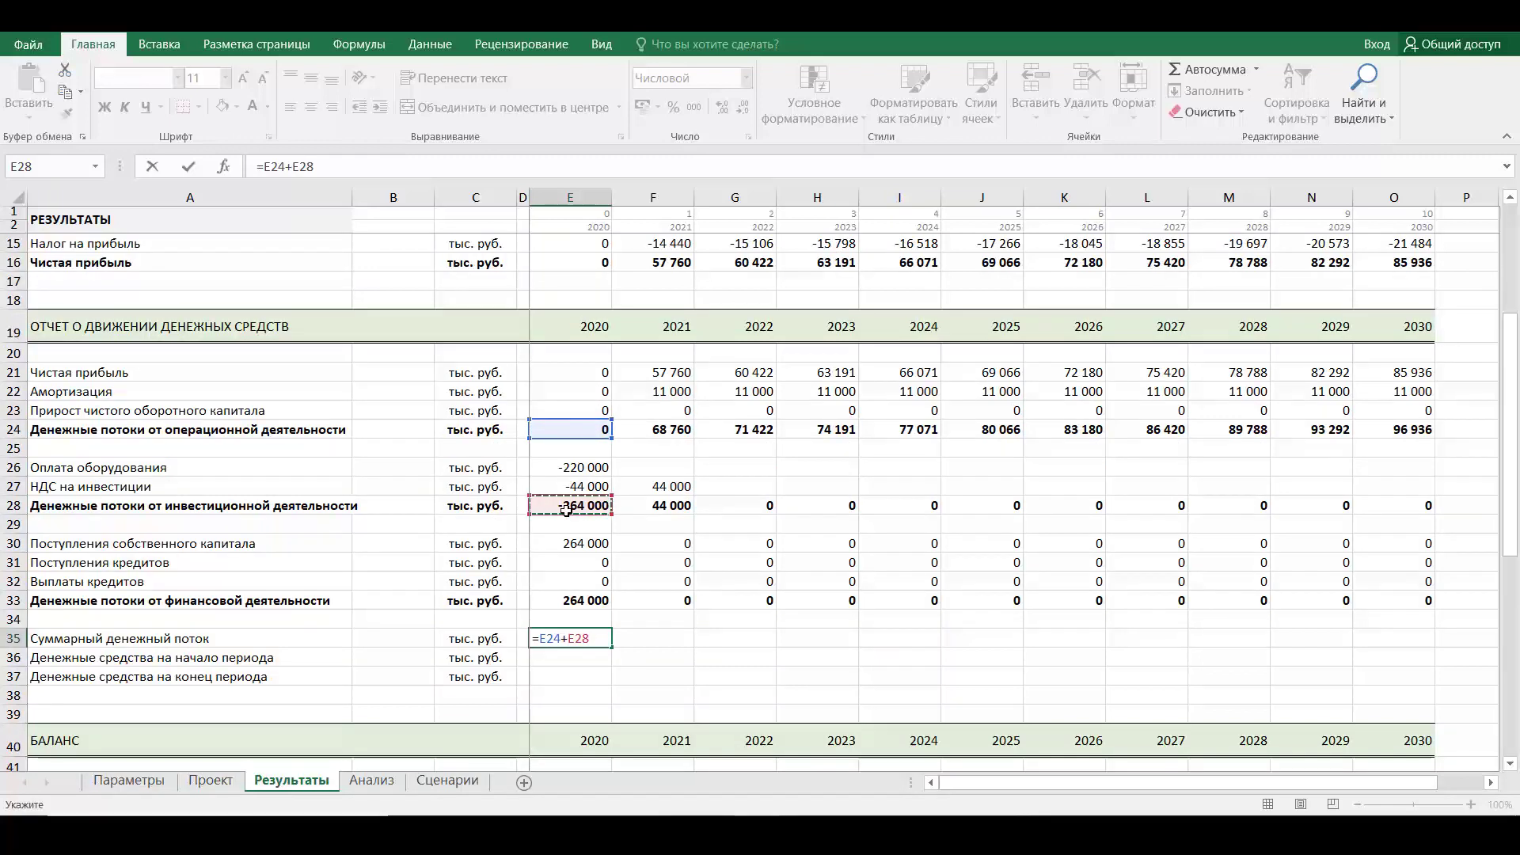
pyautogui.write('+')
pyautogui.press('Down')
pyautogui.press('Up')
pyautogui.press('Up')
pyautogui.press('Up')
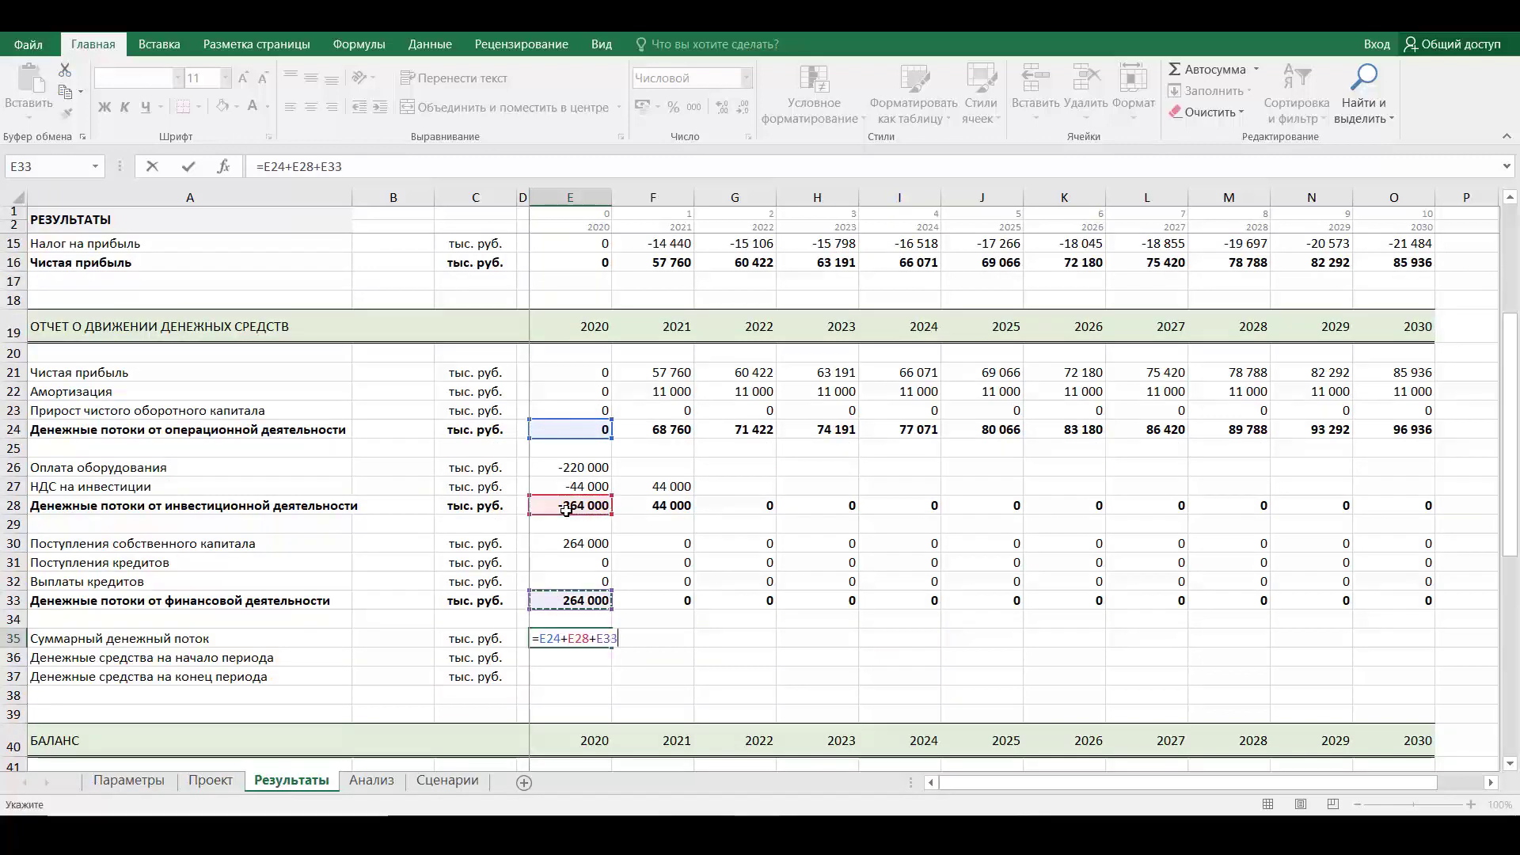
pyautogui.press('Return')
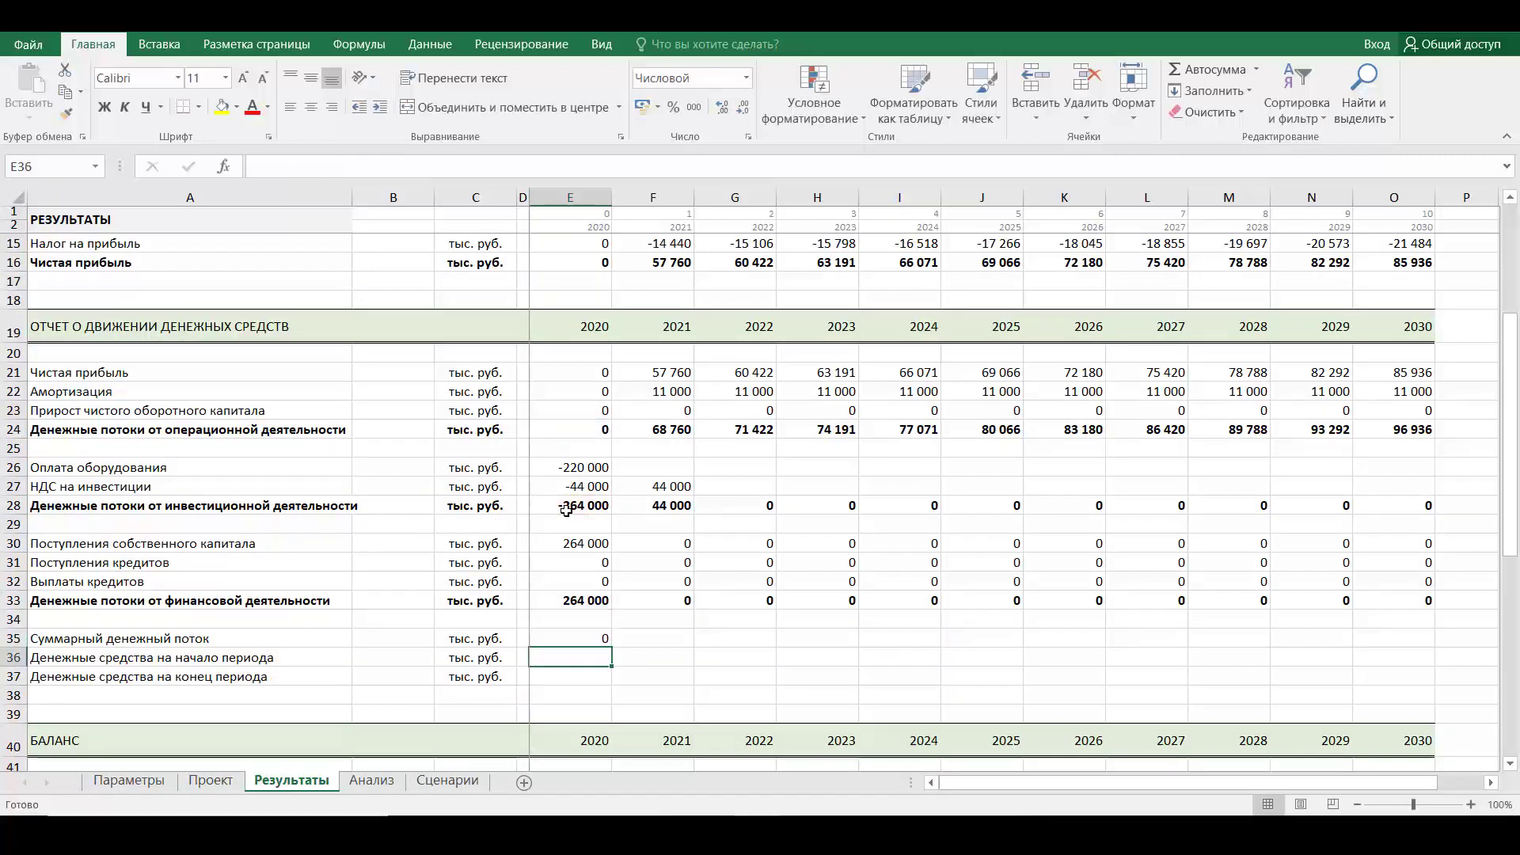
pyautogui.click(569, 630)
pyautogui.moveTo(608, 647); pyautogui.dragTo(1384, 661)
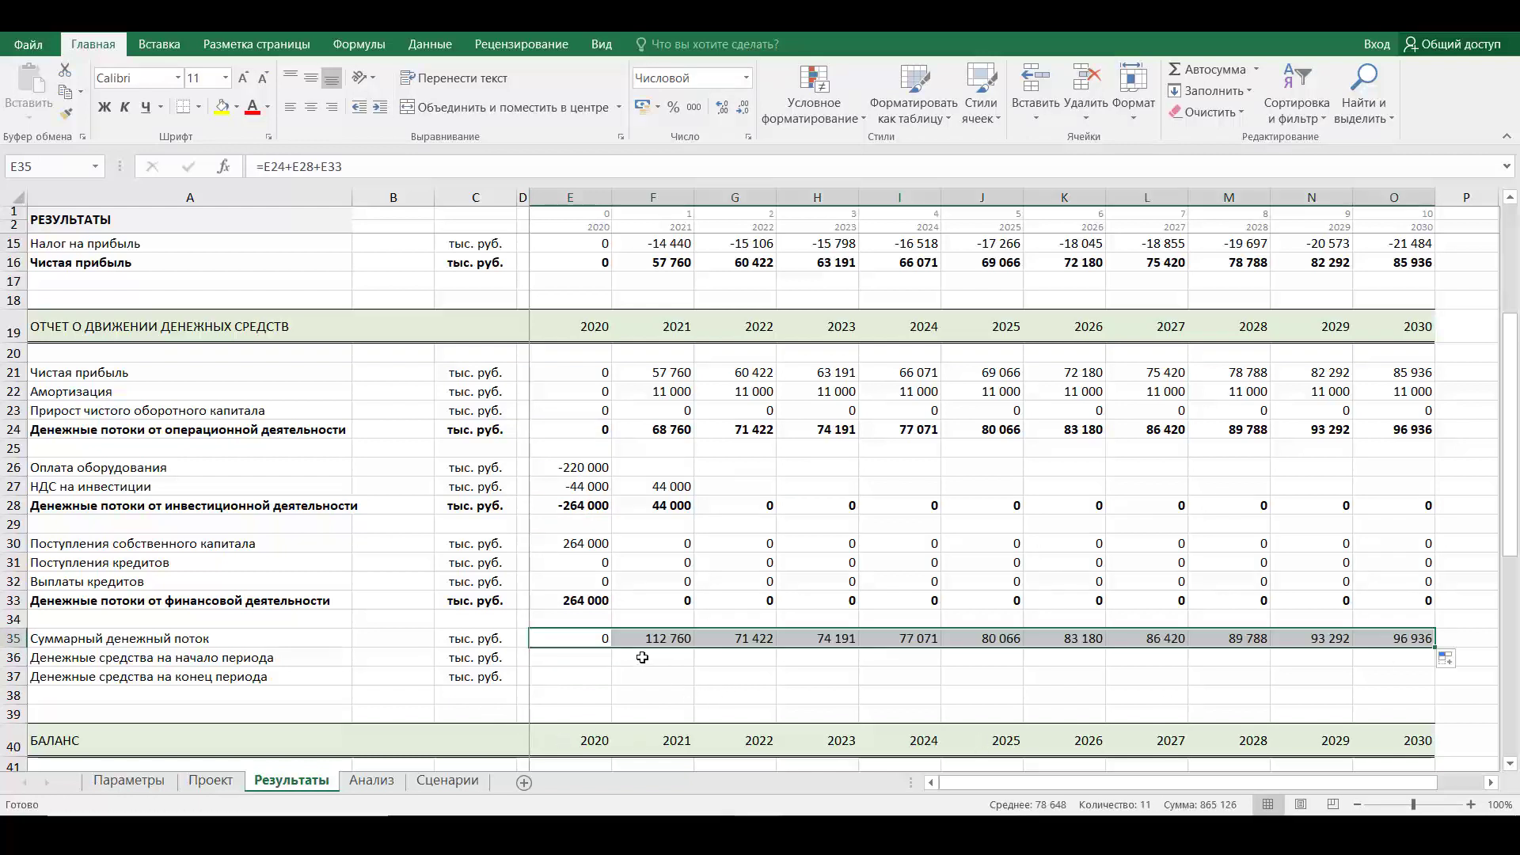
# Set the 2020 opening cash in E36 to 0 and calculate the closing cash in E37 as =E36+E35
pyautogui.click(596, 655)
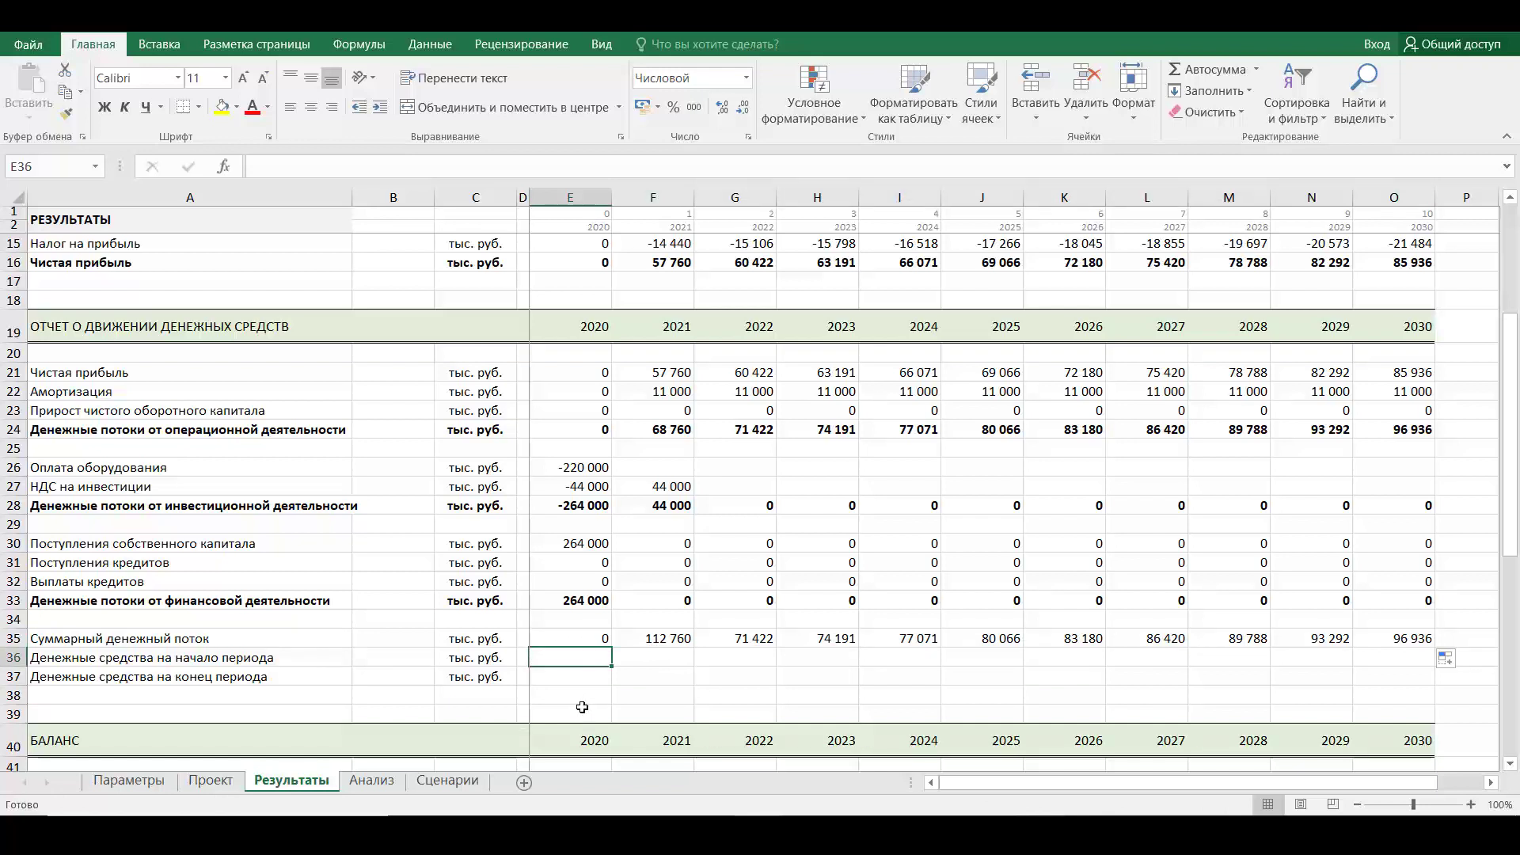
pyautogui.write('0')
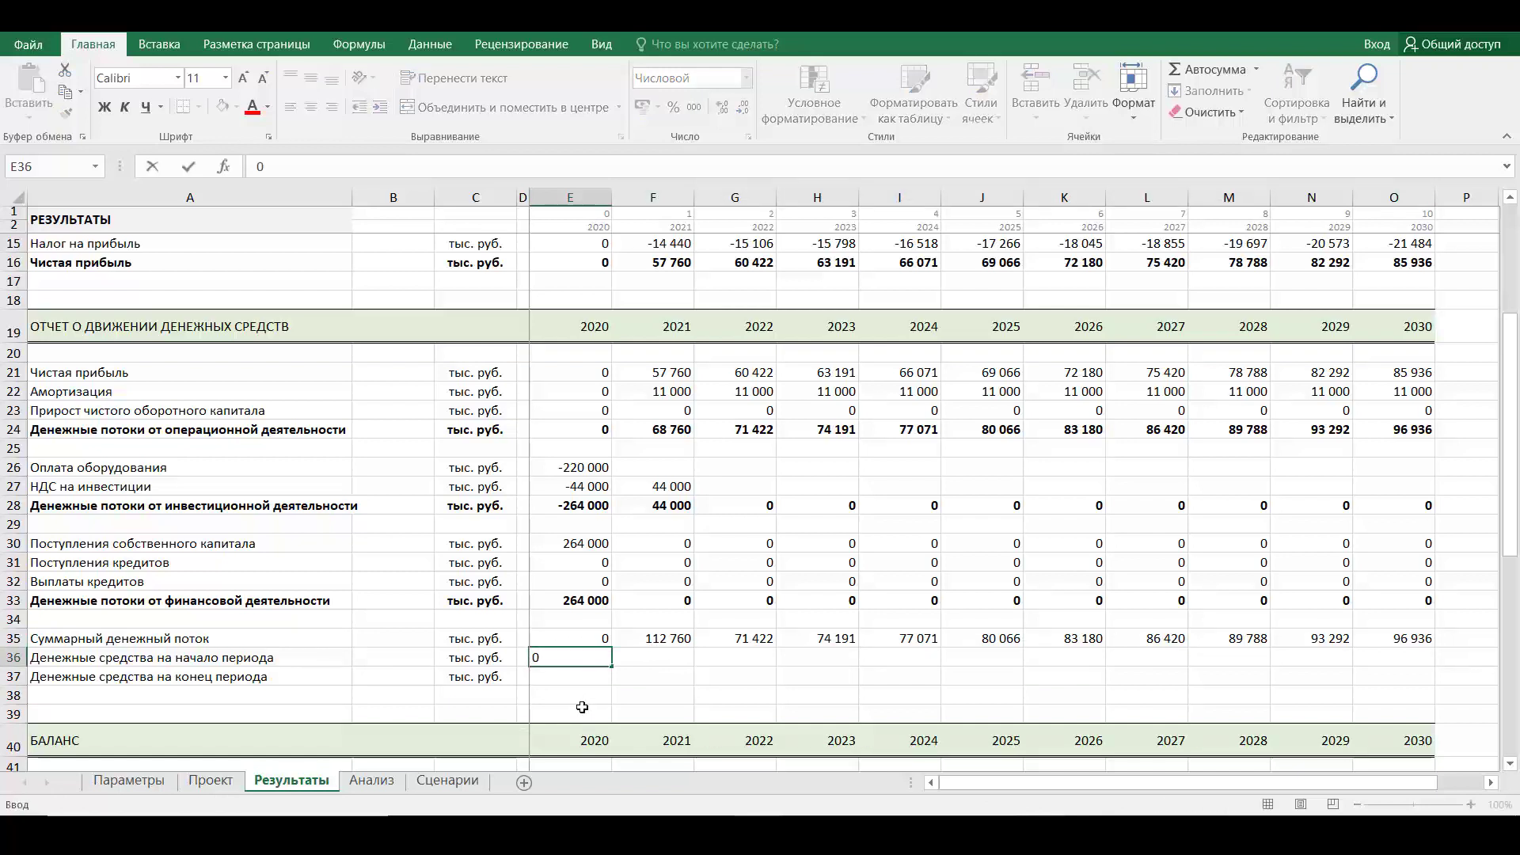
pyautogui.press('Return')
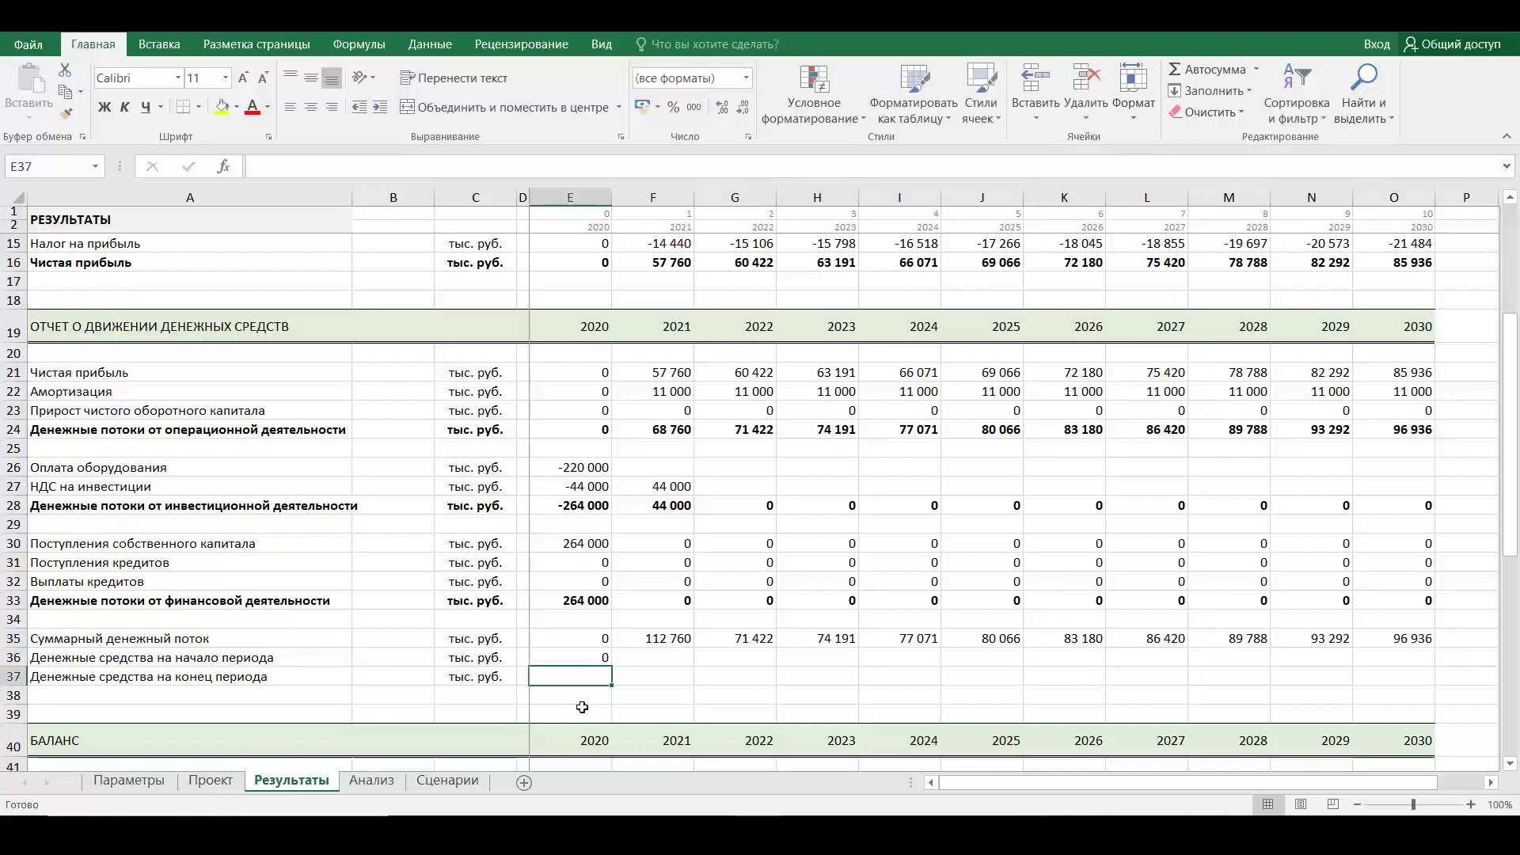
pyautogui.write('=')
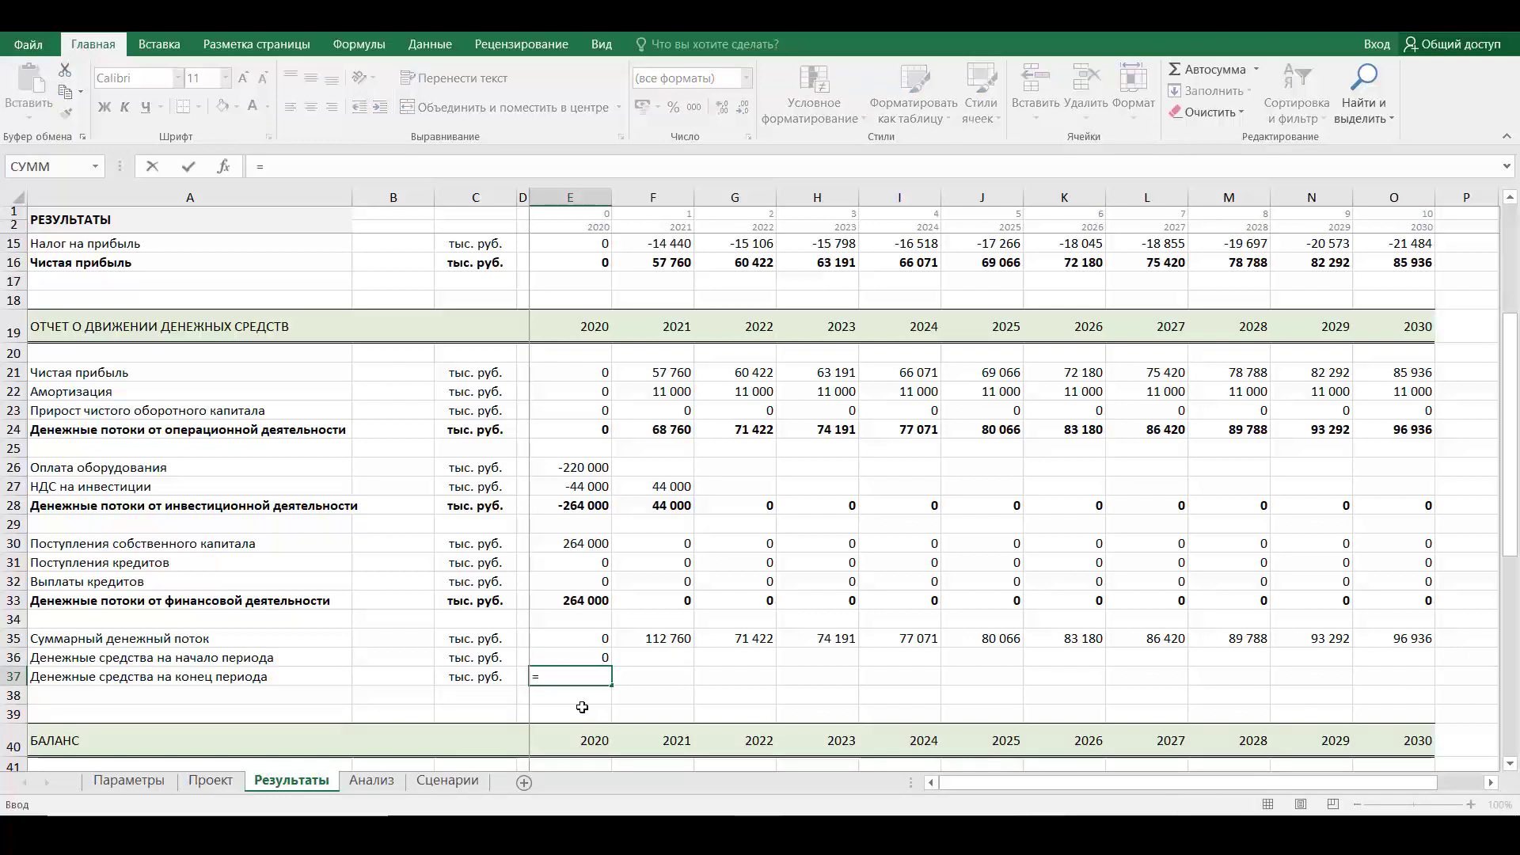
pyautogui.press('Up')
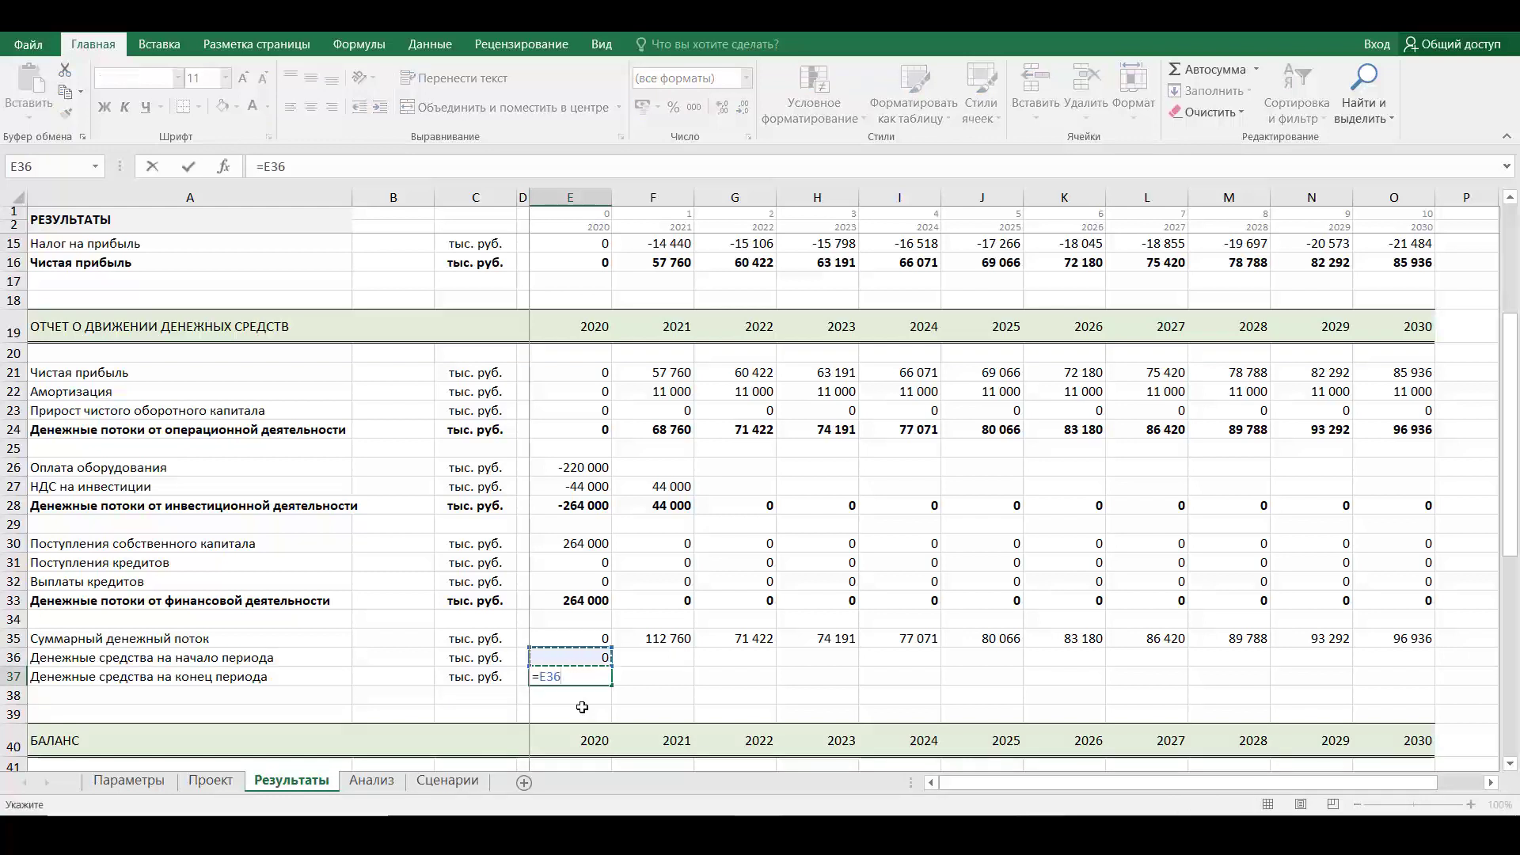
pyautogui.write('+')
pyautogui.press('Up')
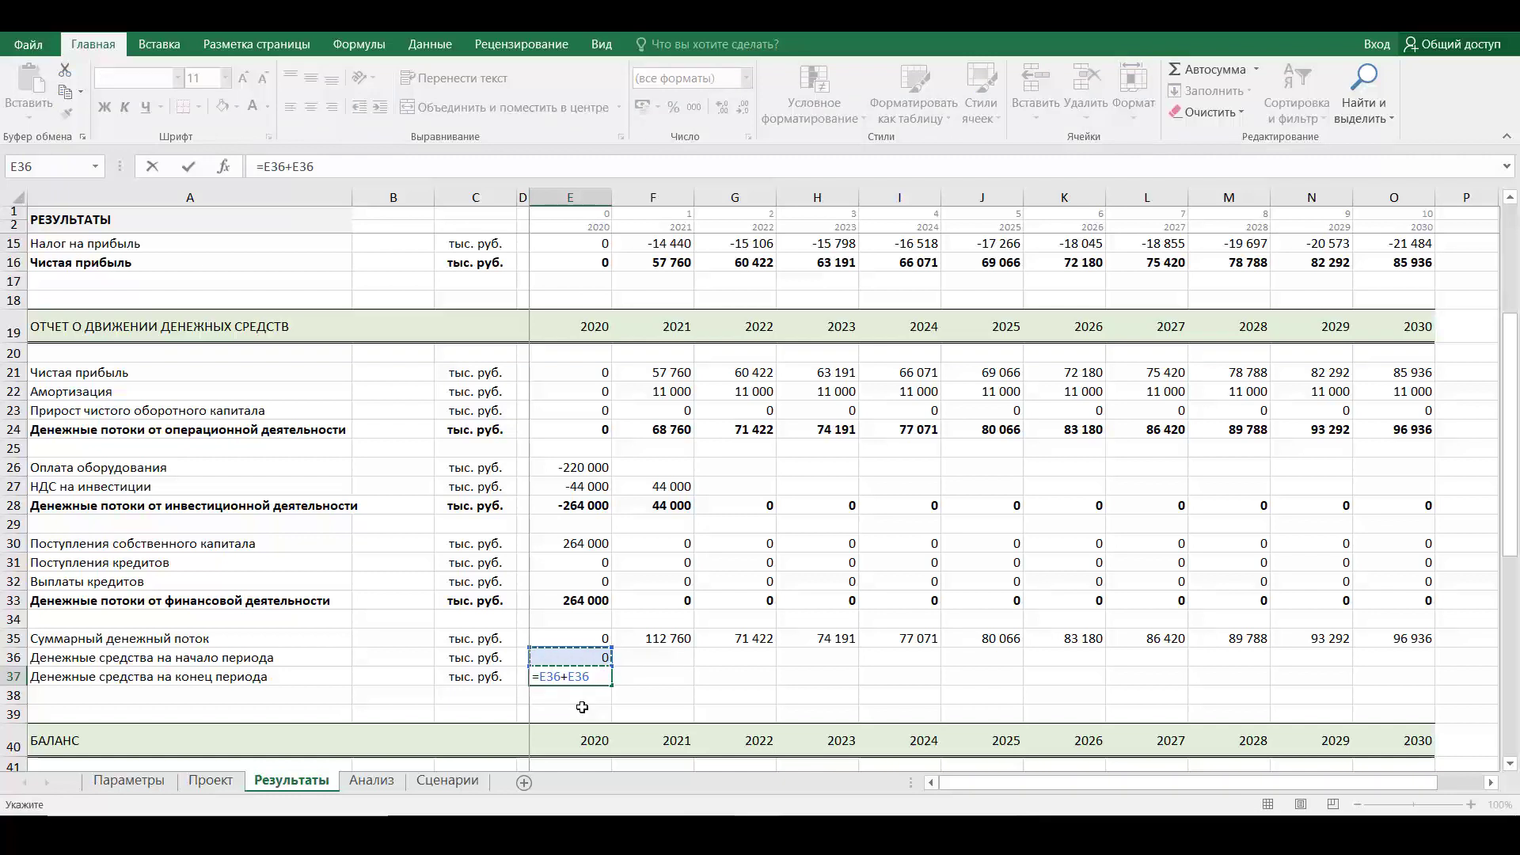
pyautogui.press('Return')
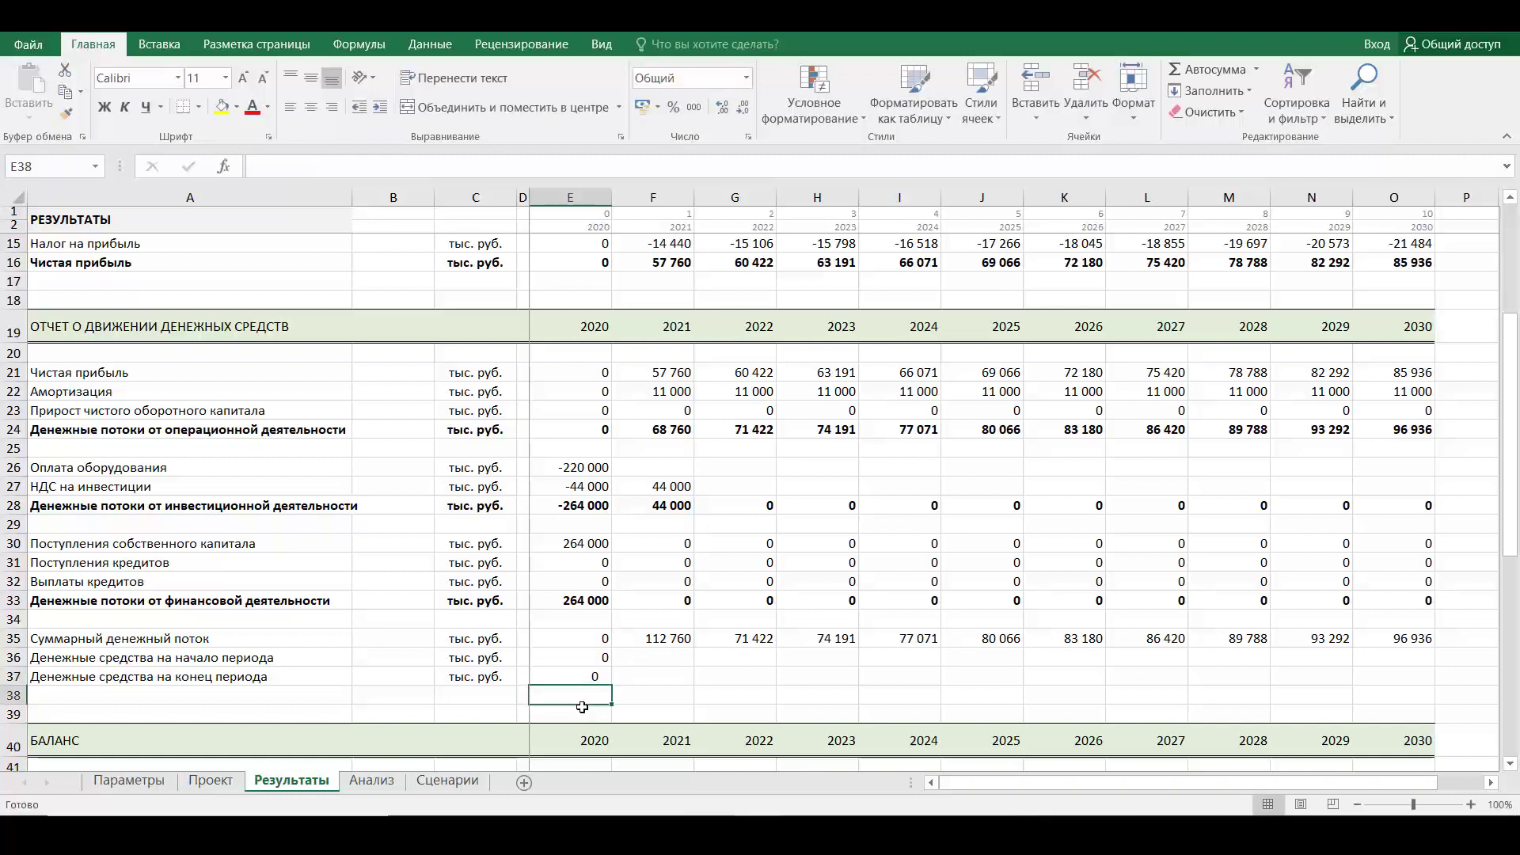
# Copy the number format of E36 to E37 and fill both cash balance rows across through 2030, with 0 throughout row 36
pyautogui.click(582, 657)
pyautogui.click(67, 113)
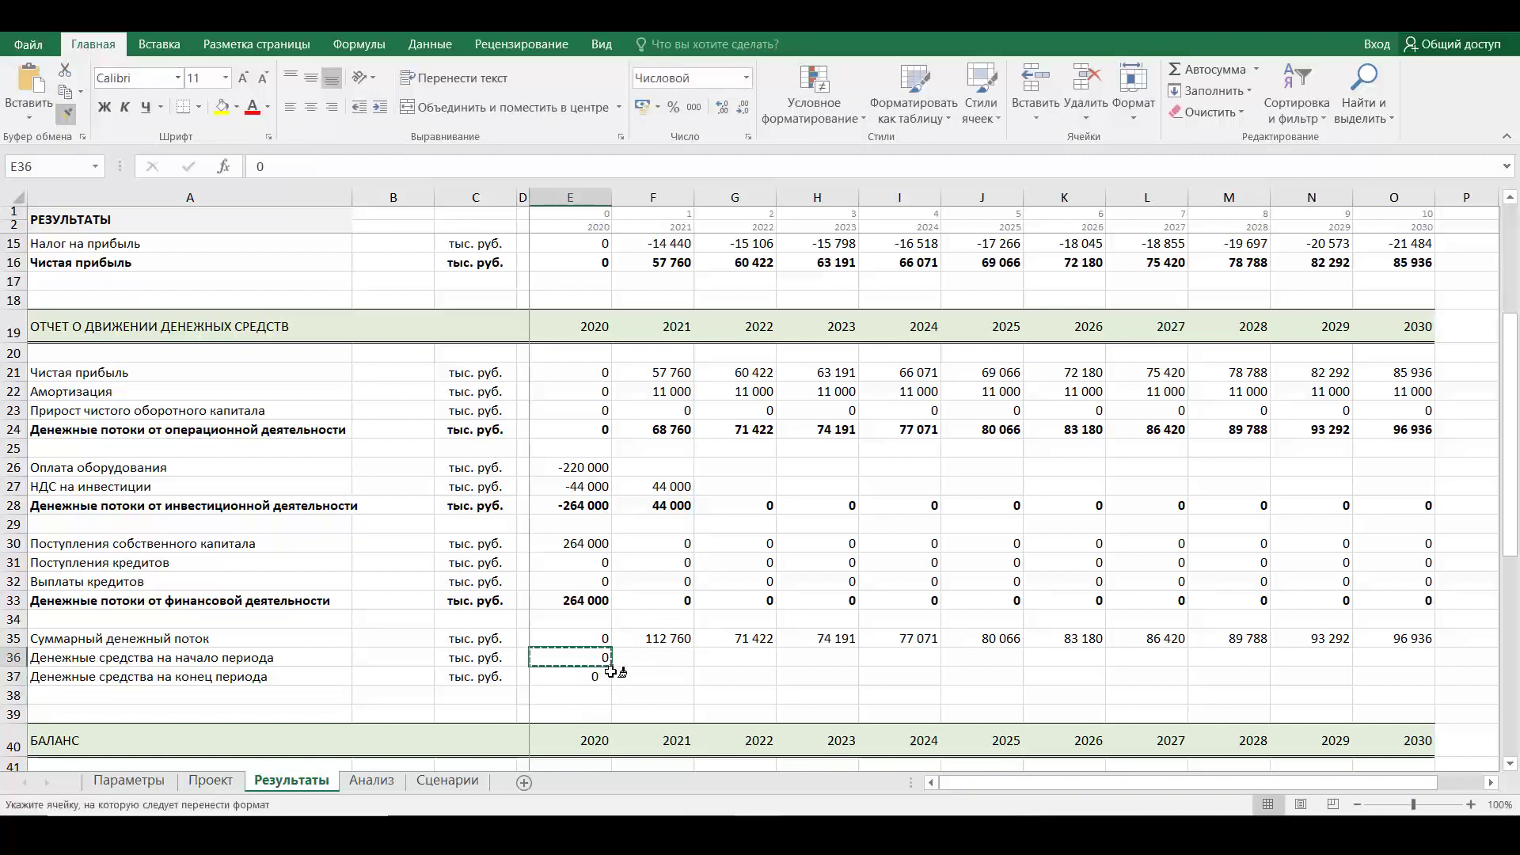
pyautogui.click(610, 672)
pyautogui.moveTo(590, 657)
pyautogui.mouseDown()
pyautogui.moveTo(606, 676)
pyautogui.moveTo(1425, 686)
pyautogui.mouseUp()
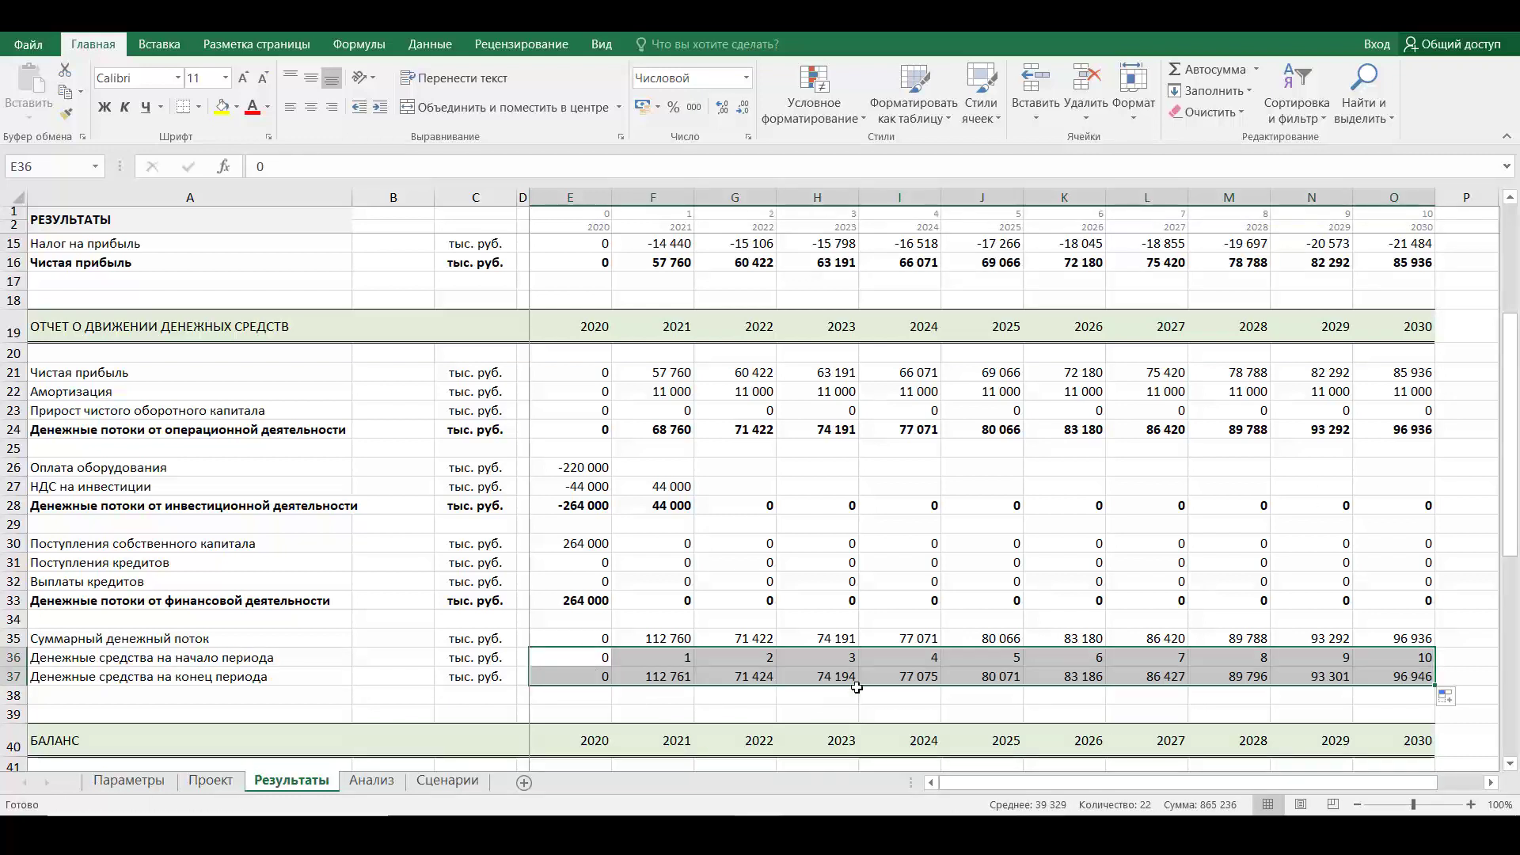
pyautogui.hotkey('ctrl', 'z')
# Link the 2020 balance sheet line Денежные средства in E50 to closing cash as =E37 and fill it across through 2030
pyautogui.scroll(-4, 830, 695)
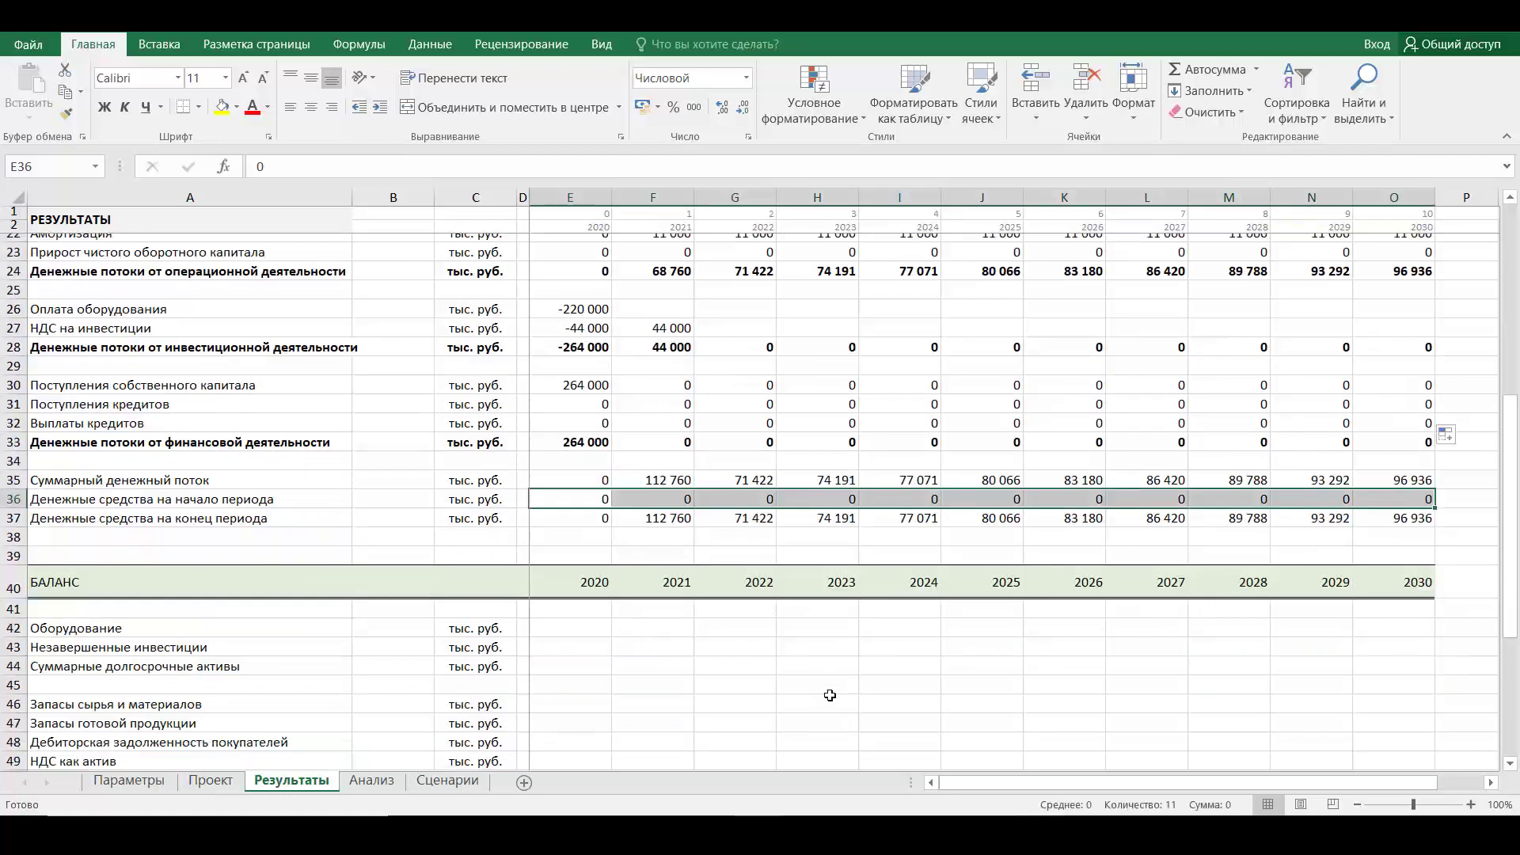
pyautogui.scroll(-2, 829, 695)
pyautogui.scroll(3, 830, 695)
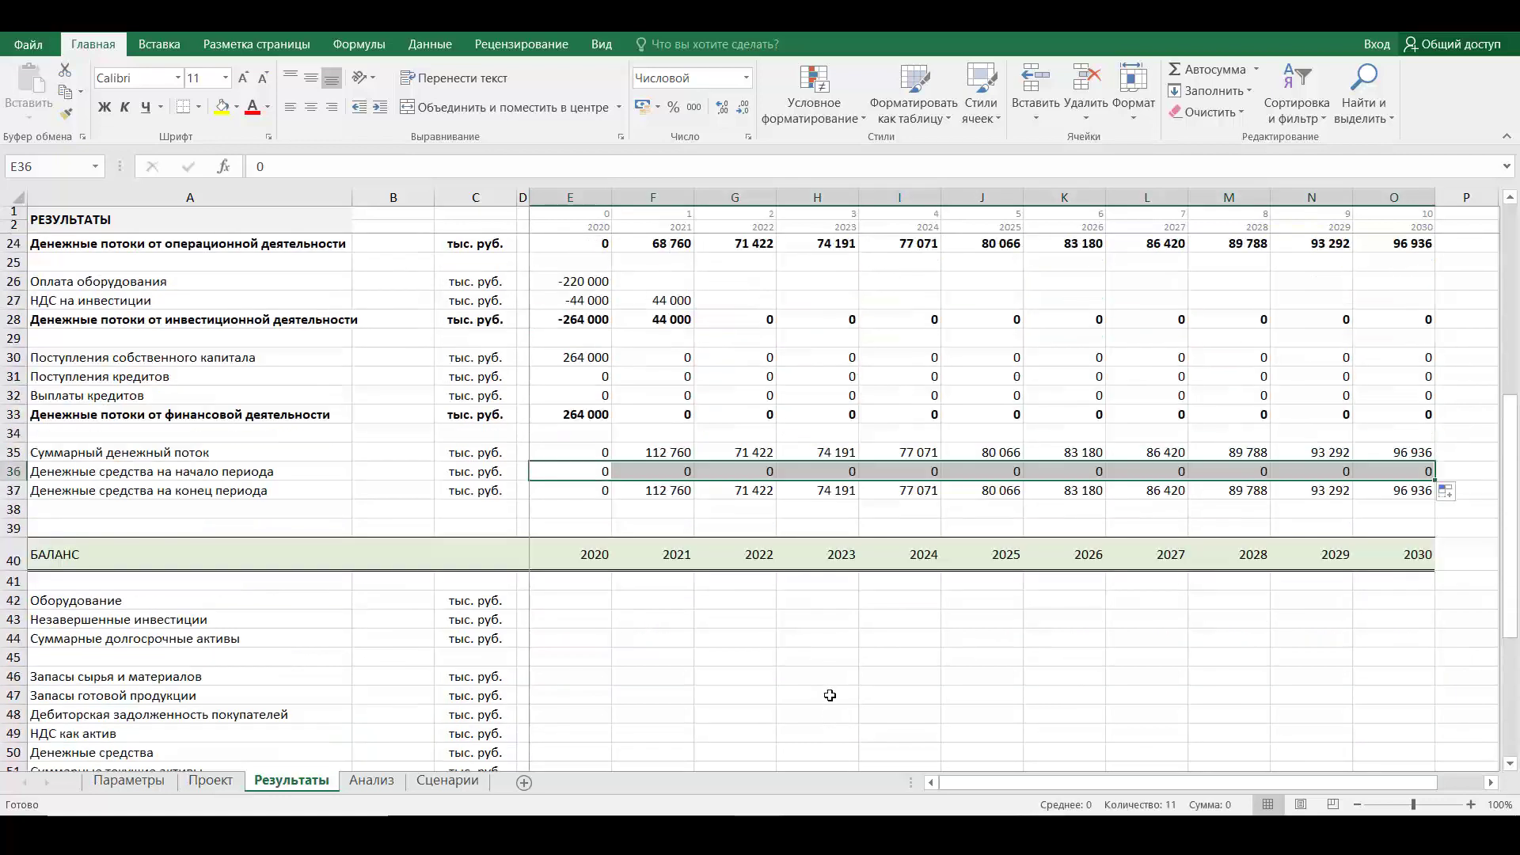
pyautogui.scroll(2, 830, 695)
pyautogui.click(699, 642)
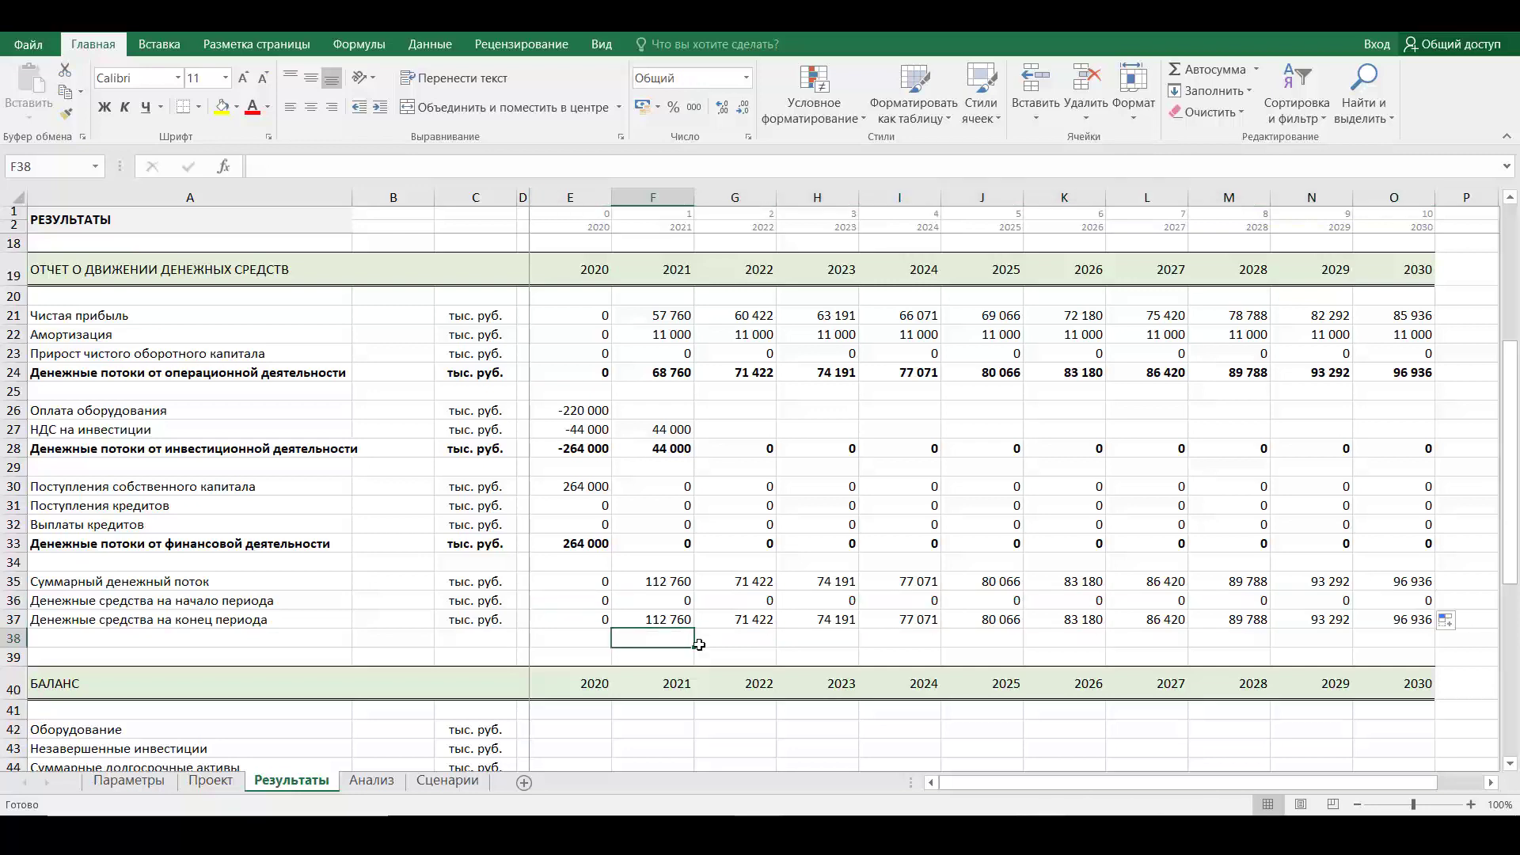
pyautogui.scroll(-3, 699, 644)
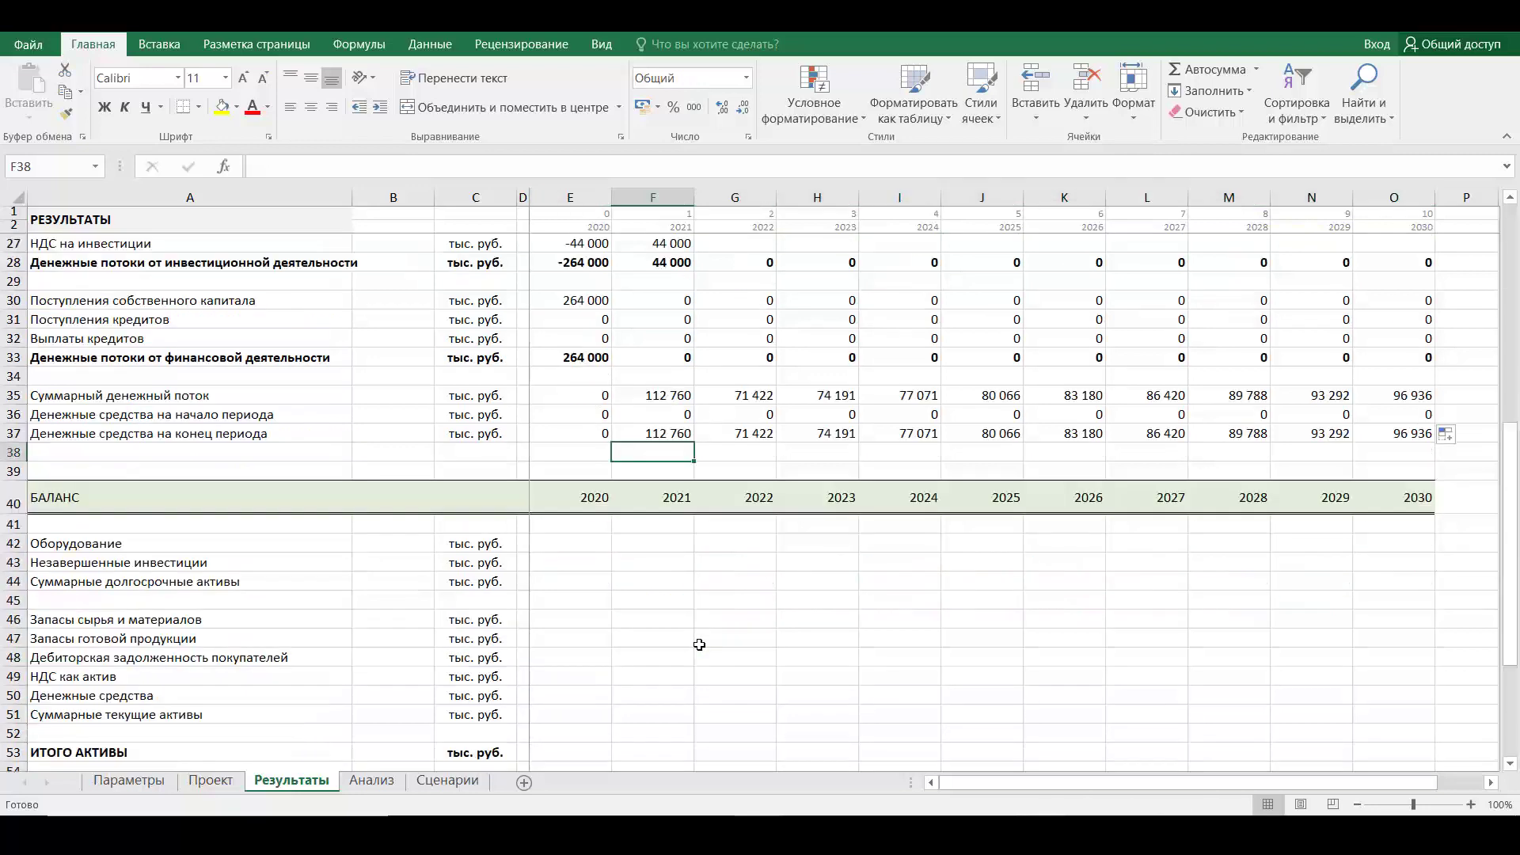
pyautogui.click(562, 697)
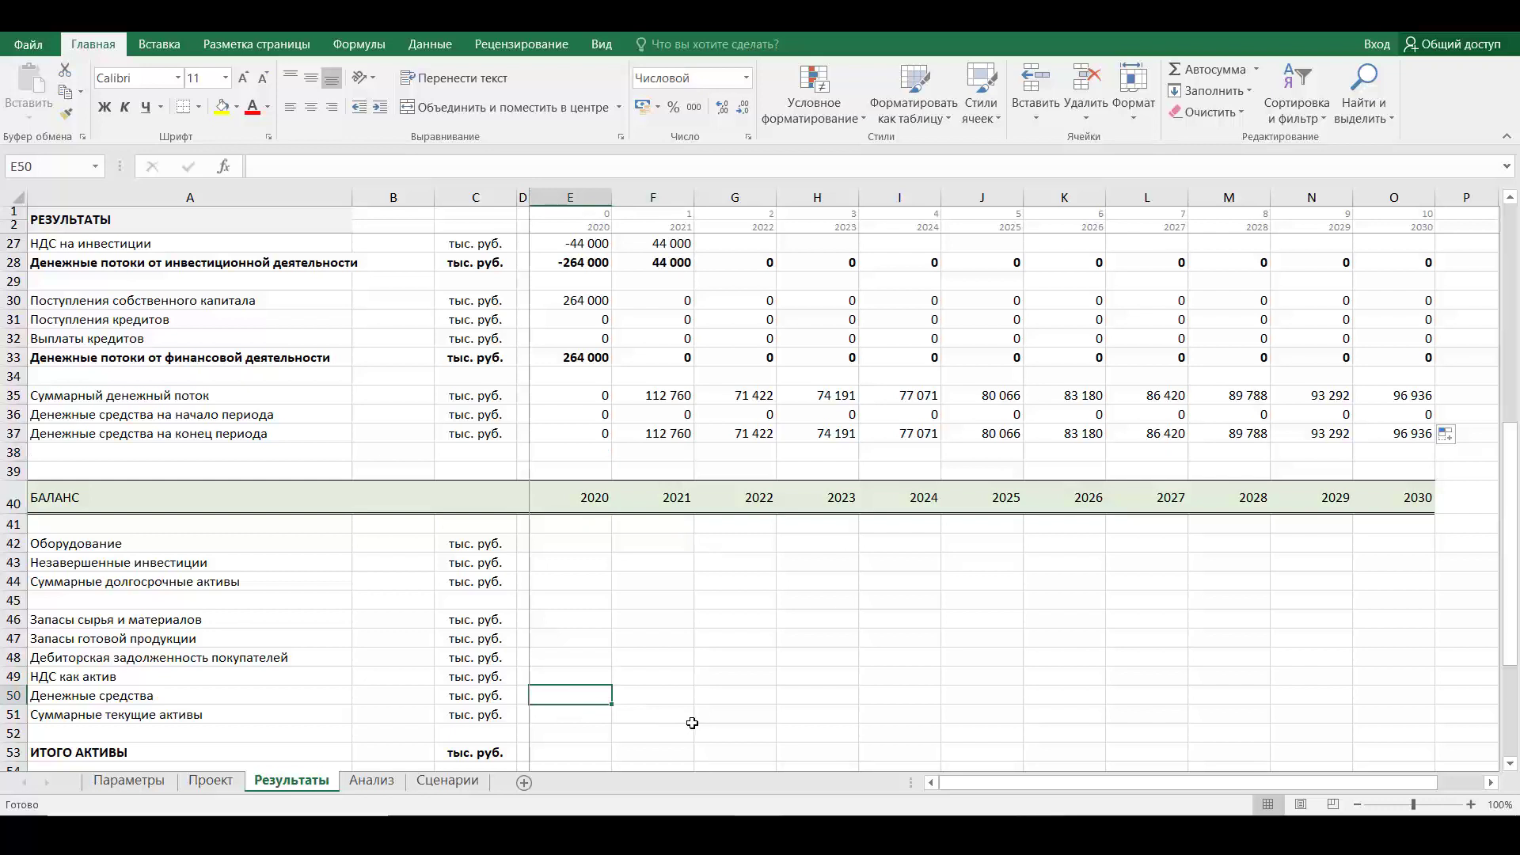
pyautogui.write('=')
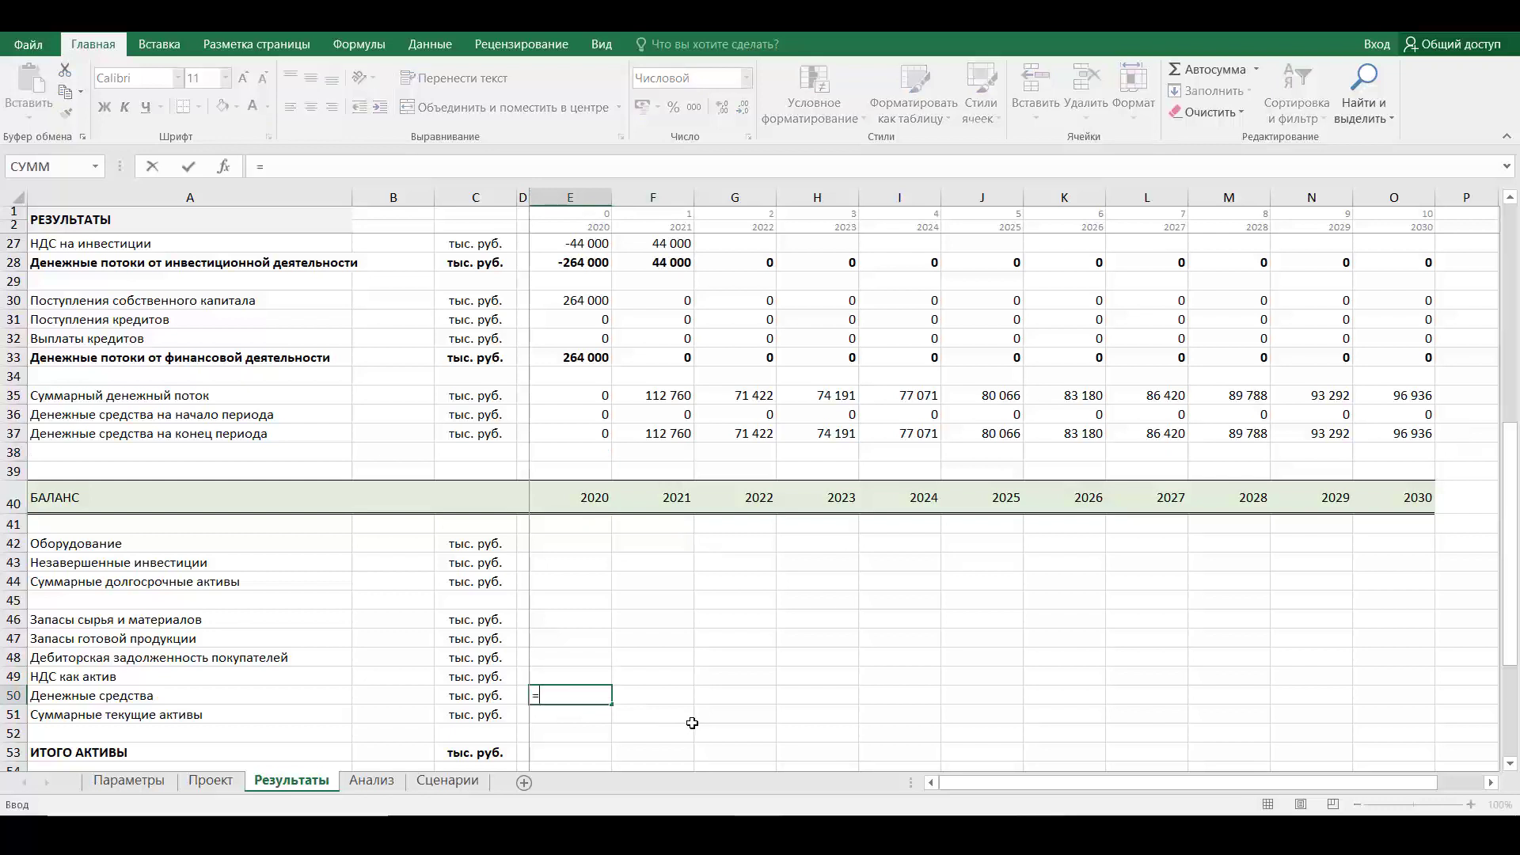
pyautogui.click(589, 437)
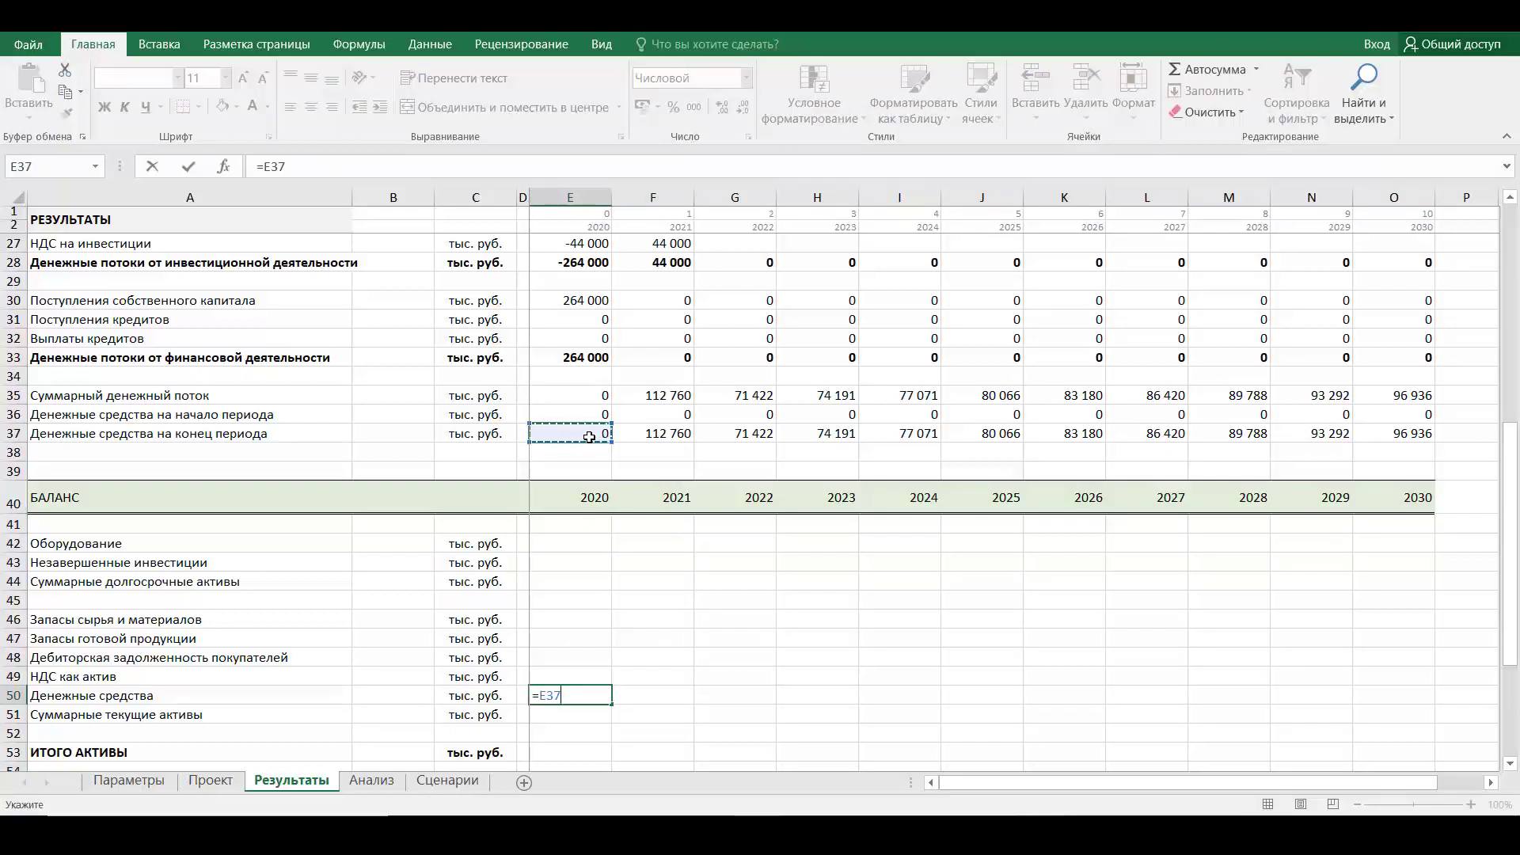
pyautogui.press('Return')
pyautogui.click(598, 694)
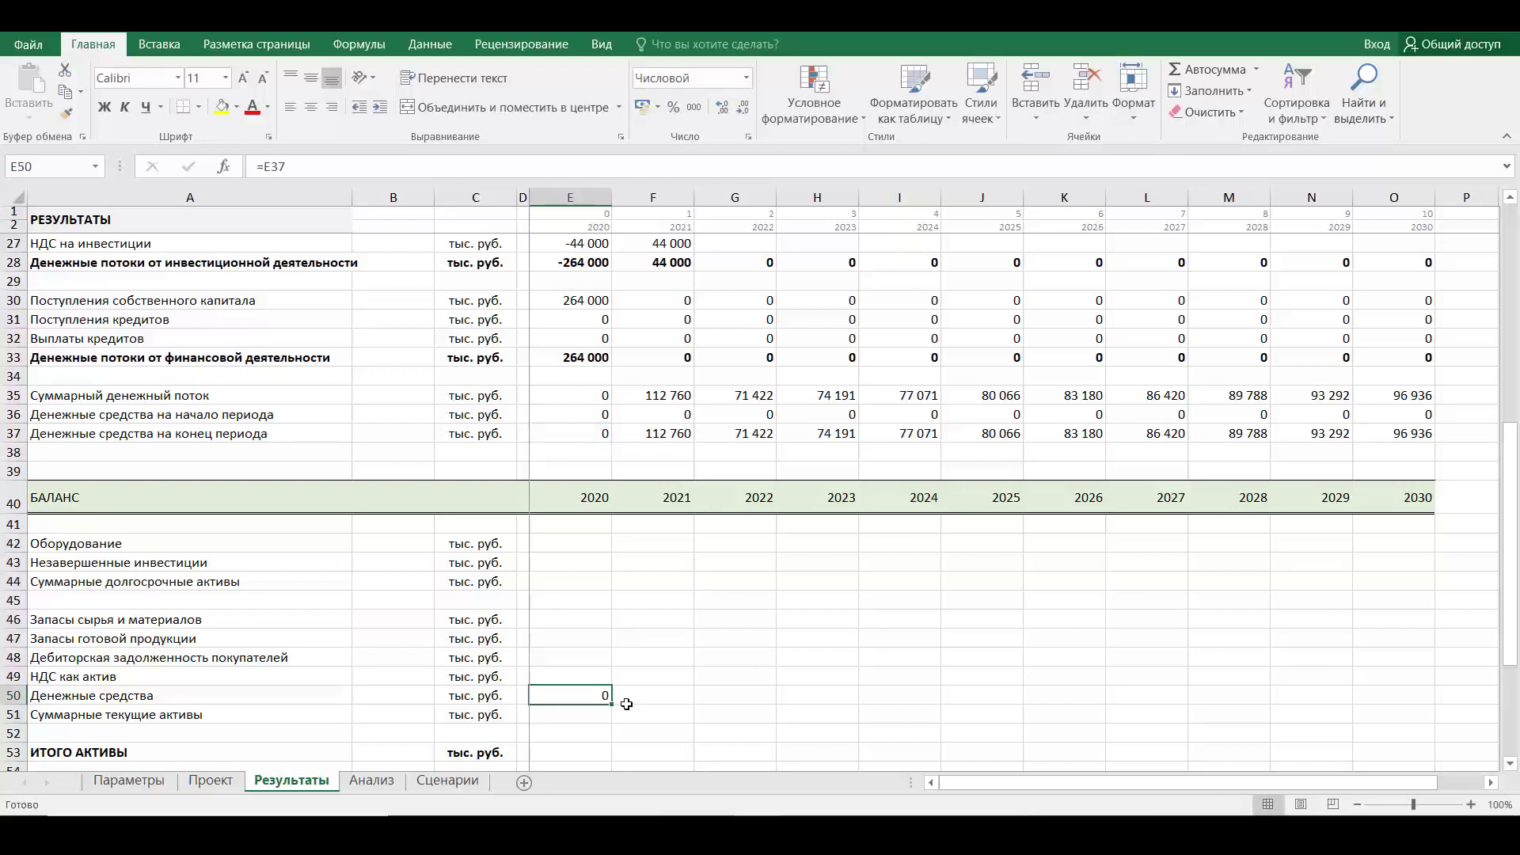
pyautogui.moveTo(612, 704); pyautogui.dragTo(1429, 704)
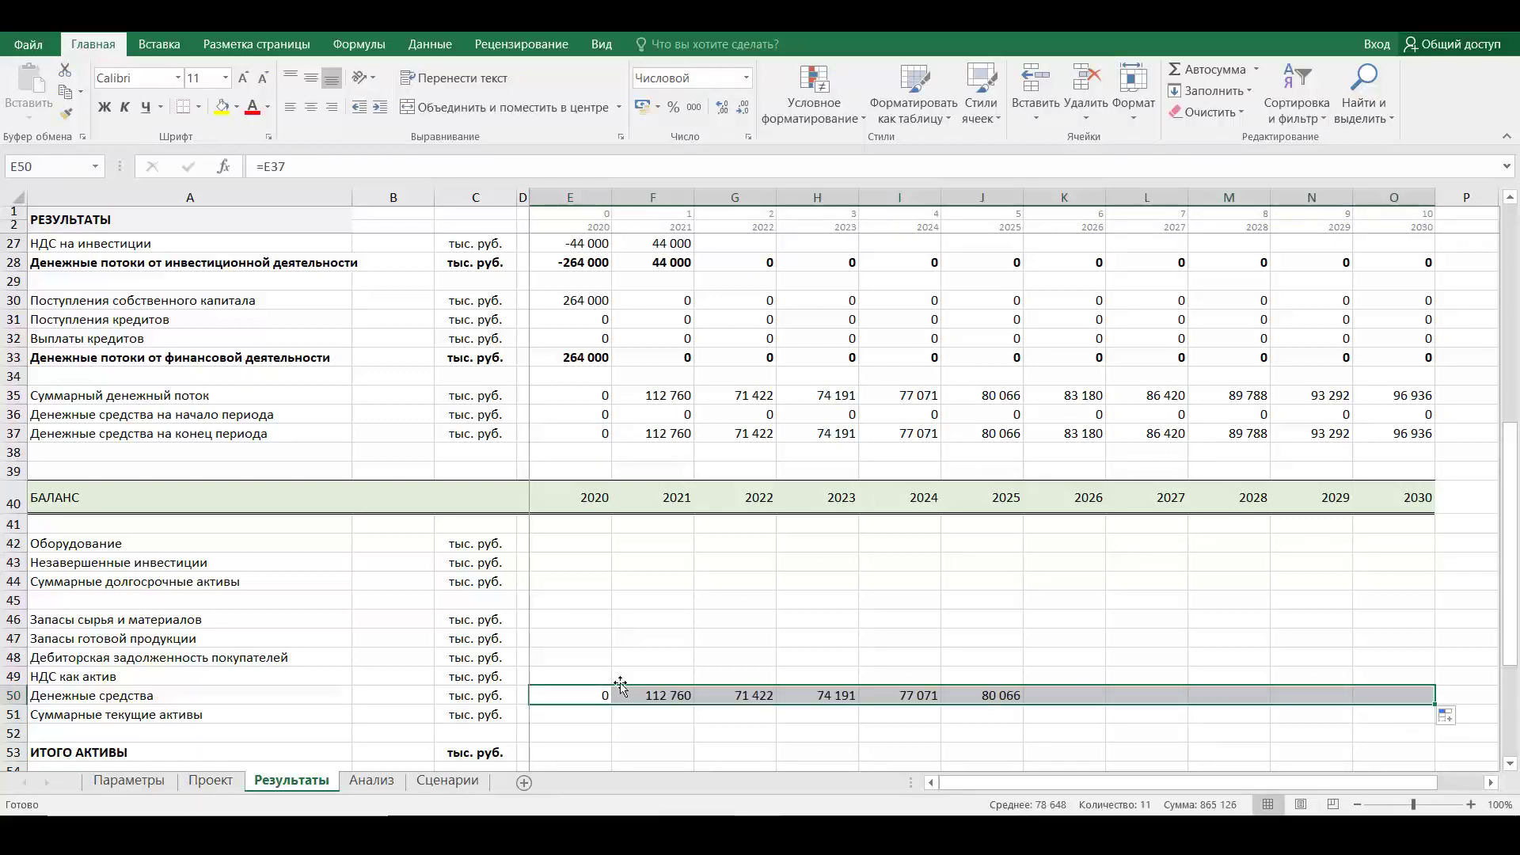
# Set Кредиты in E59 to 0 and fill the row across through 2030
pyautogui.scroll(-6, 603, 679)
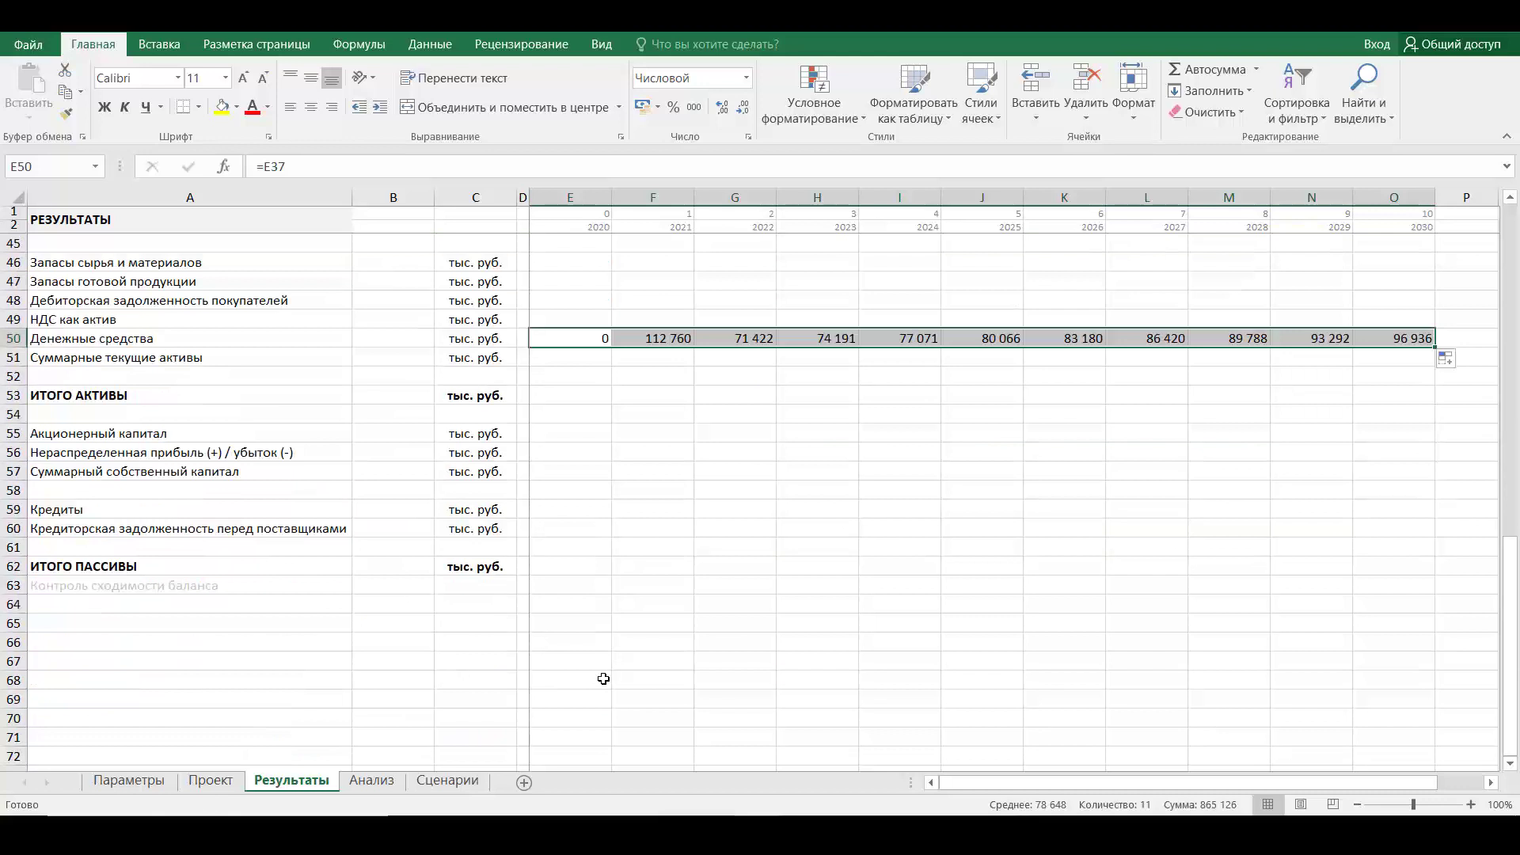
pyautogui.scroll(1, 603, 678)
pyautogui.click(576, 567)
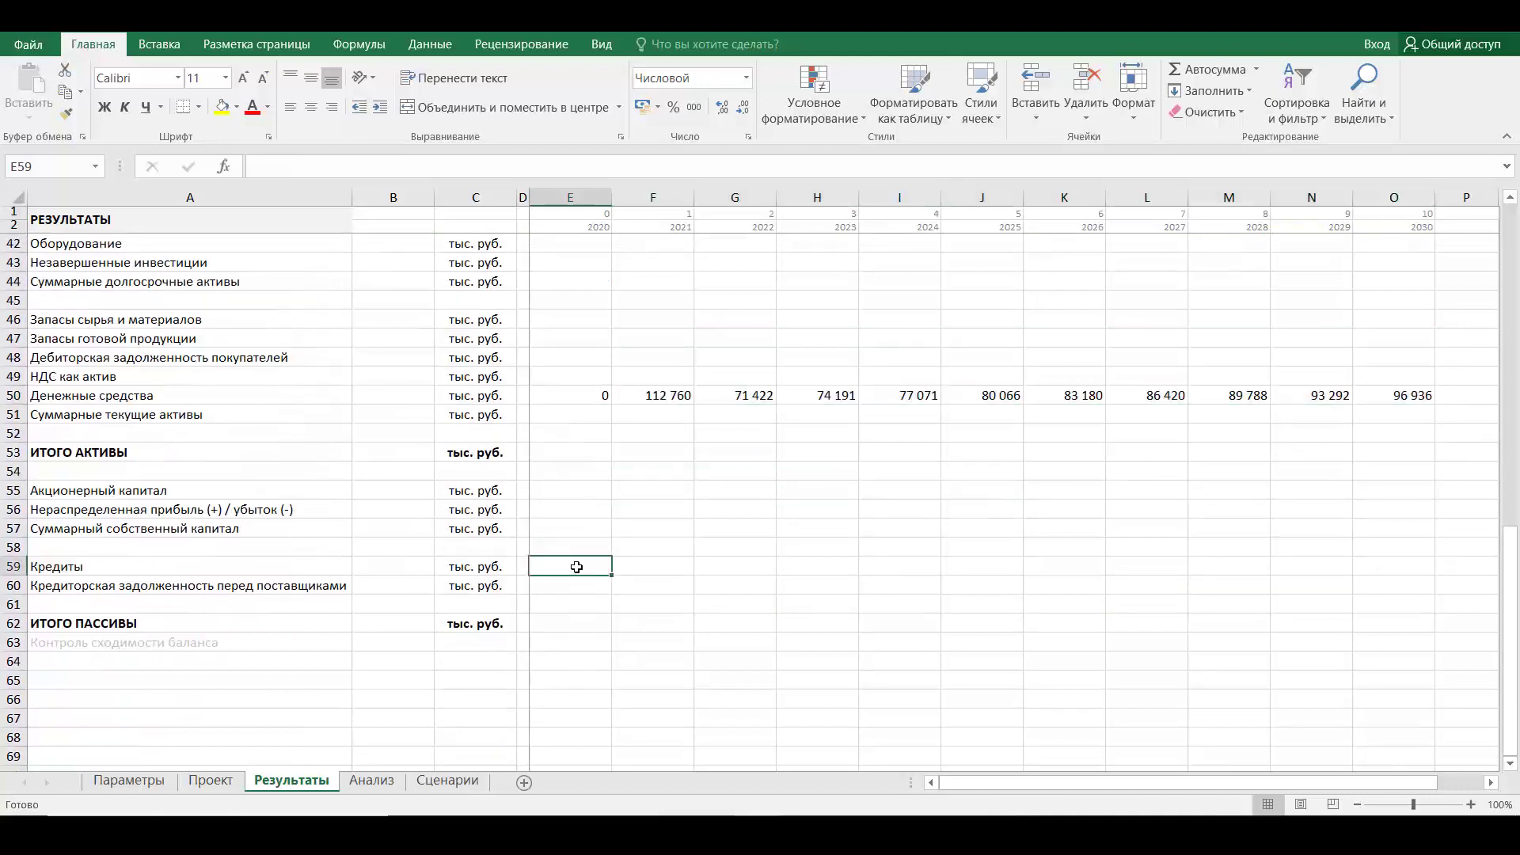
pyautogui.write('0')
pyautogui.press('Return')
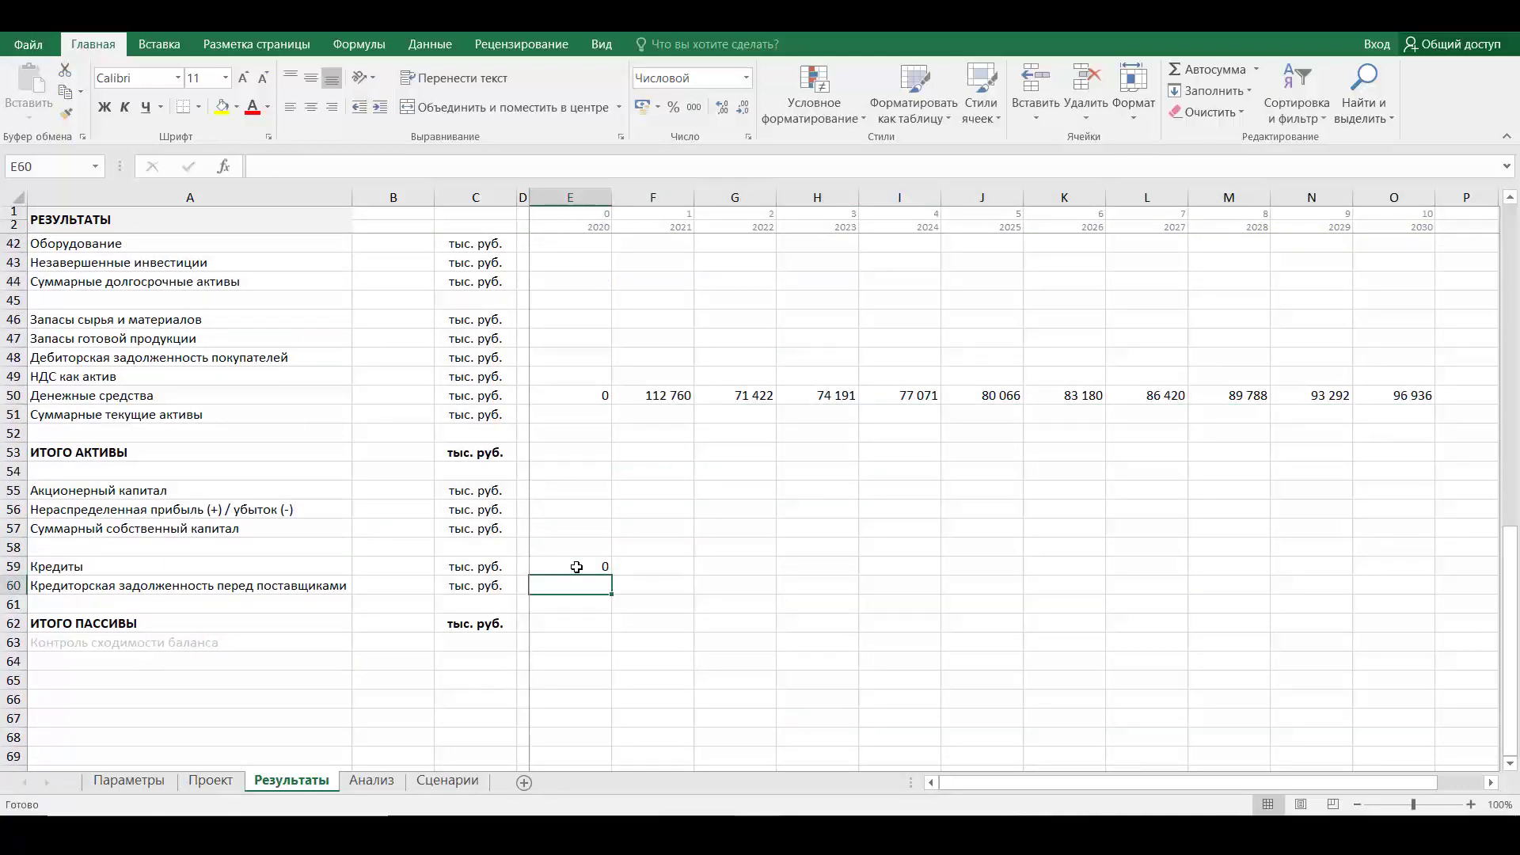
pyautogui.click(577, 567)
pyautogui.moveTo(614, 577); pyautogui.dragTo(1421, 577)
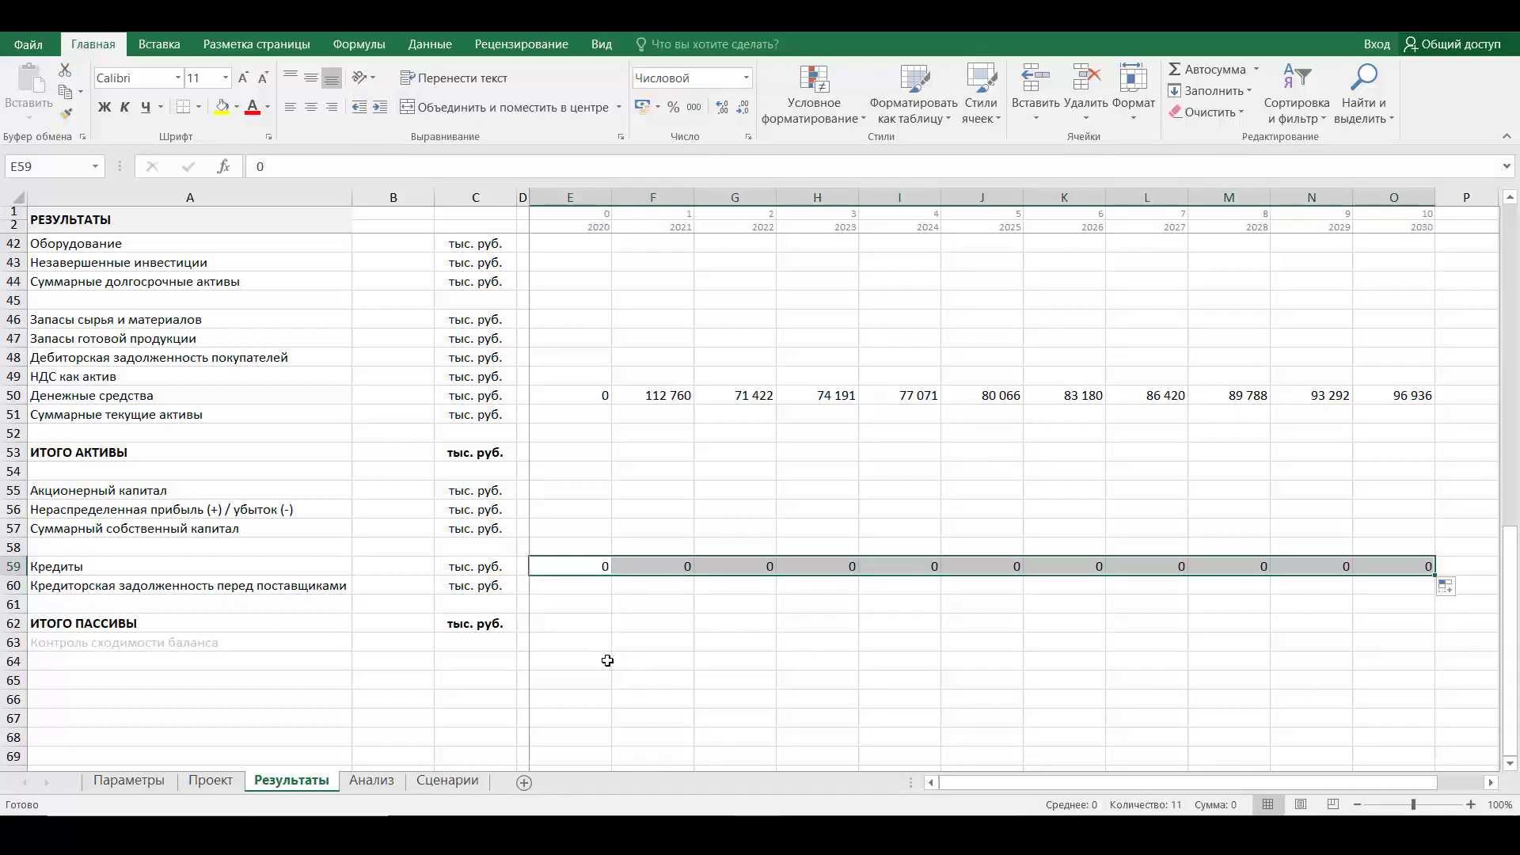
# Link Оборудование in E42 to the residual value on the Проект sheet as =Проект!E68 and fill it across through 2030
pyautogui.scroll(2, 553, 649)
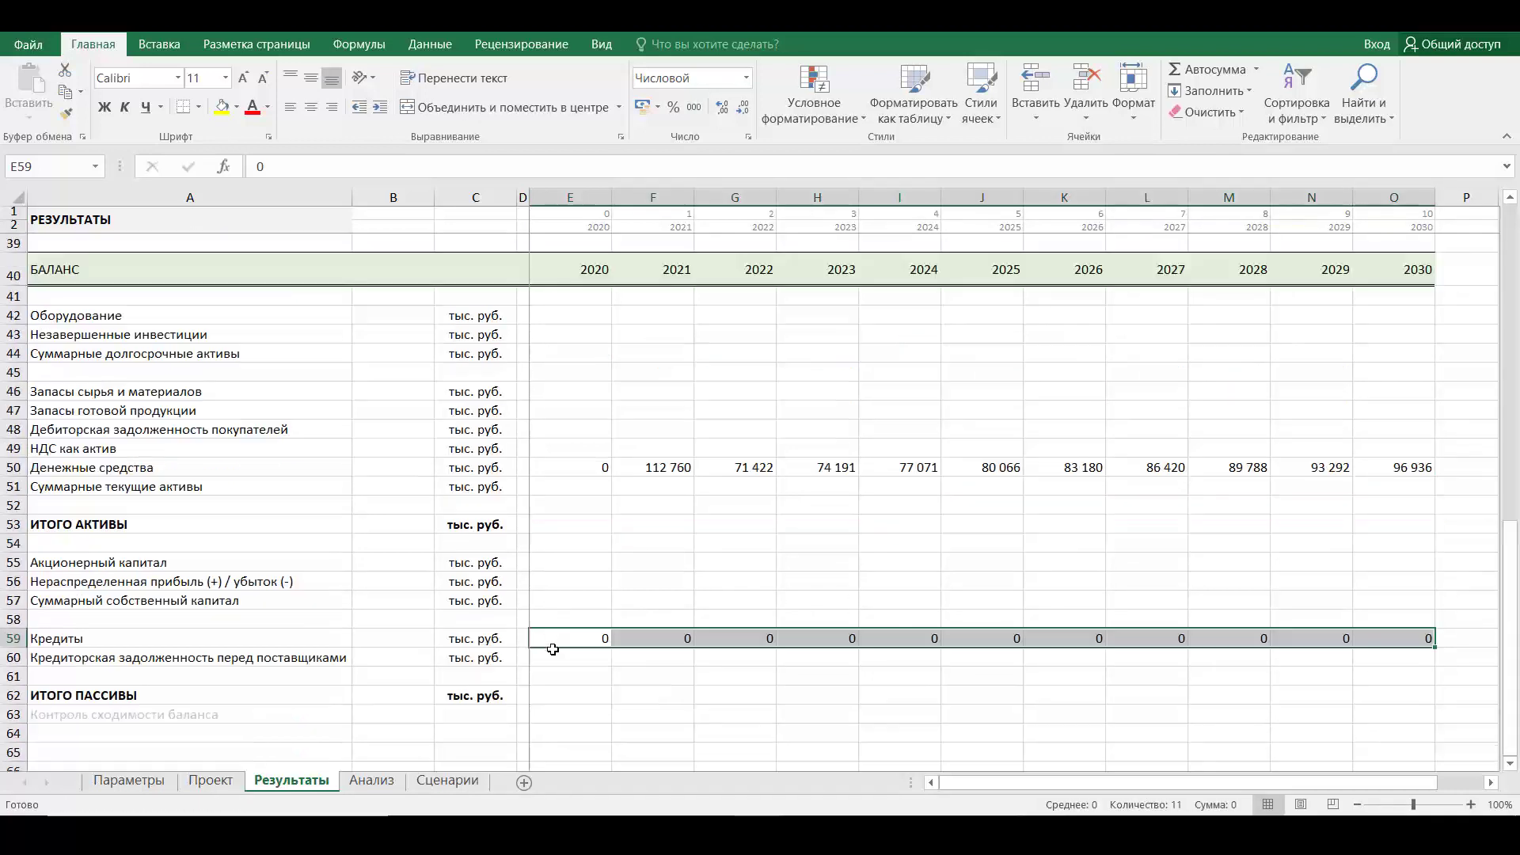
pyautogui.scroll(3, 553, 649)
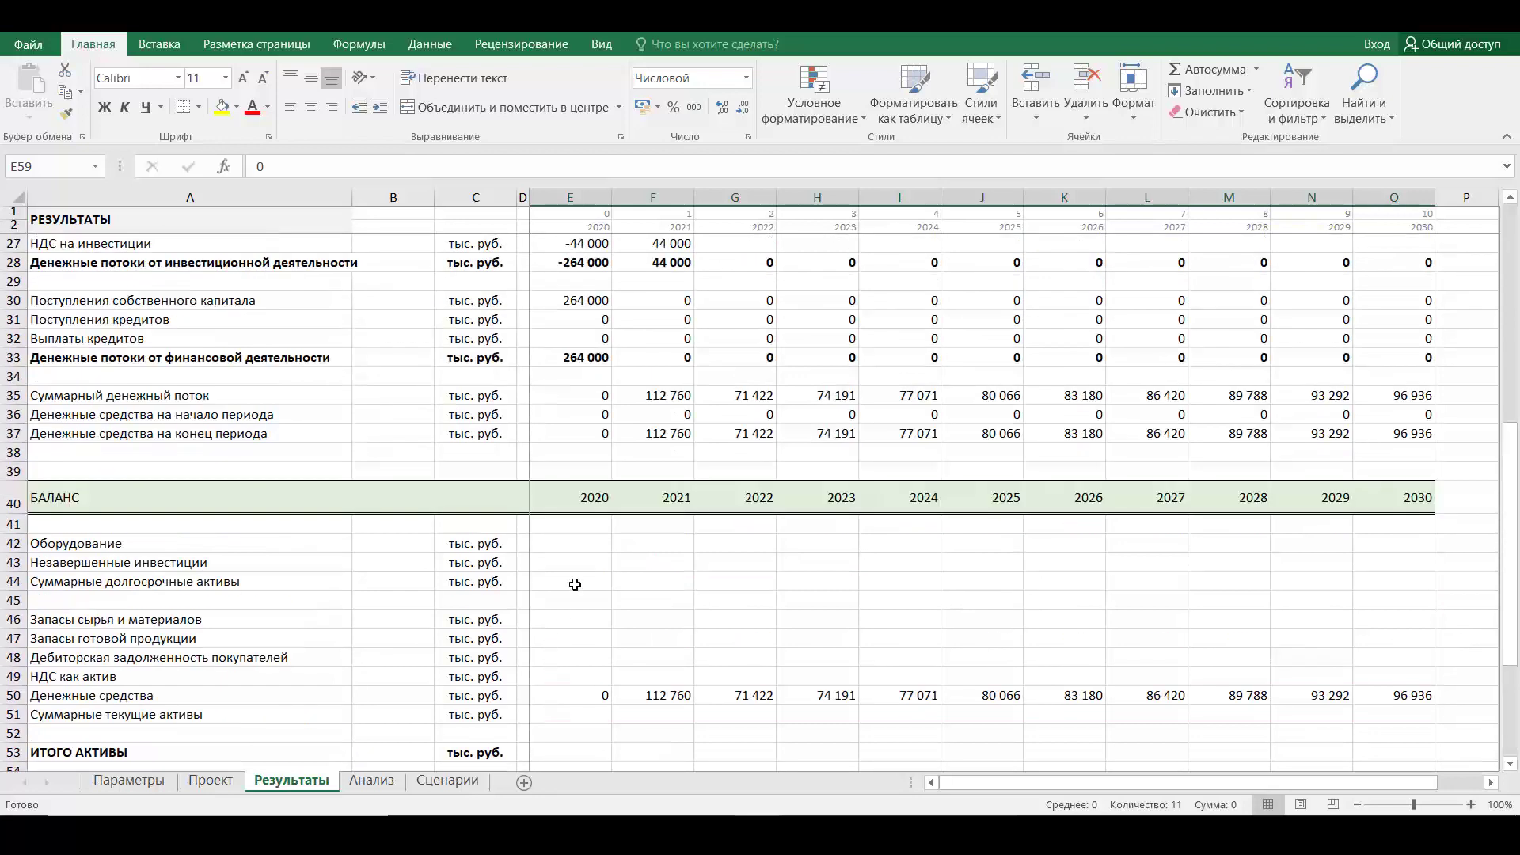
pyautogui.click(574, 547)
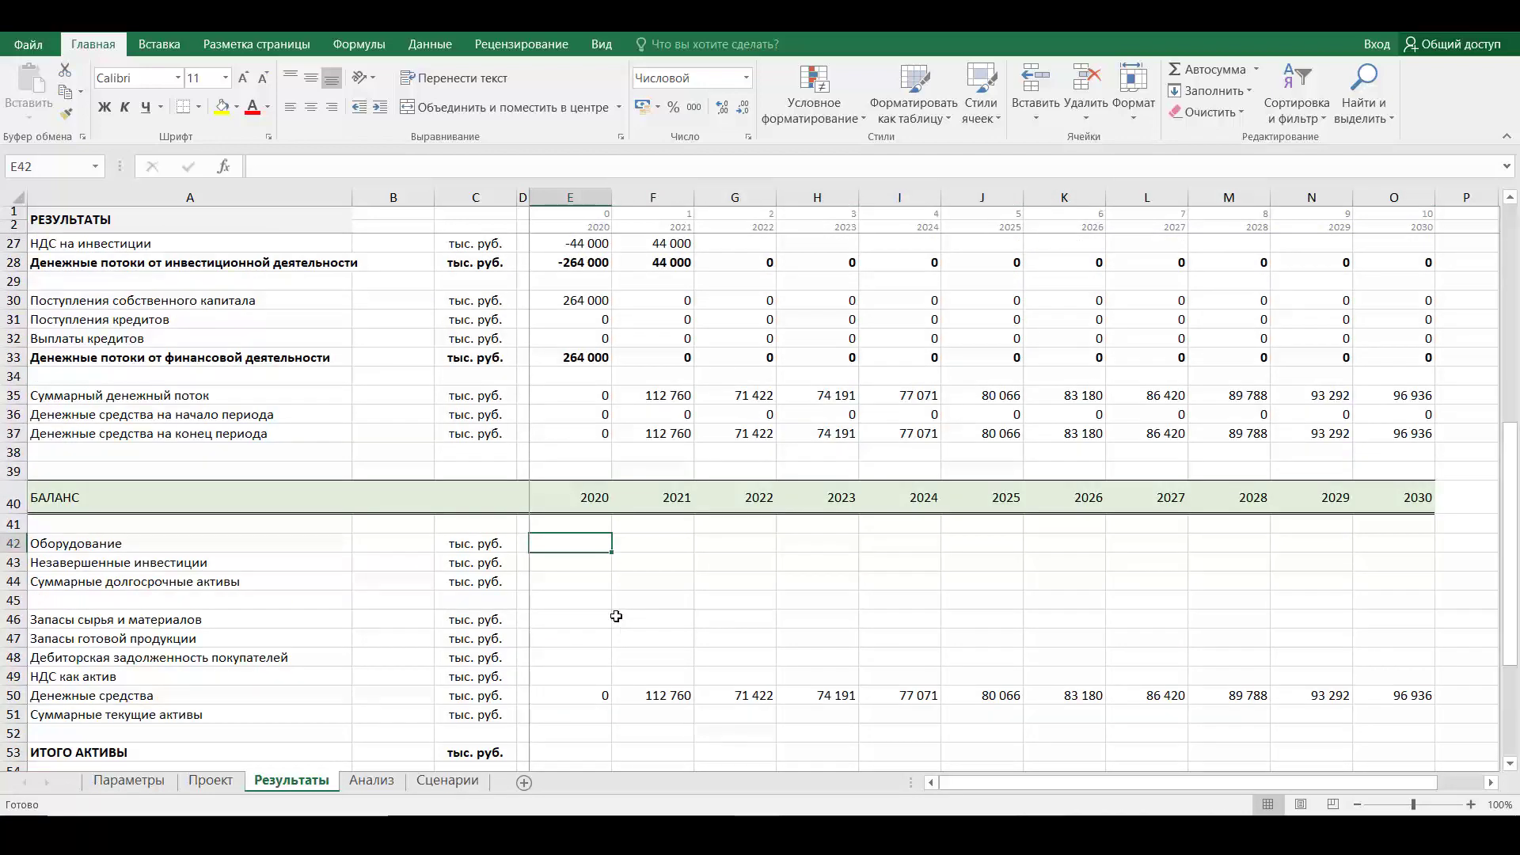
pyautogui.write('=')
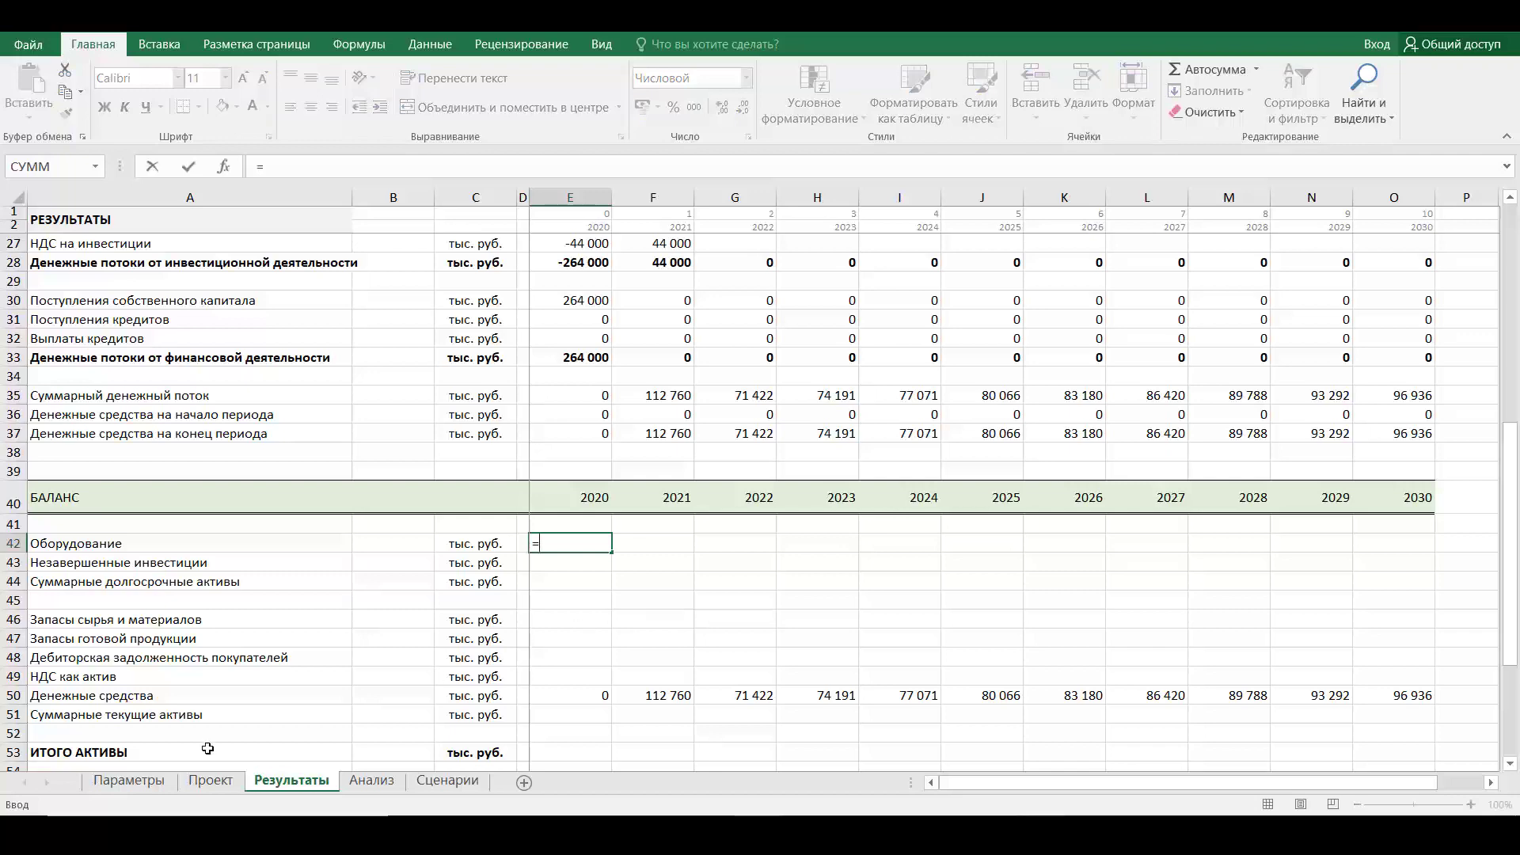
pyautogui.click(210, 781)
pyautogui.scroll(5, 397, 742)
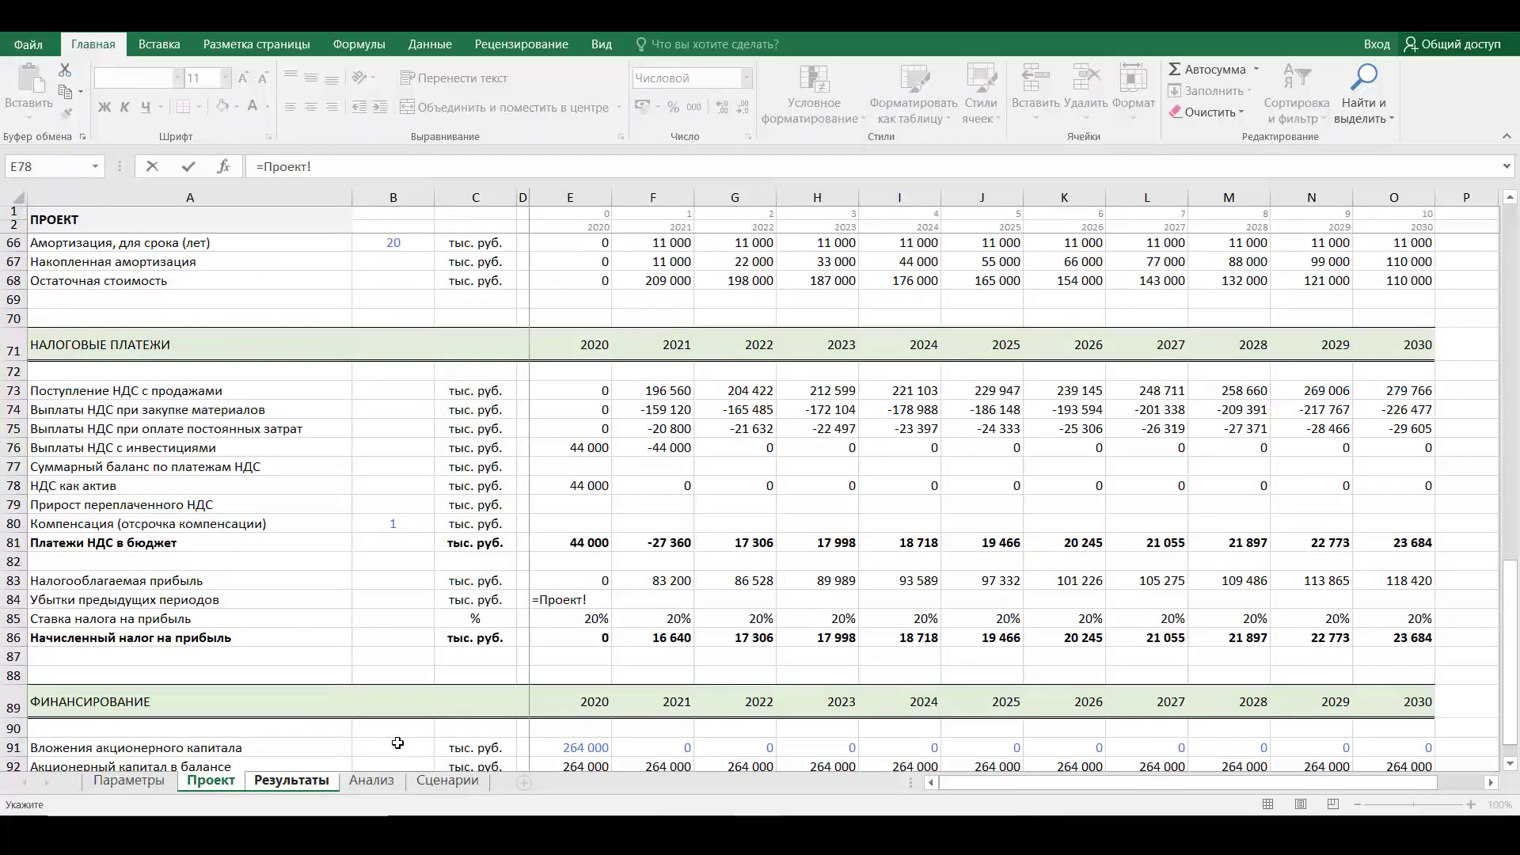
pyautogui.scroll(2, 398, 742)
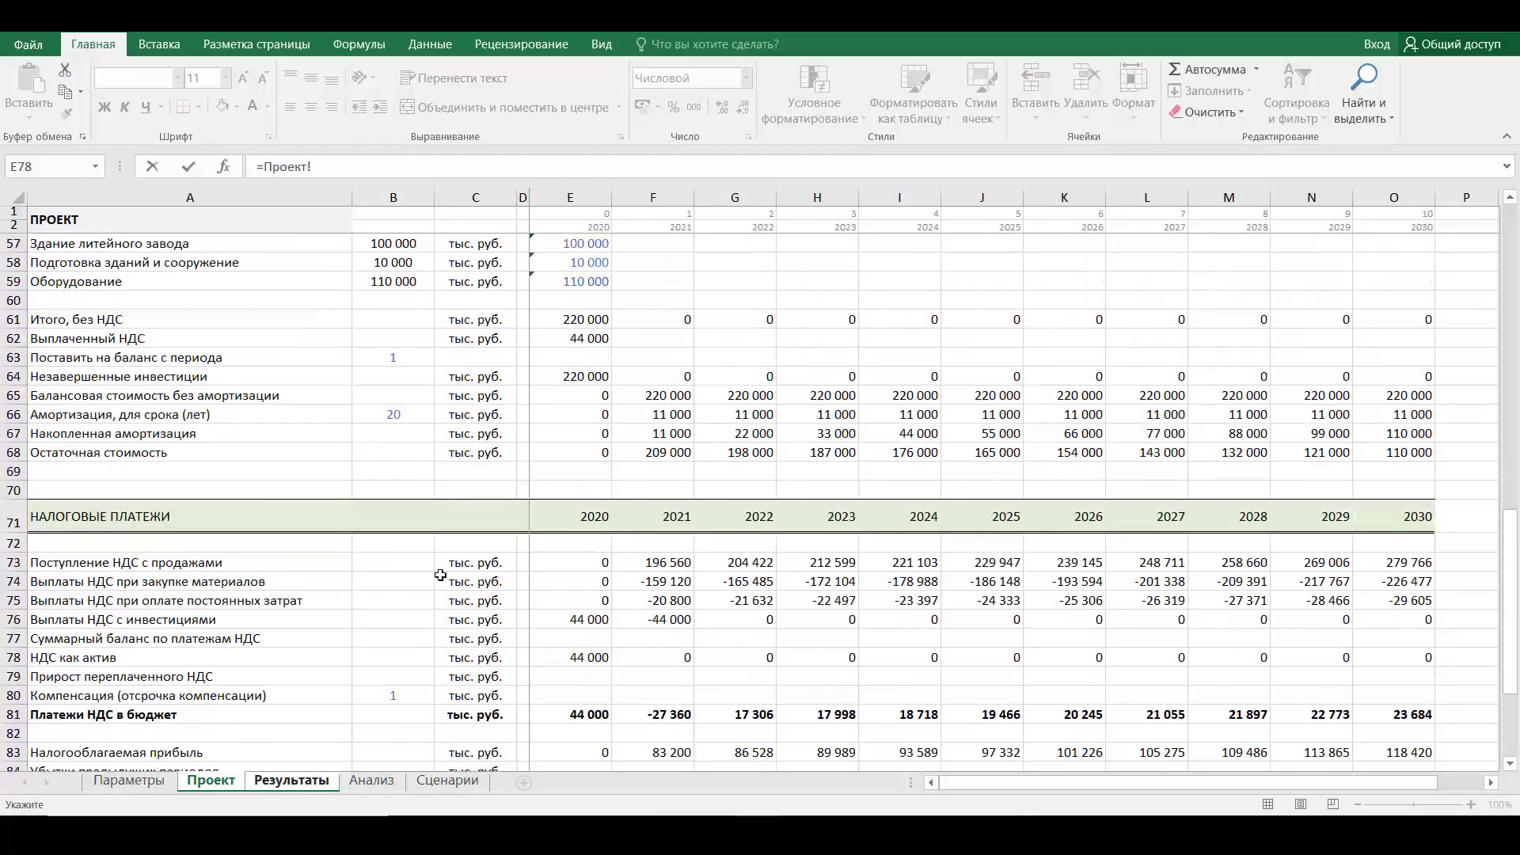
pyautogui.click(579, 452)
pyautogui.press('Return')
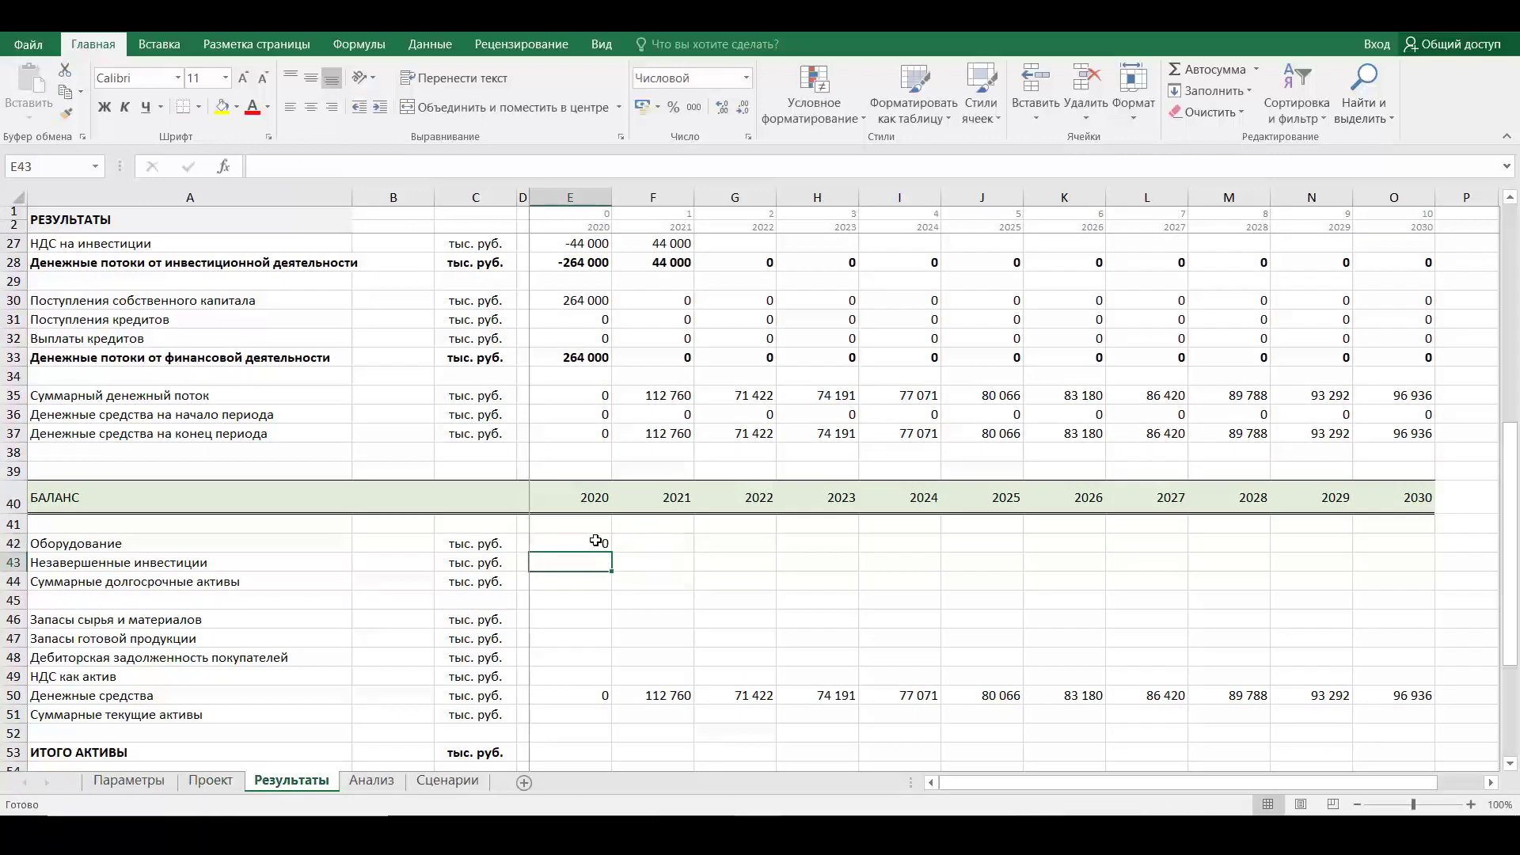
pyautogui.moveTo(611, 555); pyautogui.dragTo(1425, 554)
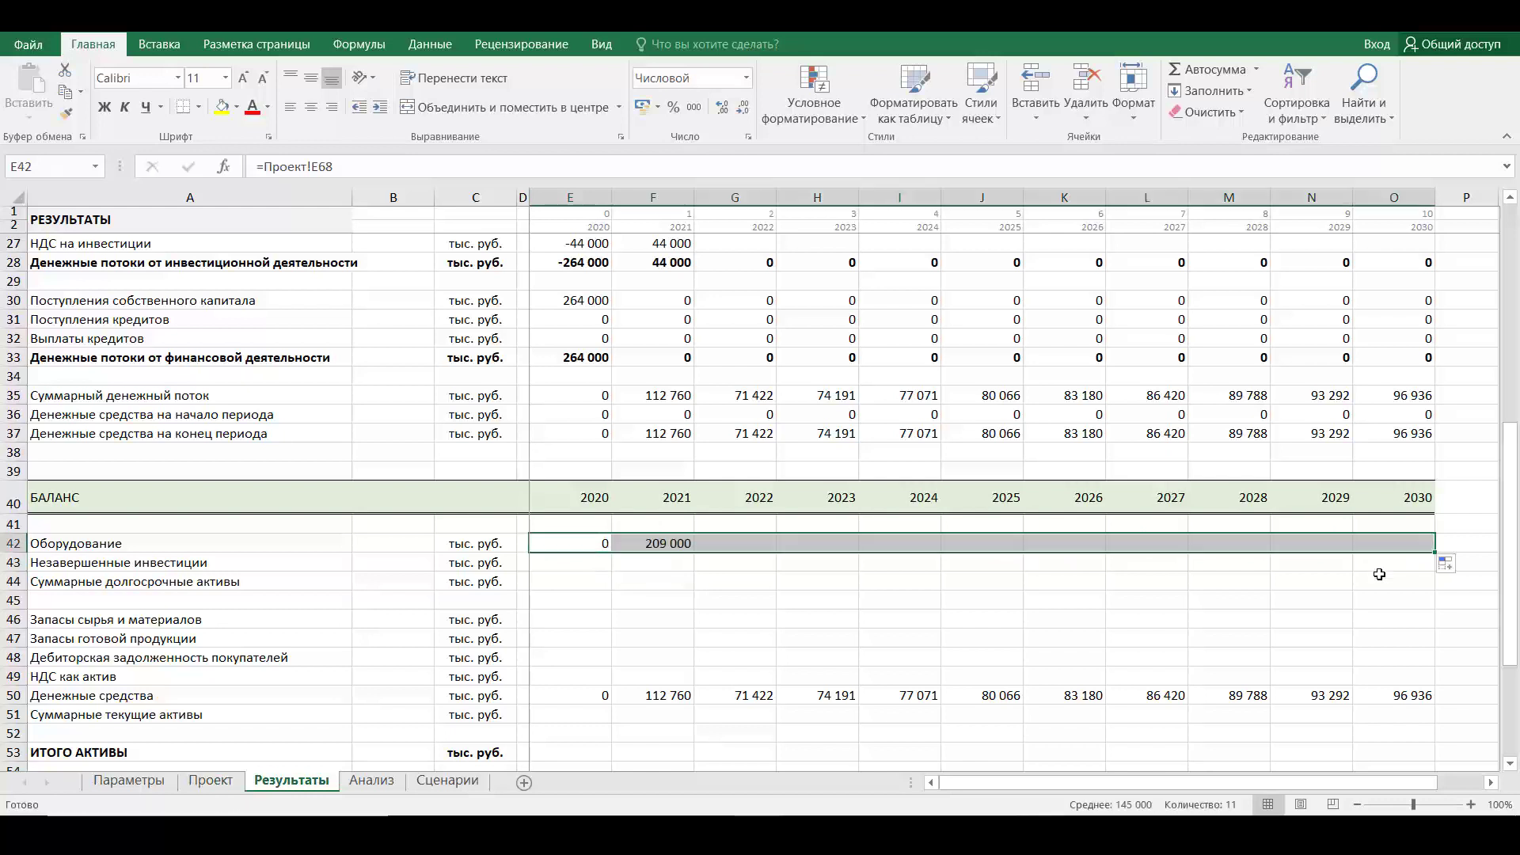
# Link Незавершенные инвестиции in E43 to the Проект sheet as =Проект!E64 and fill it across through 2030
pyautogui.click(581, 565)
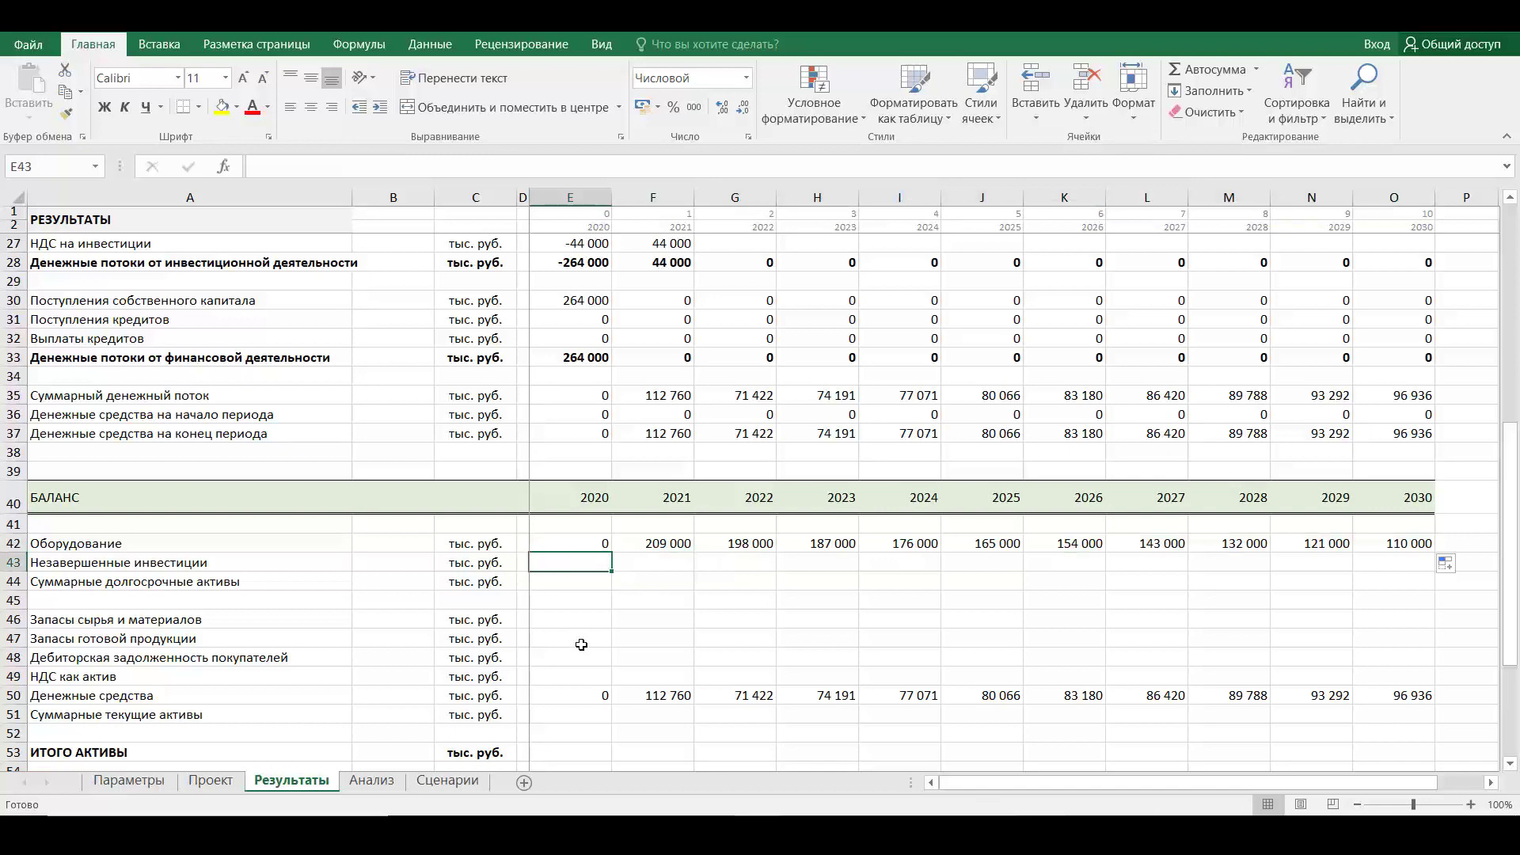
pyautogui.write('=')
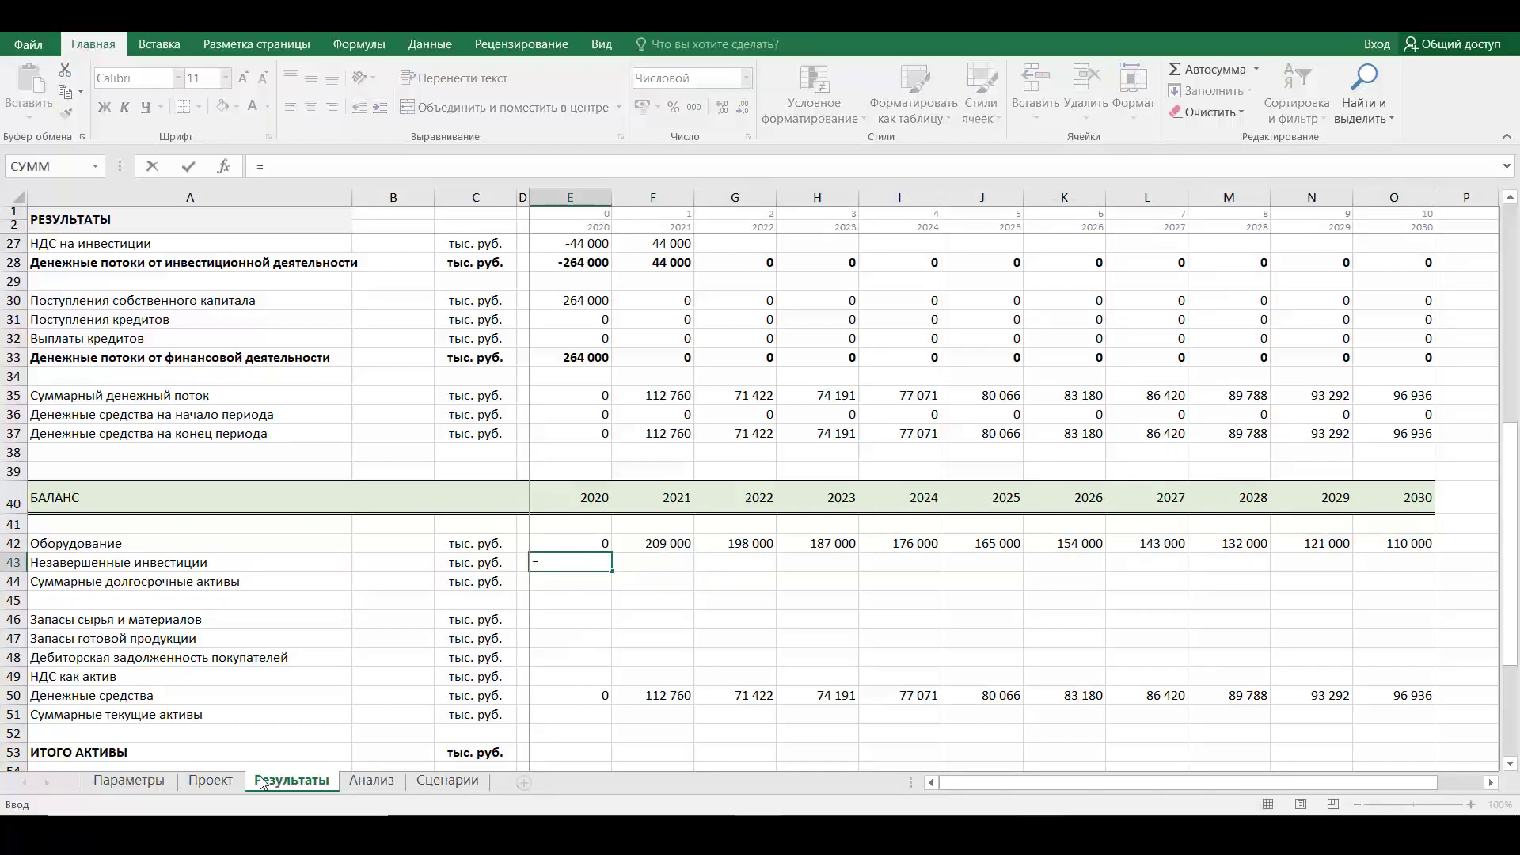
pyautogui.click(210, 781)
pyautogui.scroll(5, 487, 700)
pyautogui.scroll(-4, 487, 700)
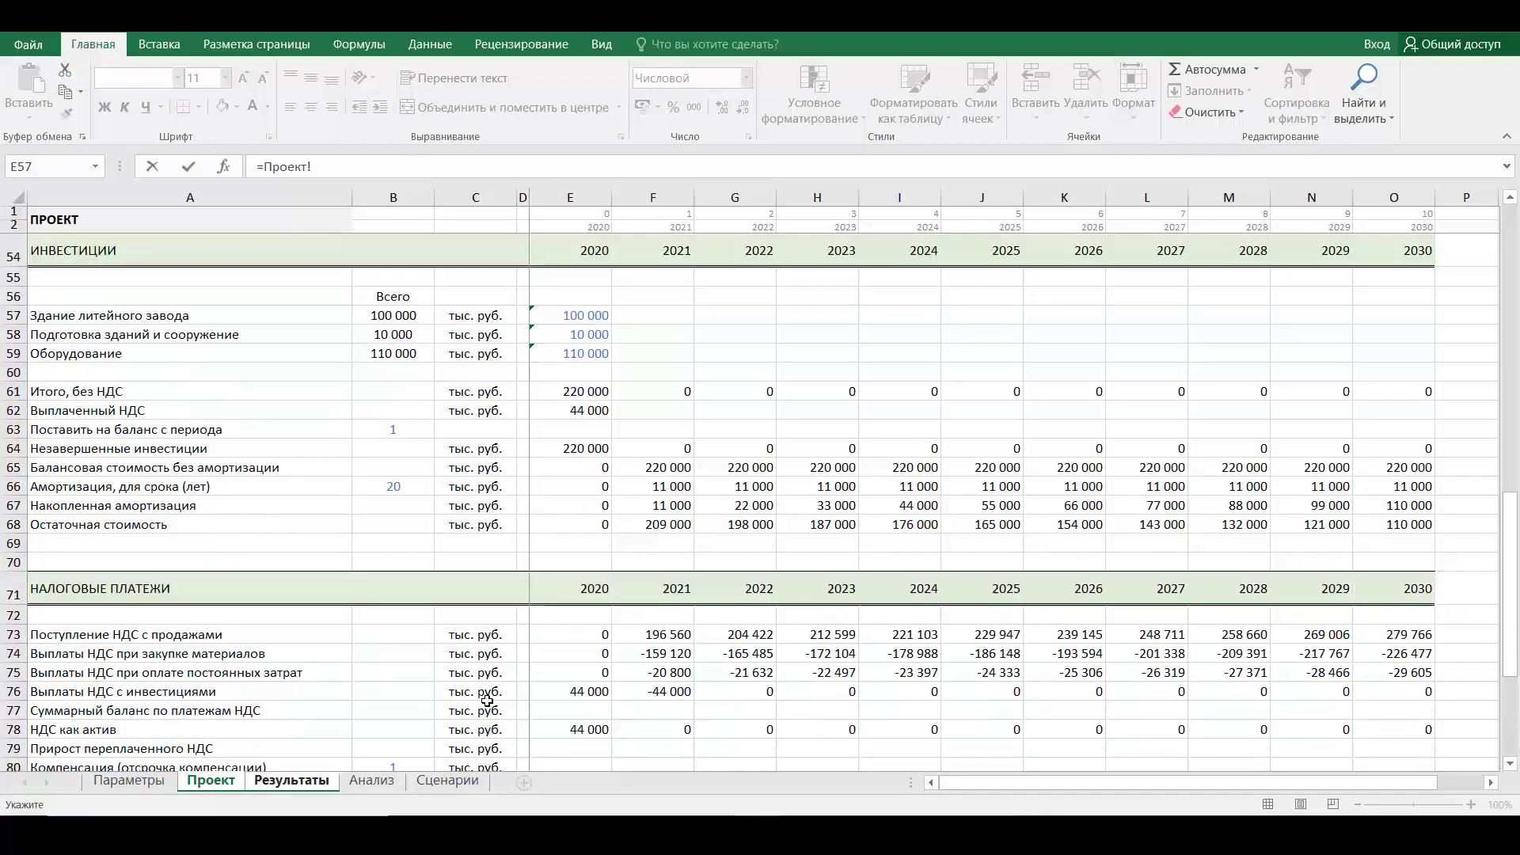
pyautogui.scroll(4, 487, 699)
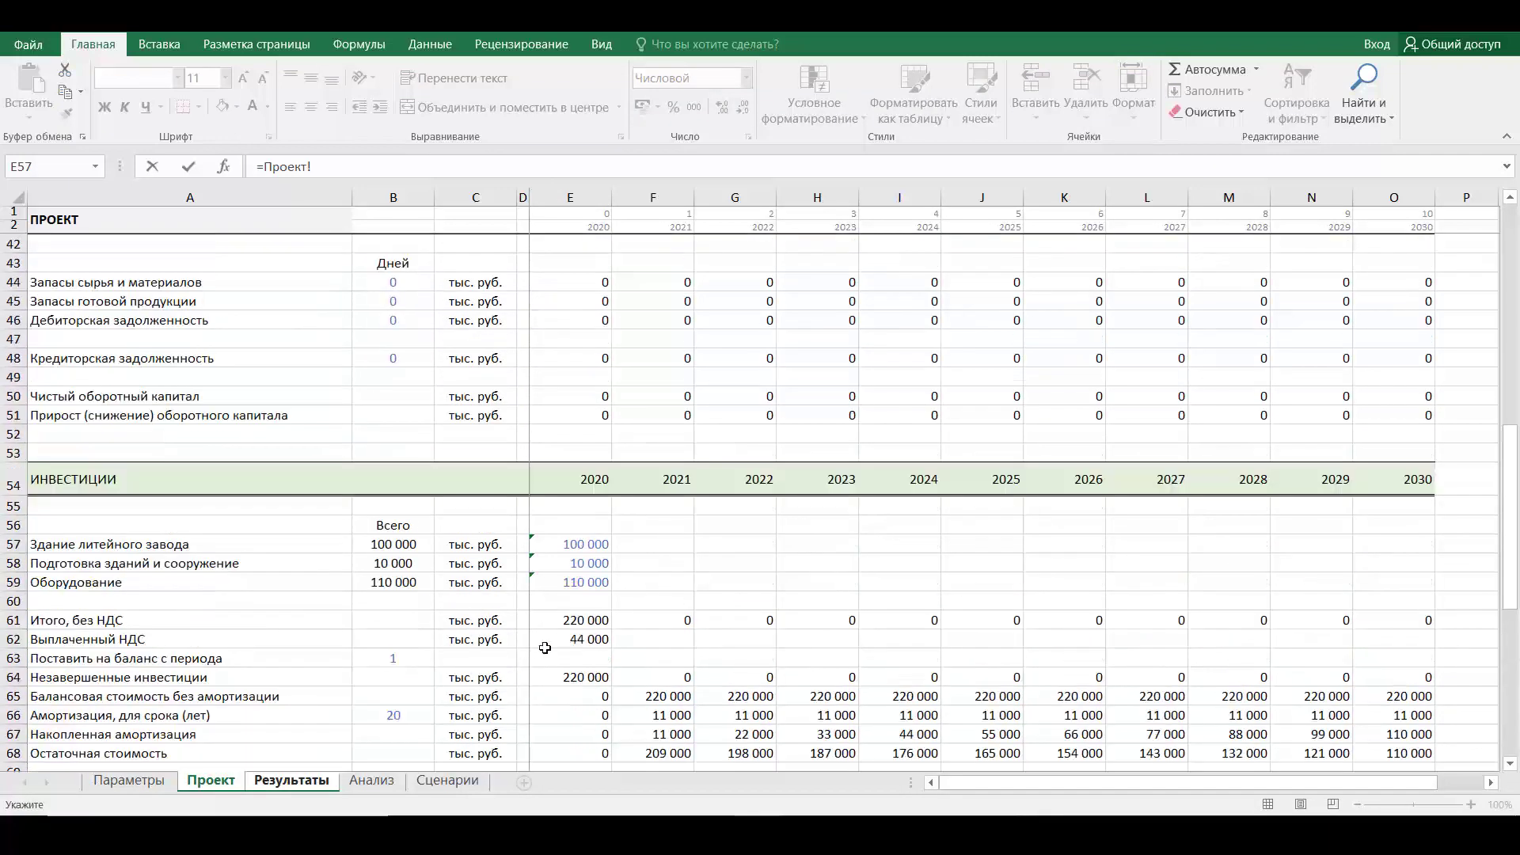
pyautogui.click(586, 622)
pyautogui.click(552, 679)
pyautogui.press('Return')
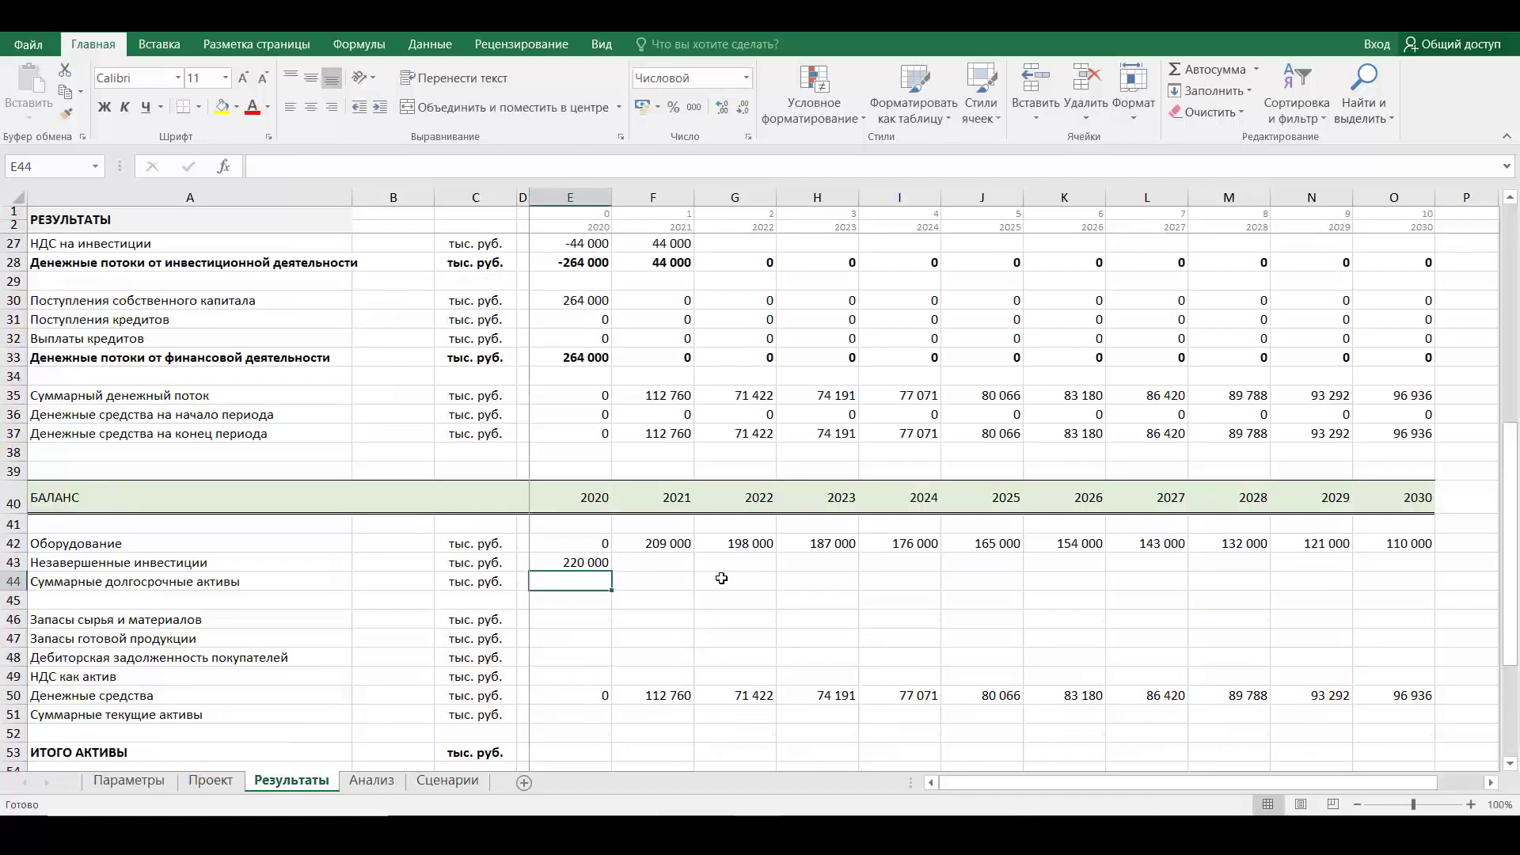
pyautogui.click(677, 565)
pyautogui.click(594, 558)
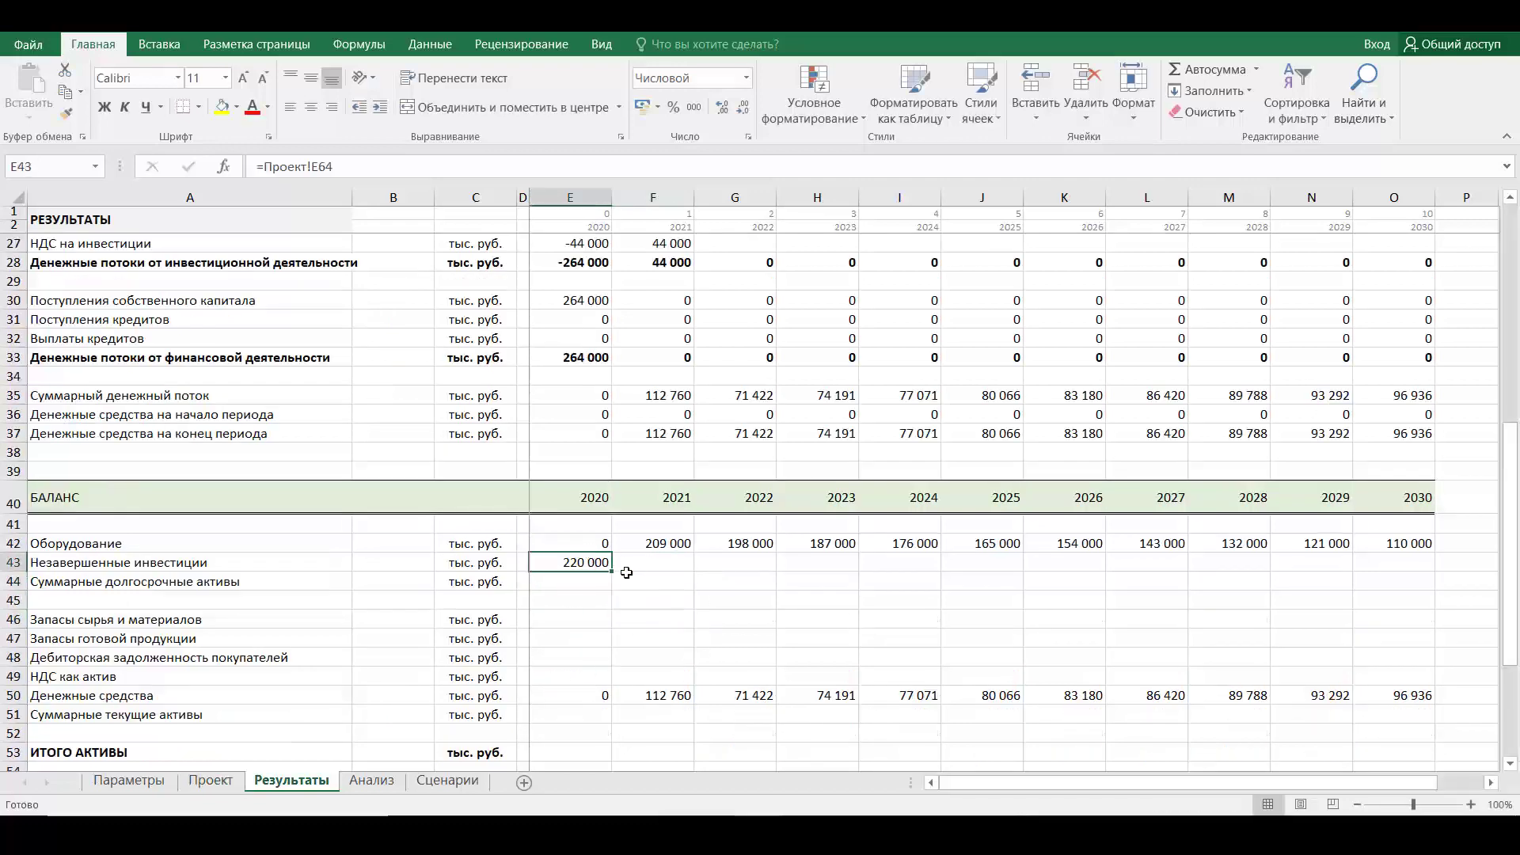
pyautogui.moveTo(611, 572); pyautogui.dragTo(1424, 571)
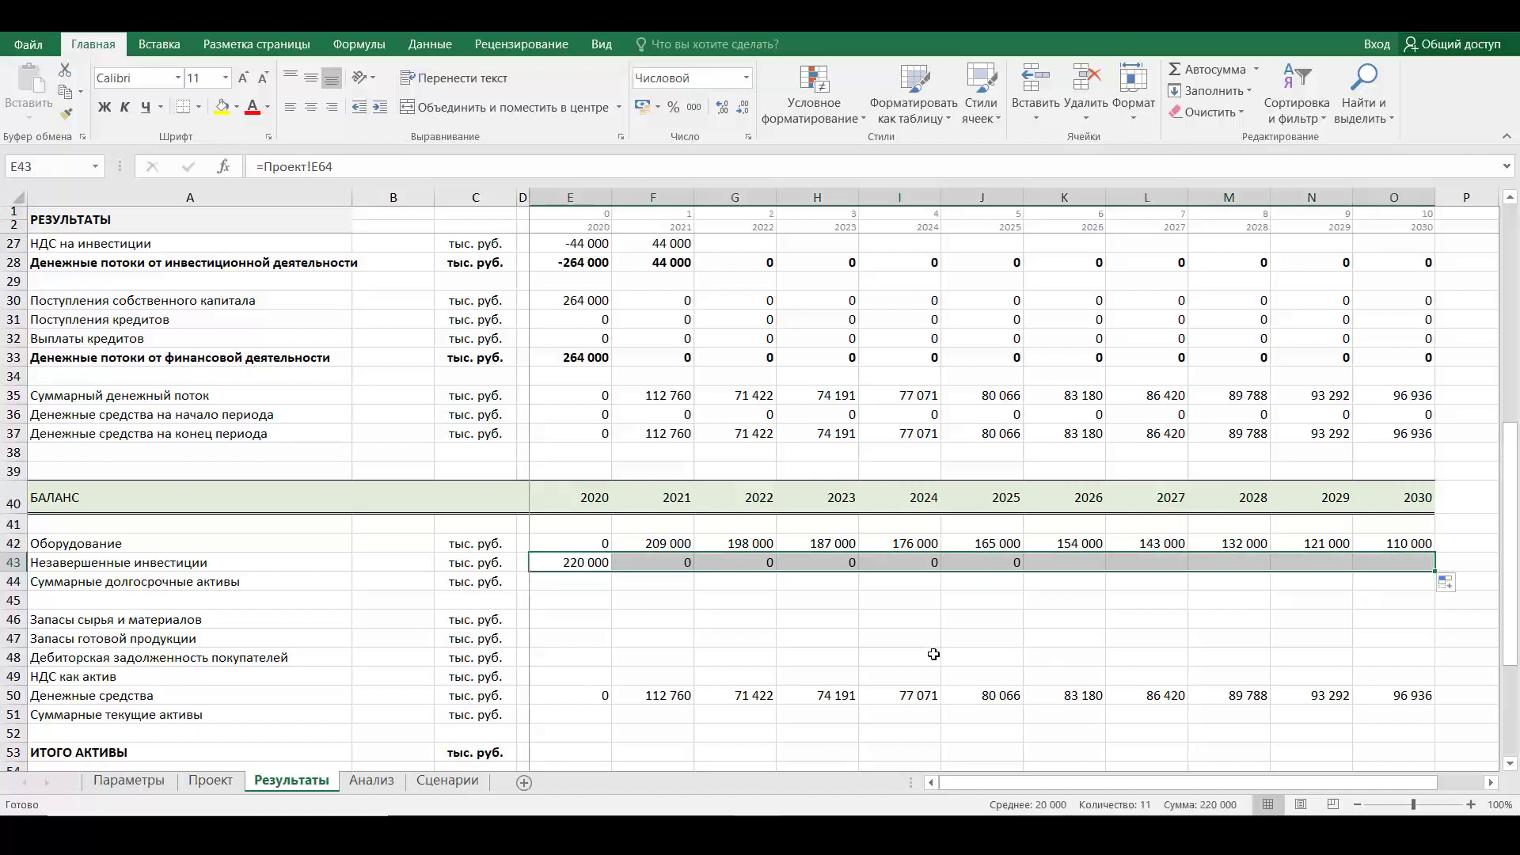
# Total Суммарные долгосрочные активы in E44 as =СУММ(E42:E43) and fill it across through 2030
pyautogui.click(642, 641)
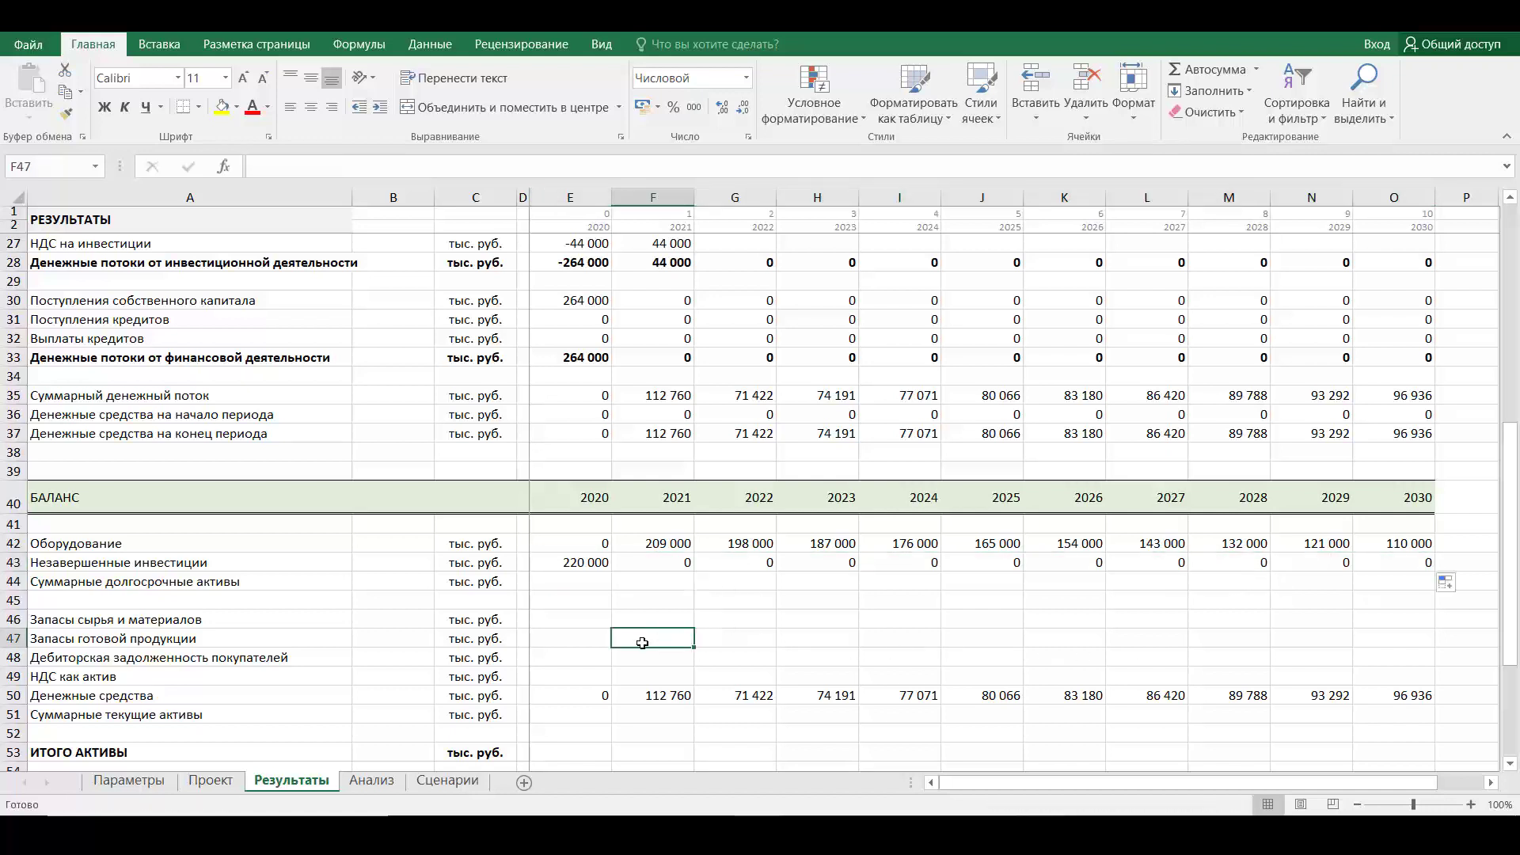
pyautogui.click(602, 588)
pyautogui.write('=сумм')
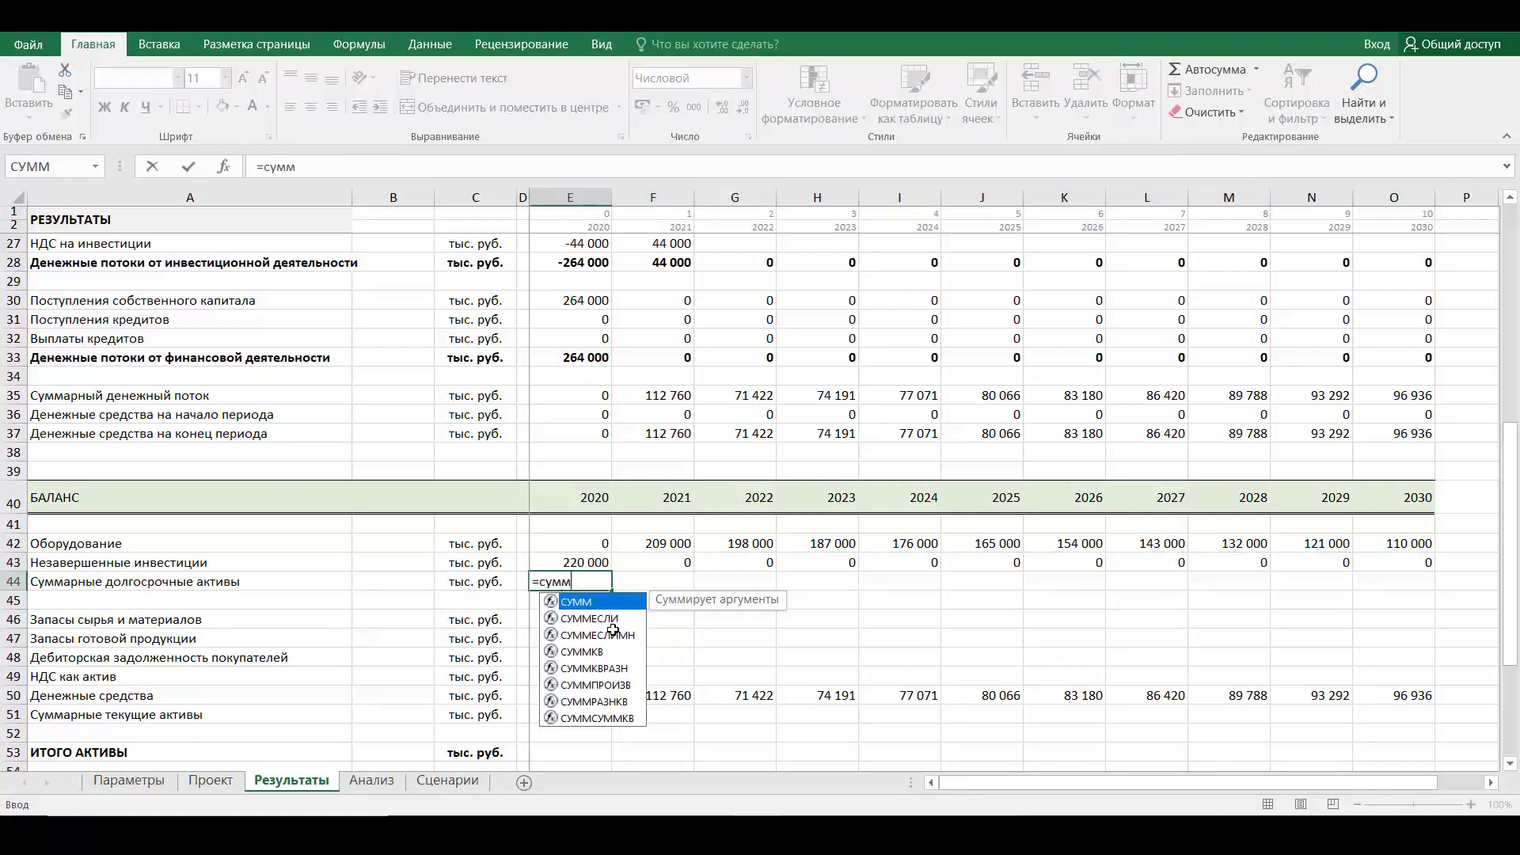
pyautogui.write('(')
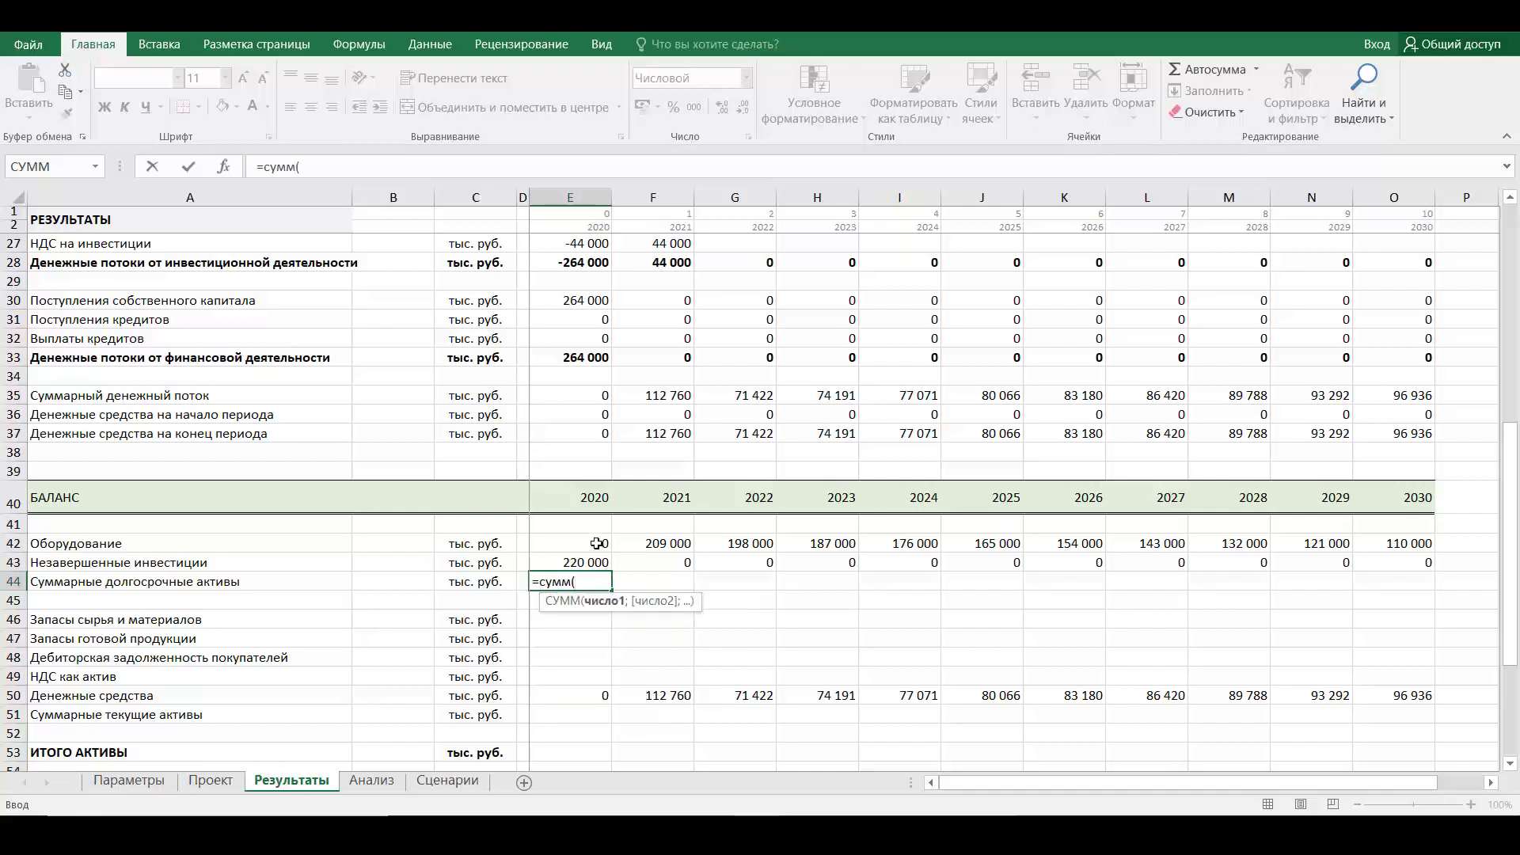
pyautogui.moveTo(595, 543); pyautogui.dragTo(594, 555)
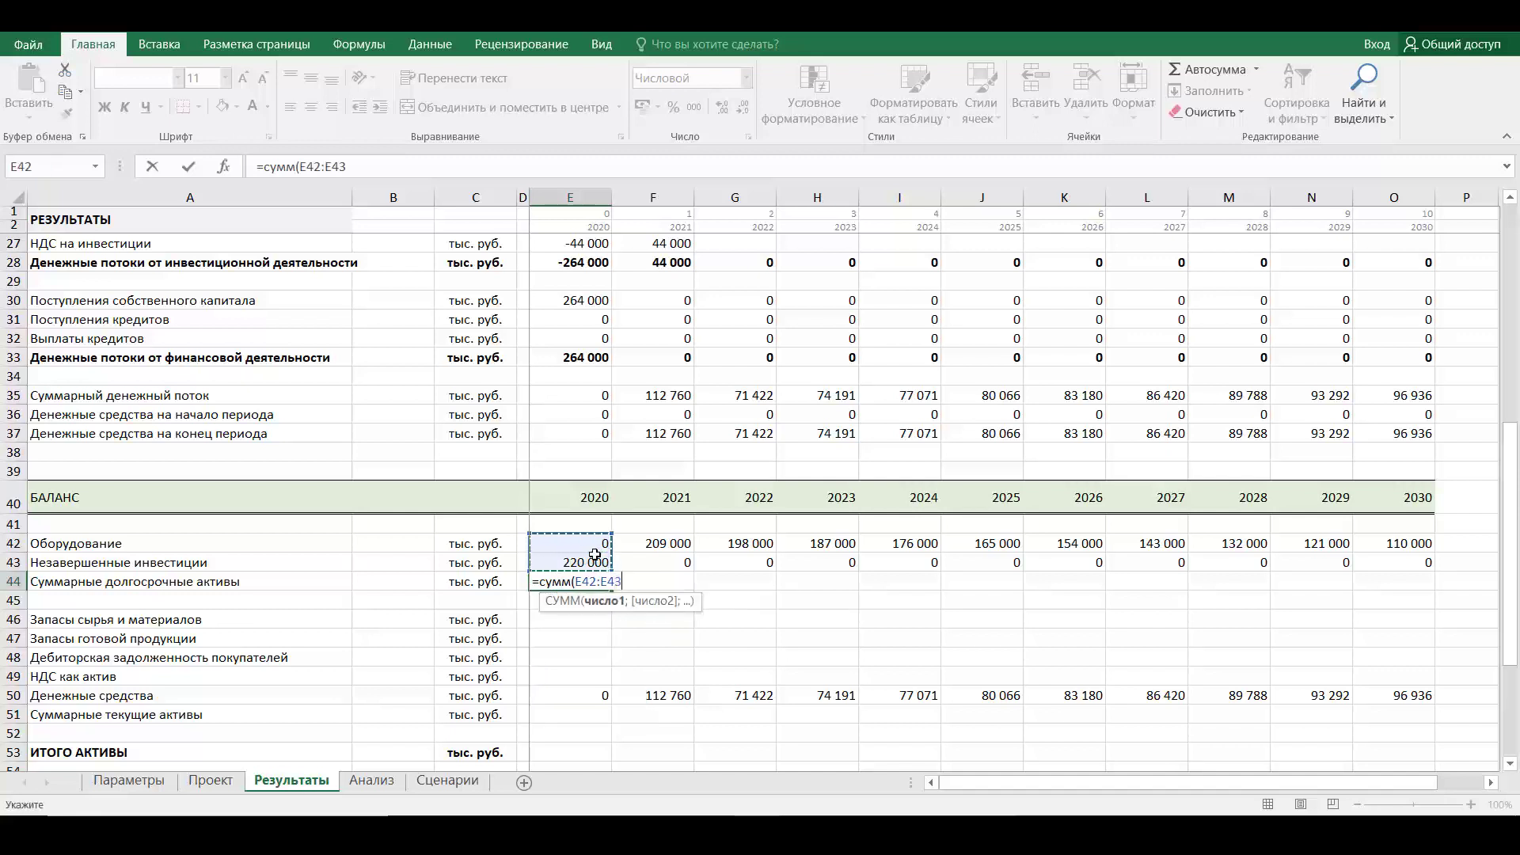
pyautogui.press('Return')
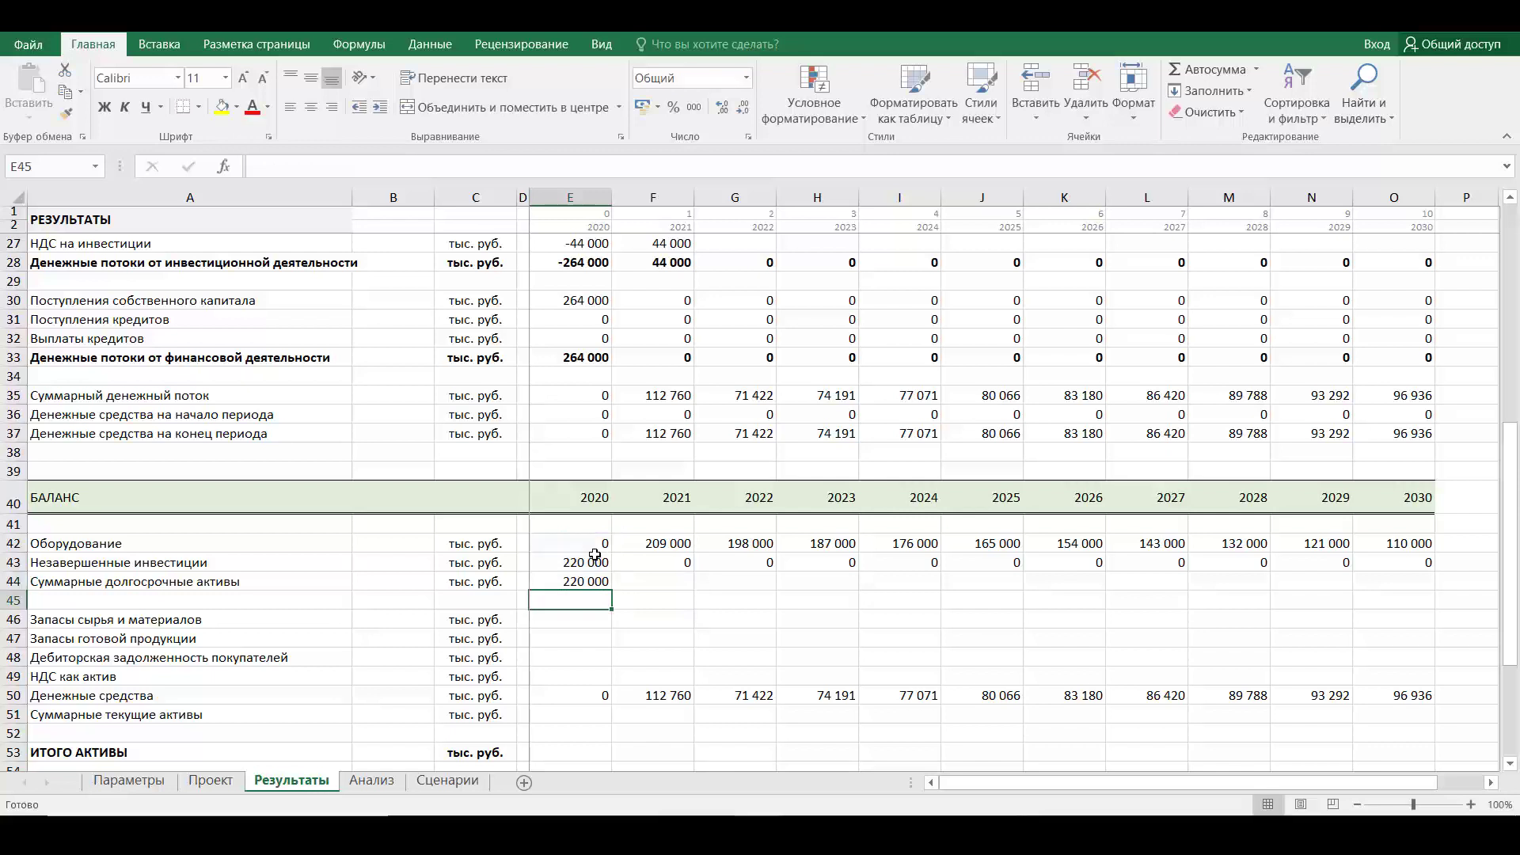
pyautogui.click(608, 581)
pyautogui.moveTo(612, 590); pyautogui.dragTo(1462, 600)
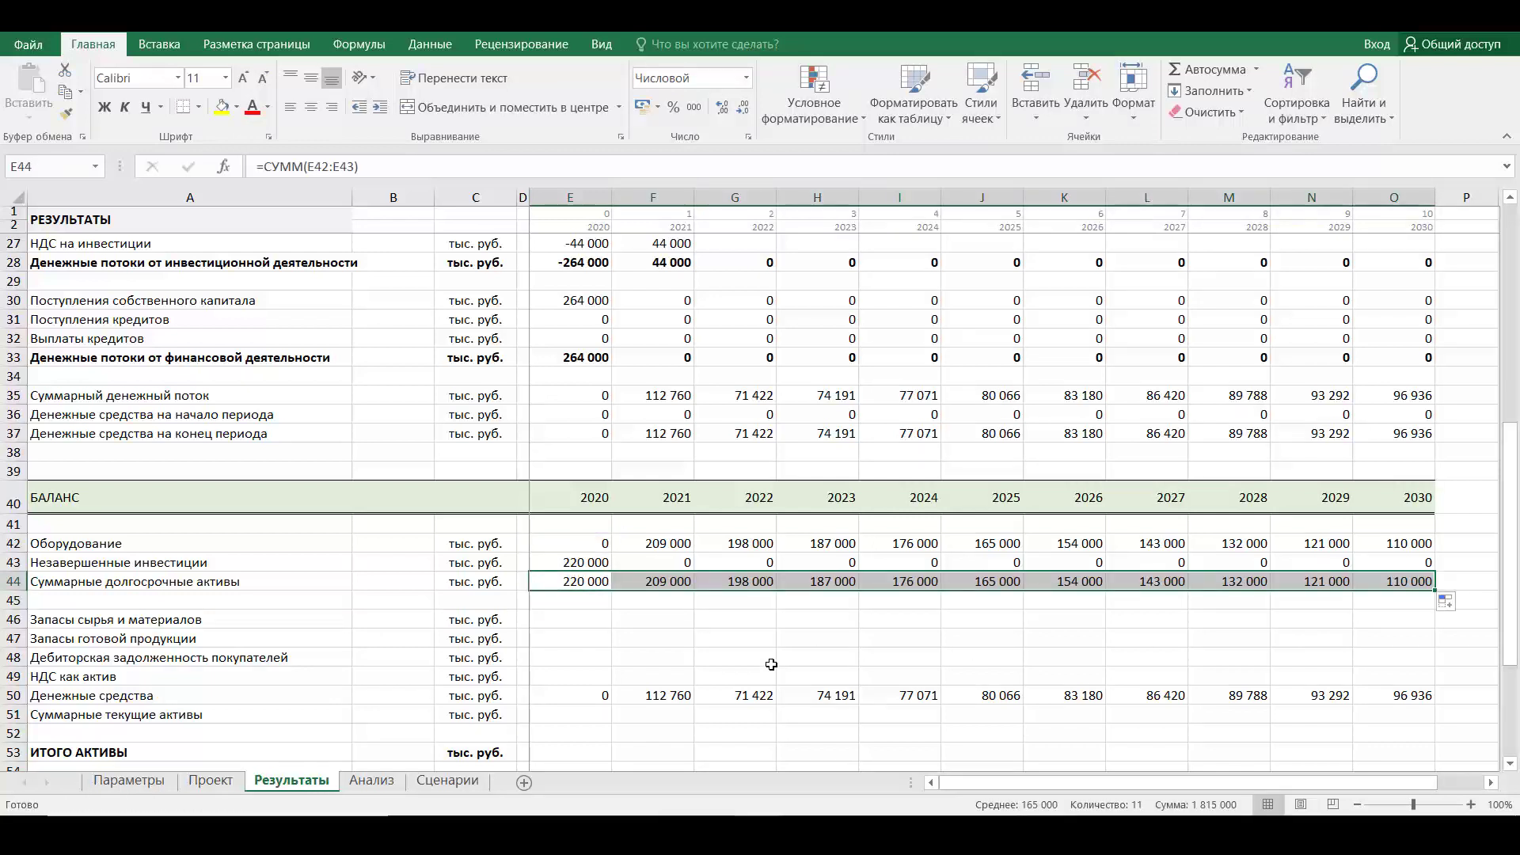
pyautogui.scroll(-2, 772, 664)
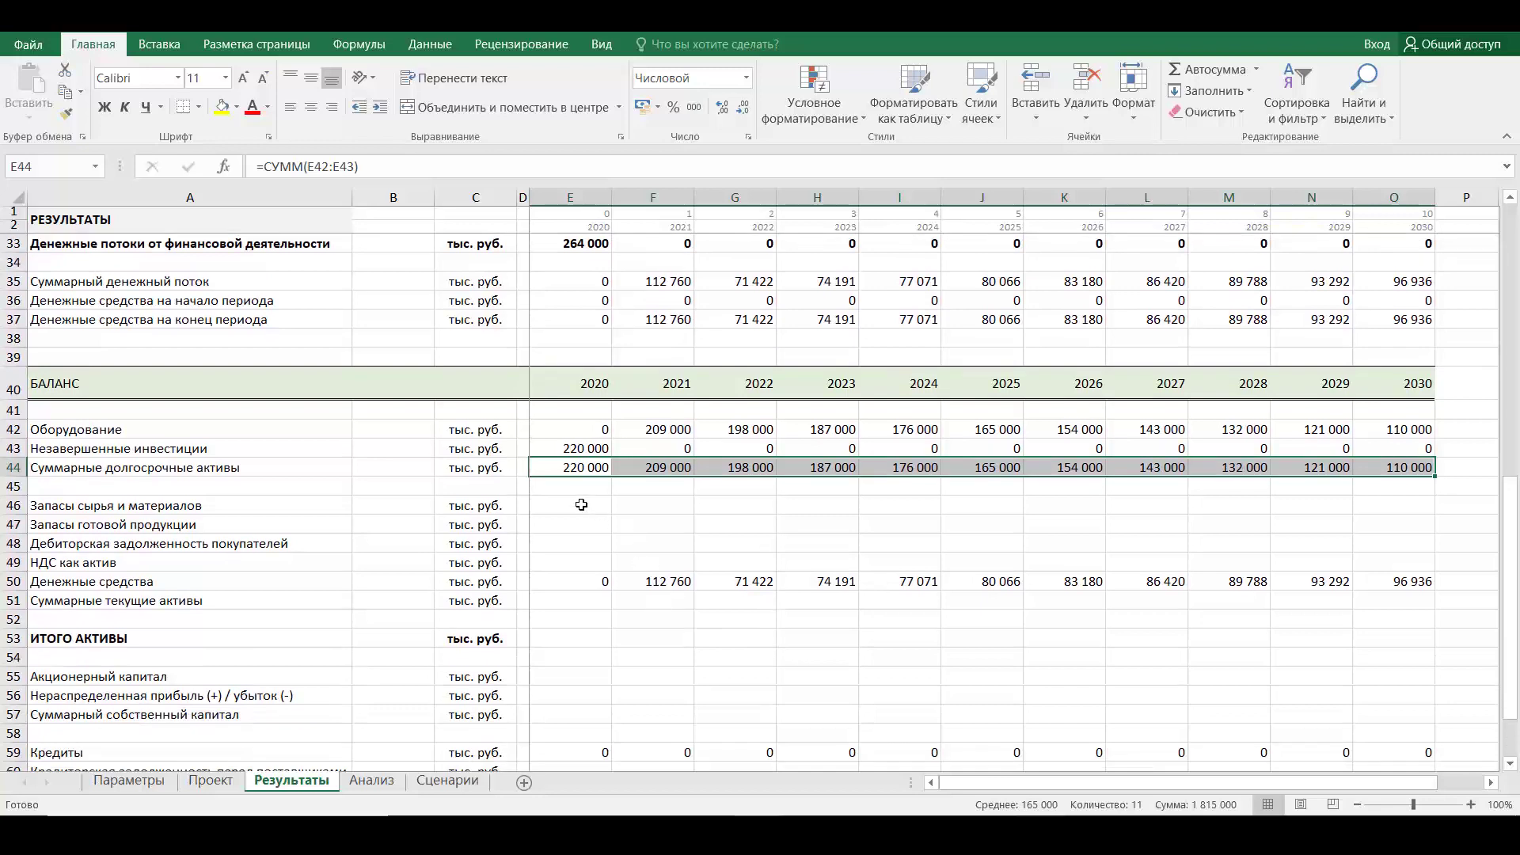
# Link Запасы сырья и материалов in E46 to the Проект sheet as =Проект!E44
pyautogui.click(581, 505)
pyautogui.write('=')
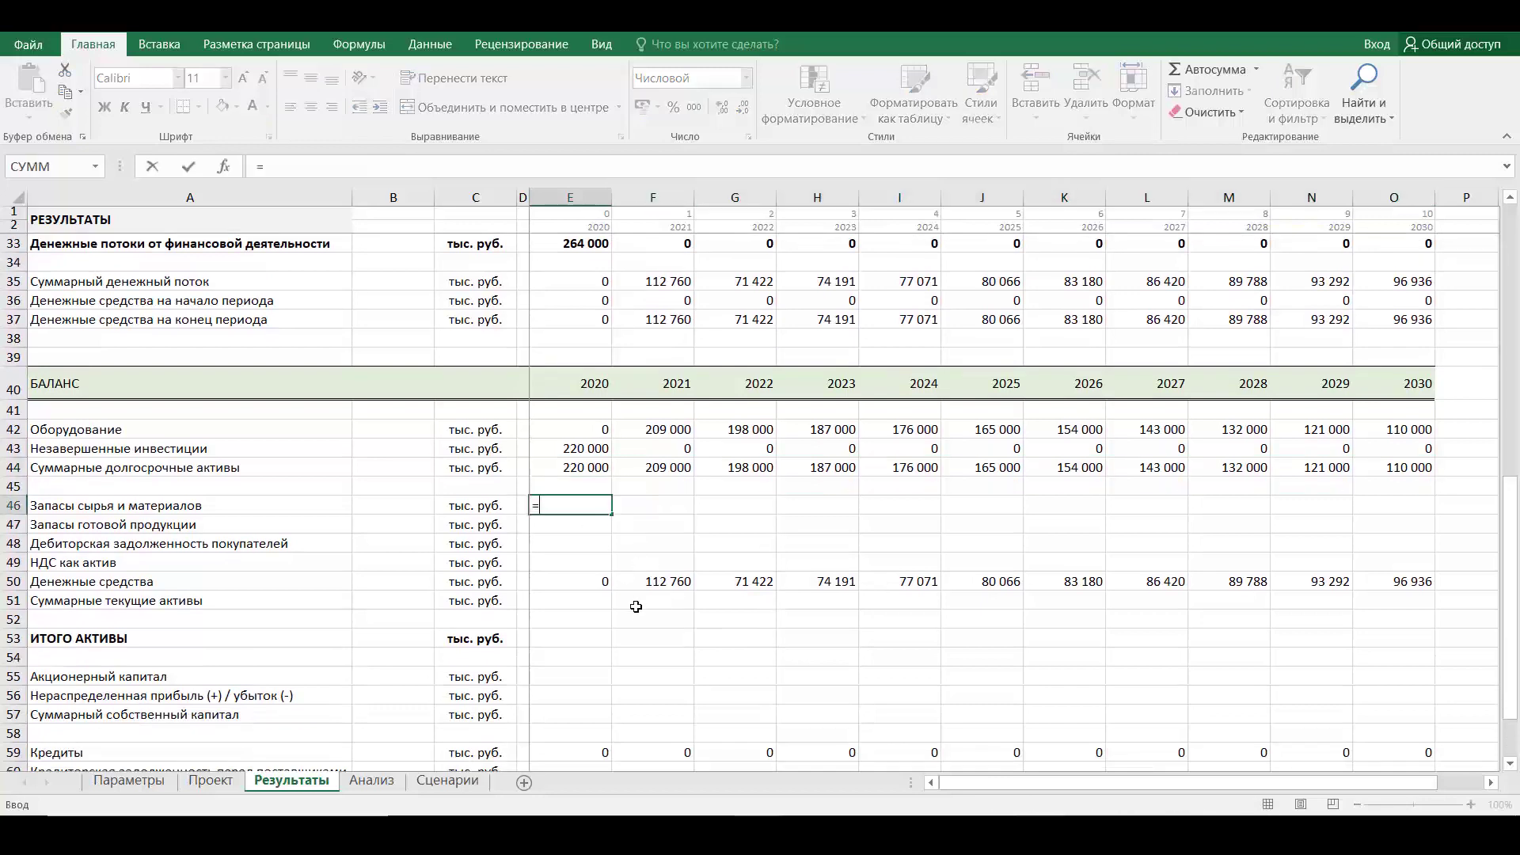
pyautogui.click(213, 782)
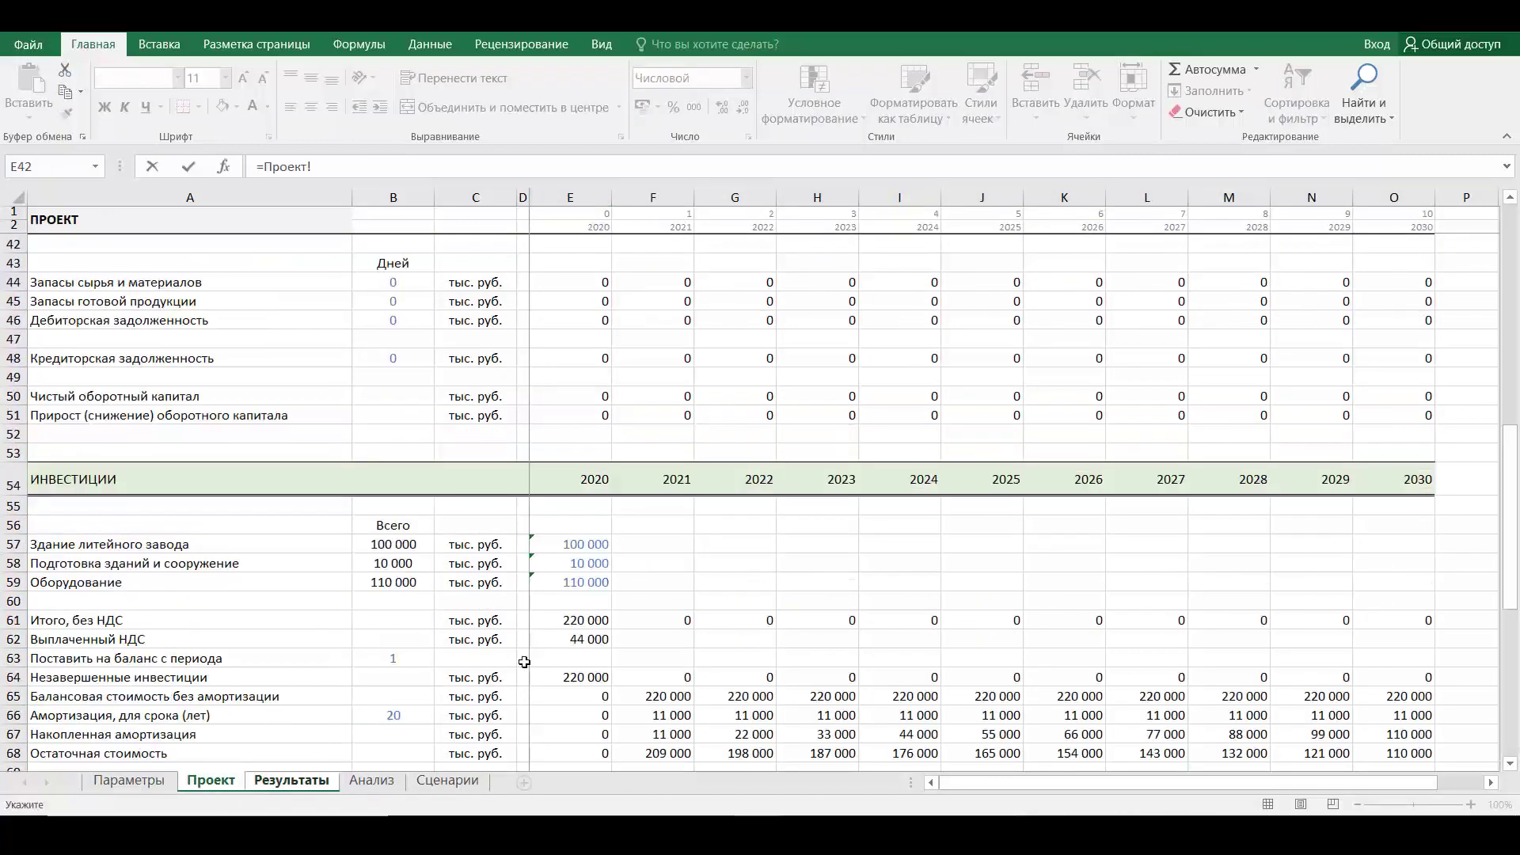
pyautogui.scroll(-9, 588, 638)
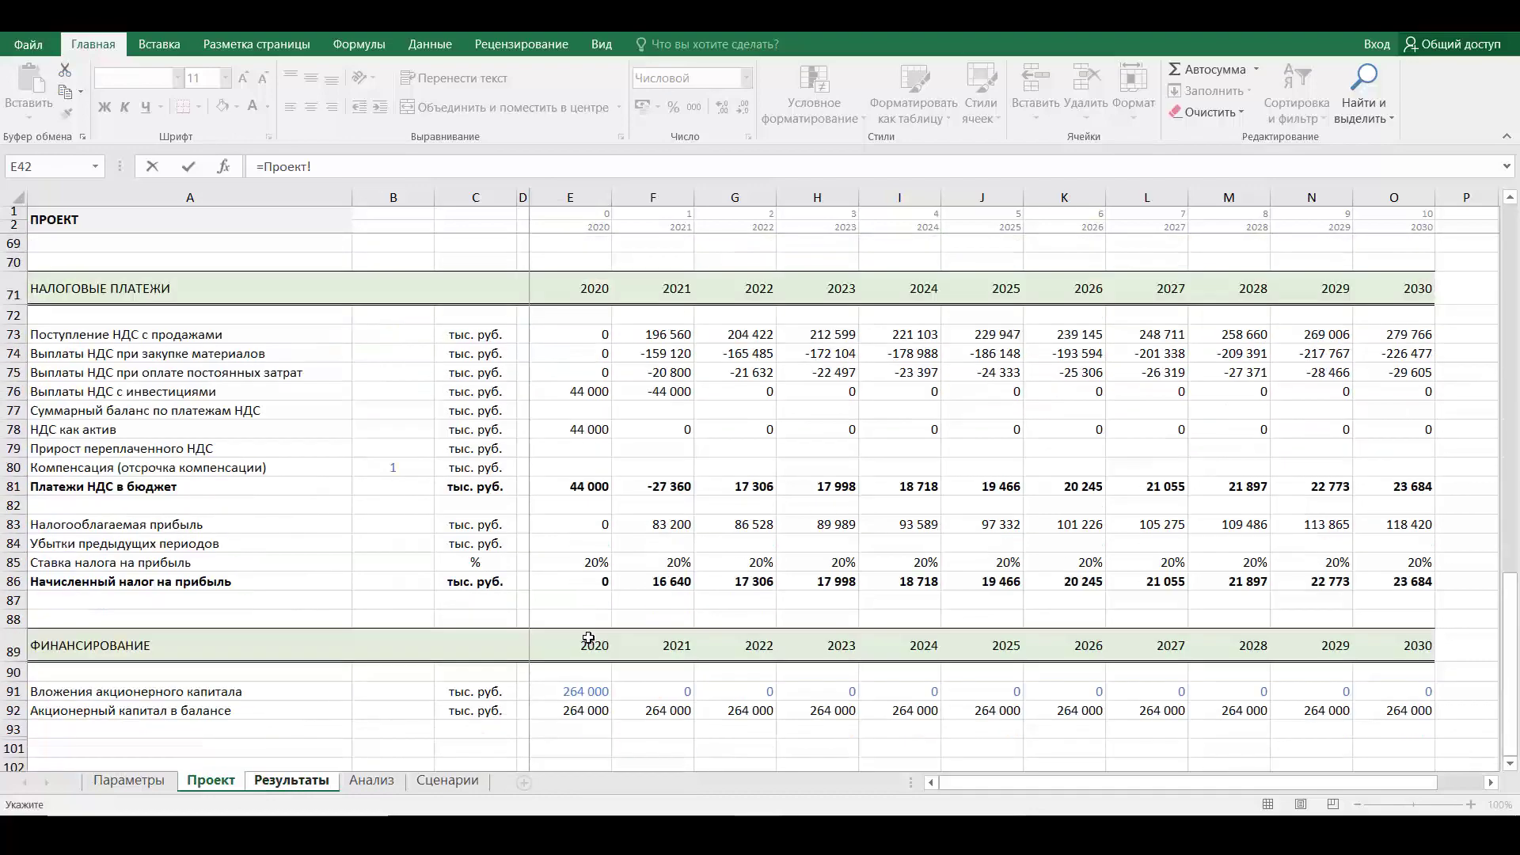
pyautogui.scroll(13, 588, 638)
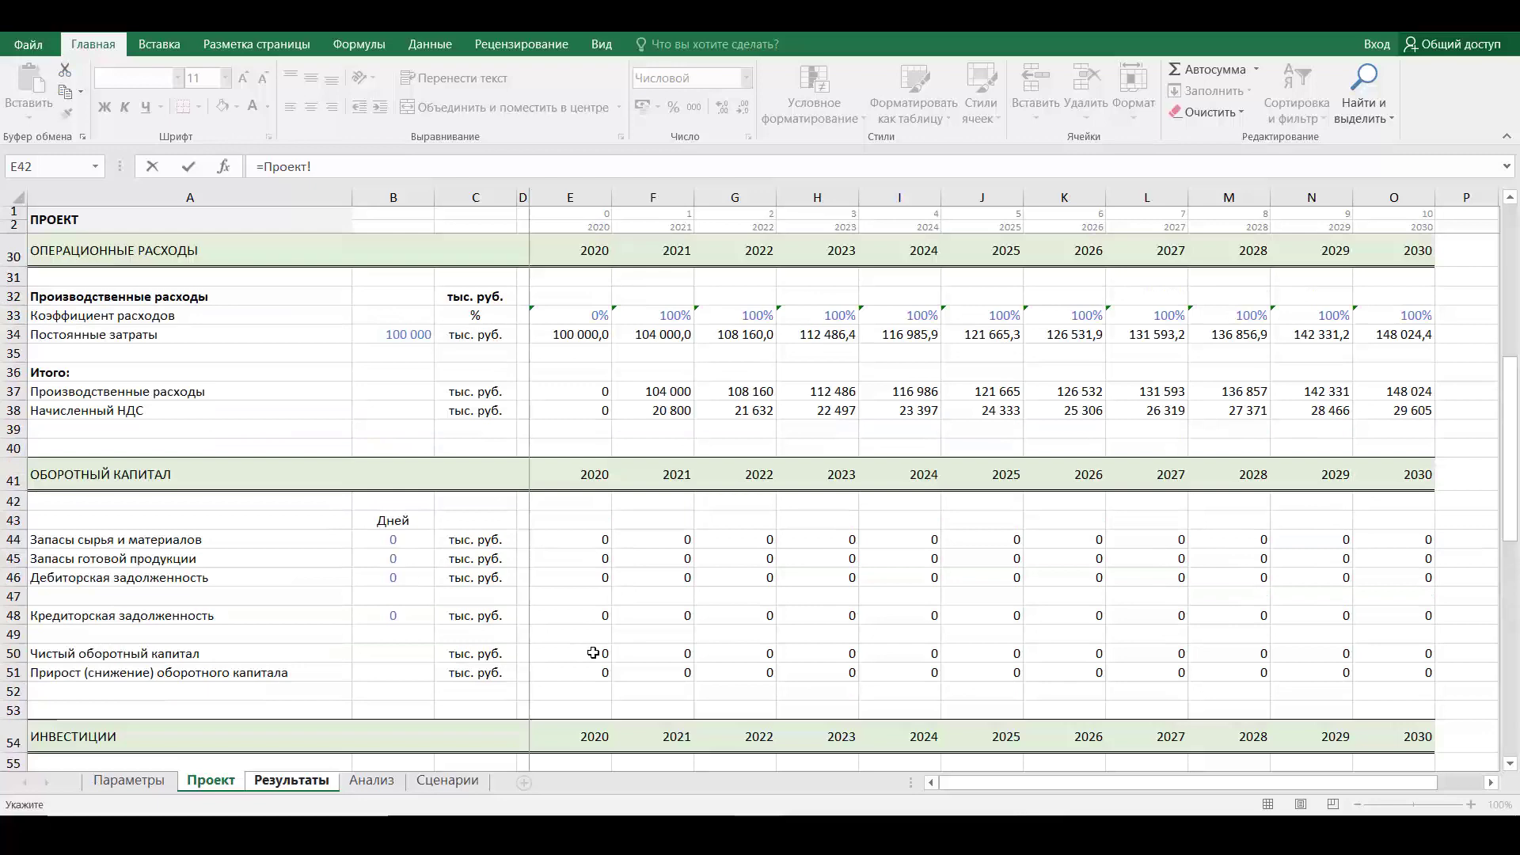
pyautogui.click(590, 538)
pyautogui.press('Return')
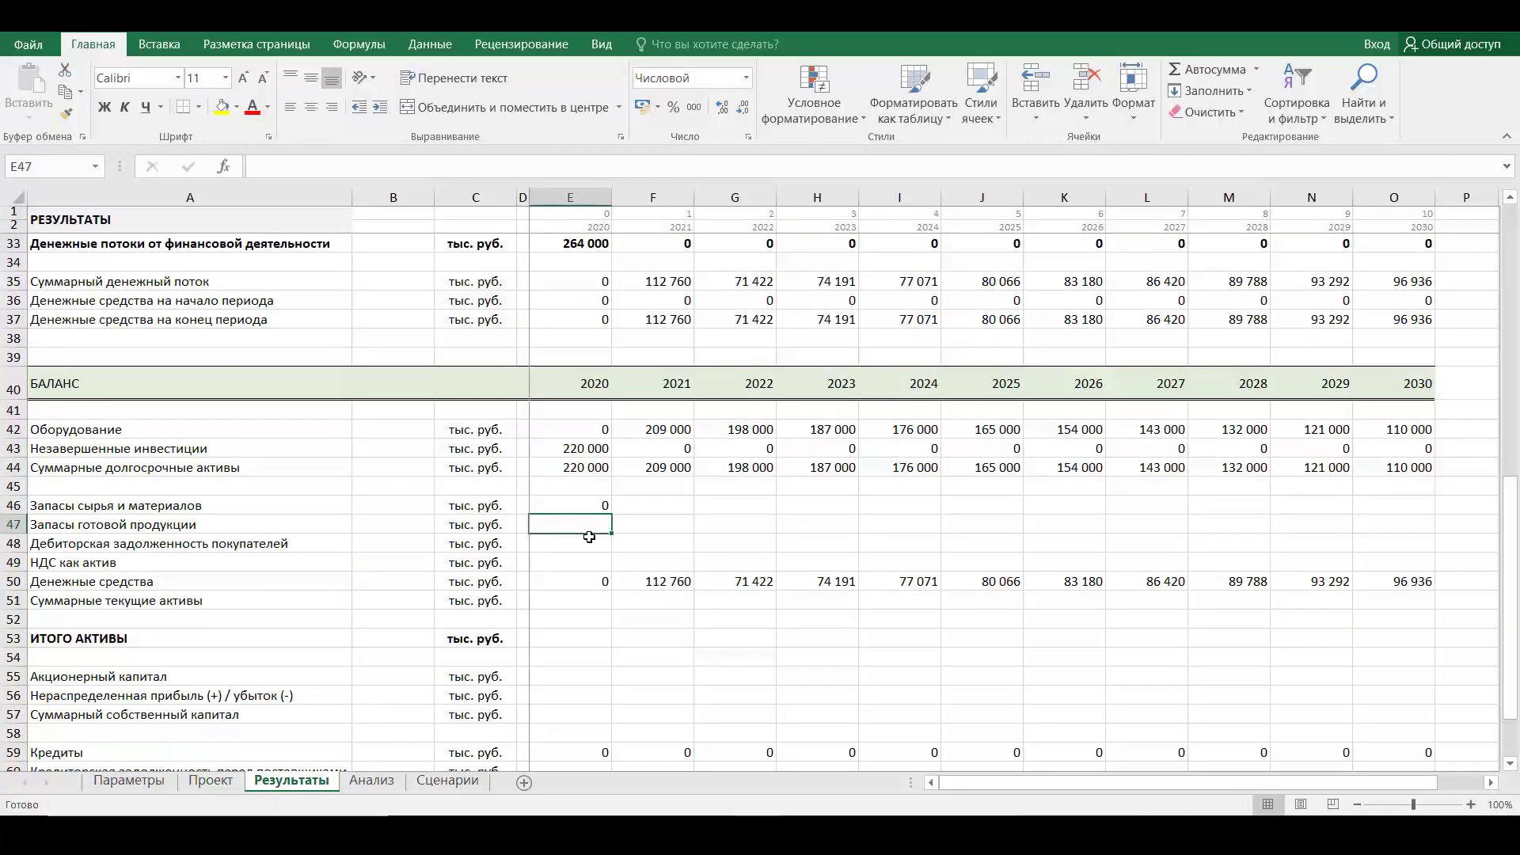
# Link Запасы готовой продукции in E47 as =Проект!E45 and Дебиторская задолженность покупателей in E48 as =Проект!E46
pyautogui.write('=')
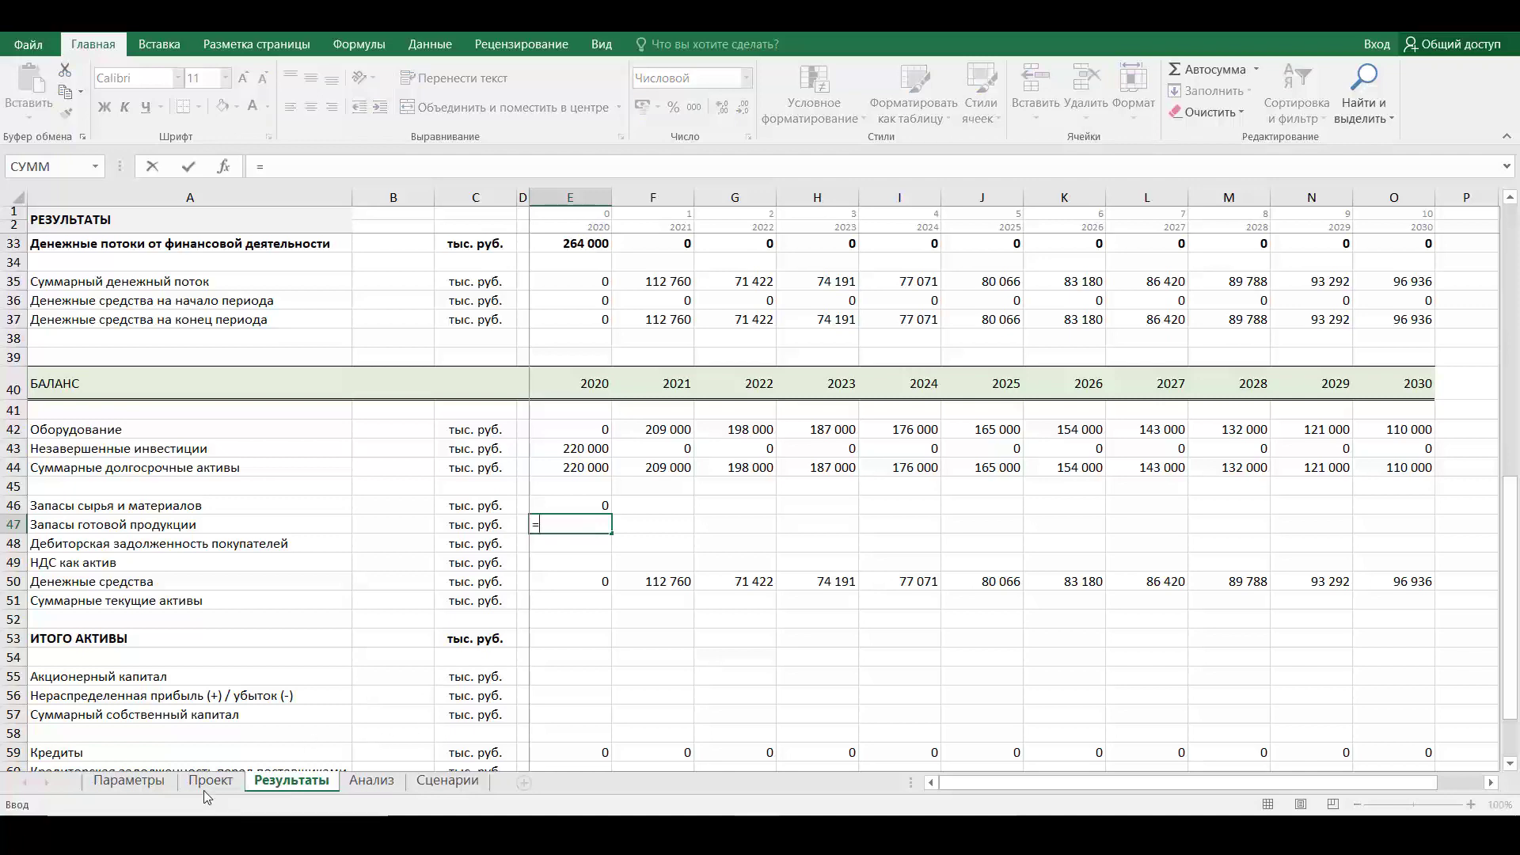
pyautogui.click(210, 782)
pyautogui.click(604, 561)
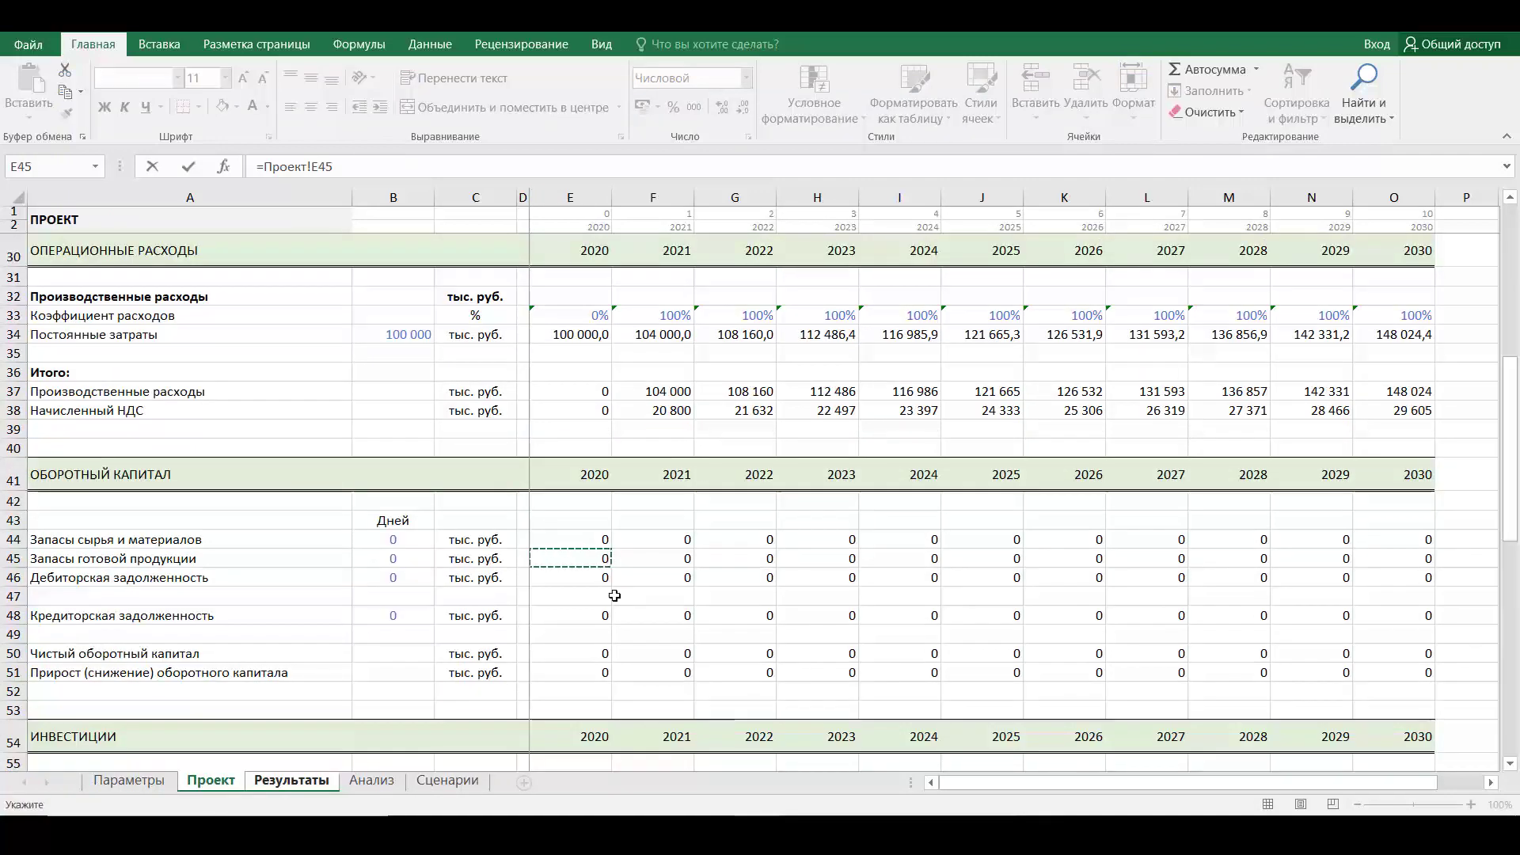
pyautogui.press('Return')
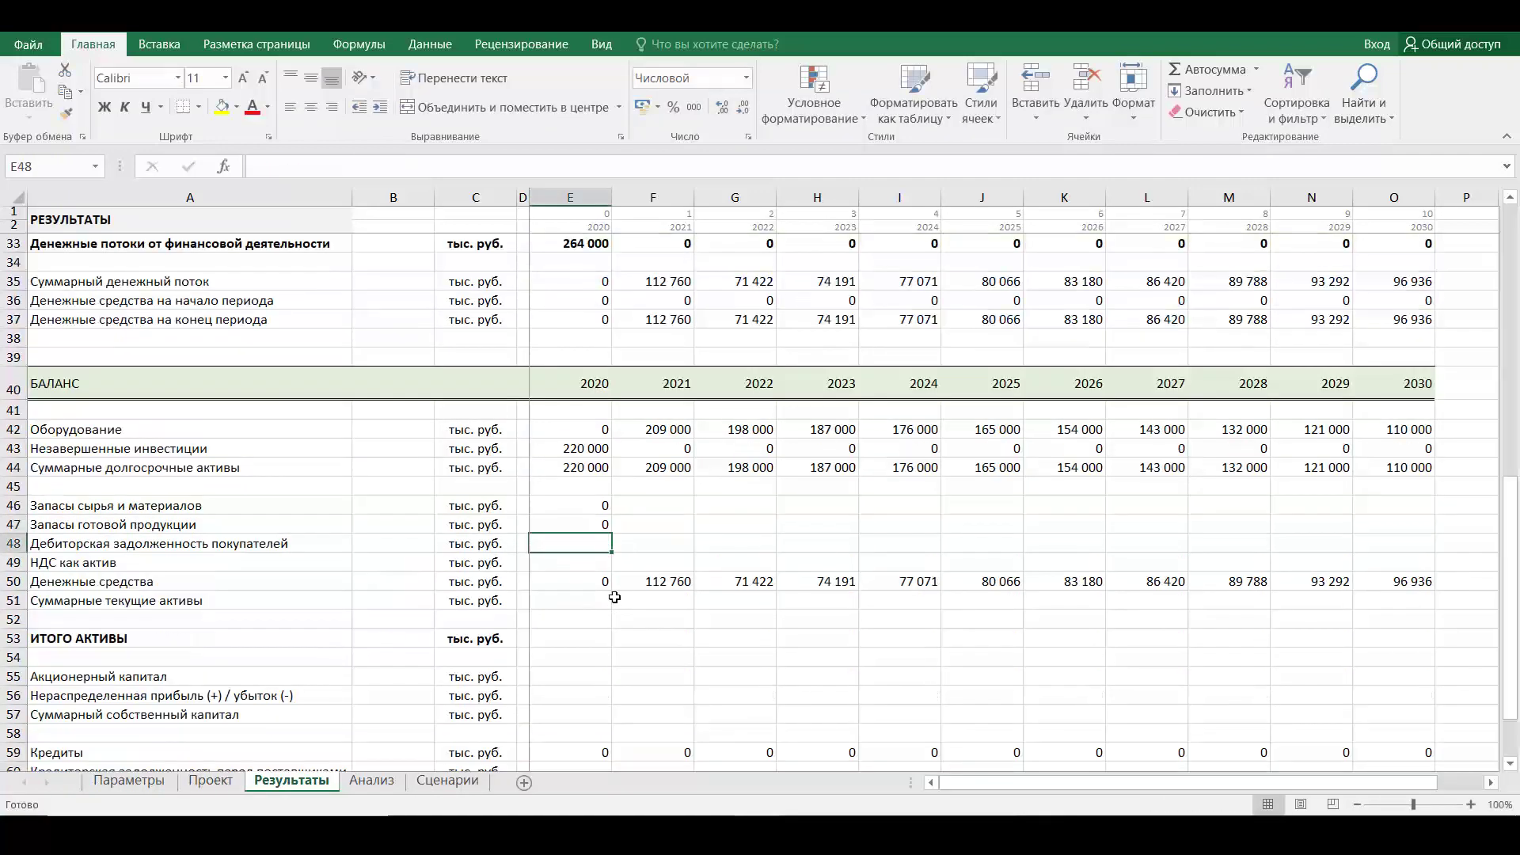
pyautogui.write('=')
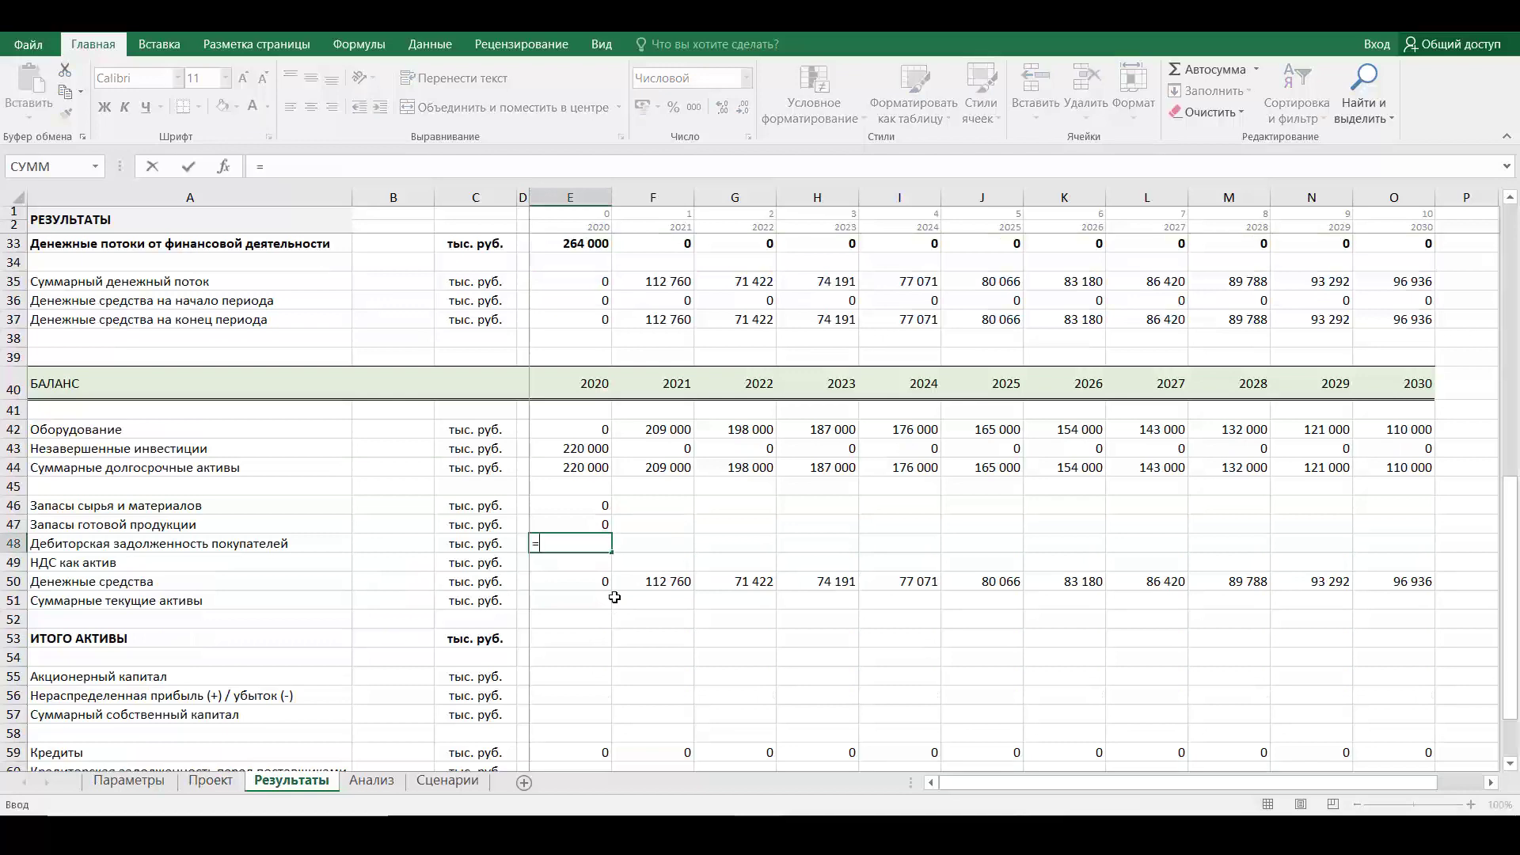
pyautogui.click(210, 782)
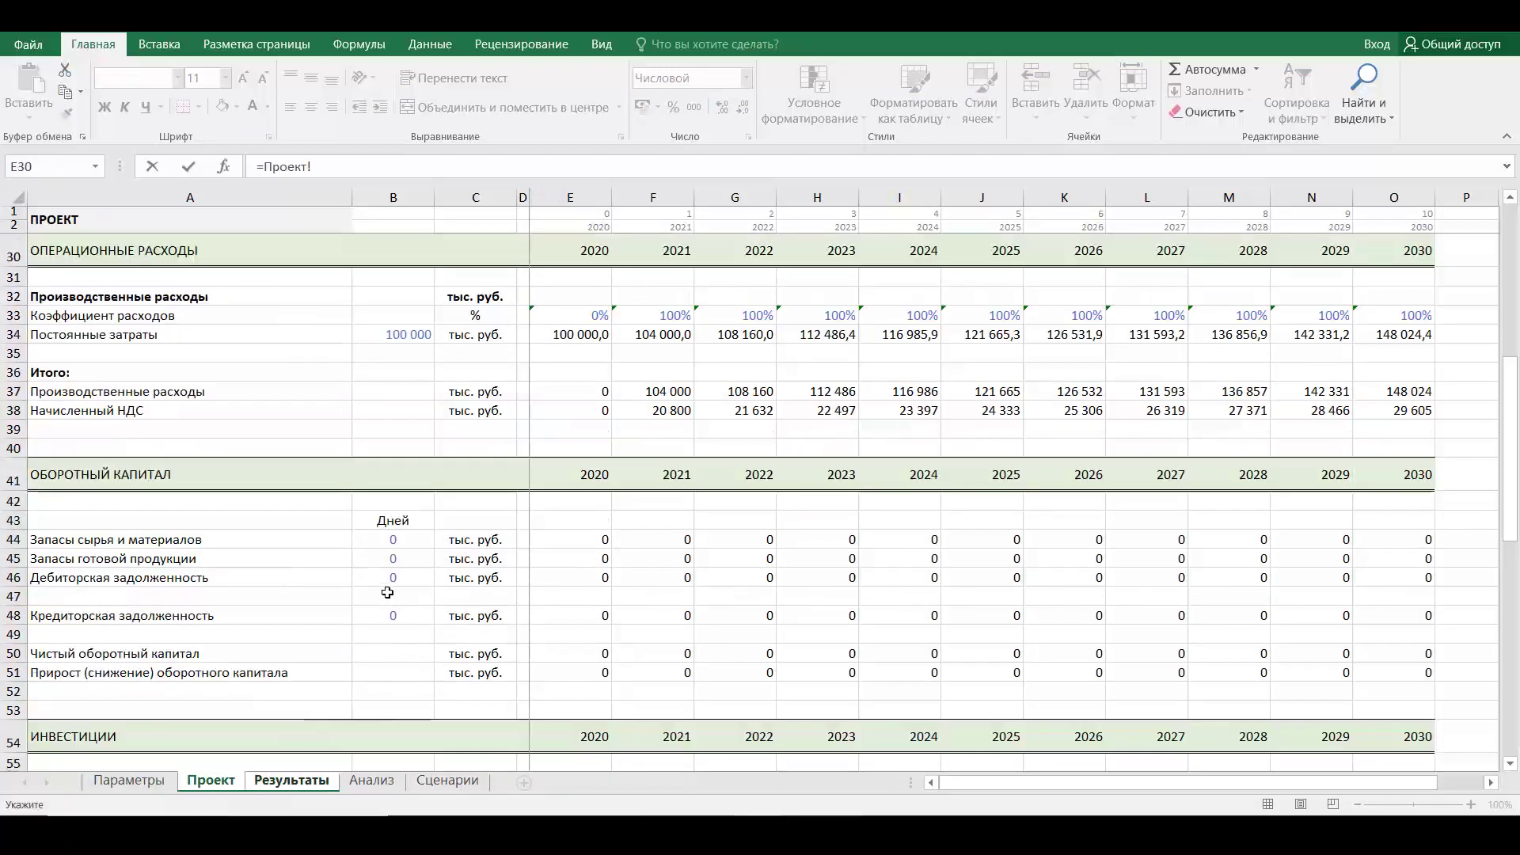
pyautogui.click(580, 581)
pyautogui.press('Return')
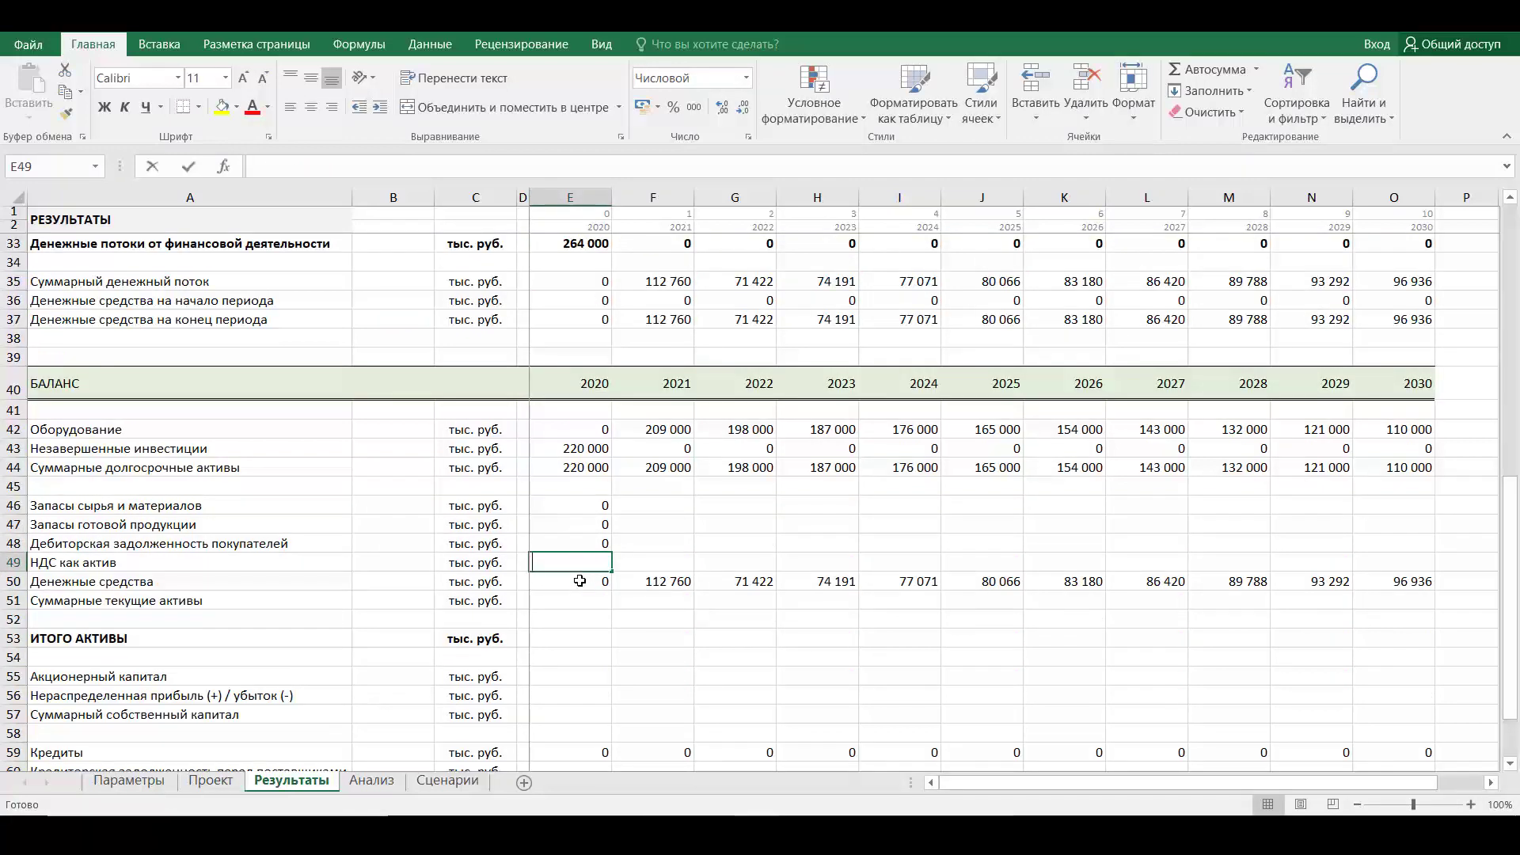
# Link НДС как актив in E49 to the Проект sheet as =Проект!E78 and fill it across through 2030
pyautogui.write('=')
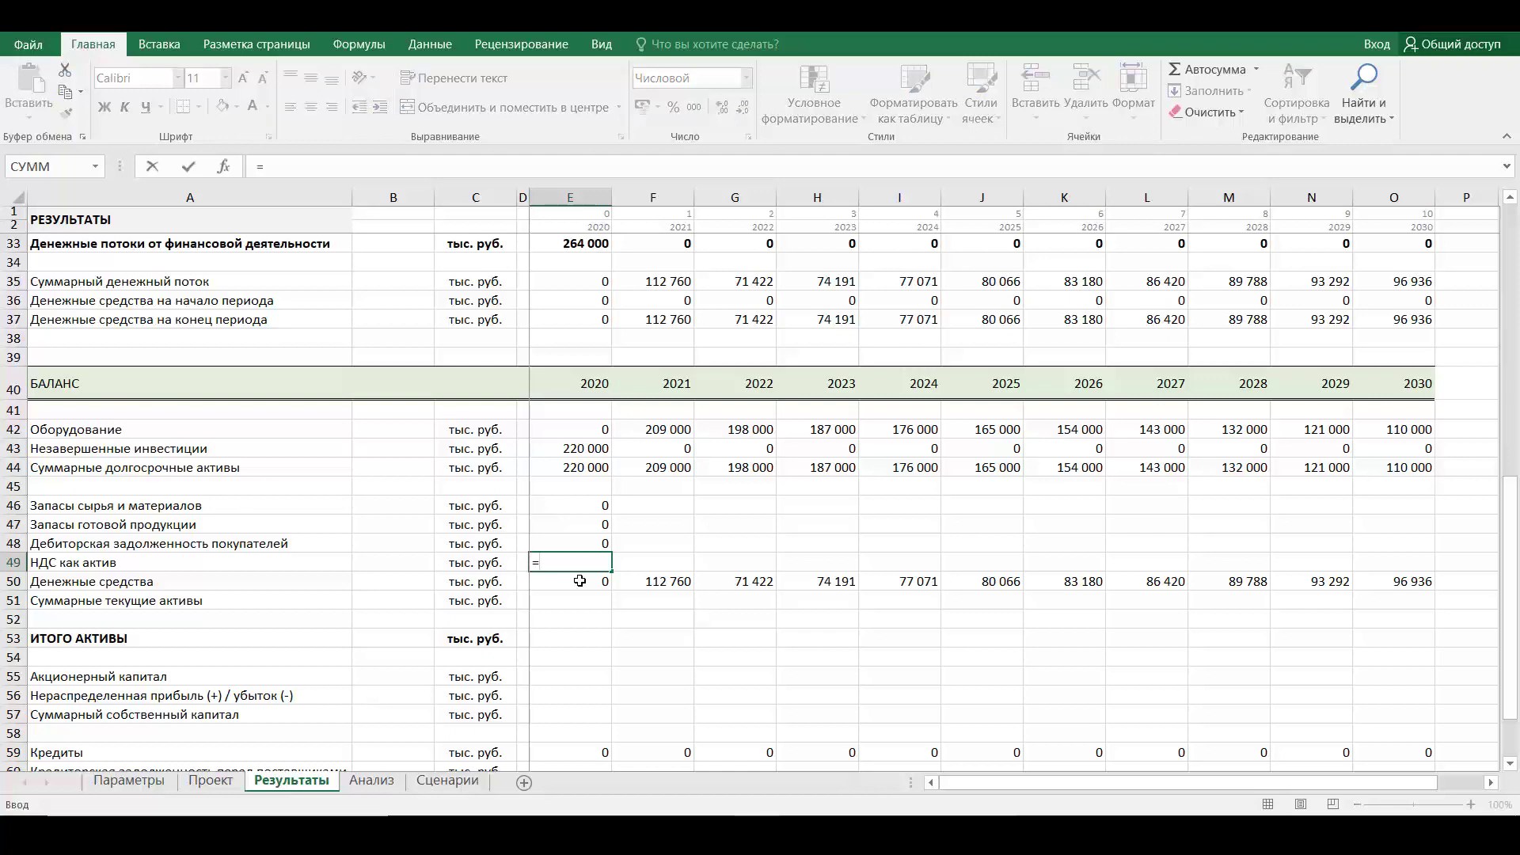
pyautogui.click(210, 781)
pyautogui.scroll(6, 543, 648)
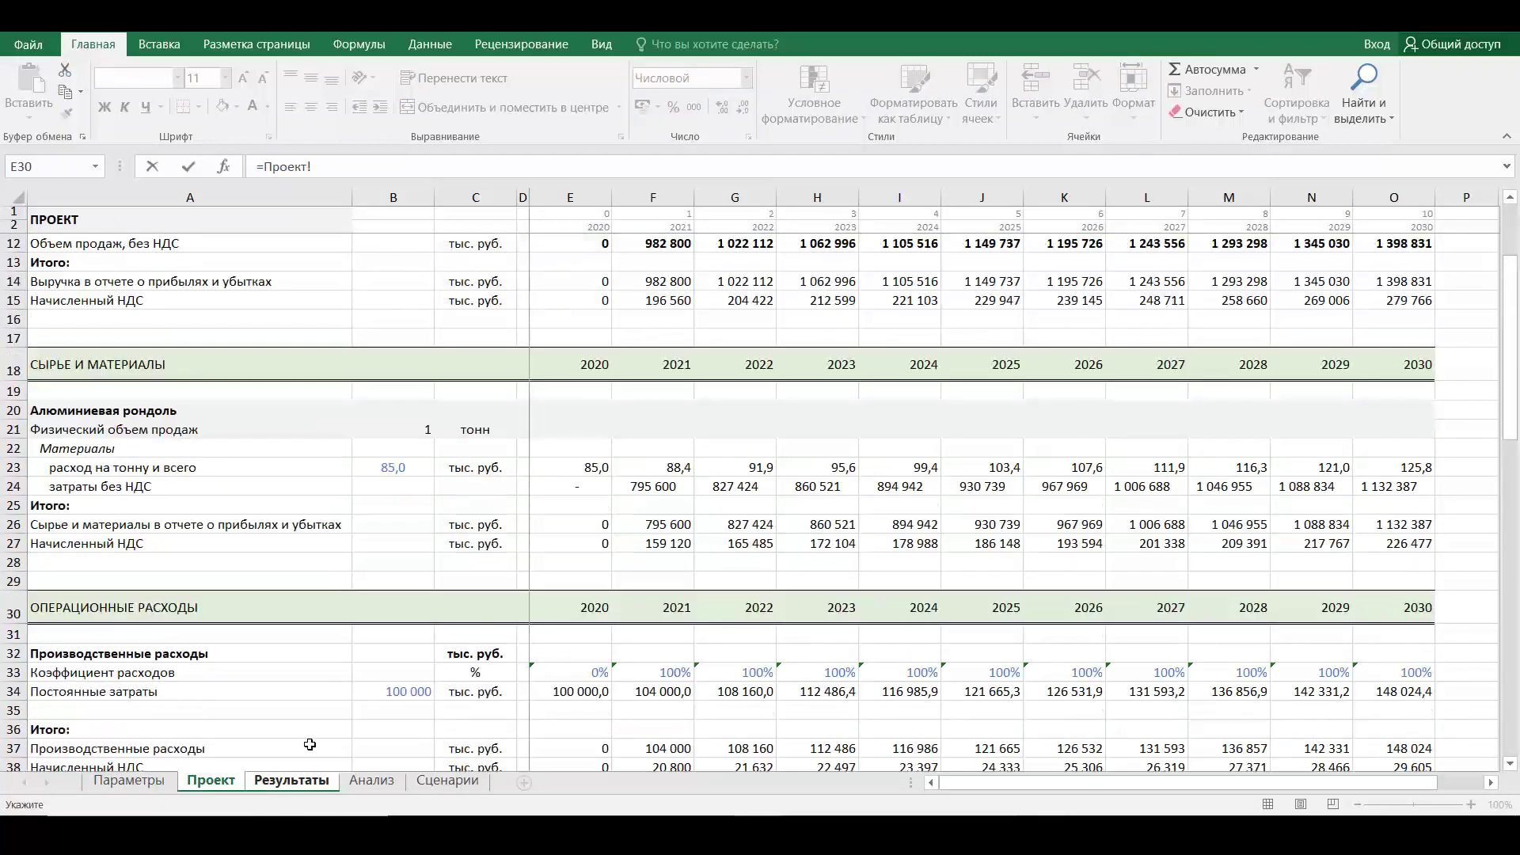
pyautogui.scroll(-11, 497, 671)
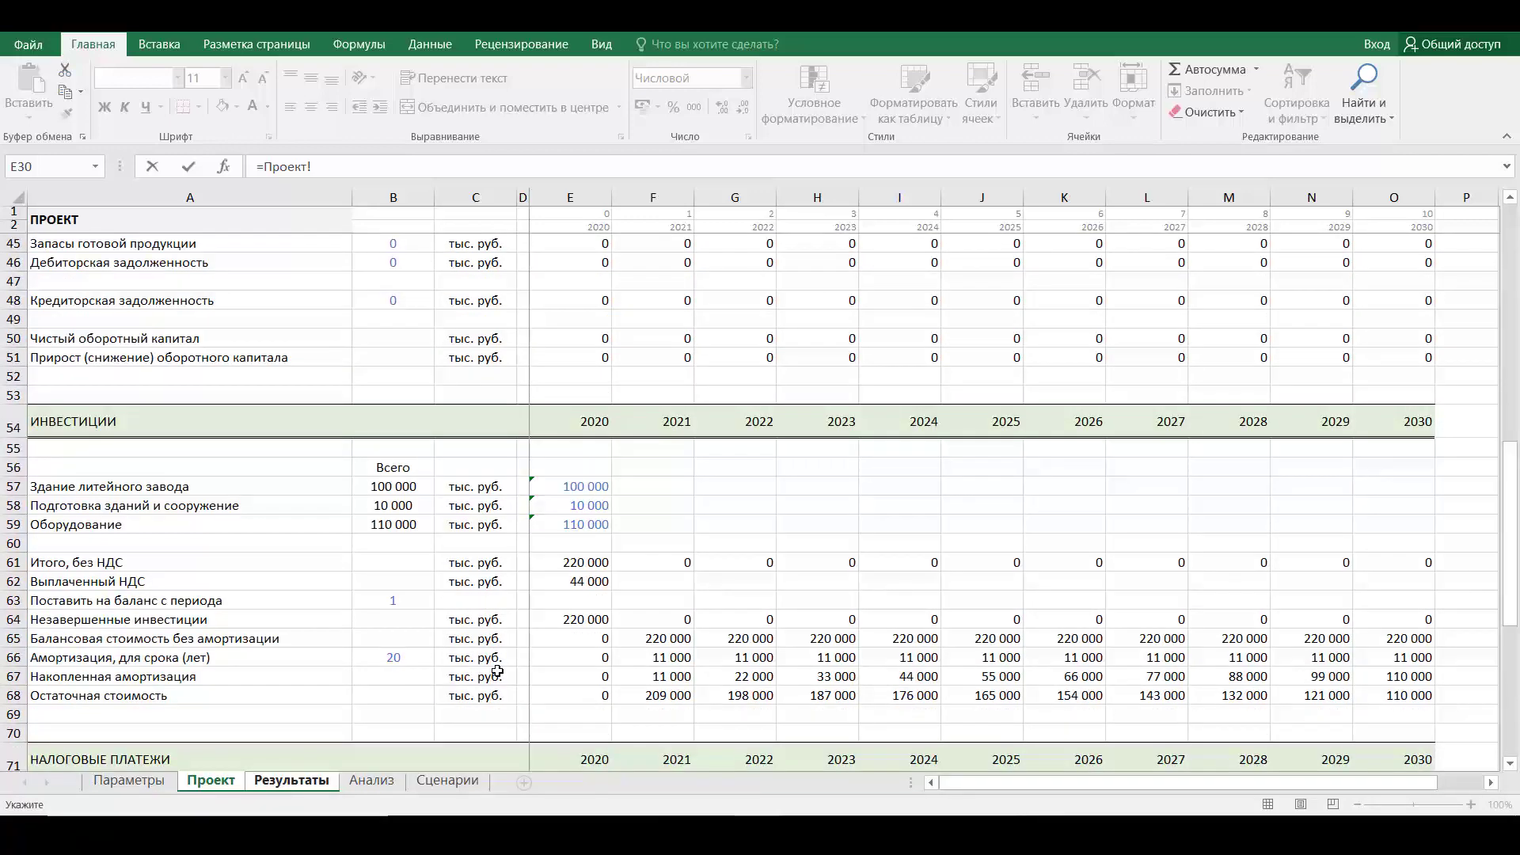
pyautogui.scroll(2, 497, 672)
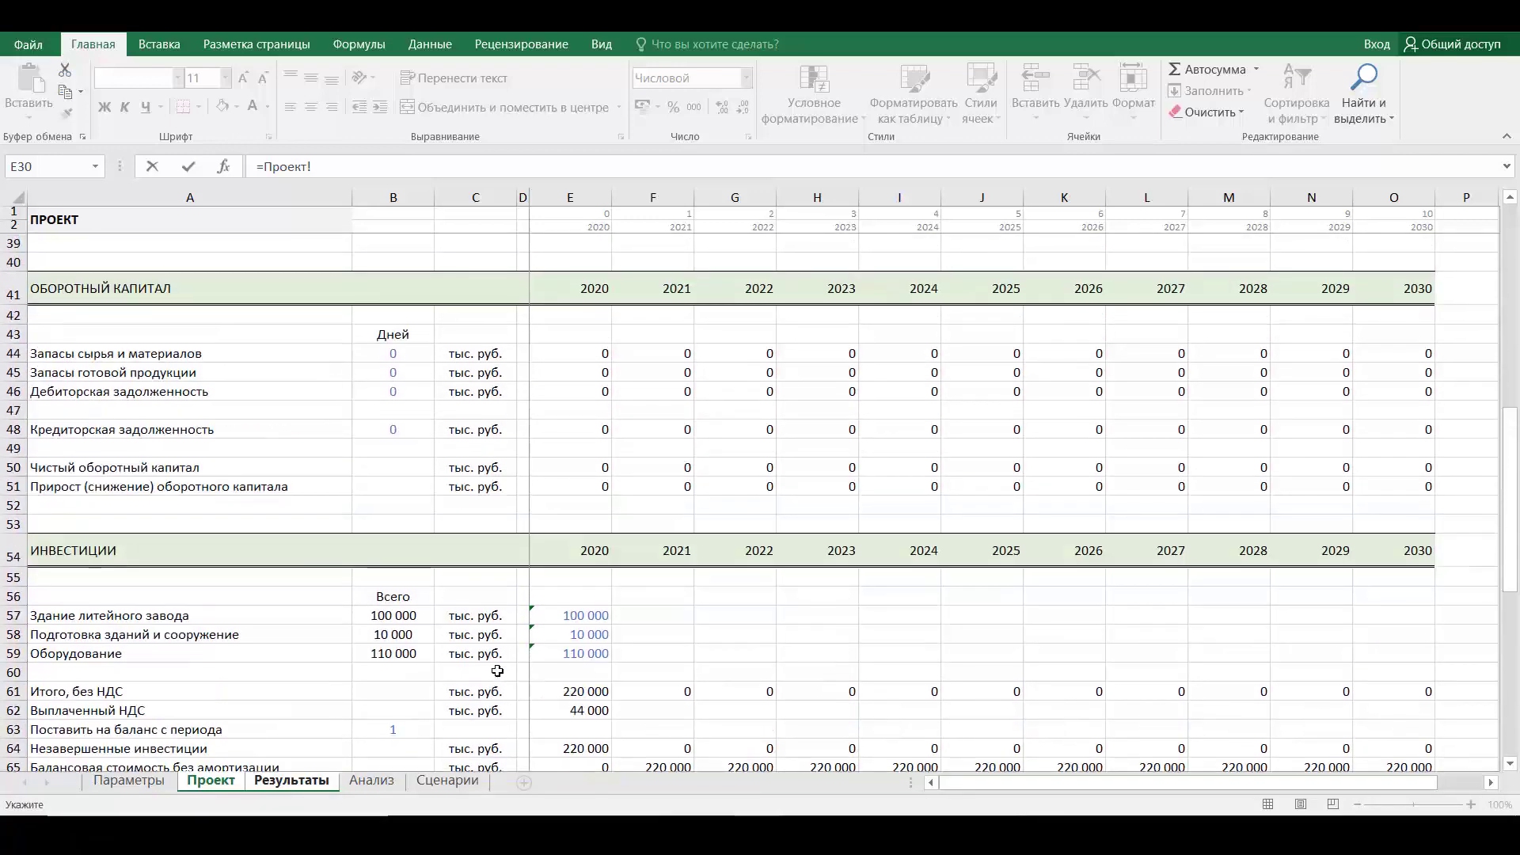
pyautogui.scroll(-7, 497, 671)
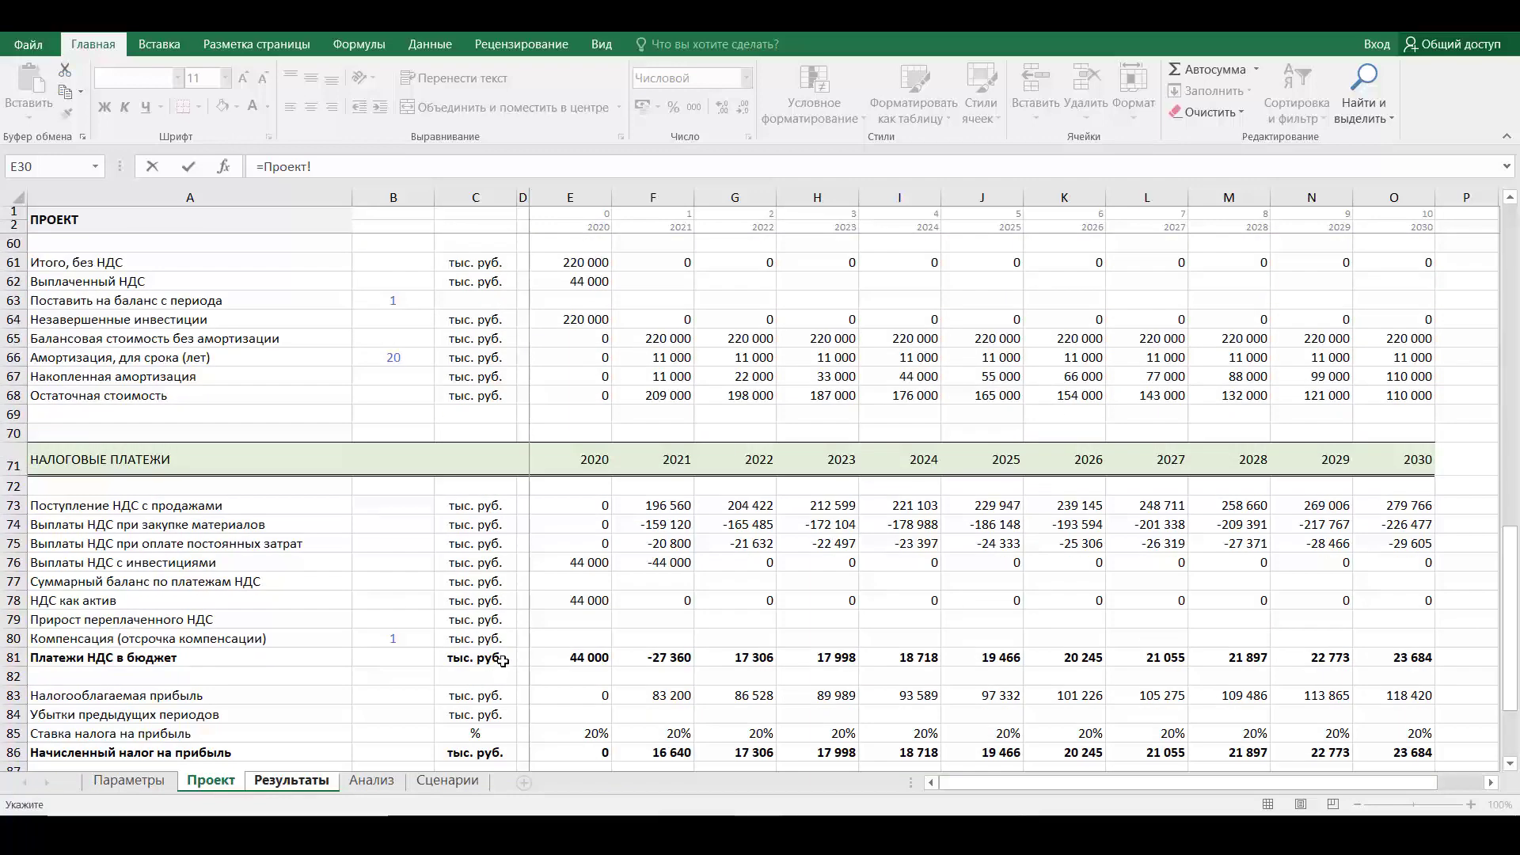
pyautogui.click(595, 602)
pyautogui.press('Return')
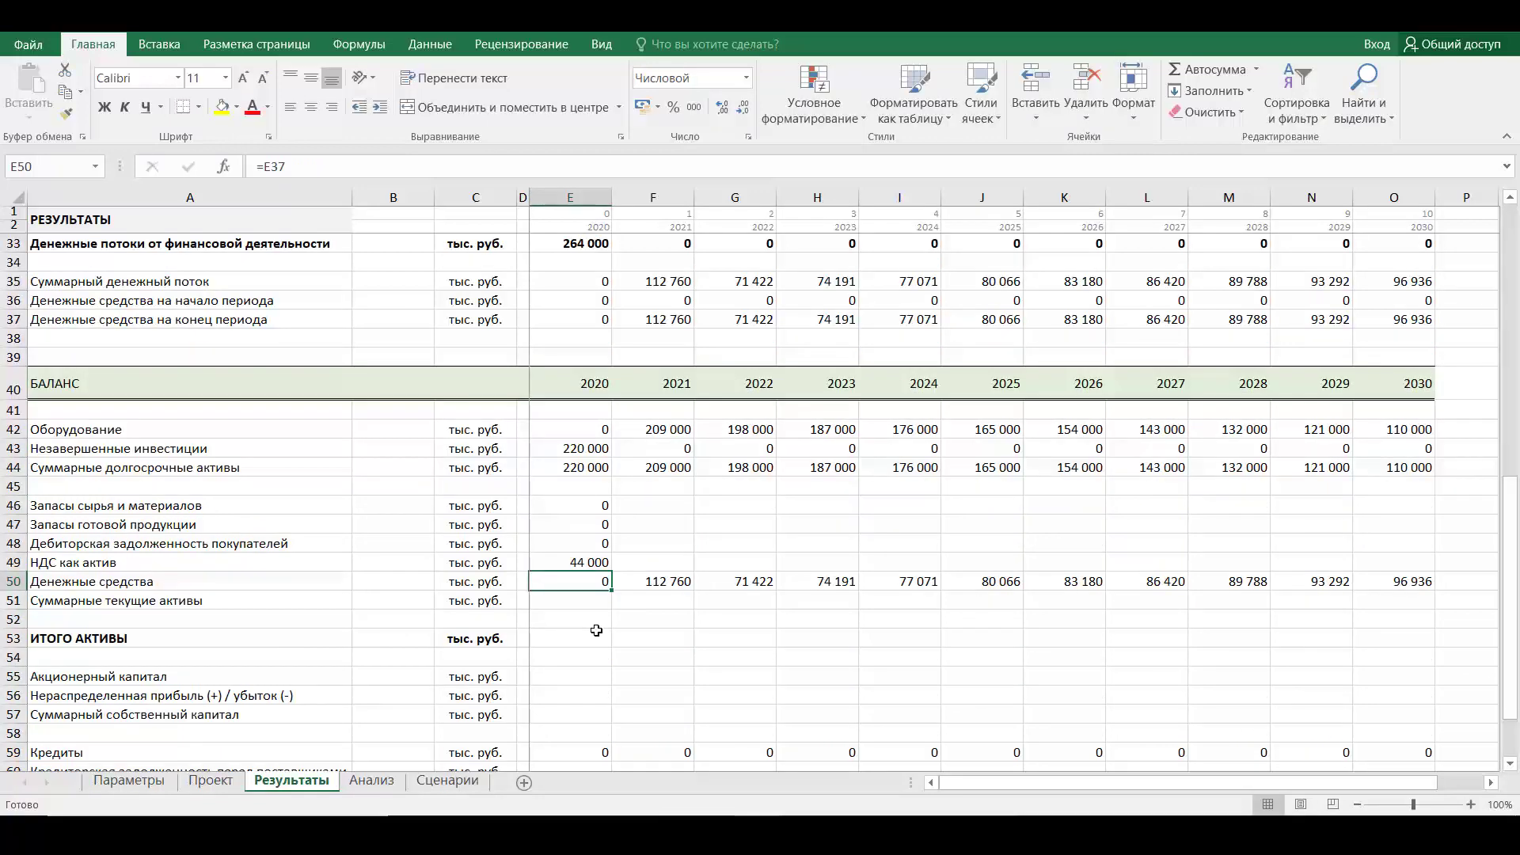
pyautogui.click(590, 558)
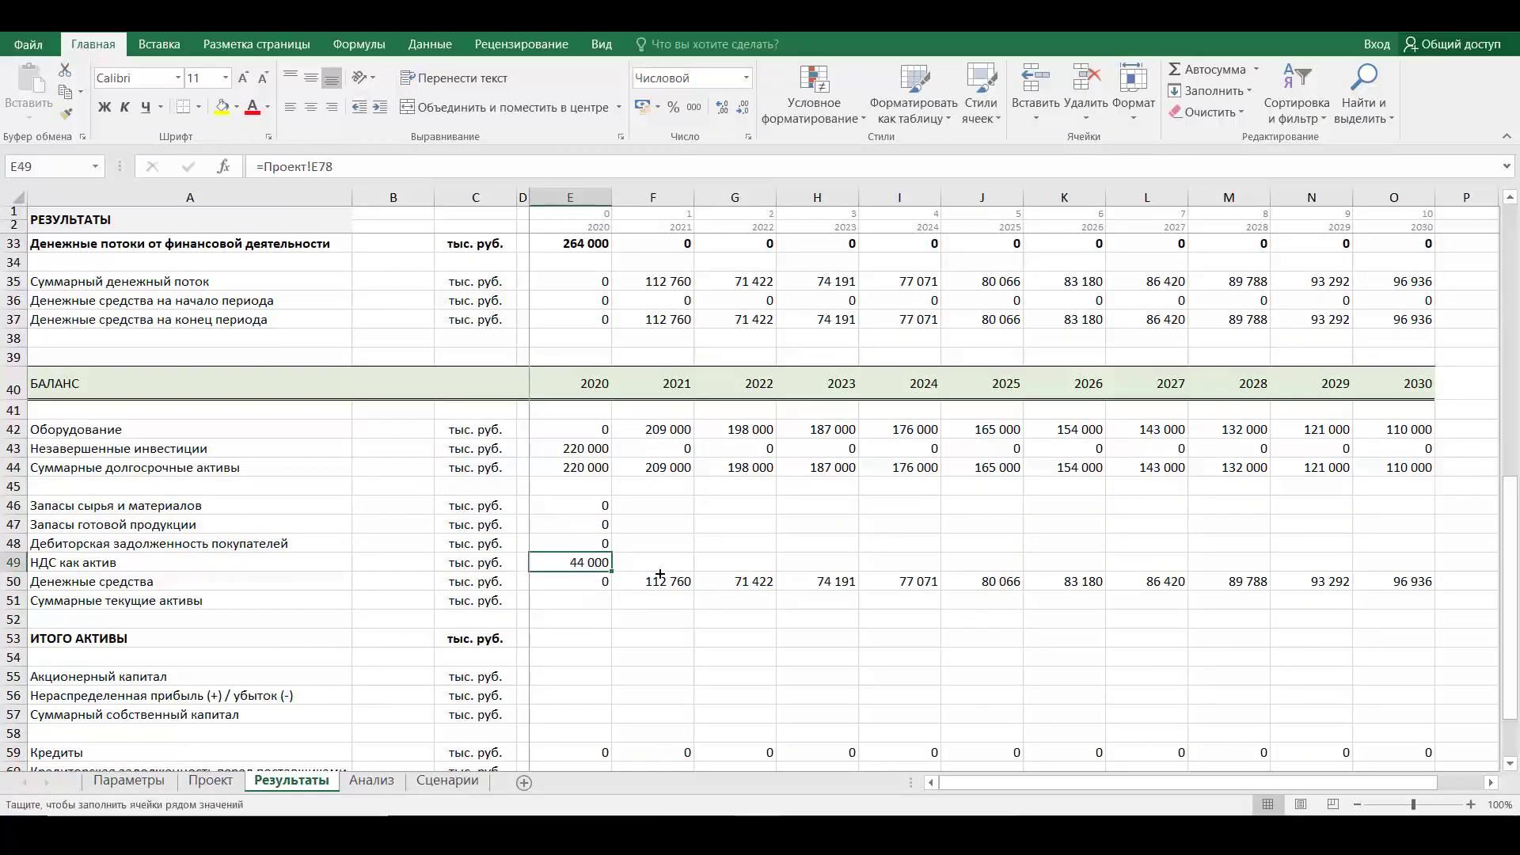
pyautogui.moveTo(659, 574); pyautogui.dragTo(1413, 577)
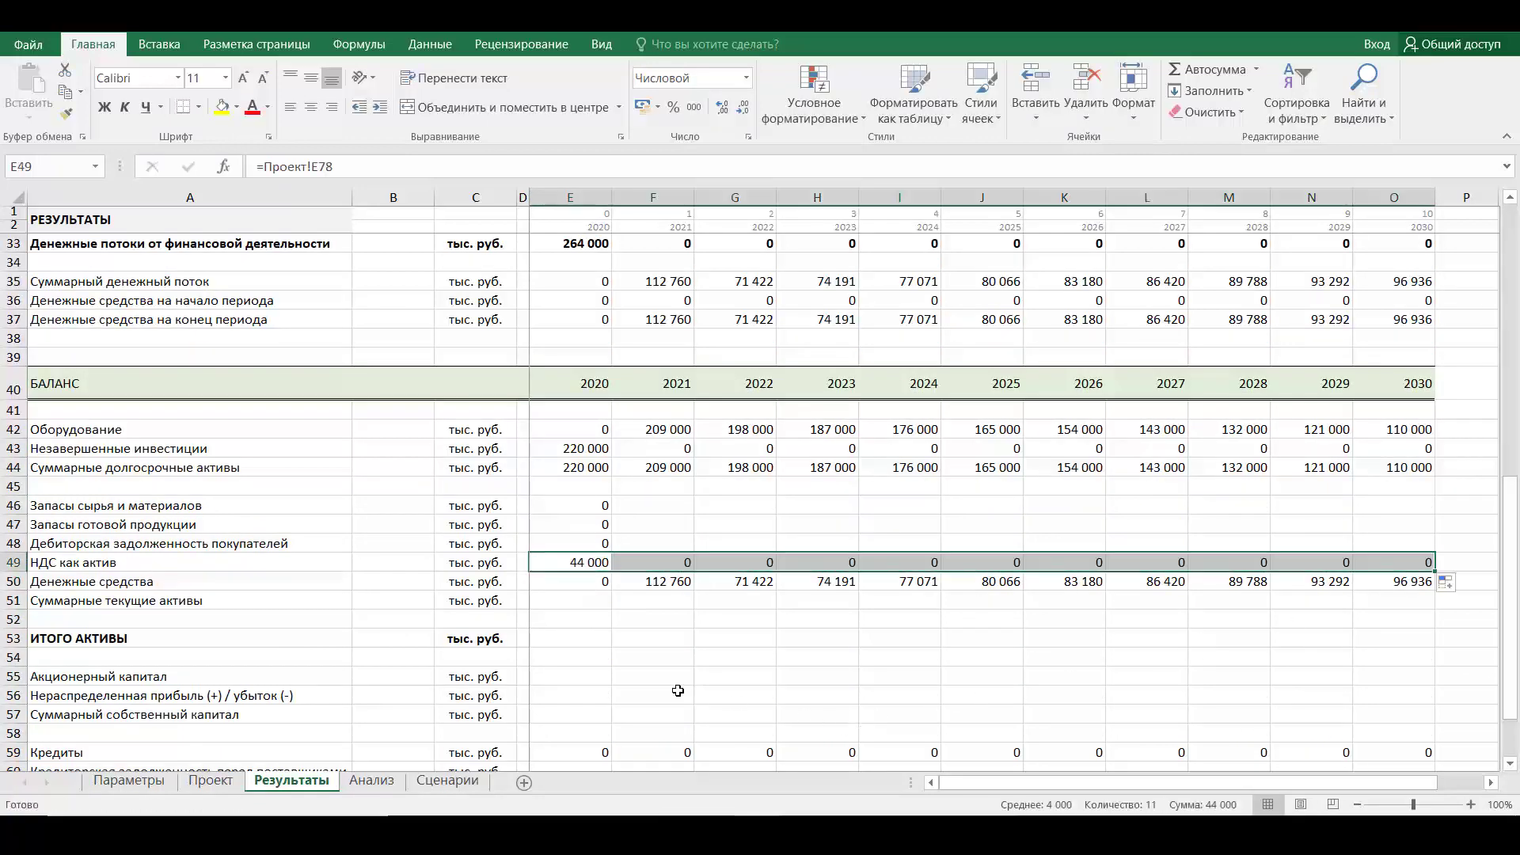
# Total Суммарные текущие активы in E51 as =СУММ(E46:E50) and fill it across through 2030
pyautogui.click(570, 601)
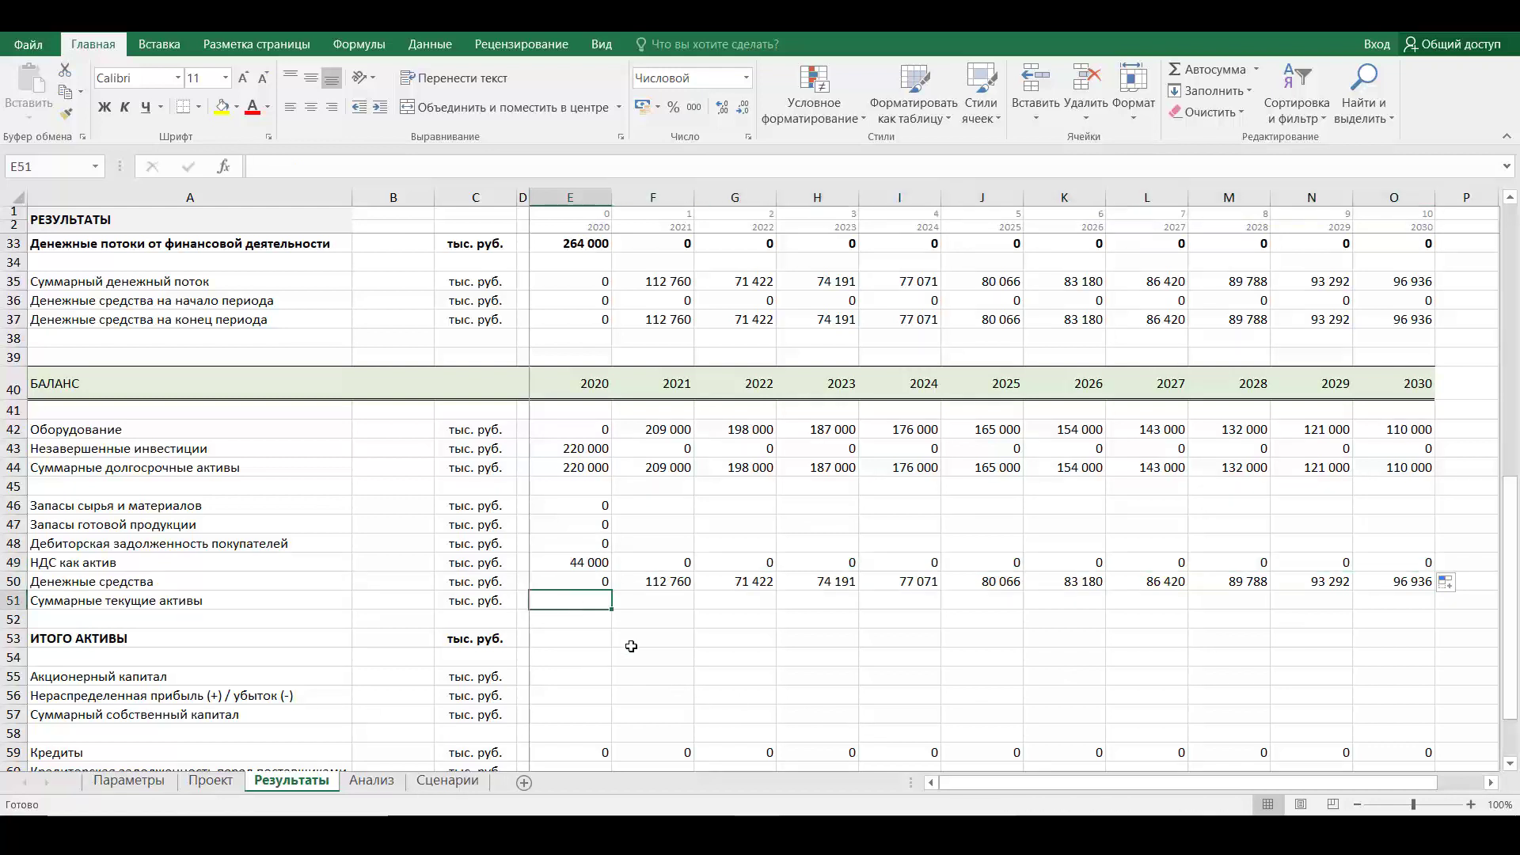
pyautogui.write('=сумм(')
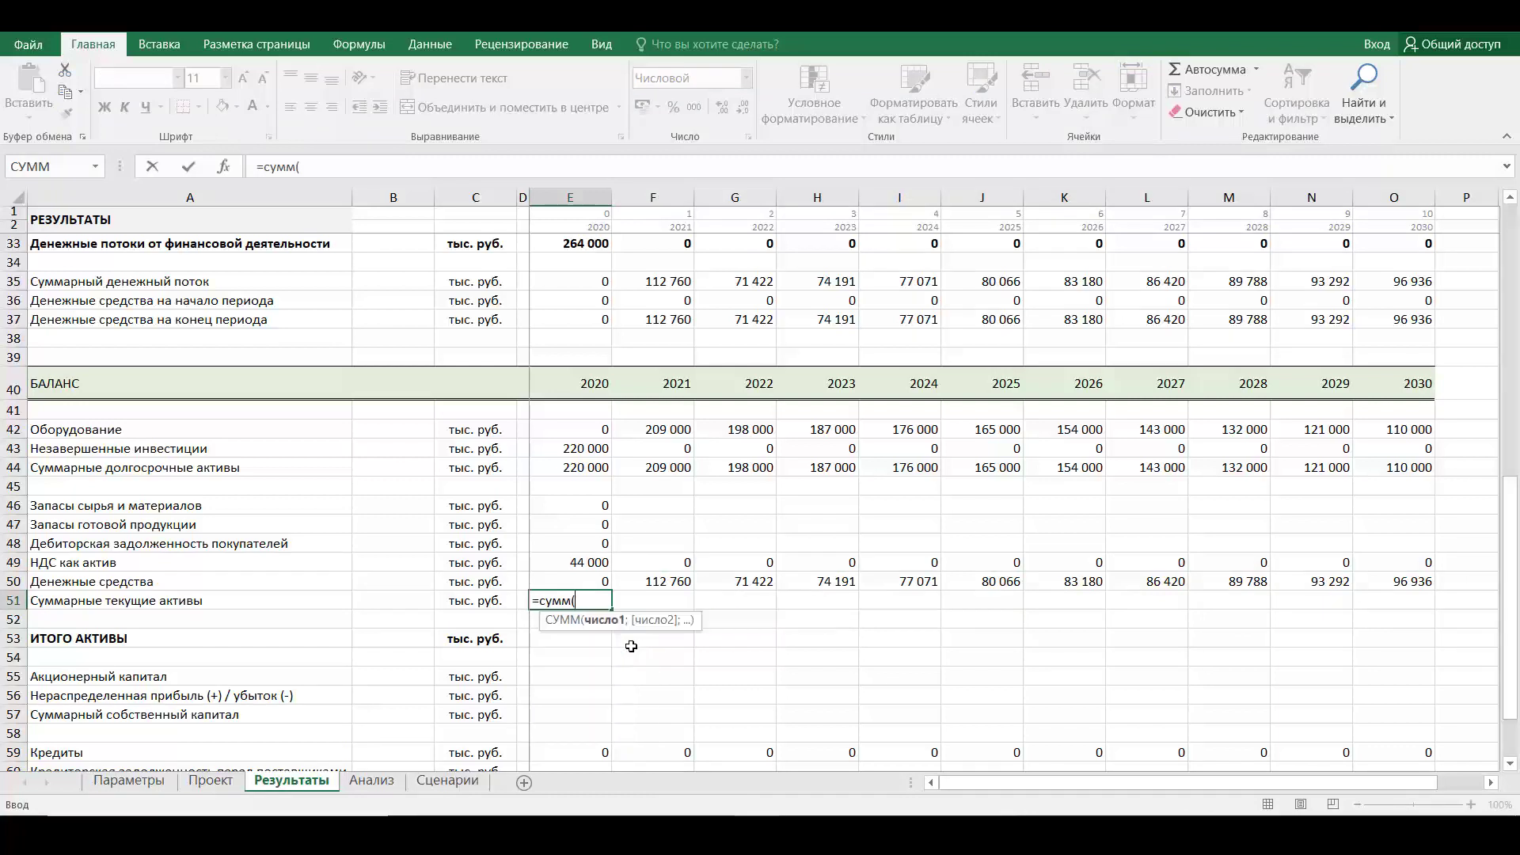
pyautogui.moveTo(576, 504); pyautogui.dragTo(583, 577)
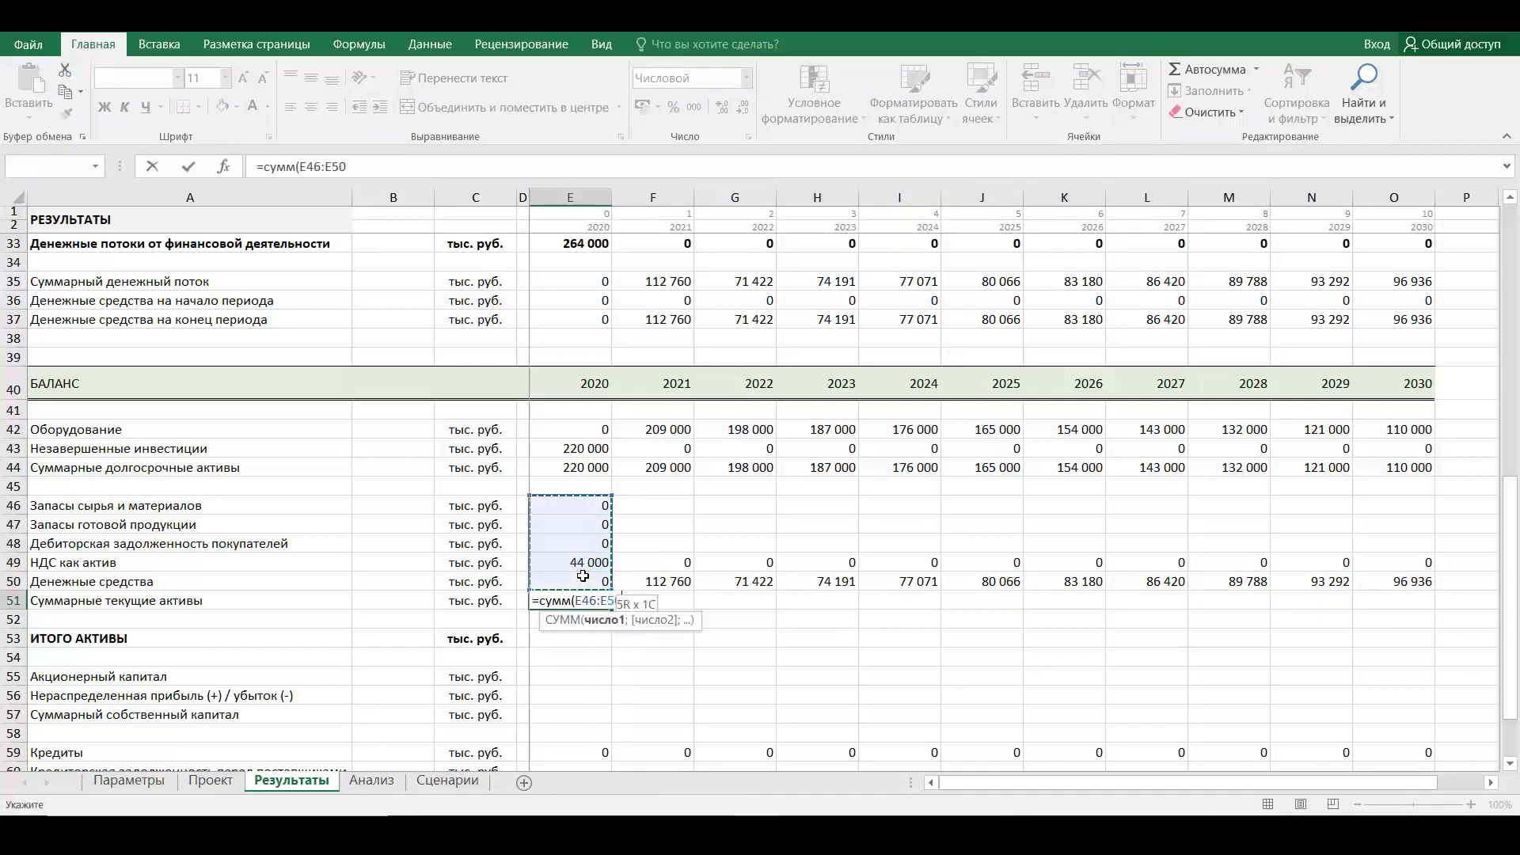
pyautogui.press('Return')
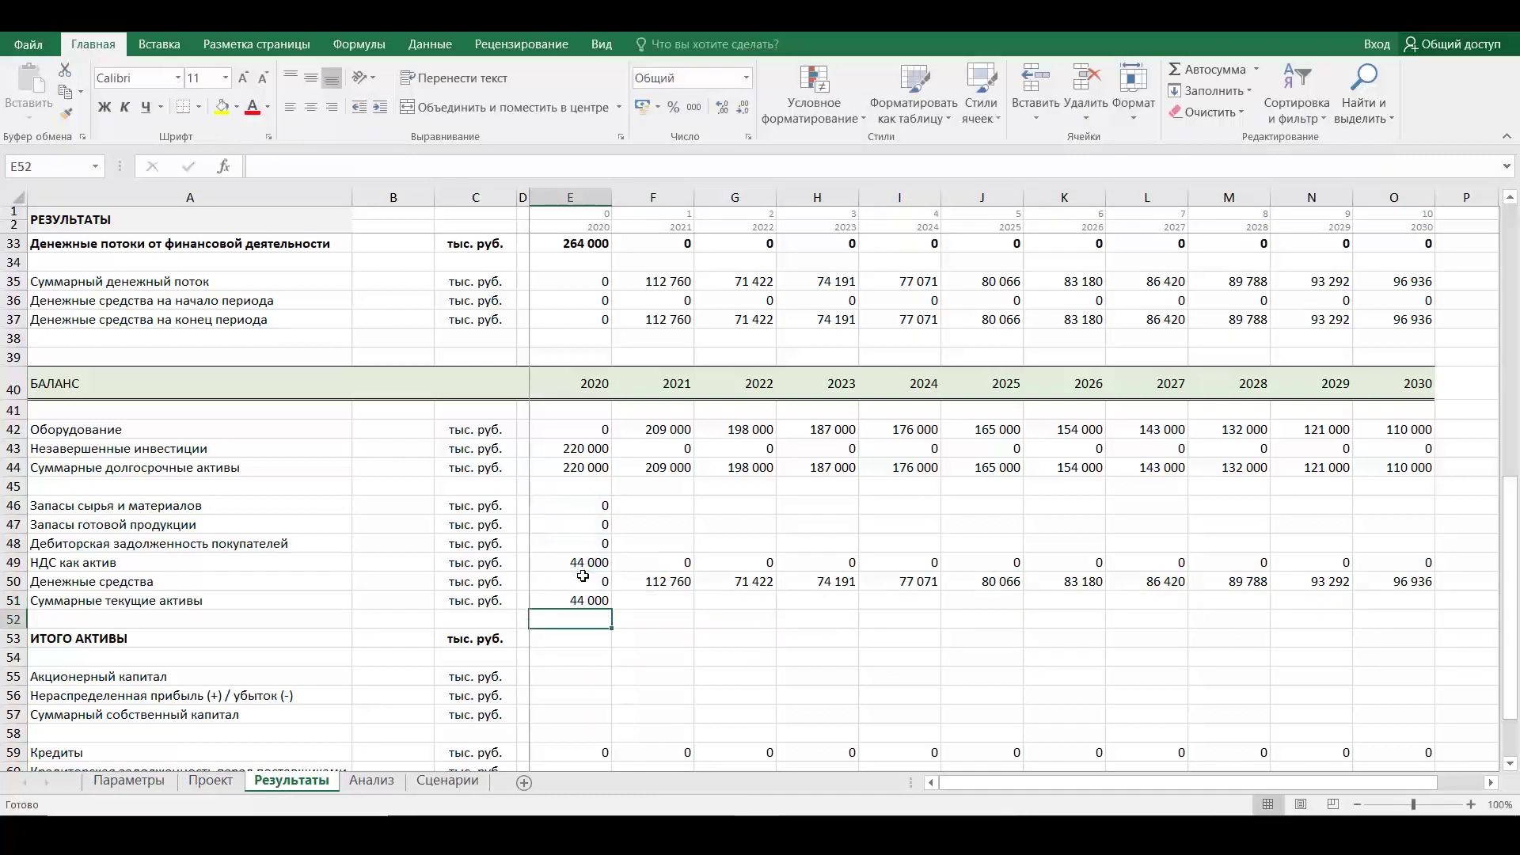
pyautogui.click(589, 603)
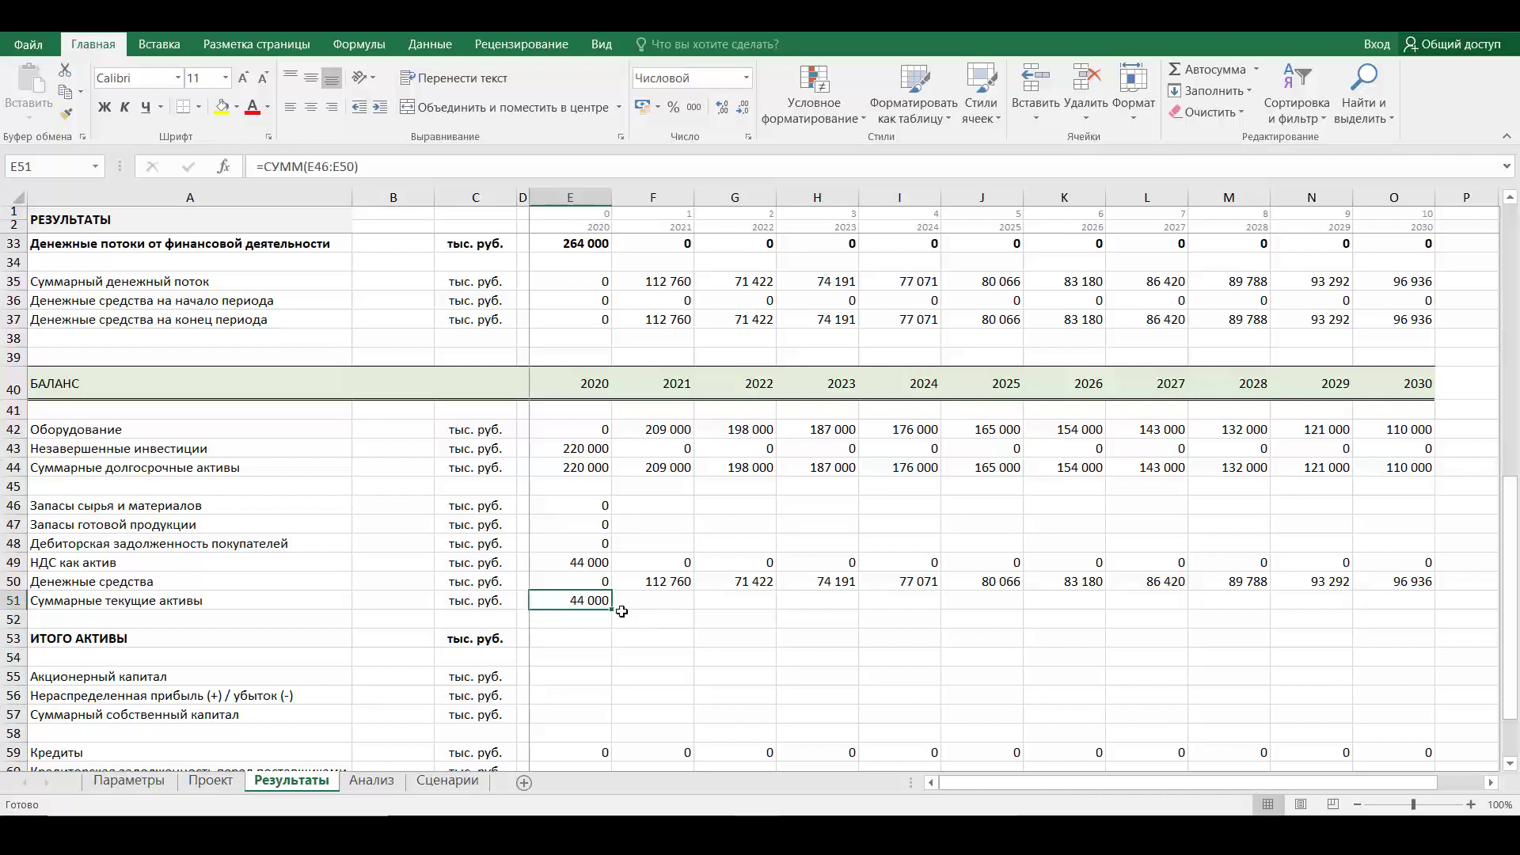
pyautogui.moveTo(615, 612); pyautogui.dragTo(1463, 614)
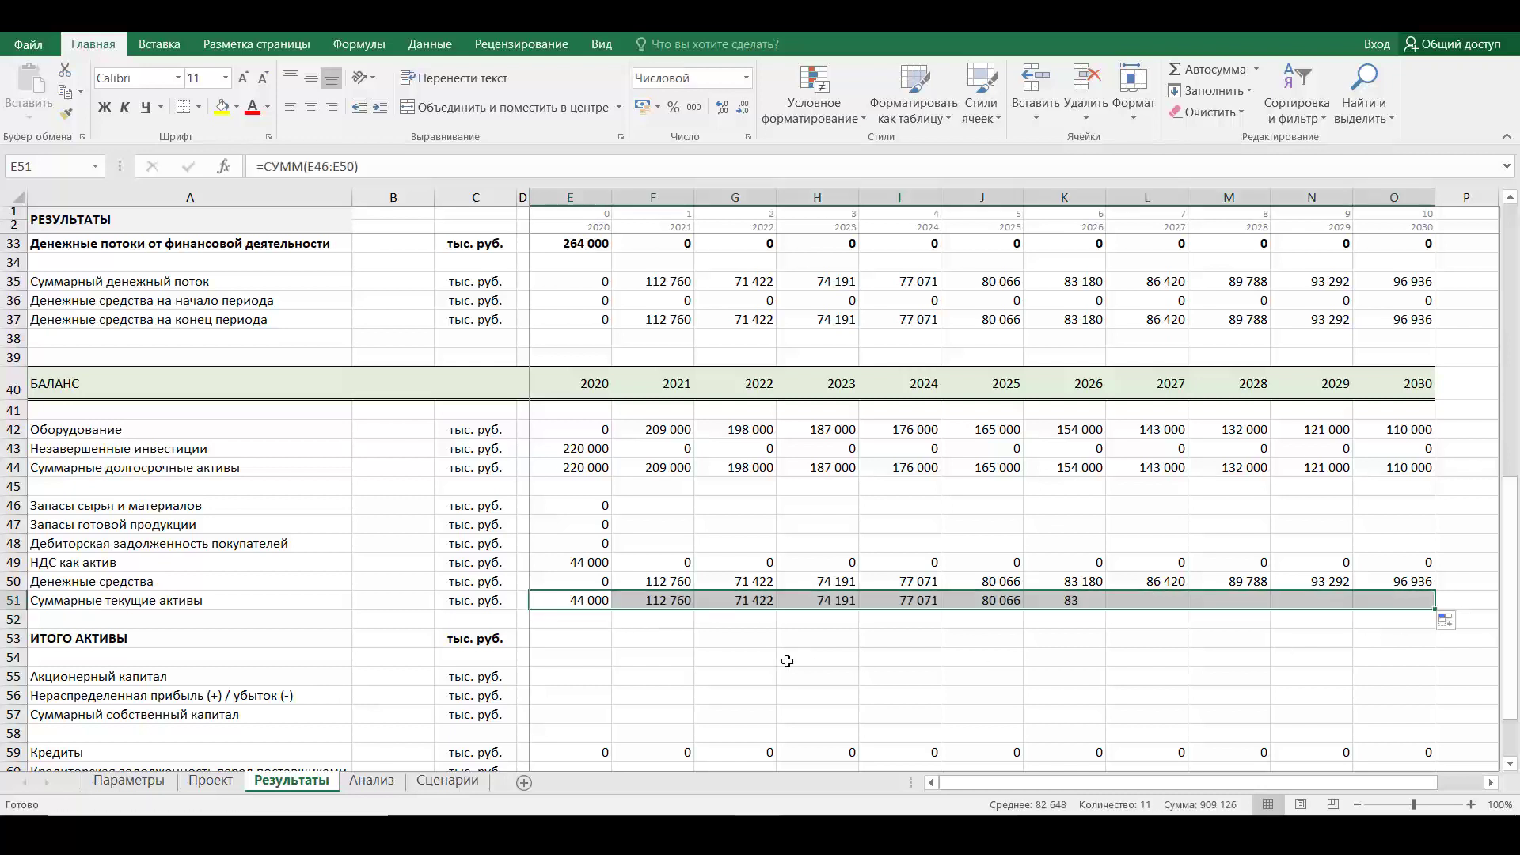
# Calculate ИТОГО АКТИВЫ in E53 as =E44+E51 and fill it across through 2030
pyautogui.click(575, 638)
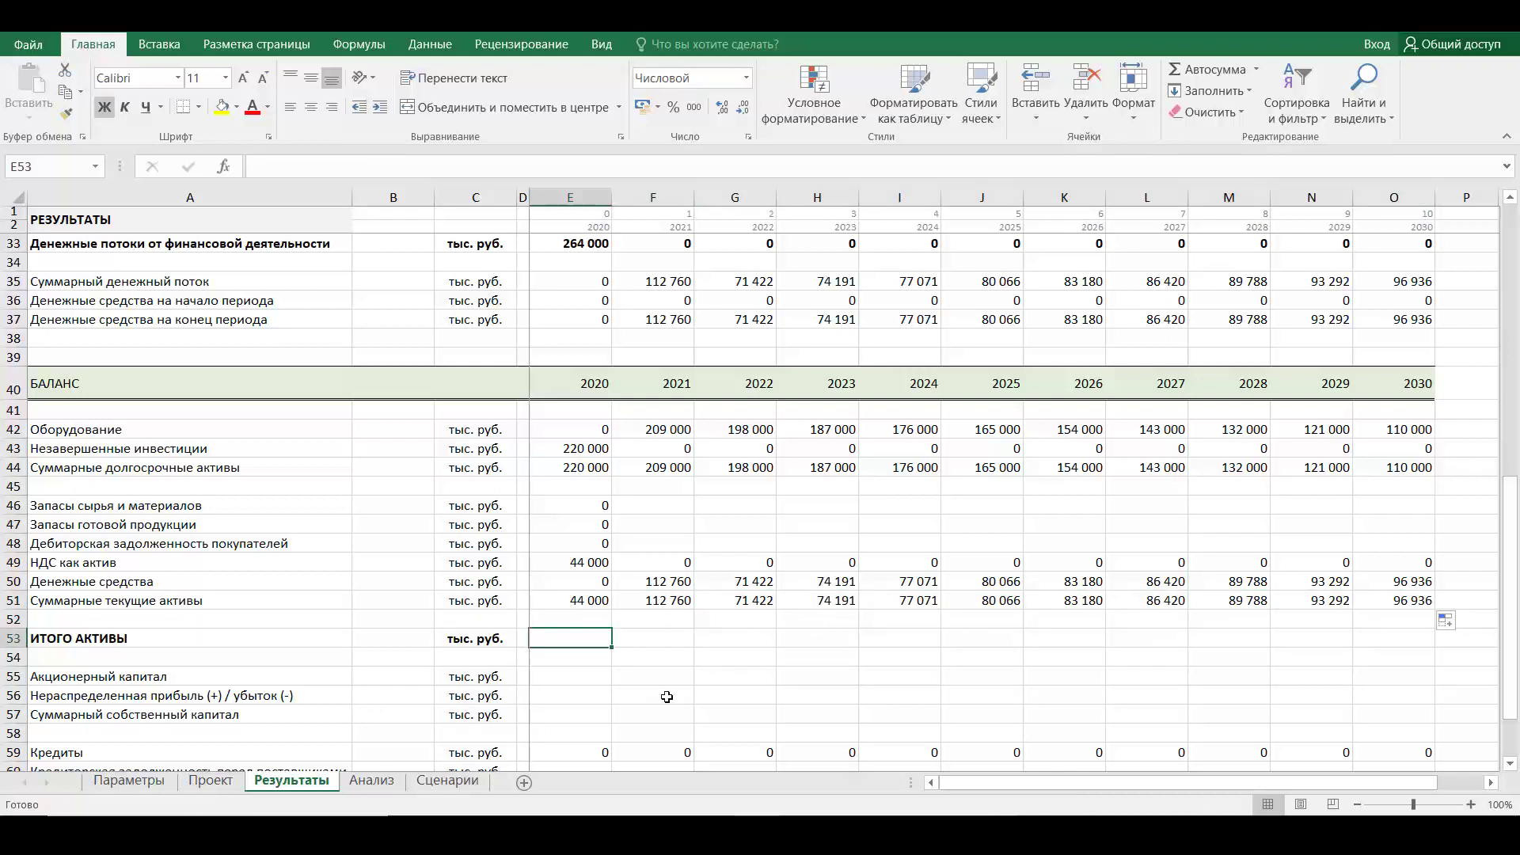
pyautogui.write('=')
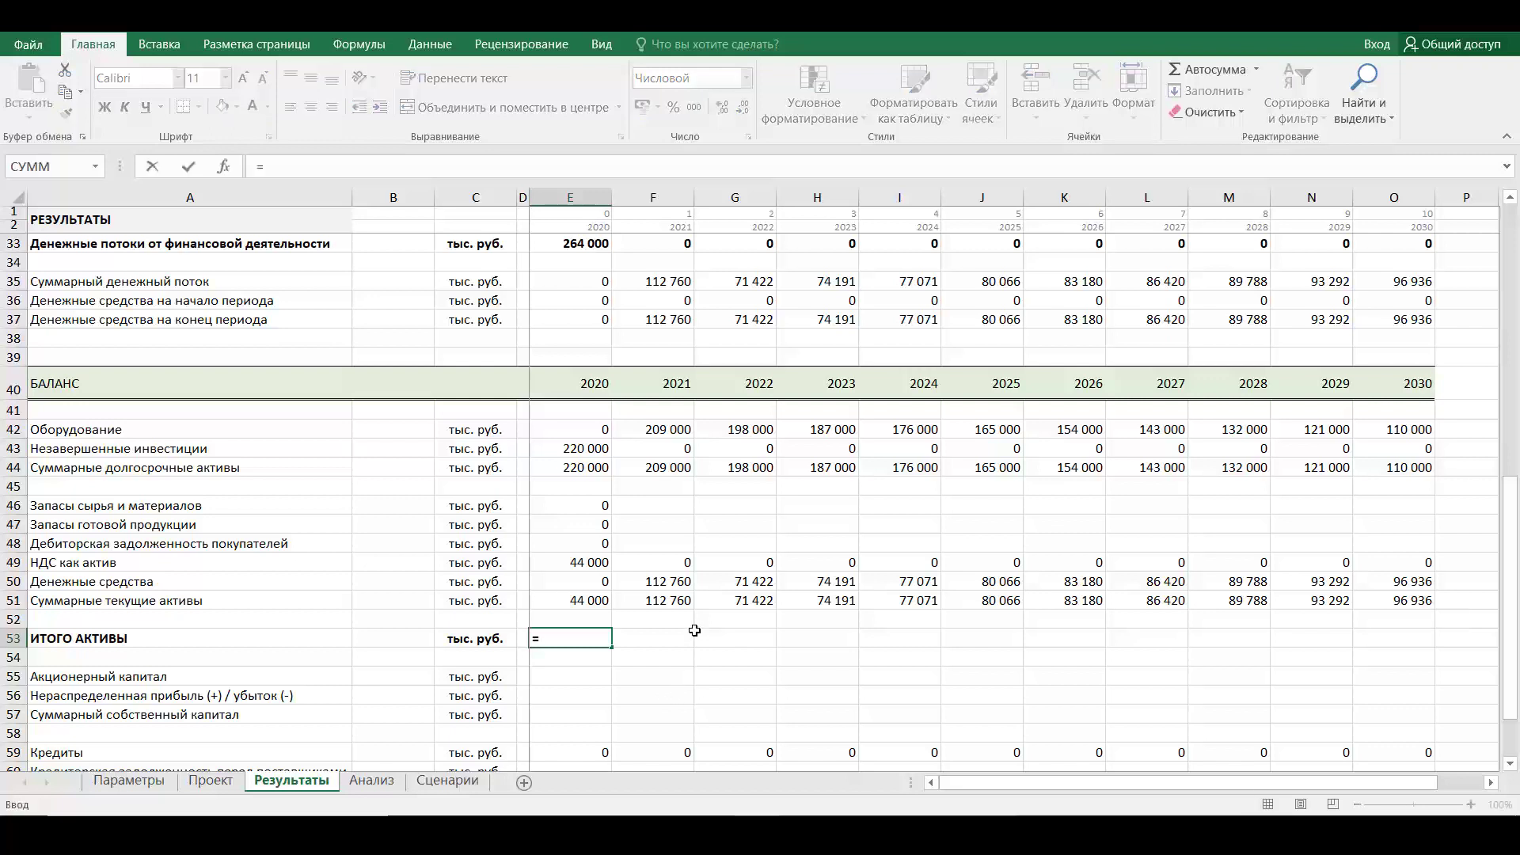
pyautogui.click(576, 467)
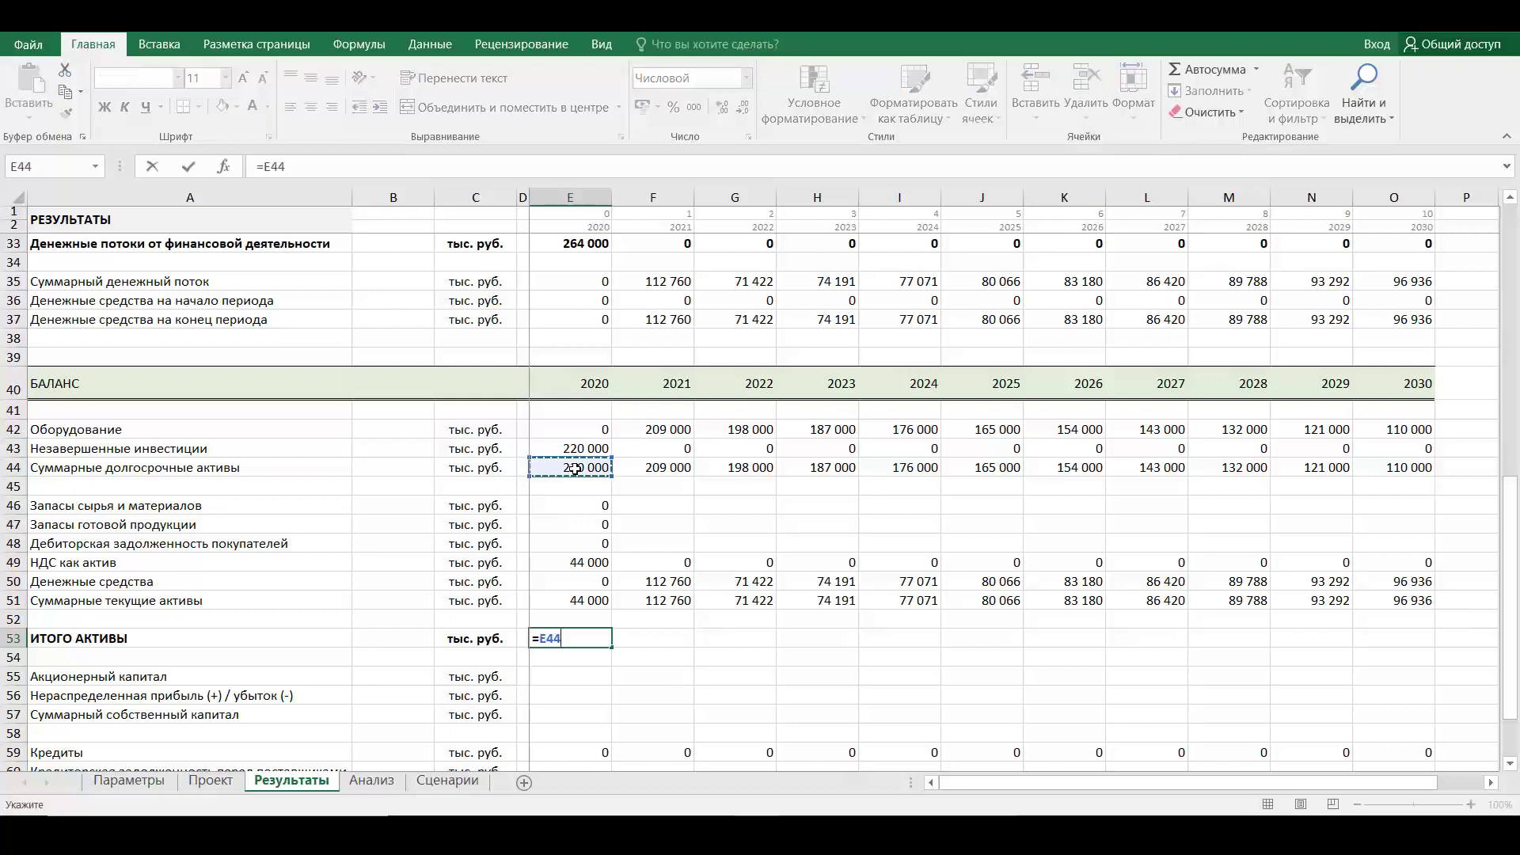
pyautogui.write('+')
pyautogui.click(579, 603)
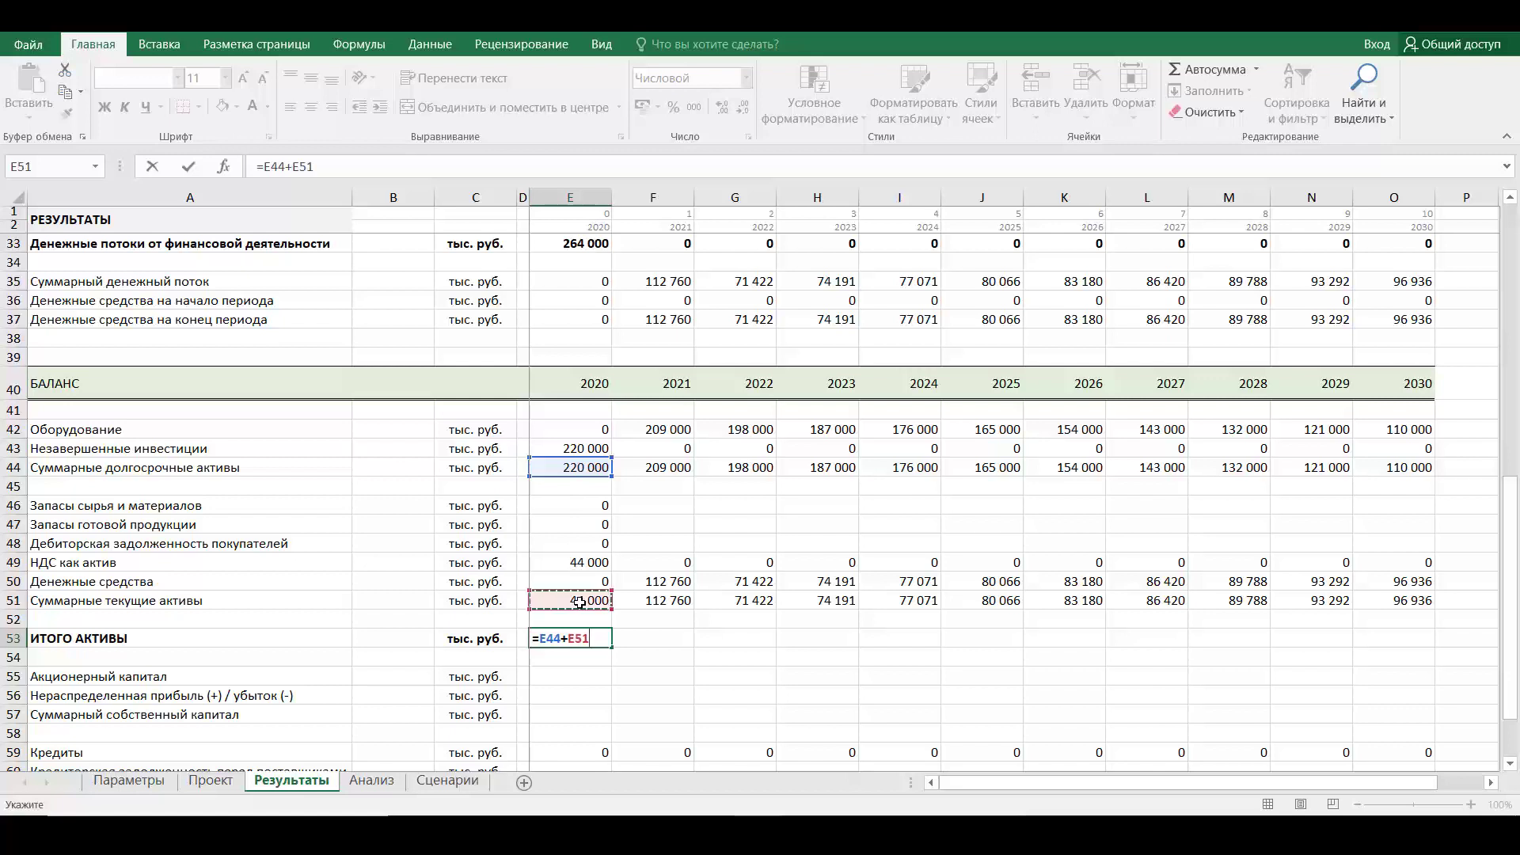
pyautogui.press('Return')
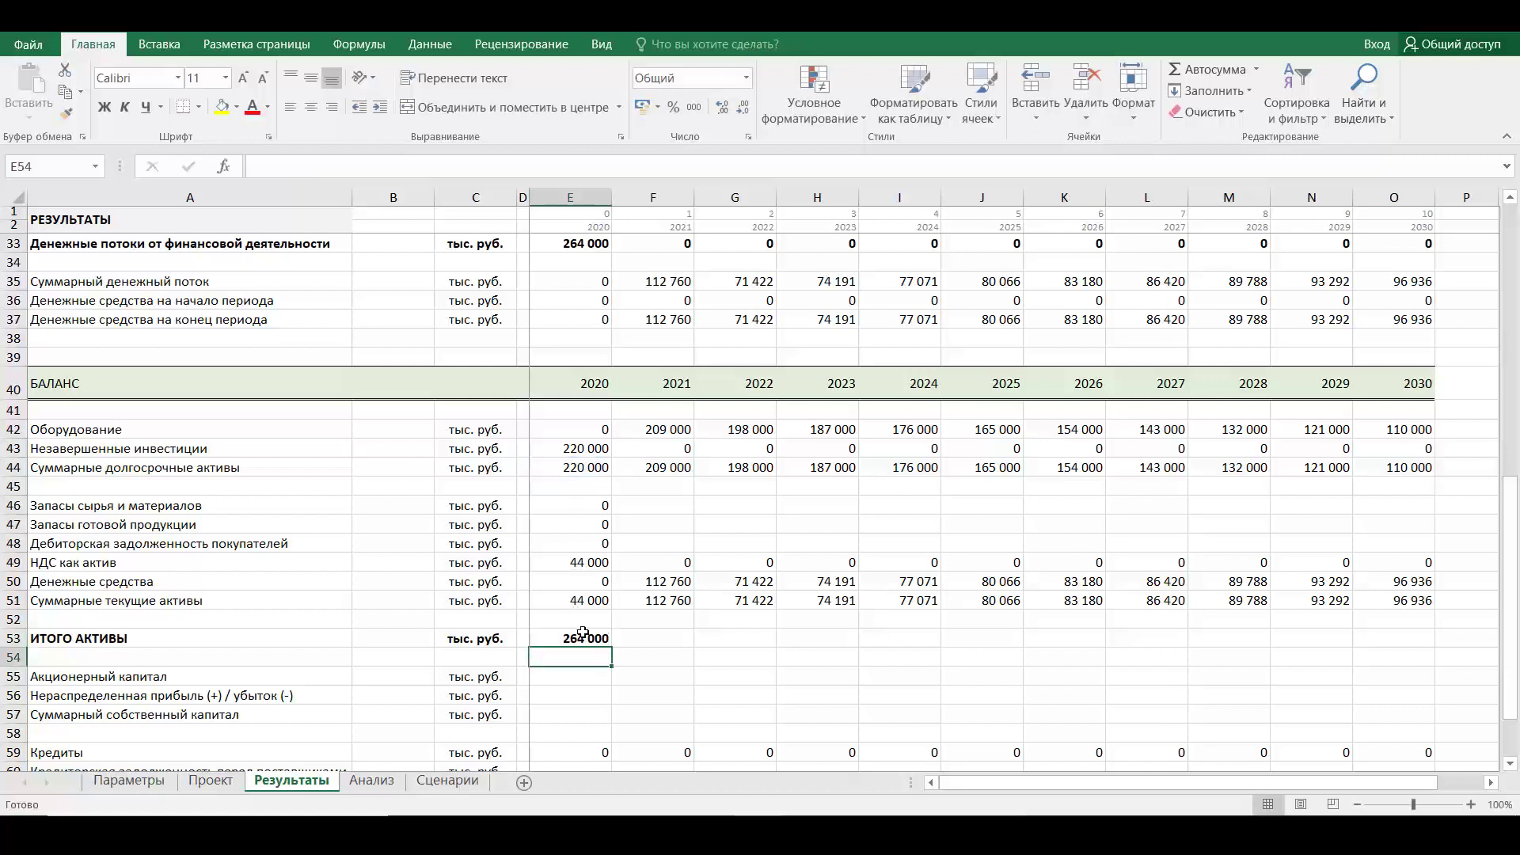
pyautogui.click(584, 637)
pyautogui.moveTo(614, 647); pyautogui.dragTo(1435, 647)
# Link Акционерный капитал in E55 to Акционерный капитал в балансе on the Проект sheet as =Проект!E92
pyautogui.scroll(-2, 607, 730)
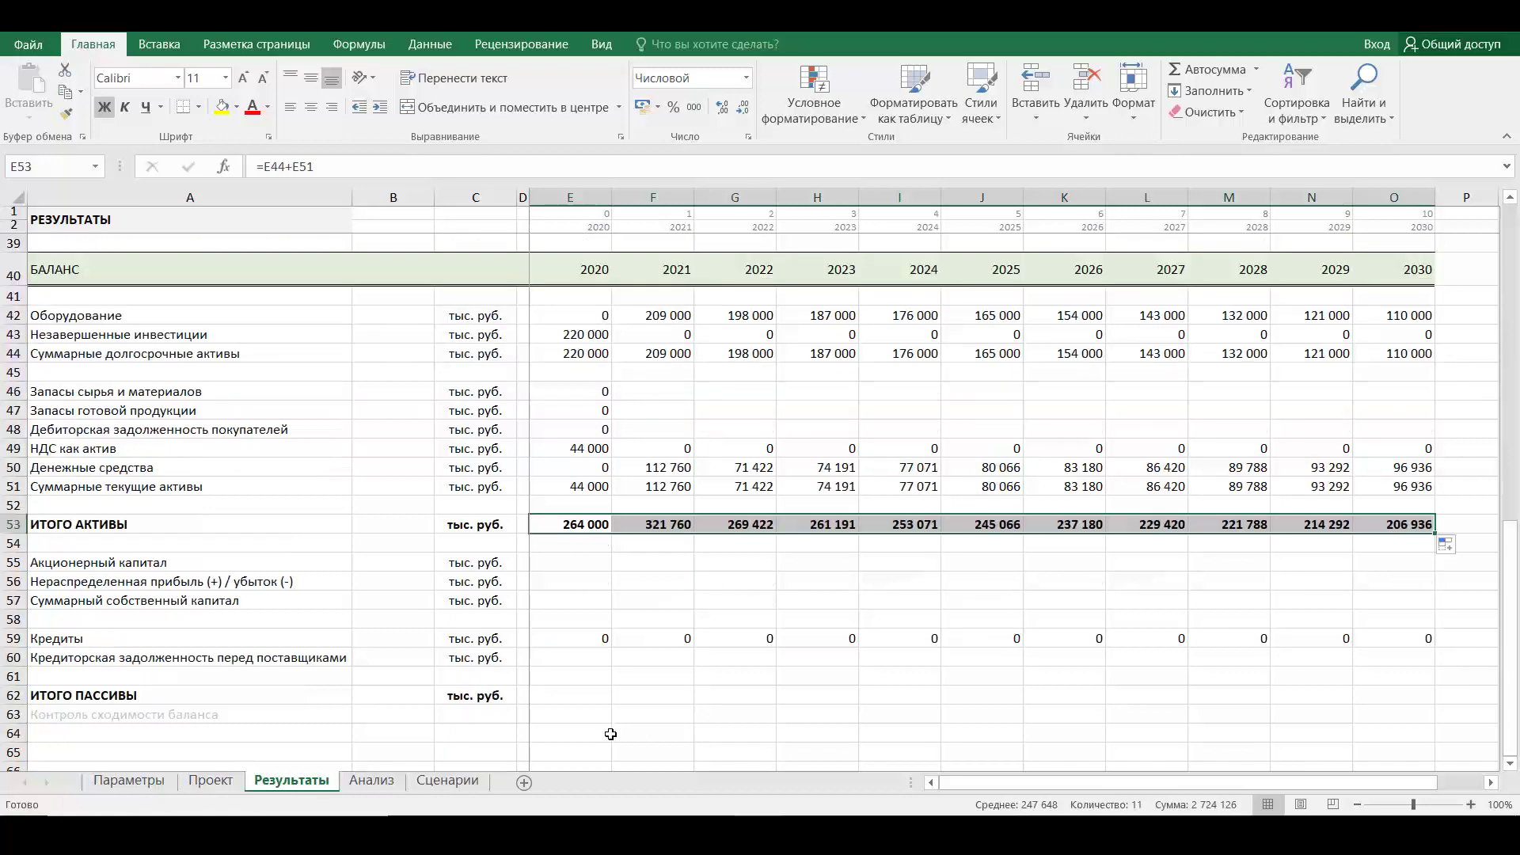
pyautogui.scroll(-2, 611, 734)
pyautogui.click(558, 432)
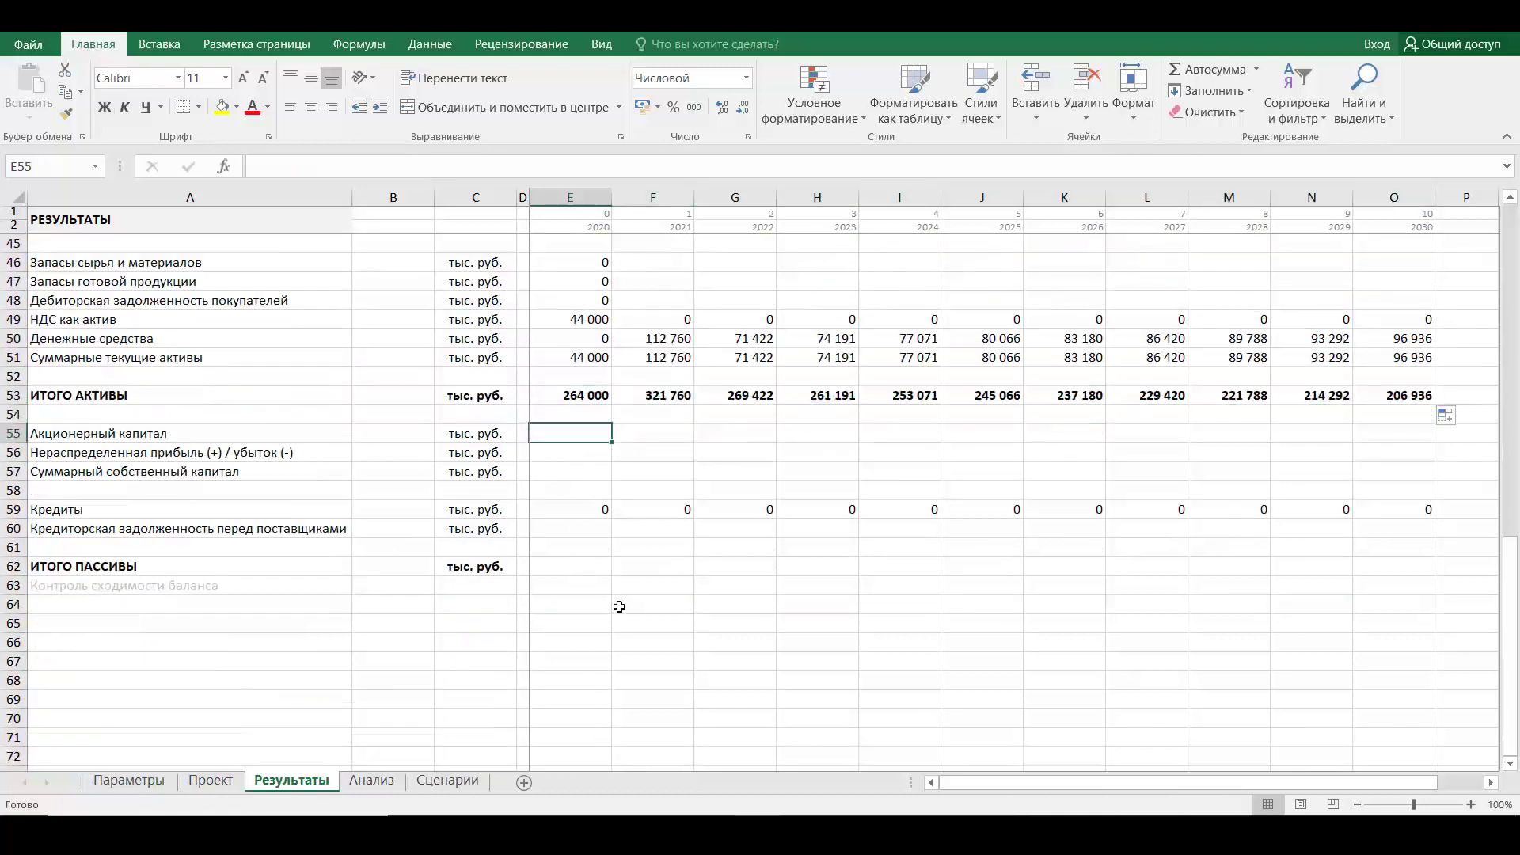
pyautogui.write('=')
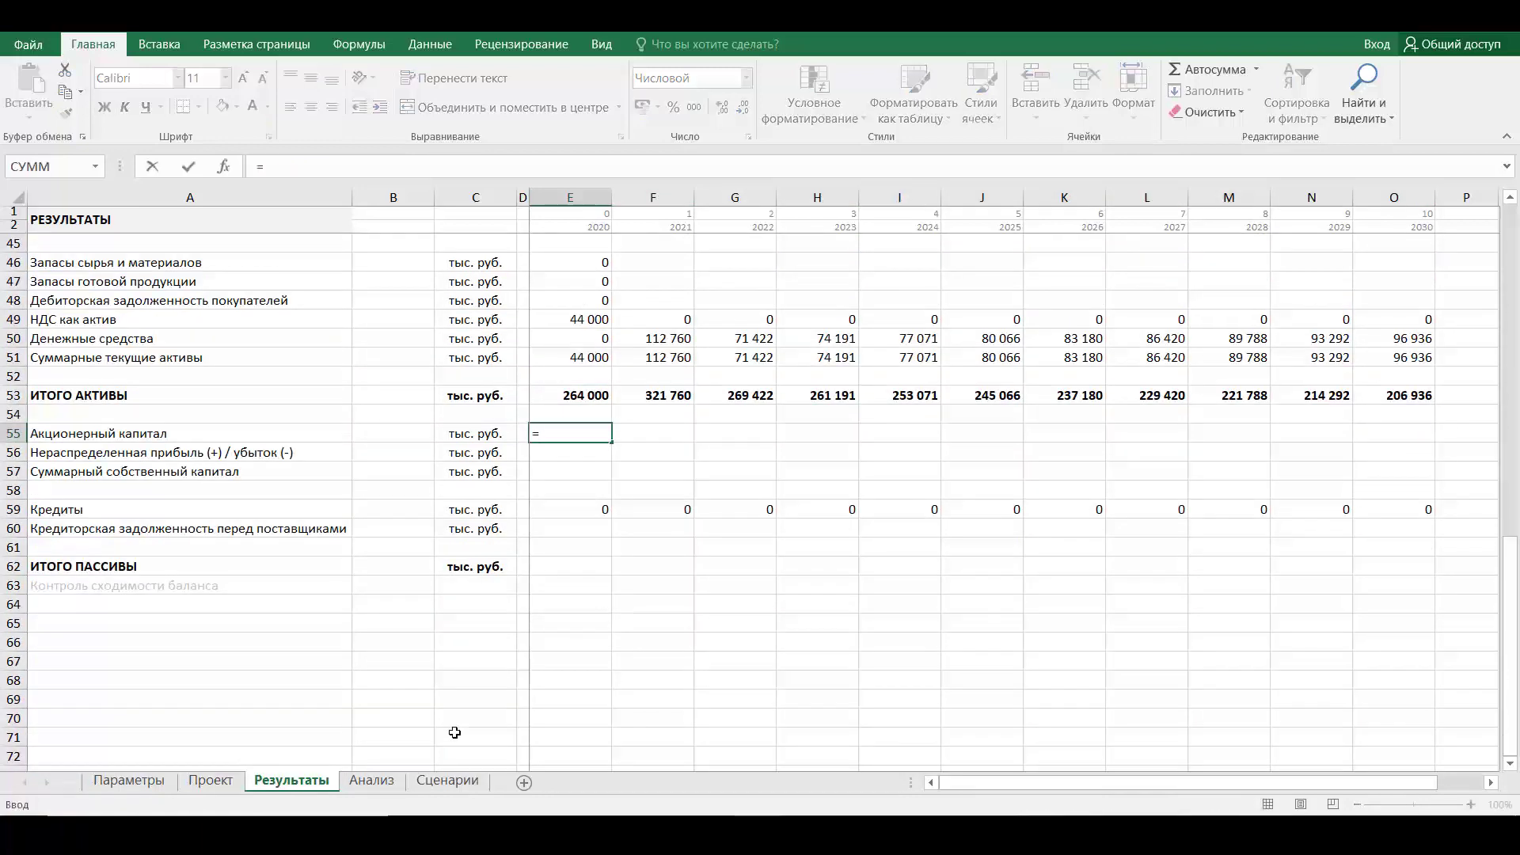
pyautogui.click(210, 780)
pyautogui.scroll(-4, 374, 659)
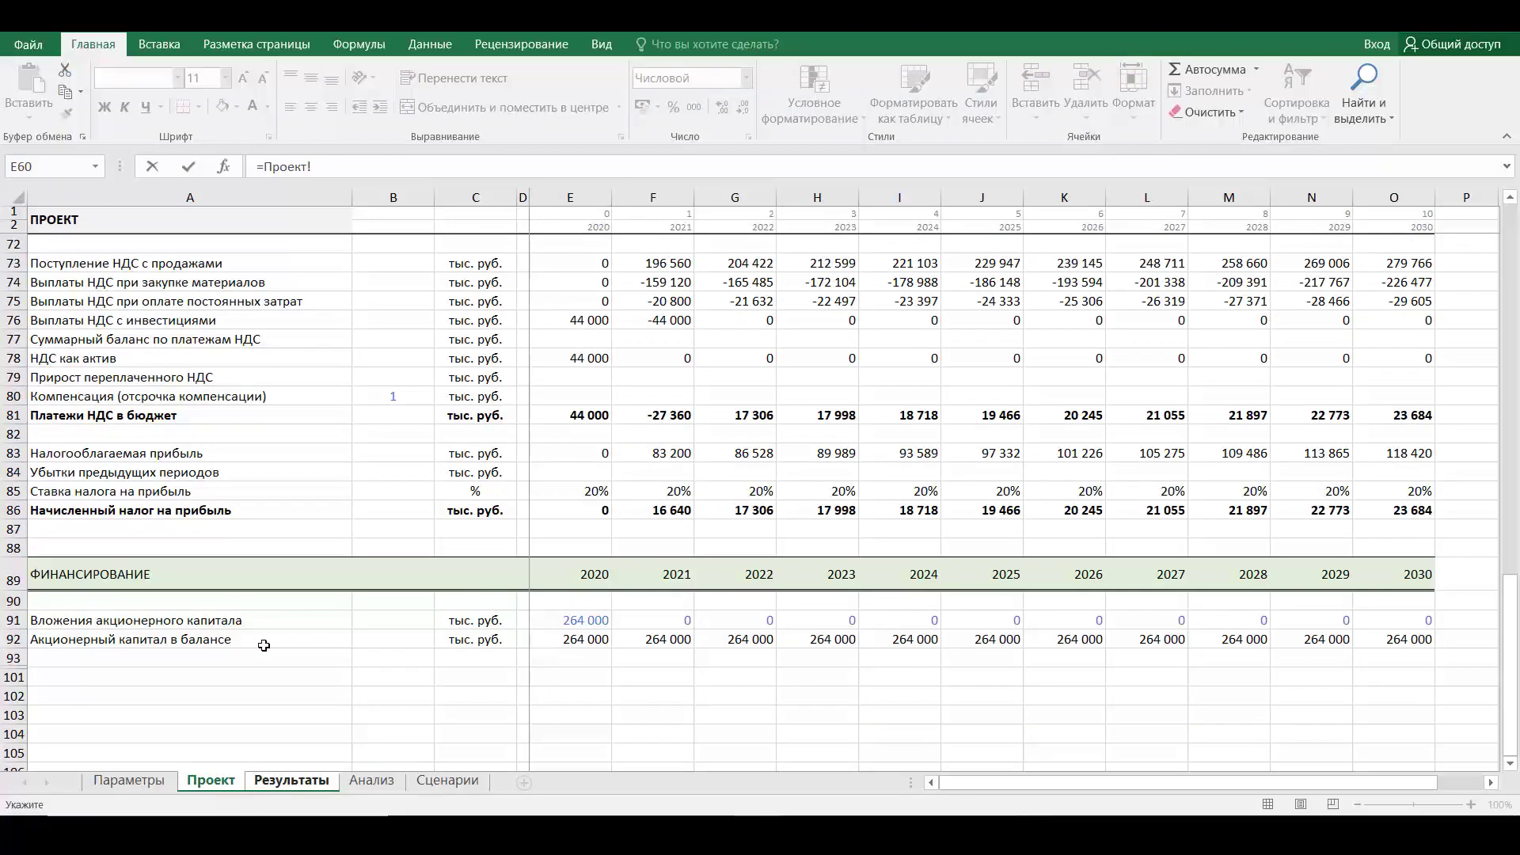
pyautogui.click(564, 641)
pyautogui.press('Return')
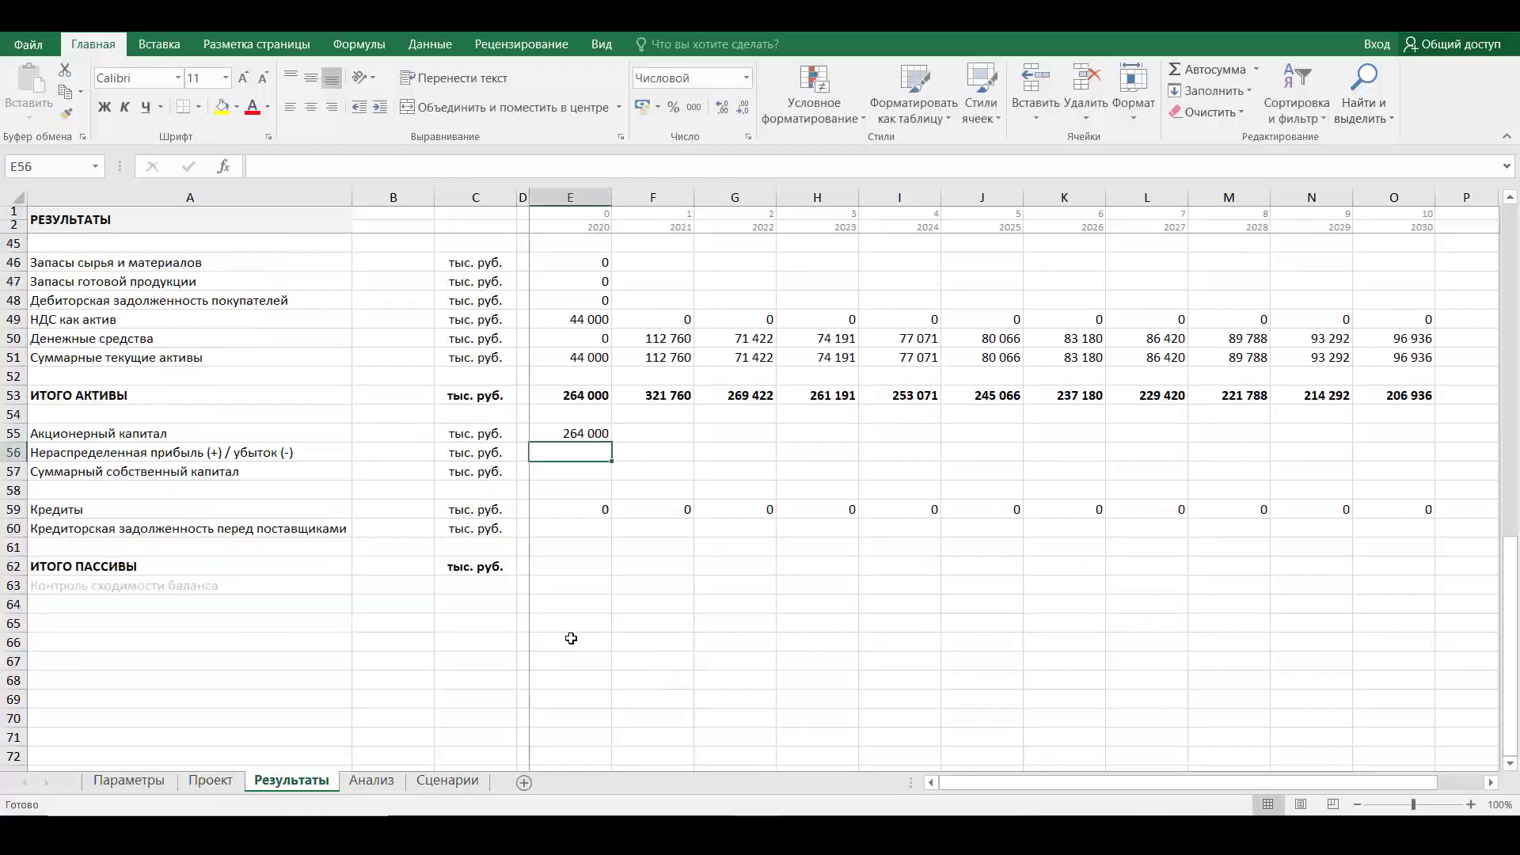
# Fill the Акционерный капитал formula from E55 across the row through 2030
pyautogui.click(575, 434)
pyautogui.moveTo(614, 441); pyautogui.dragTo(1421, 447)
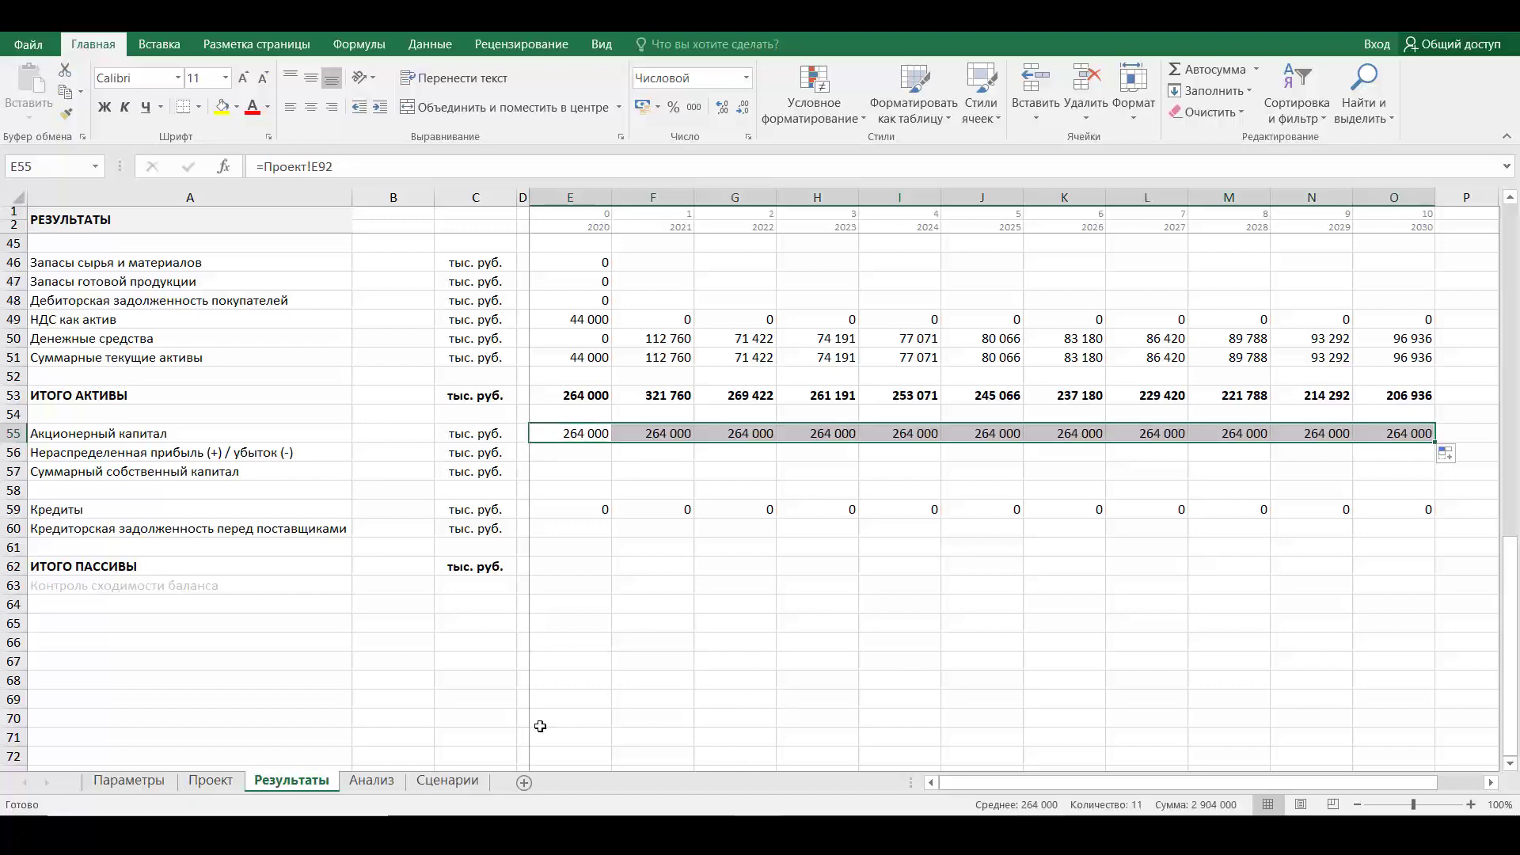
pyautogui.scroll(3, 538, 725)
pyautogui.scroll(-2, 510, 562)
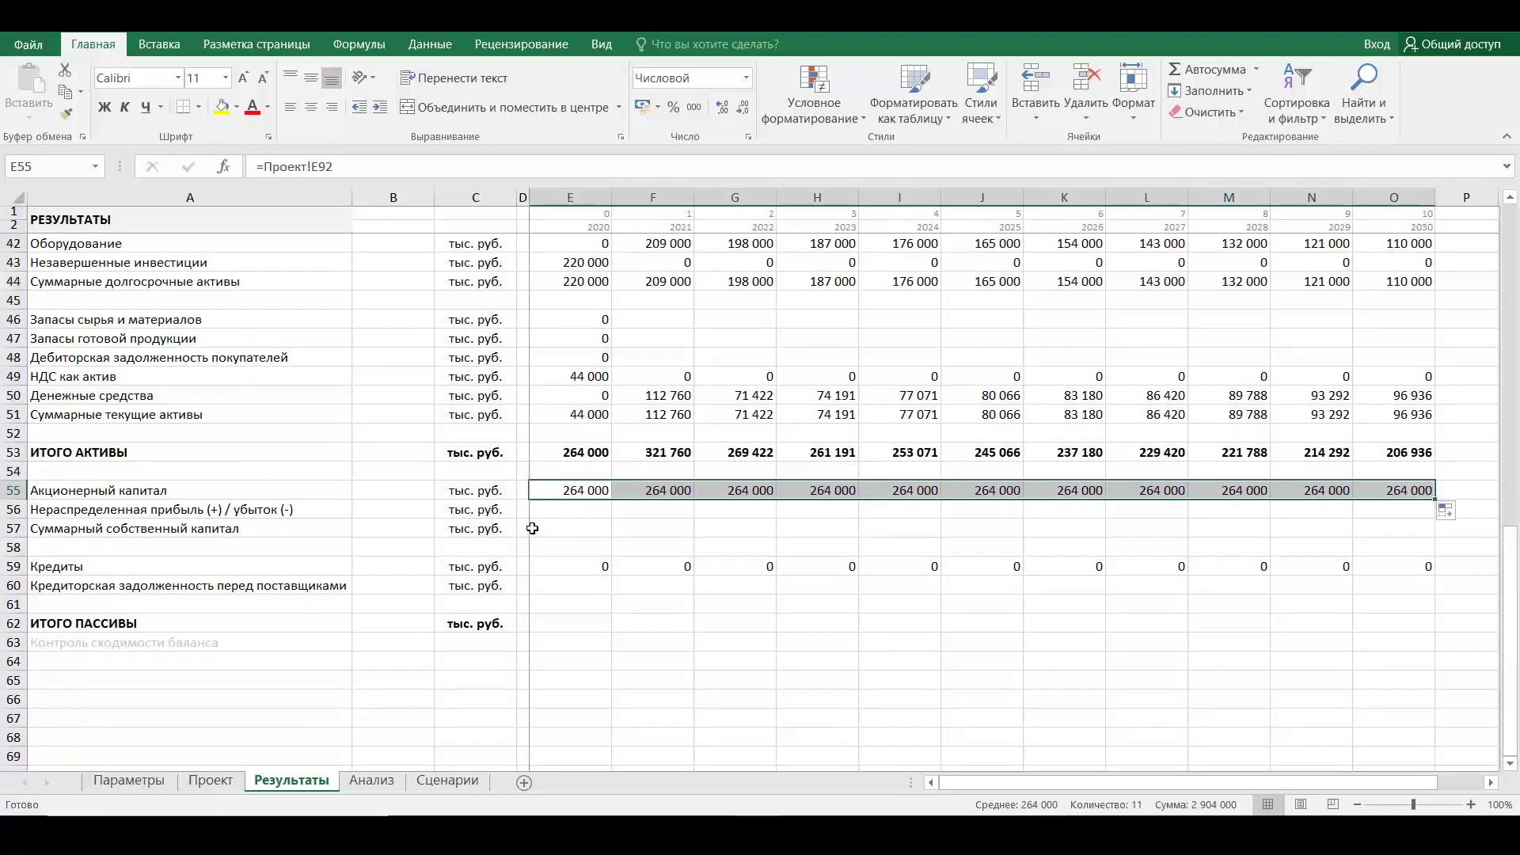
# Link the 2020 Нераспределенная прибыль in E56 to Чистая прибыль in the income statement as =E16
pyautogui.click(573, 509)
pyautogui.scroll(1, 563, 653)
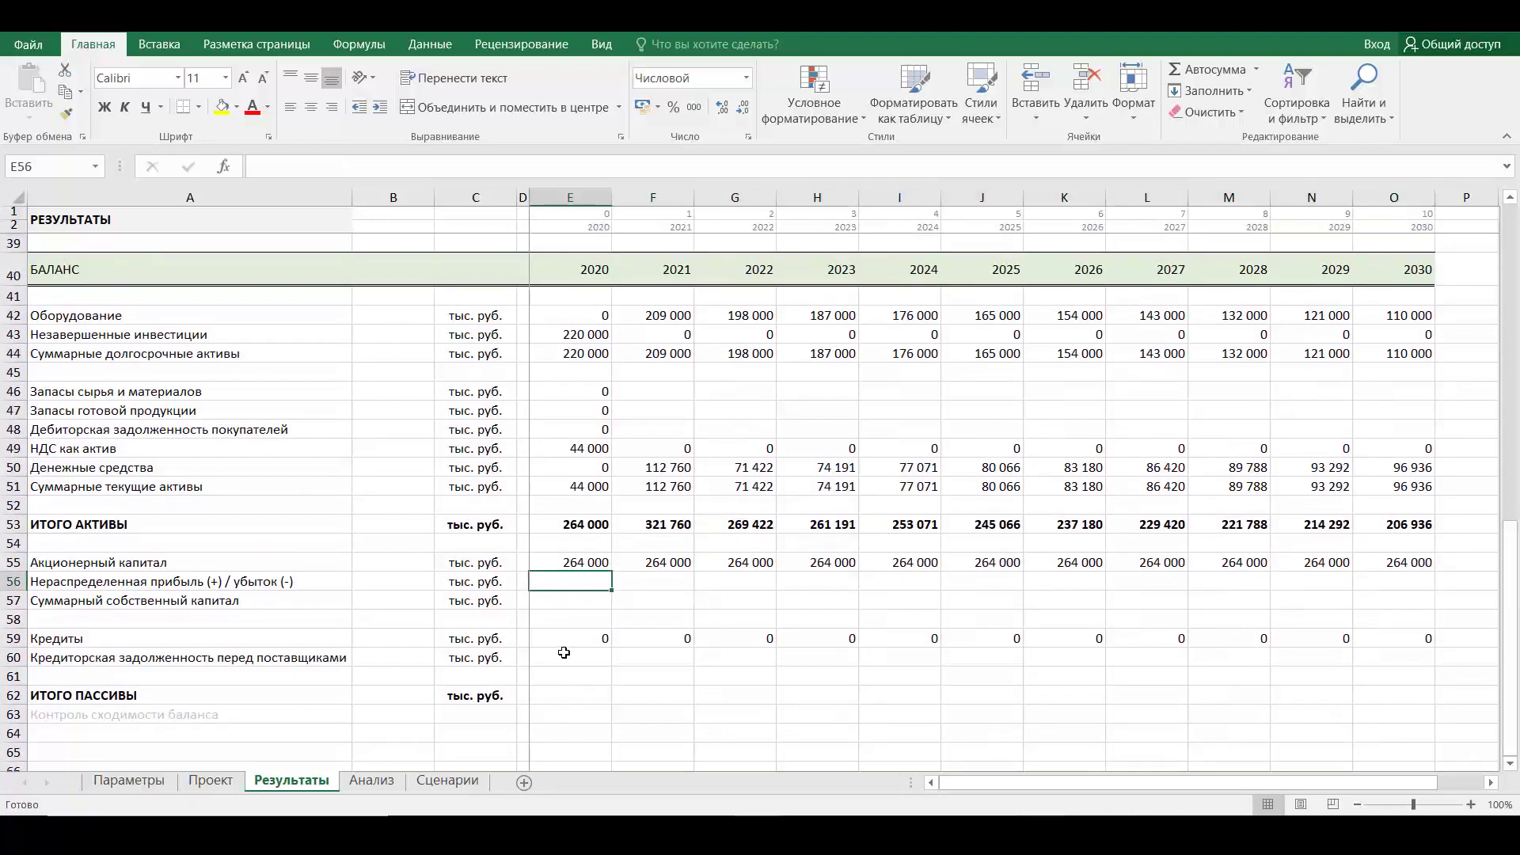
pyautogui.write('=')
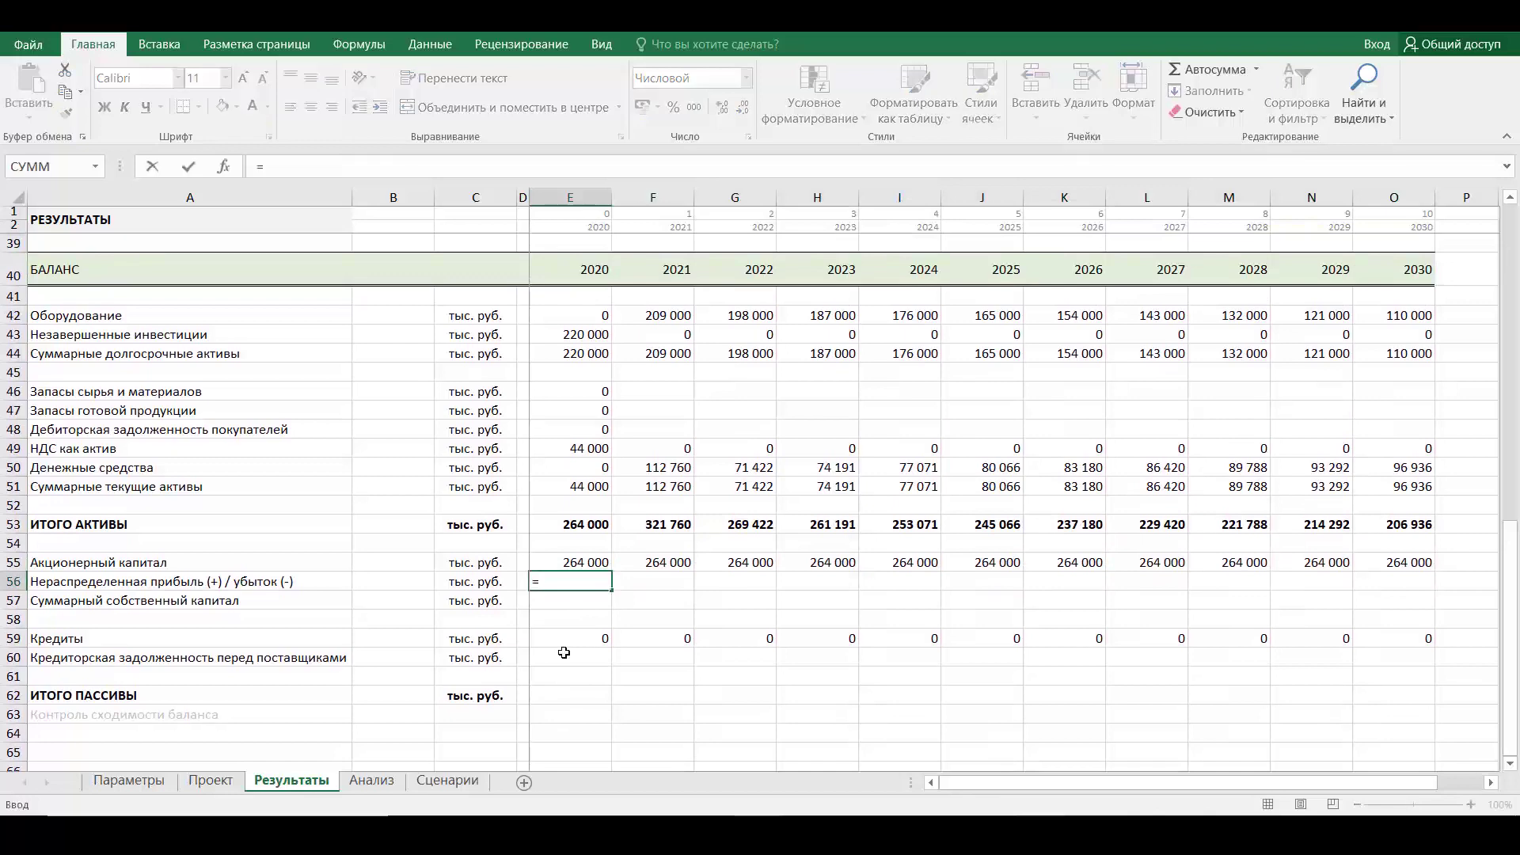
pyautogui.scroll(7, 563, 652)
pyautogui.scroll(5, 564, 652)
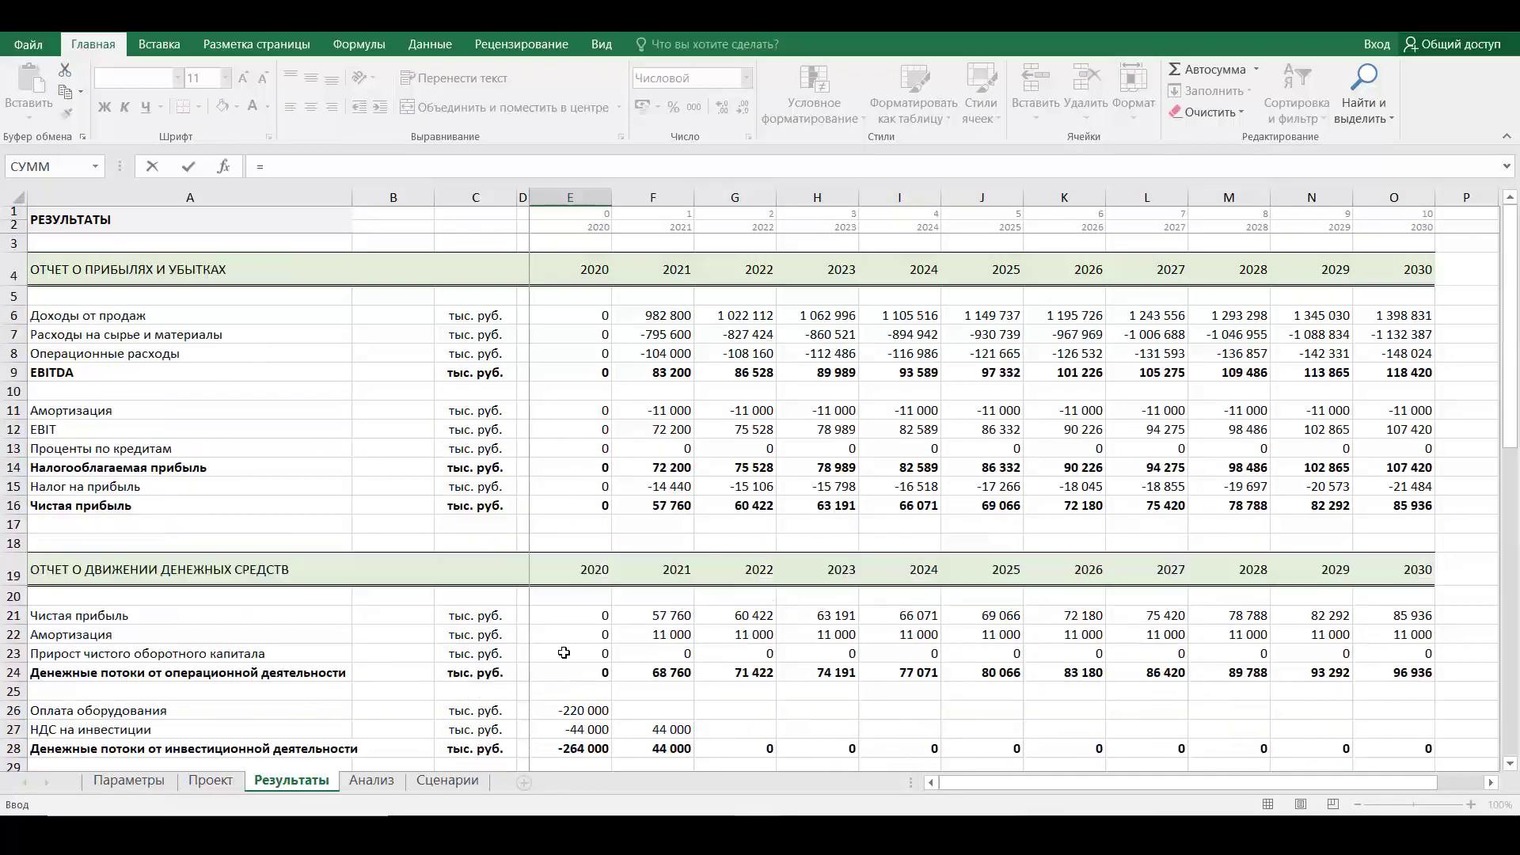
pyautogui.click(588, 505)
pyautogui.press('Return')
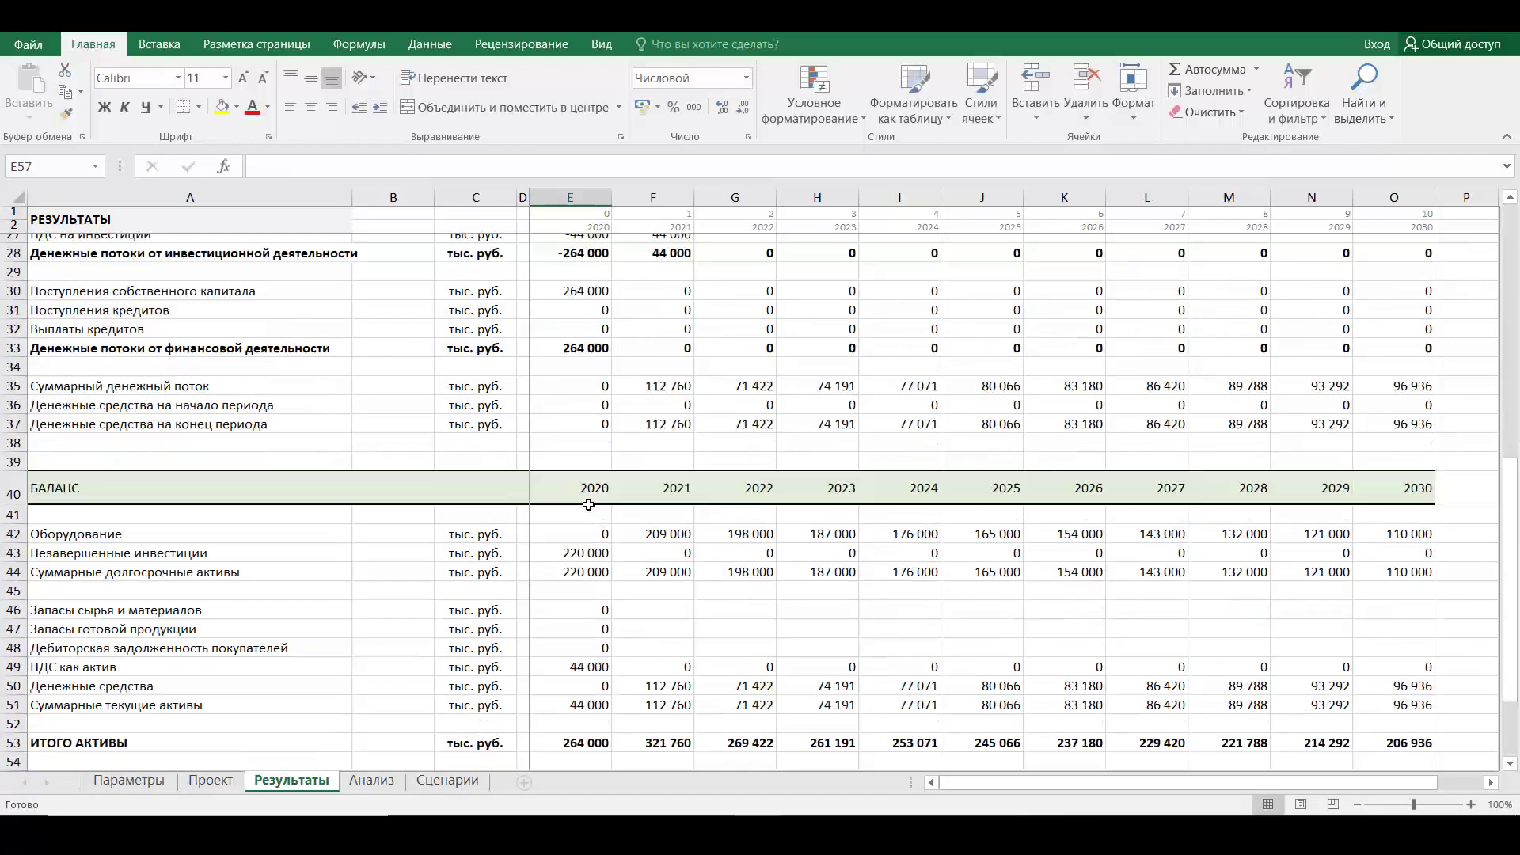
pyautogui.scroll(-2, 633, 605)
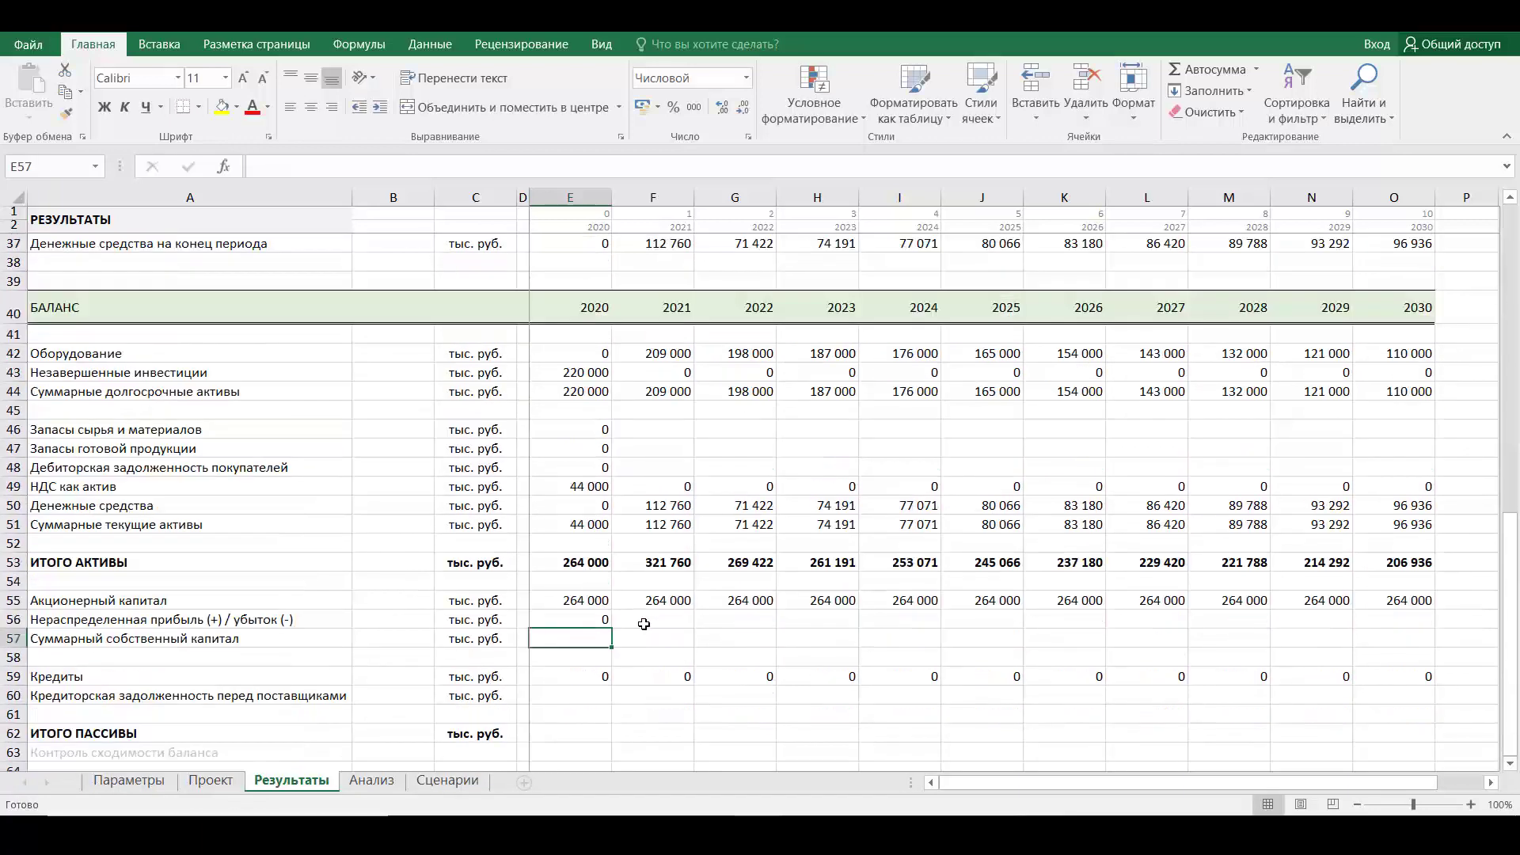
# Accumulate Нераспределенная прибыль in F56 from the prior balance and Чистая прибыль as =E56+F16, and fill it across through 2030
pyautogui.click(644, 622)
pyautogui.write('=')
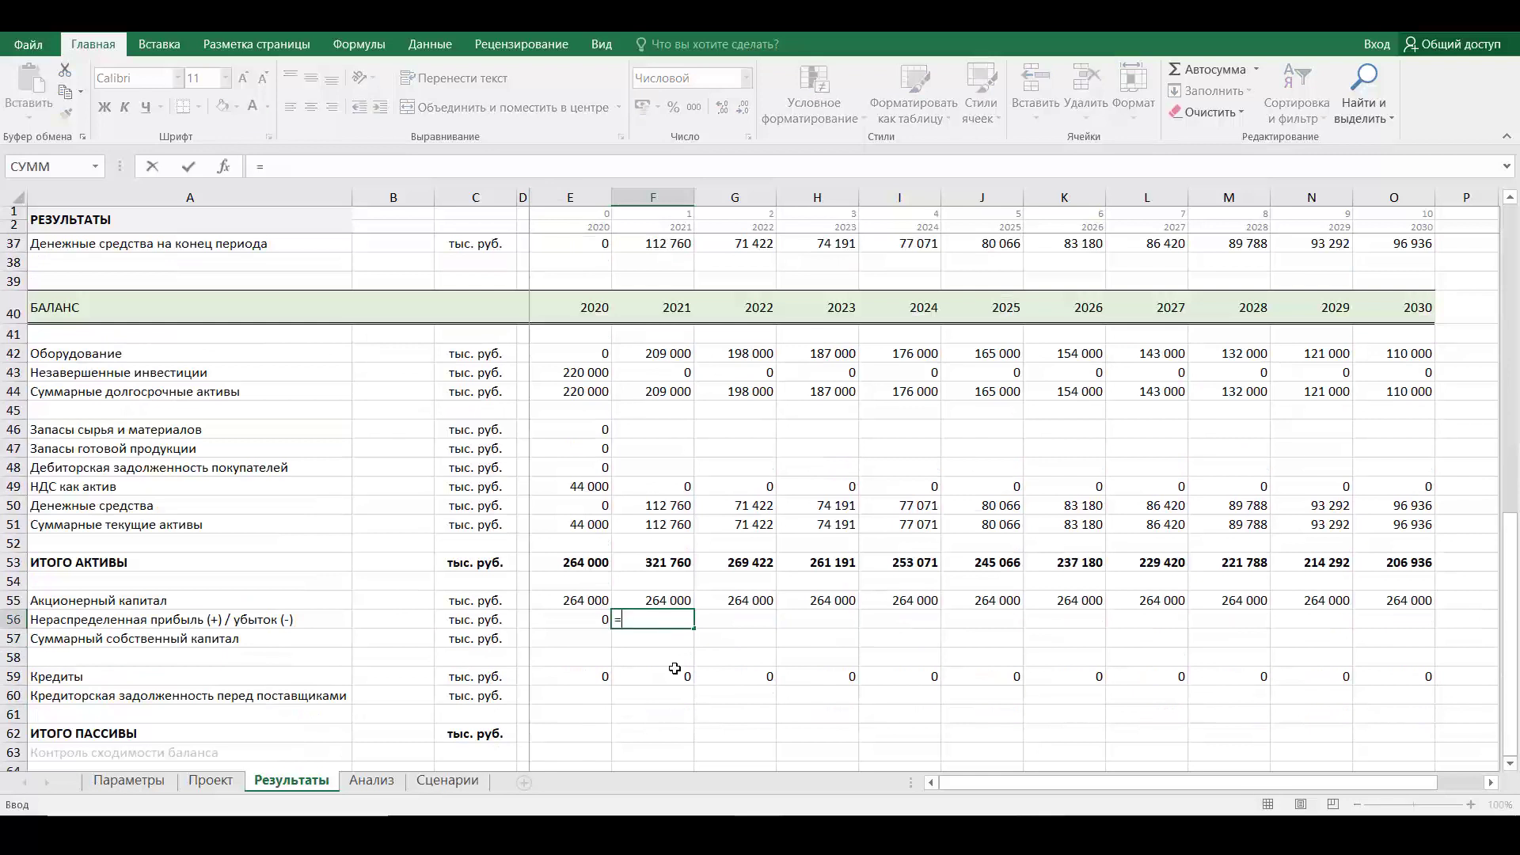
pyautogui.press('Left')
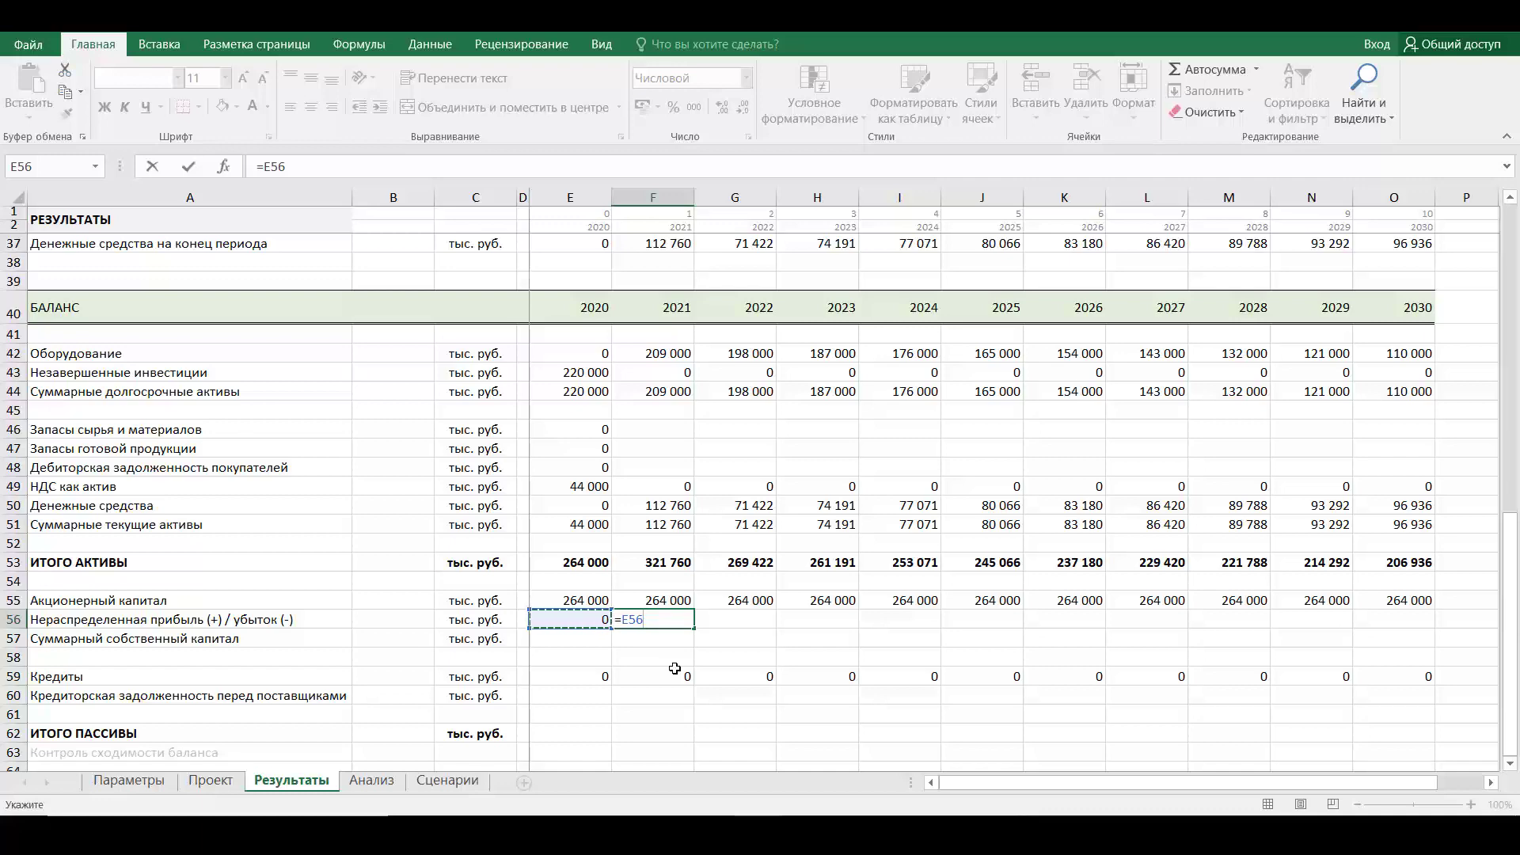
pyautogui.write('+')
pyautogui.scroll(8, 674, 669)
pyautogui.scroll(2, 674, 669)
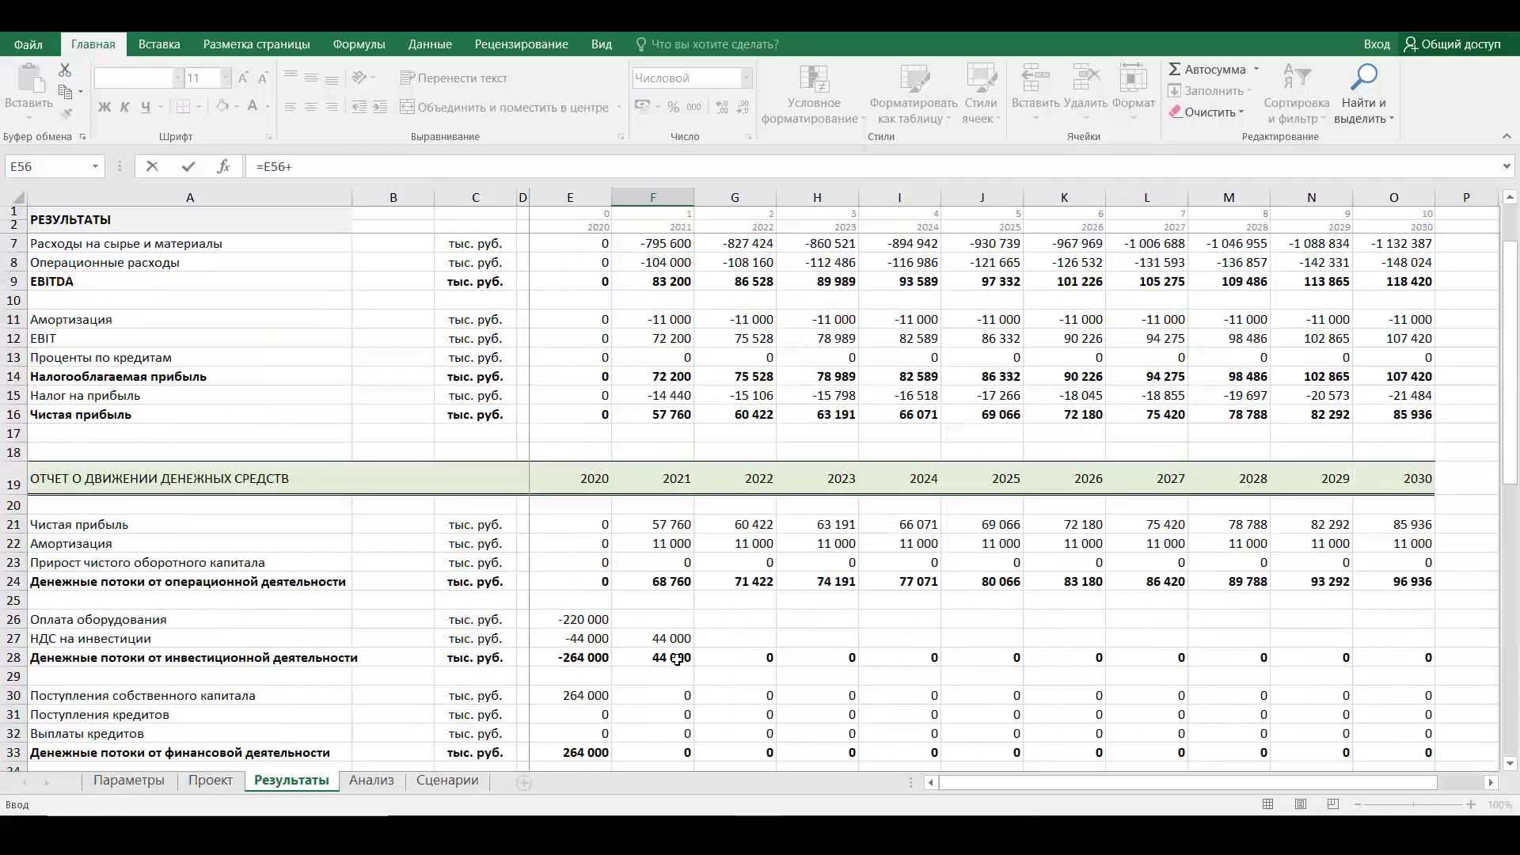
pyautogui.click(672, 414)
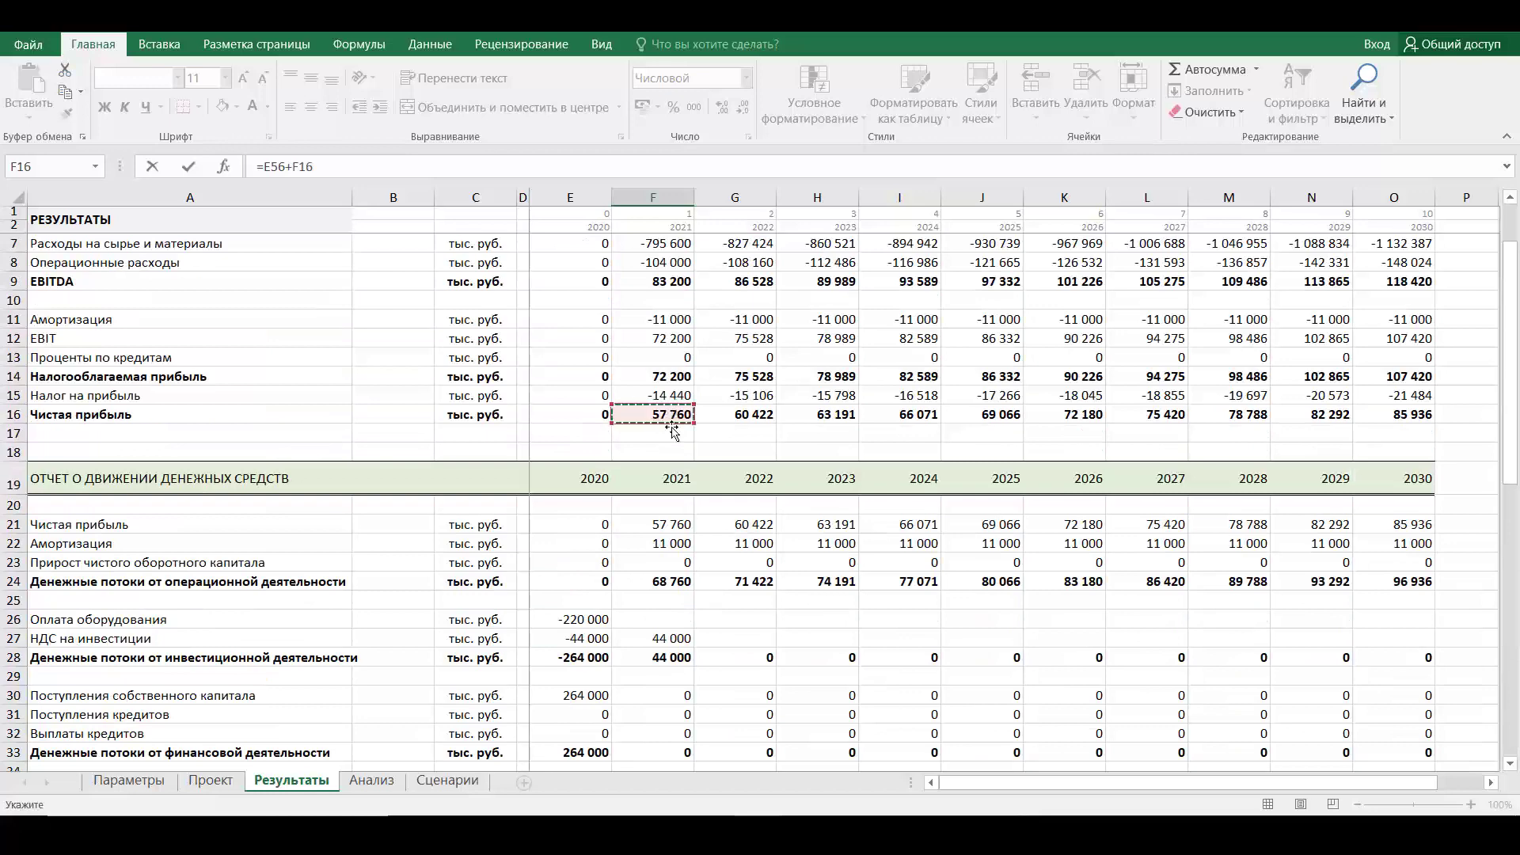
pyautogui.hotkey('ctrl', 'Return')
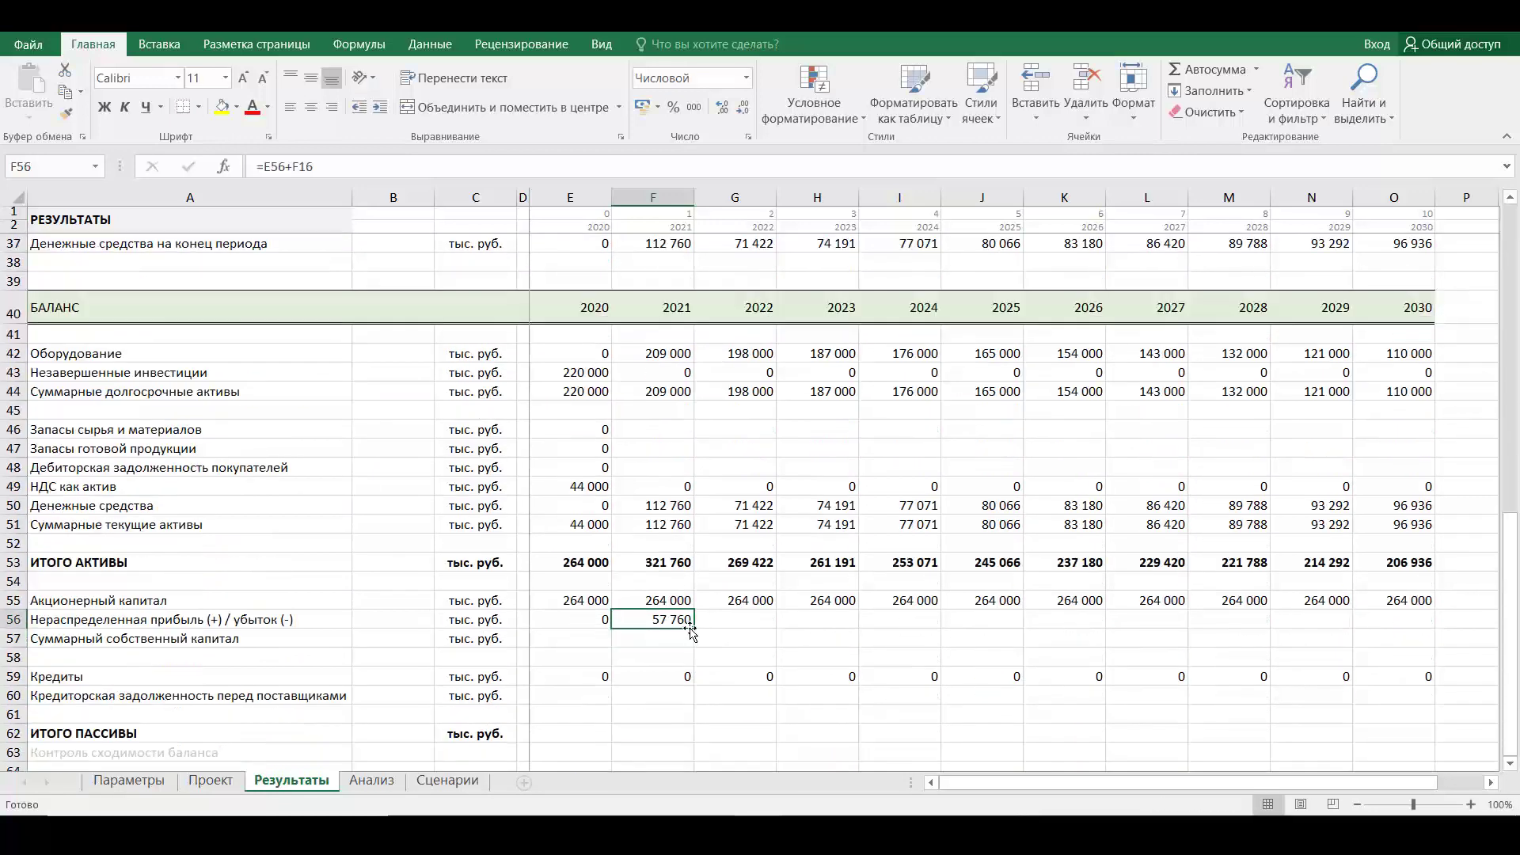
pyautogui.moveTo(696, 628); pyautogui.dragTo(1417, 628)
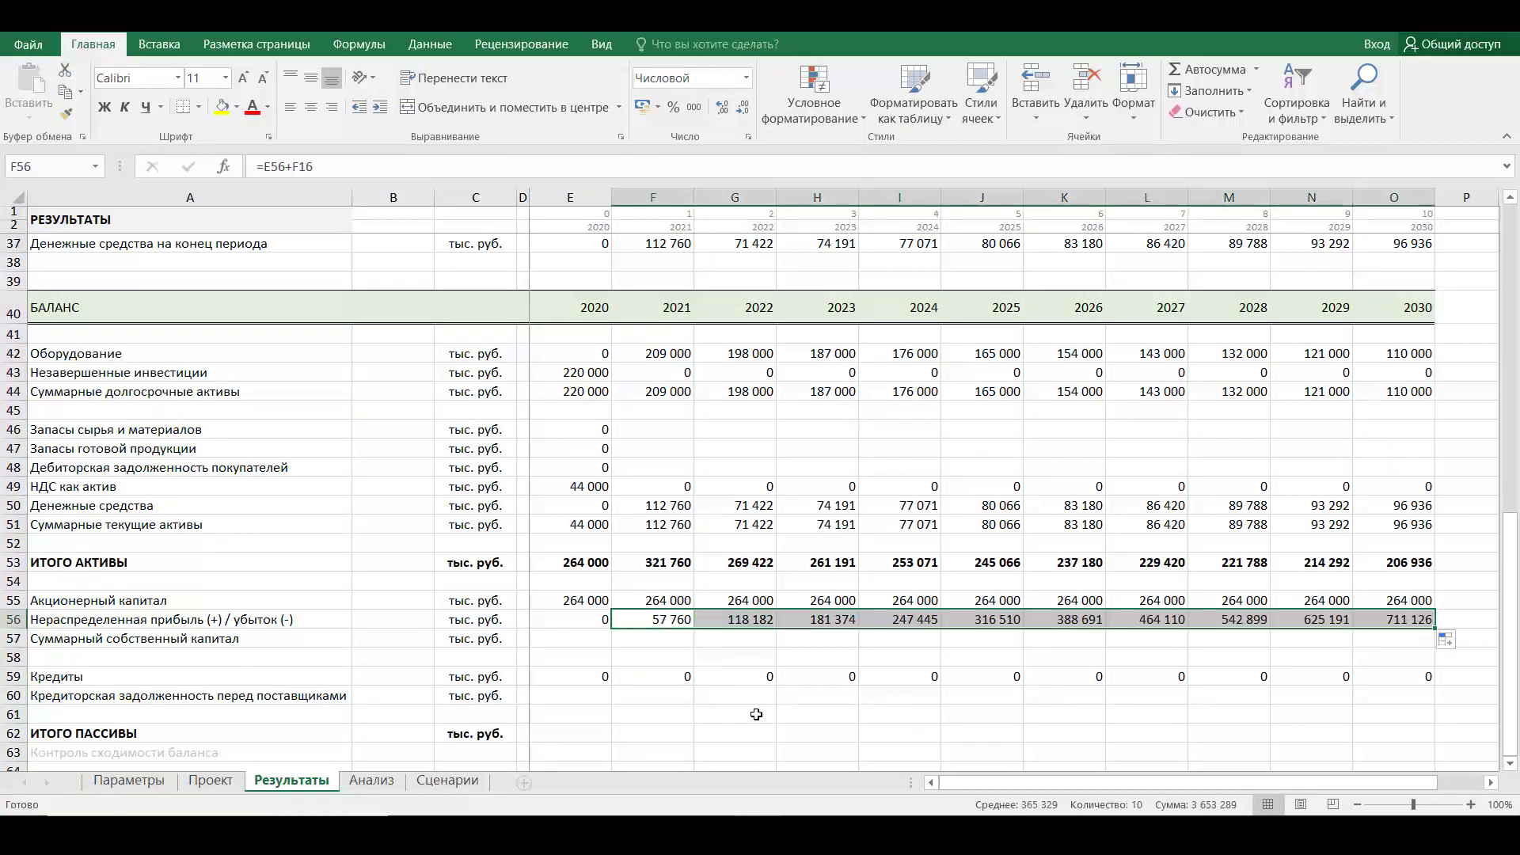
# Calculate Суммарный собственный капитал in E57 as =E55+E56 and fill it across through 2030
pyautogui.scroll(-1, 712, 681)
pyautogui.click(573, 581)
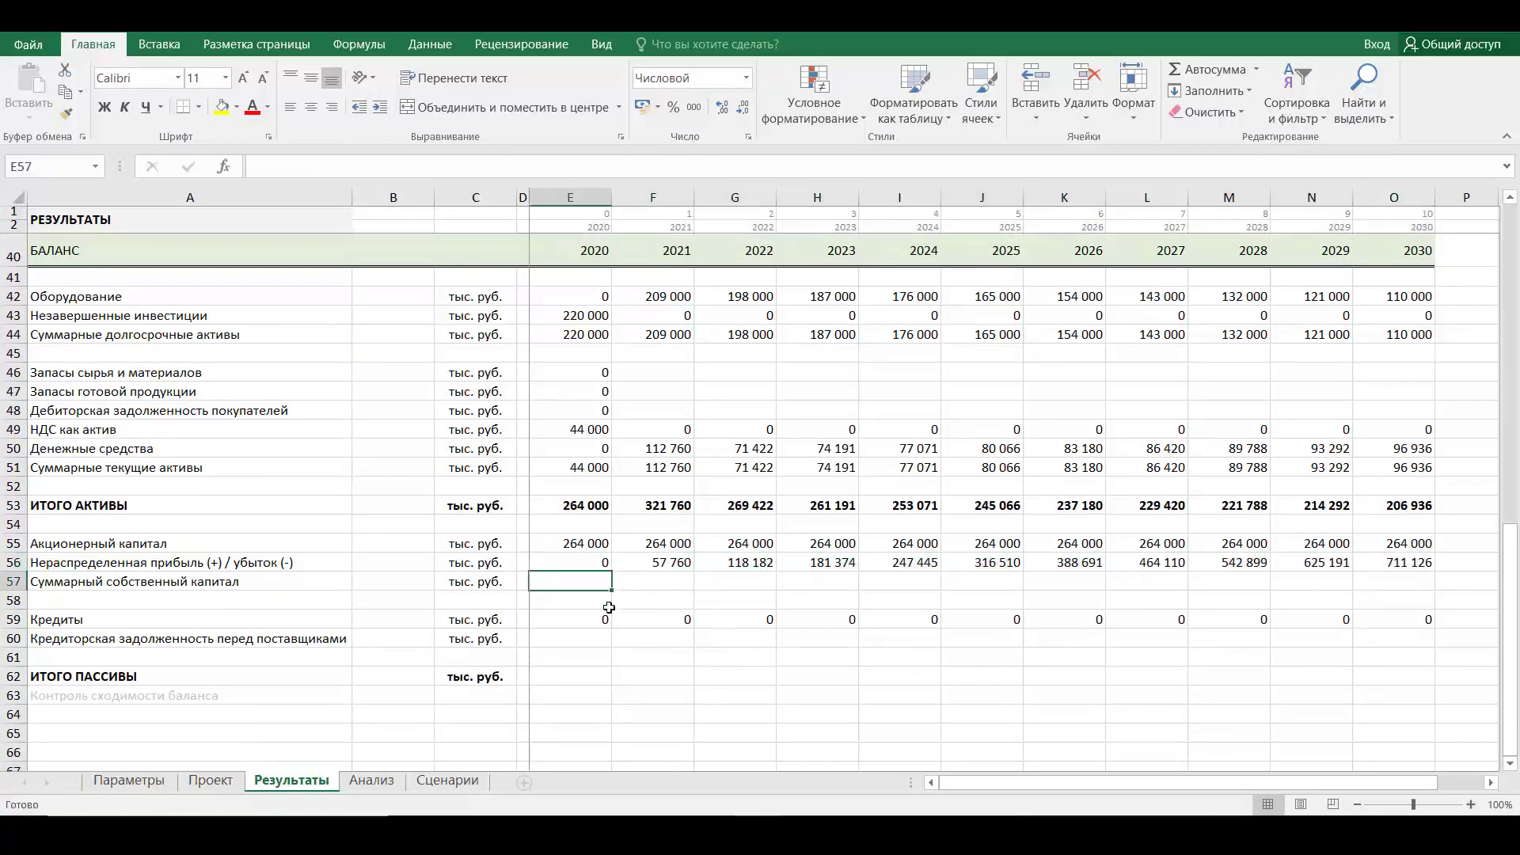
pyautogui.write('=')
pyautogui.click(593, 542)
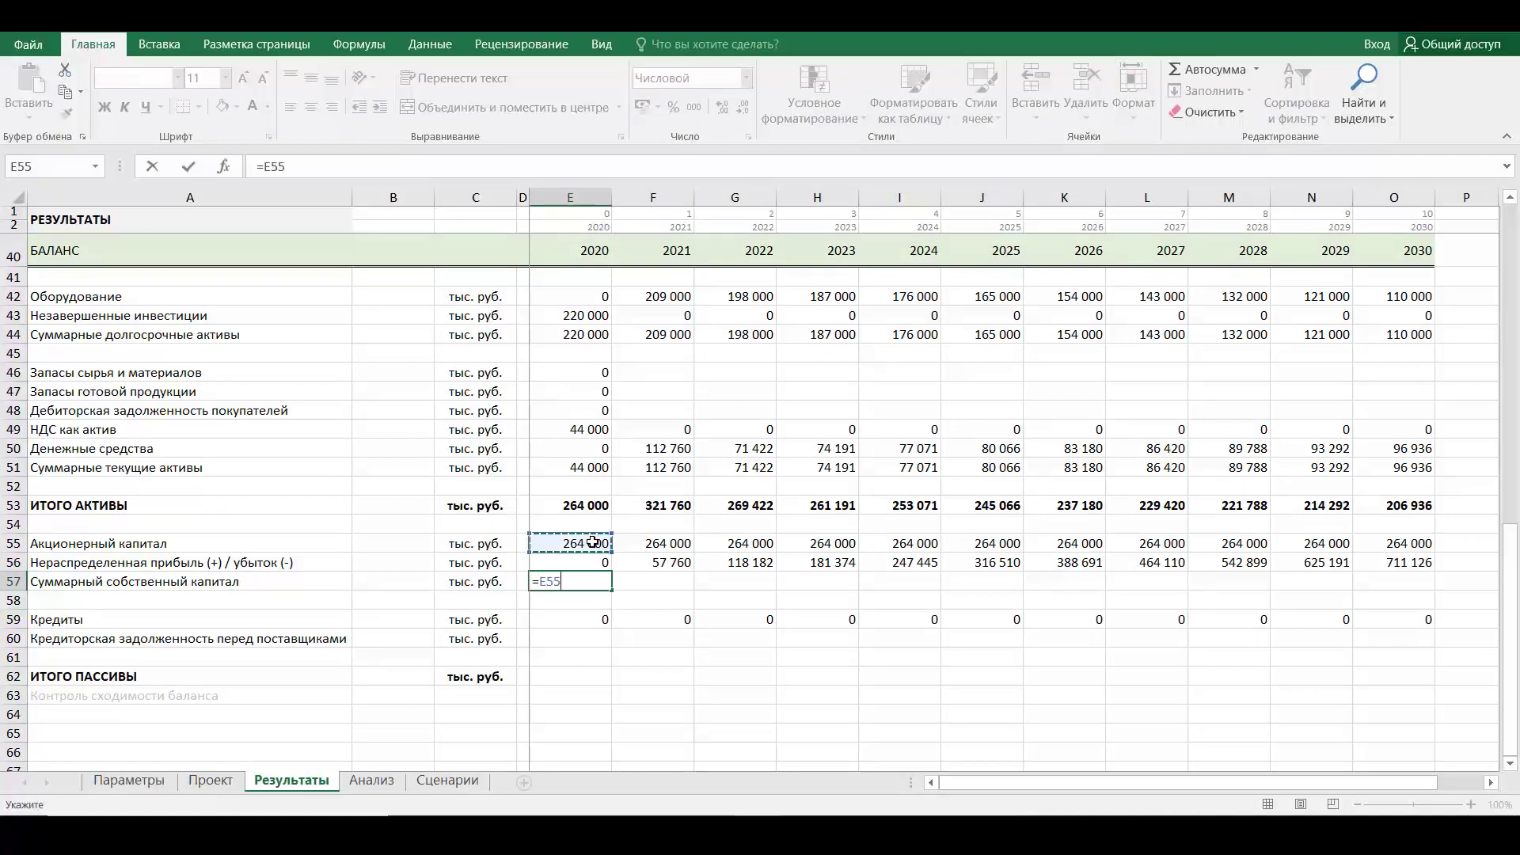
pyautogui.write('+')
pyautogui.press('Up')
pyautogui.press('Return')
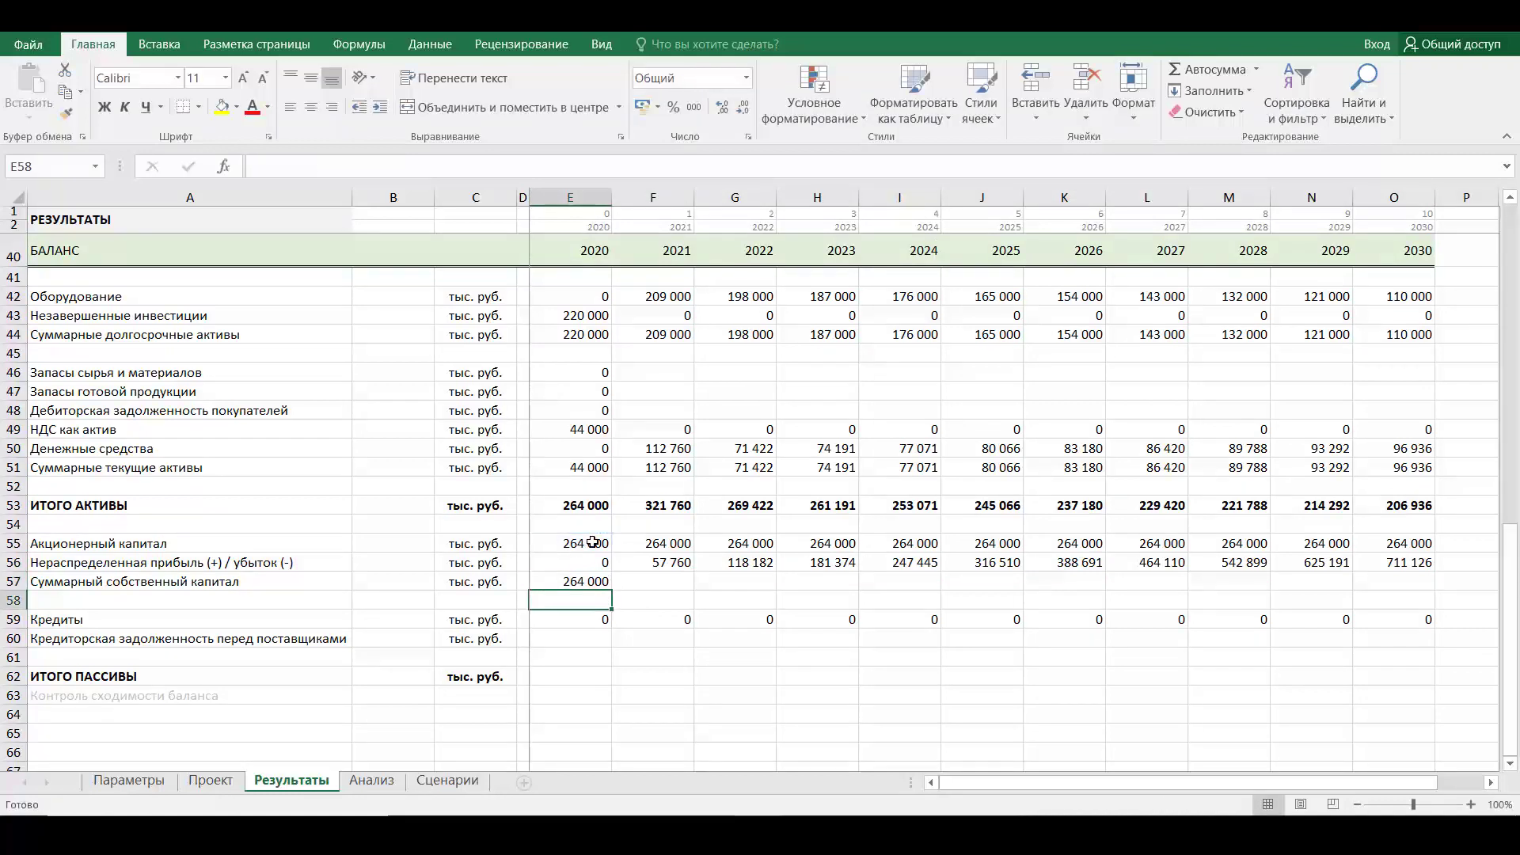
pyautogui.click(603, 579)
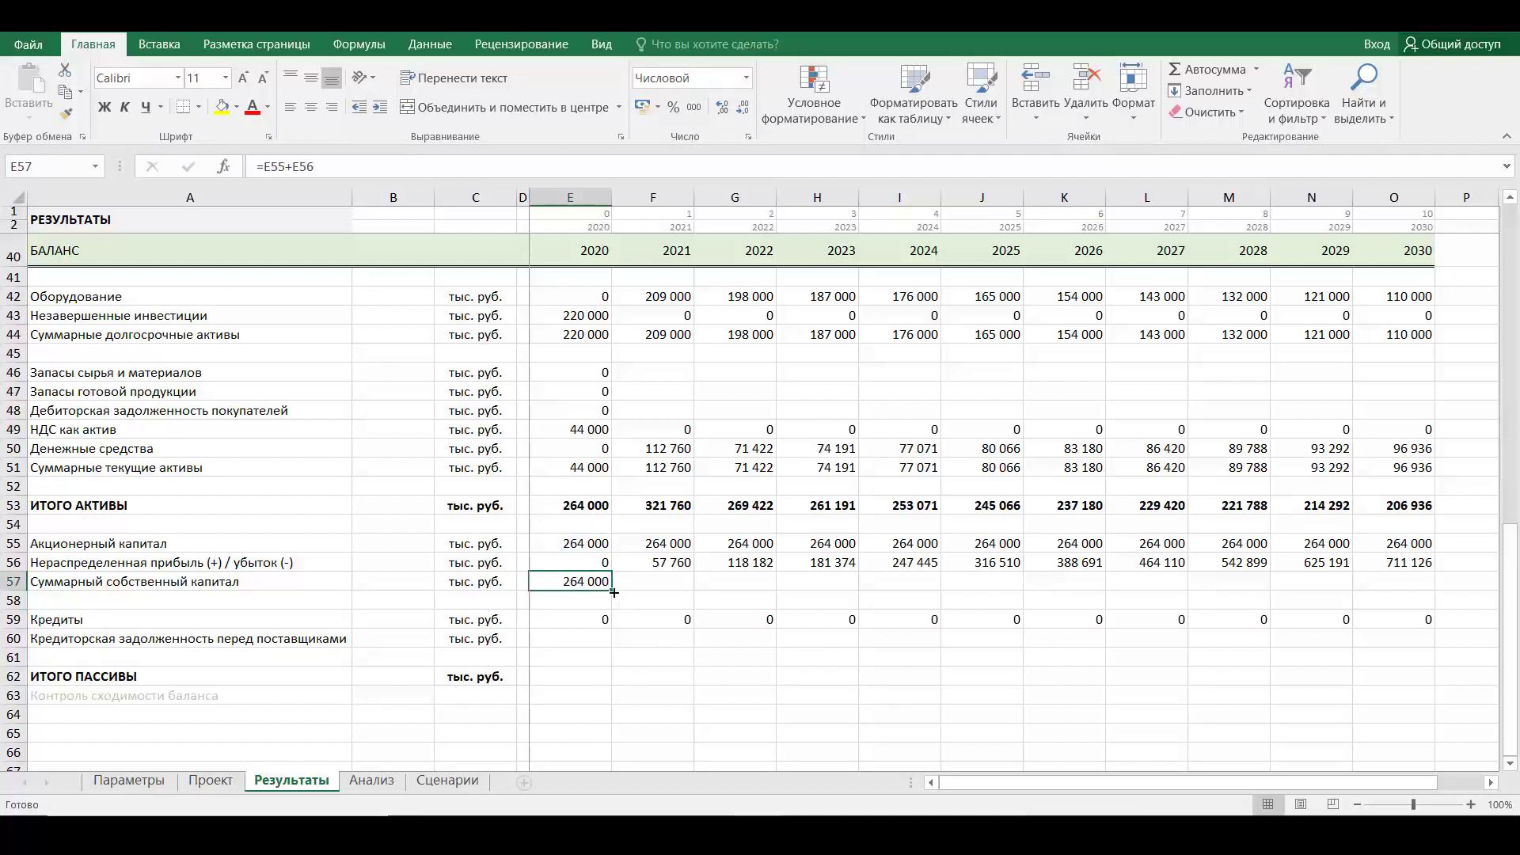
pyautogui.moveTo(613, 592); pyautogui.dragTo(1421, 595)
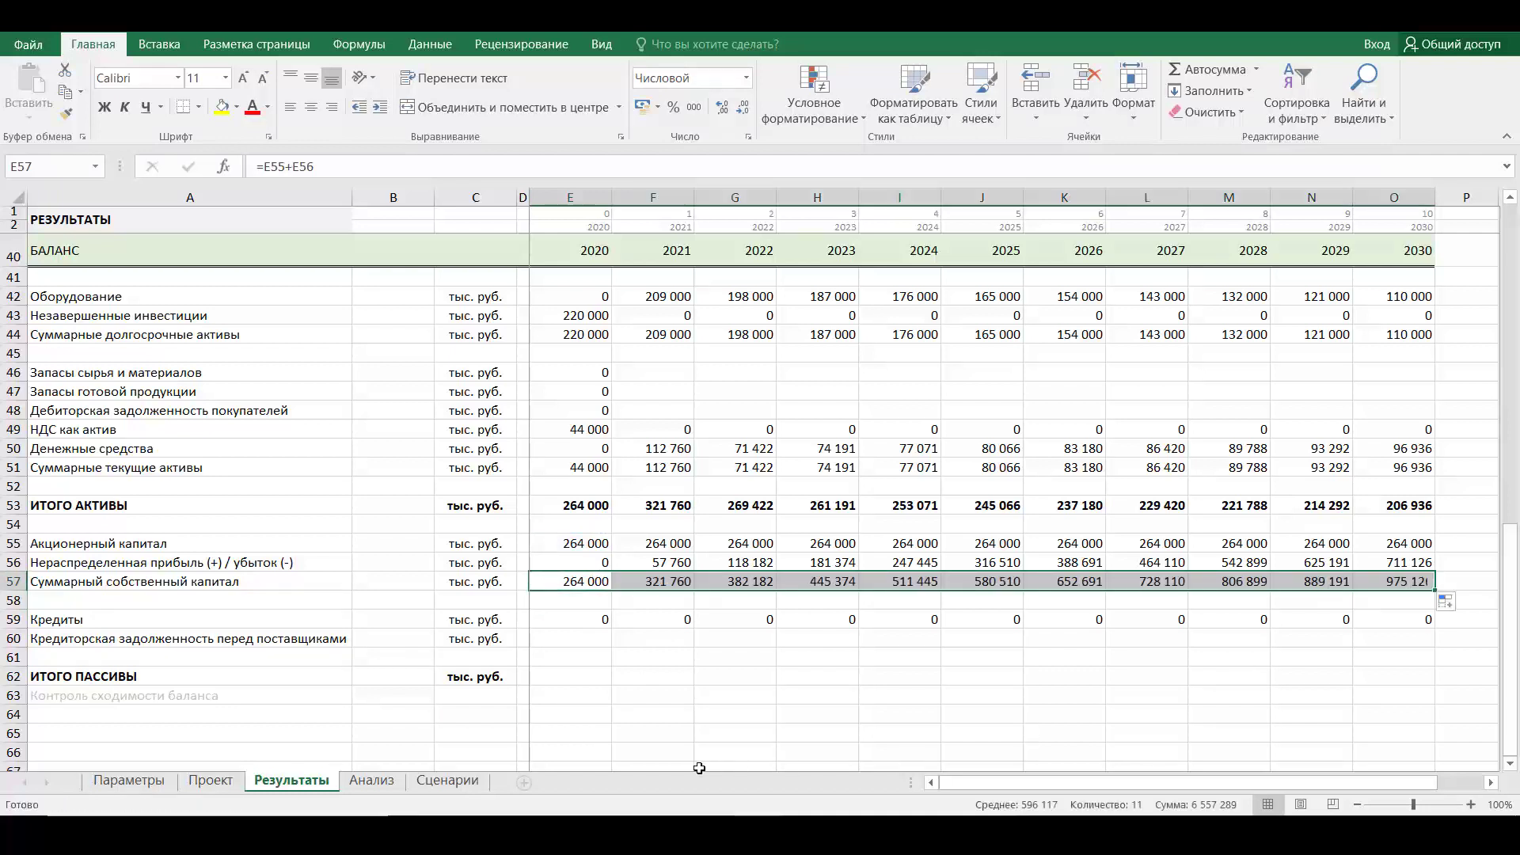
# Link Кредиторская задолженность перед поставщиками in E60 to the Проект sheet as =Проект!E48 and fill it across through 2030
pyautogui.scroll(-1, 629, 726)
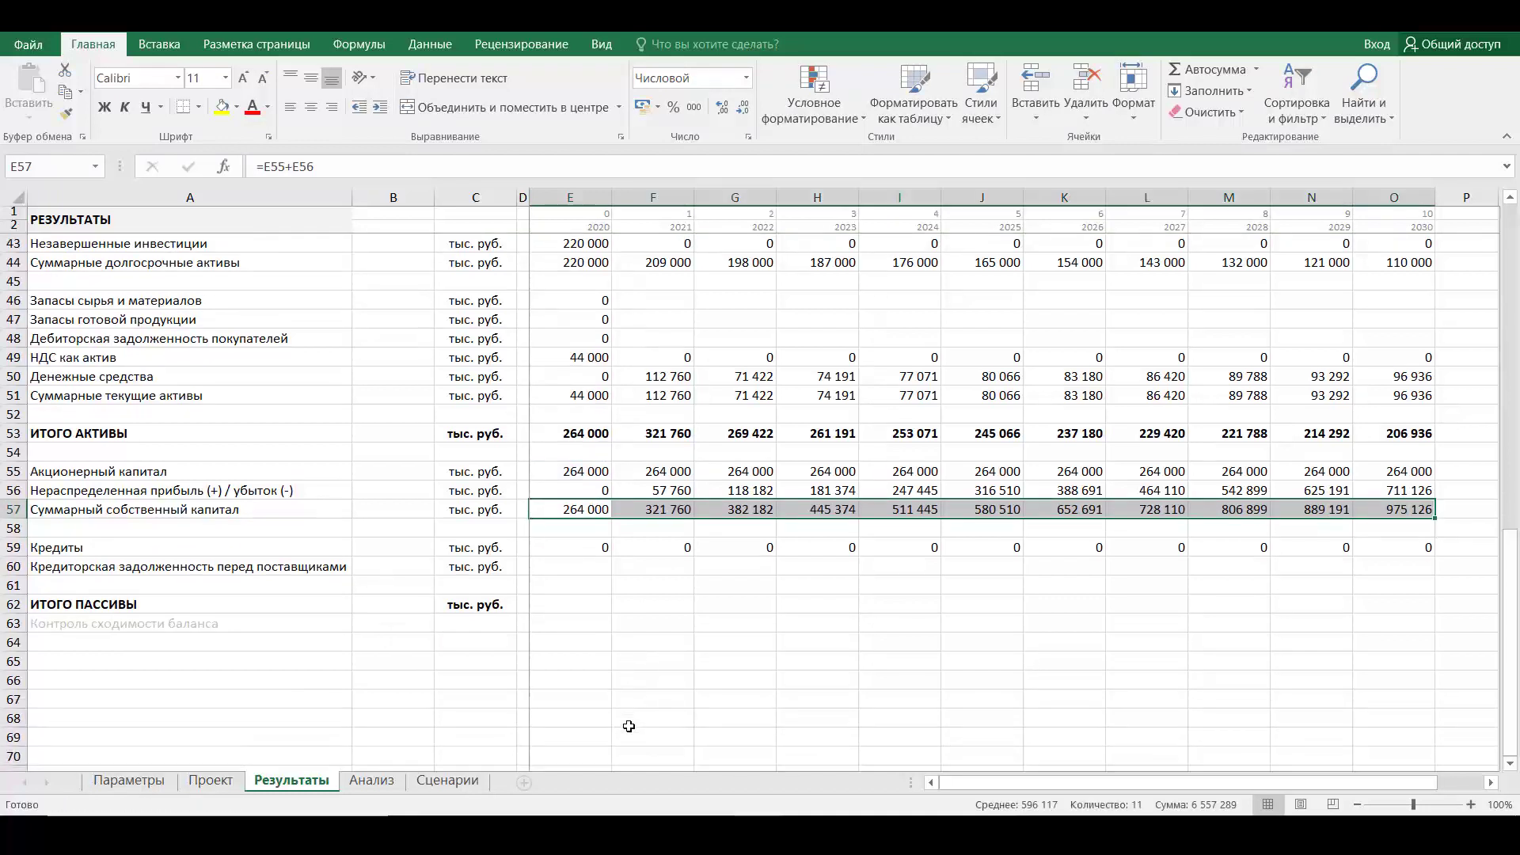
pyautogui.click(579, 568)
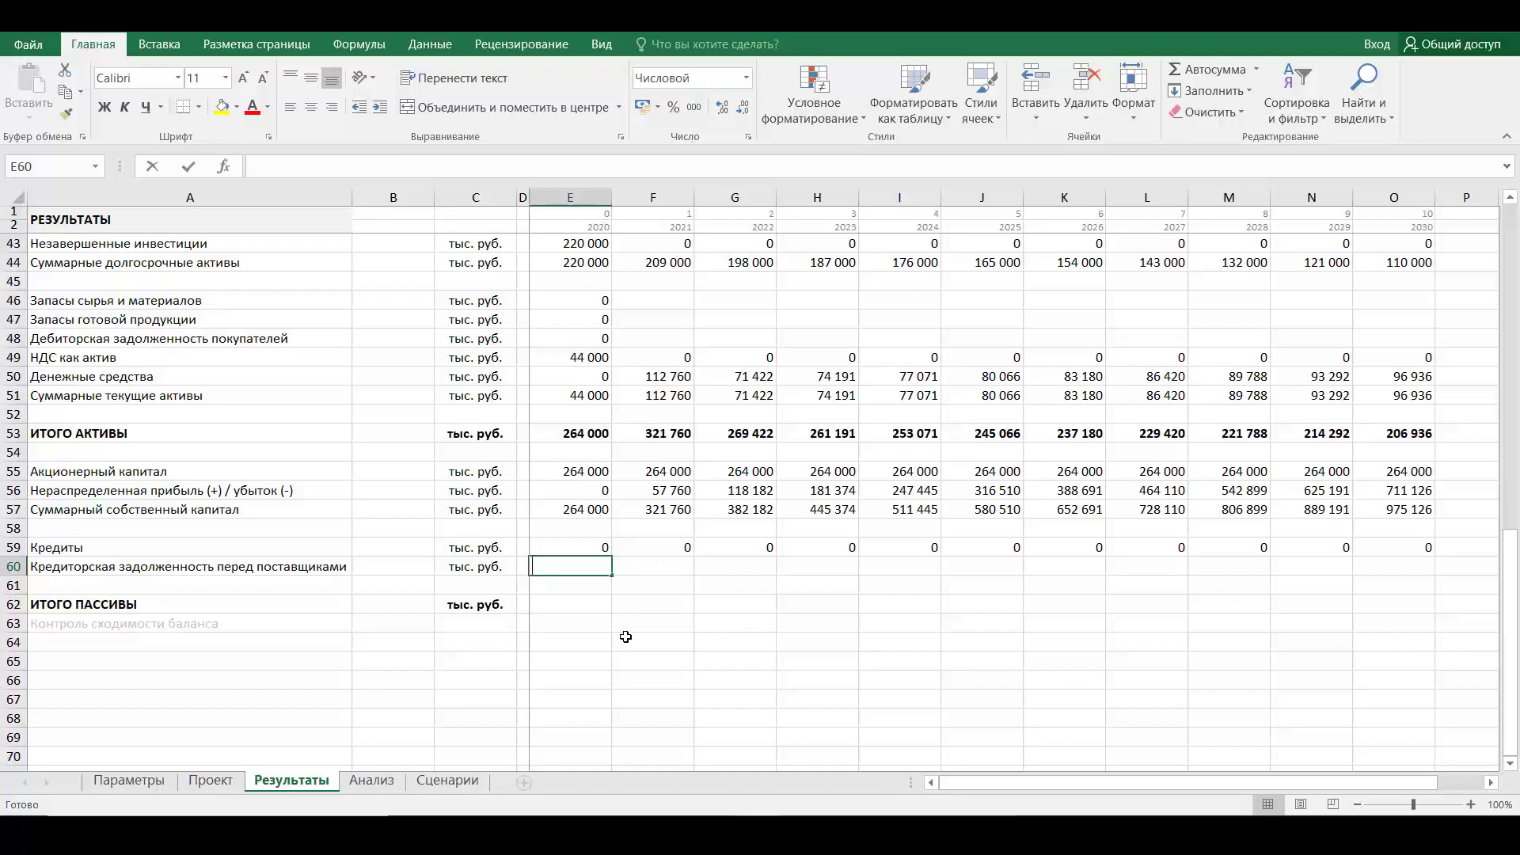
pyautogui.write('=')
pyautogui.click(215, 789)
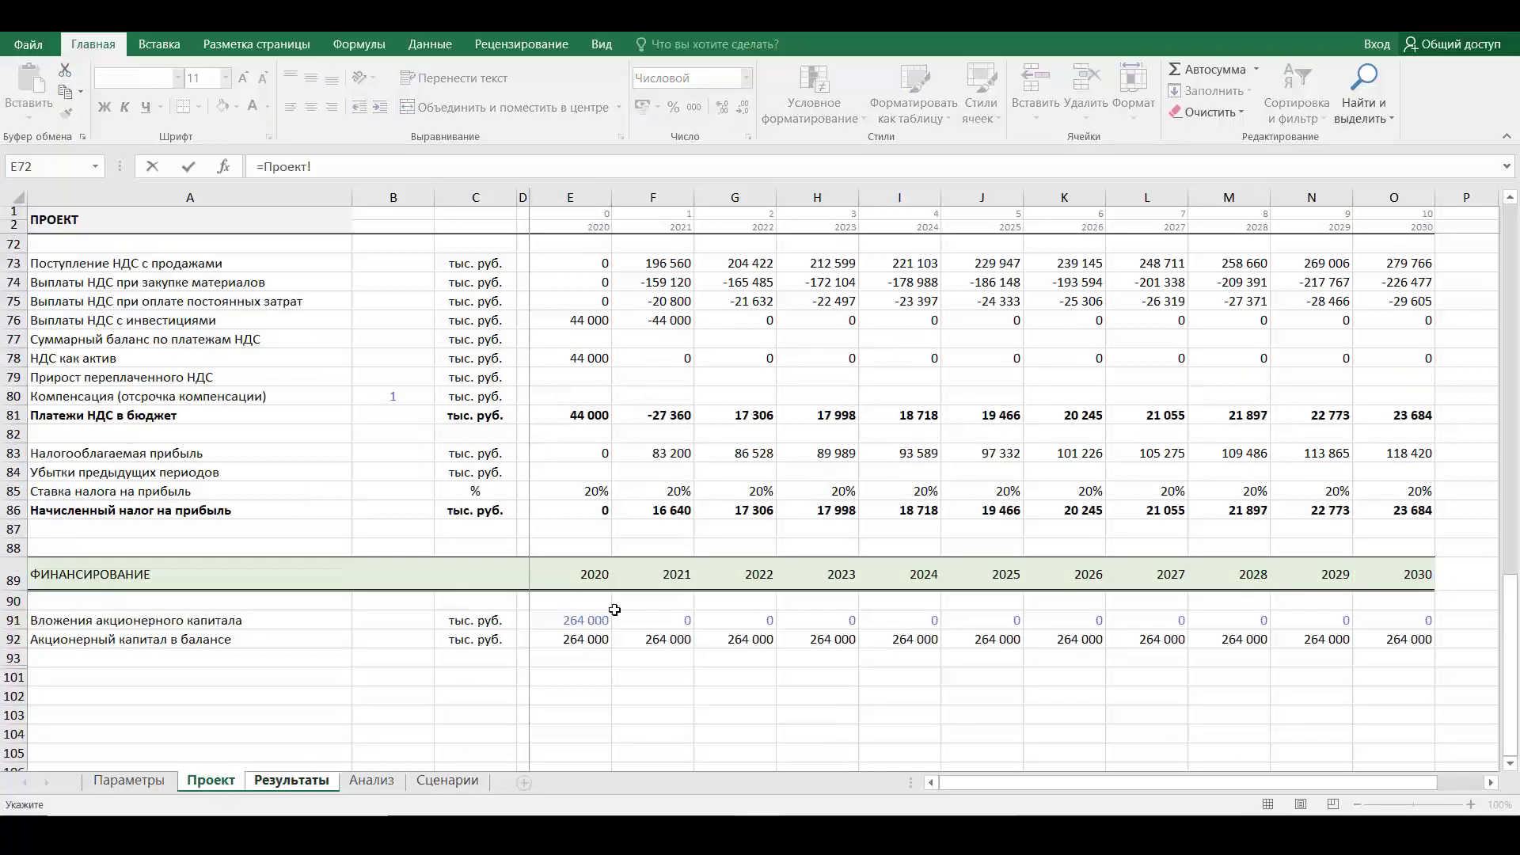
pyautogui.scroll(7, 634, 579)
pyautogui.scroll(1, 634, 578)
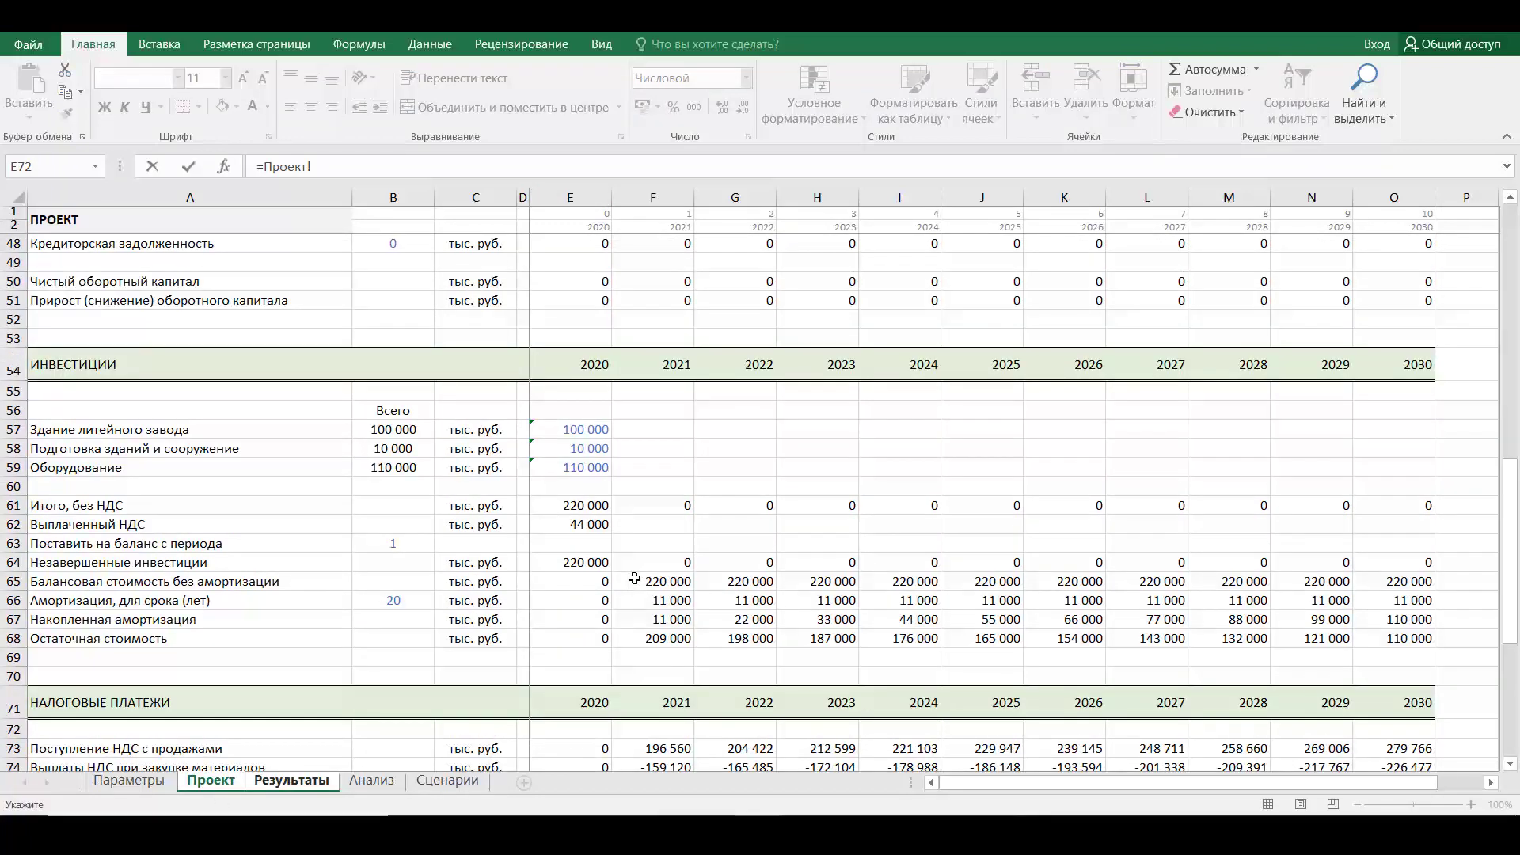
pyautogui.scroll(-9, 634, 579)
pyautogui.scroll(3, 634, 579)
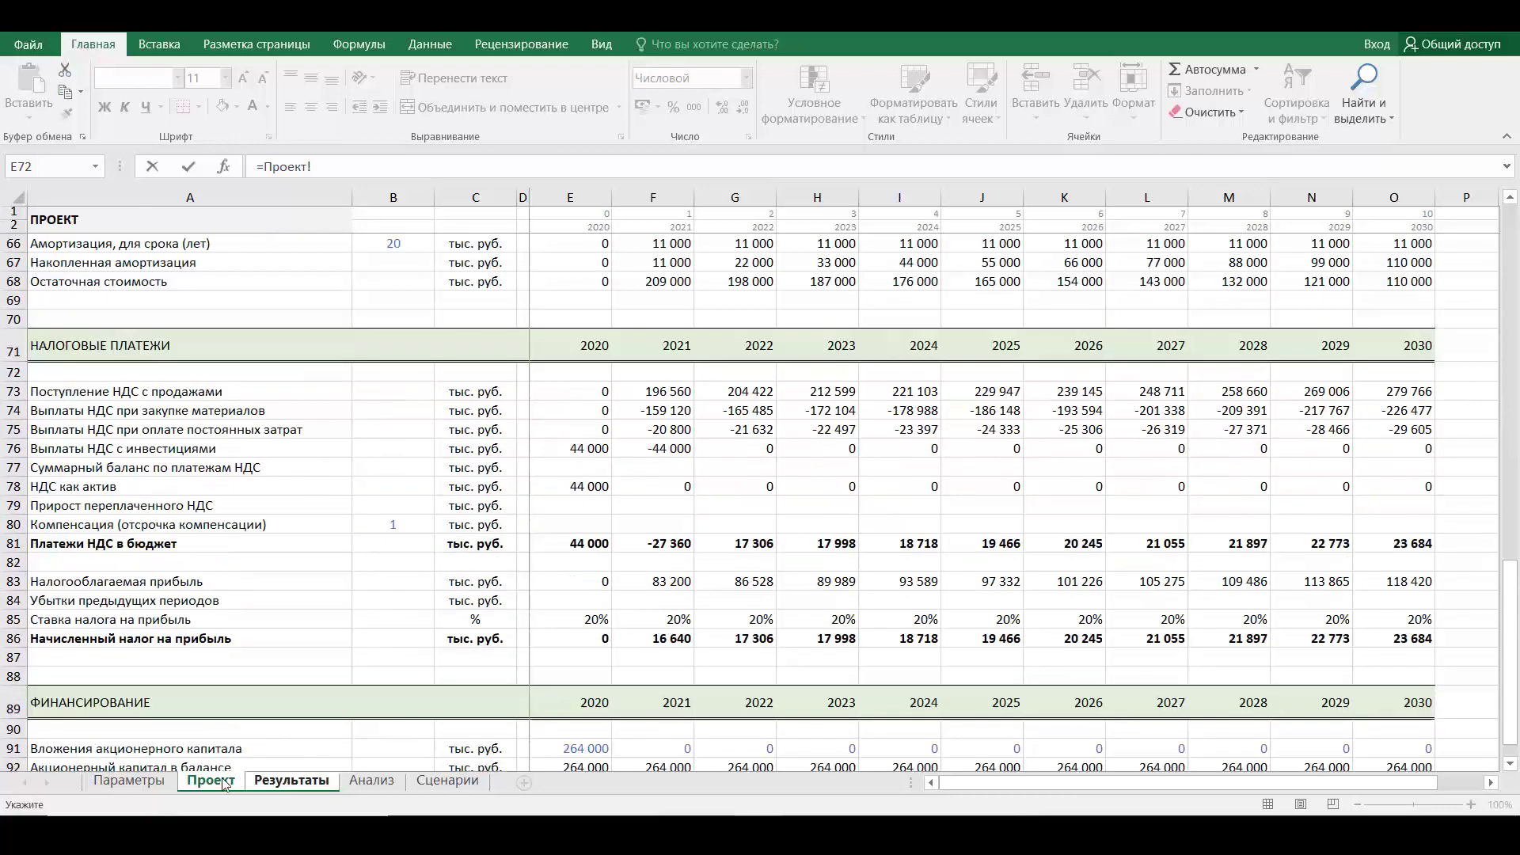
pyautogui.click(140, 785)
pyautogui.click(210, 782)
pyautogui.scroll(-3, 526, 692)
pyautogui.scroll(10, 527, 693)
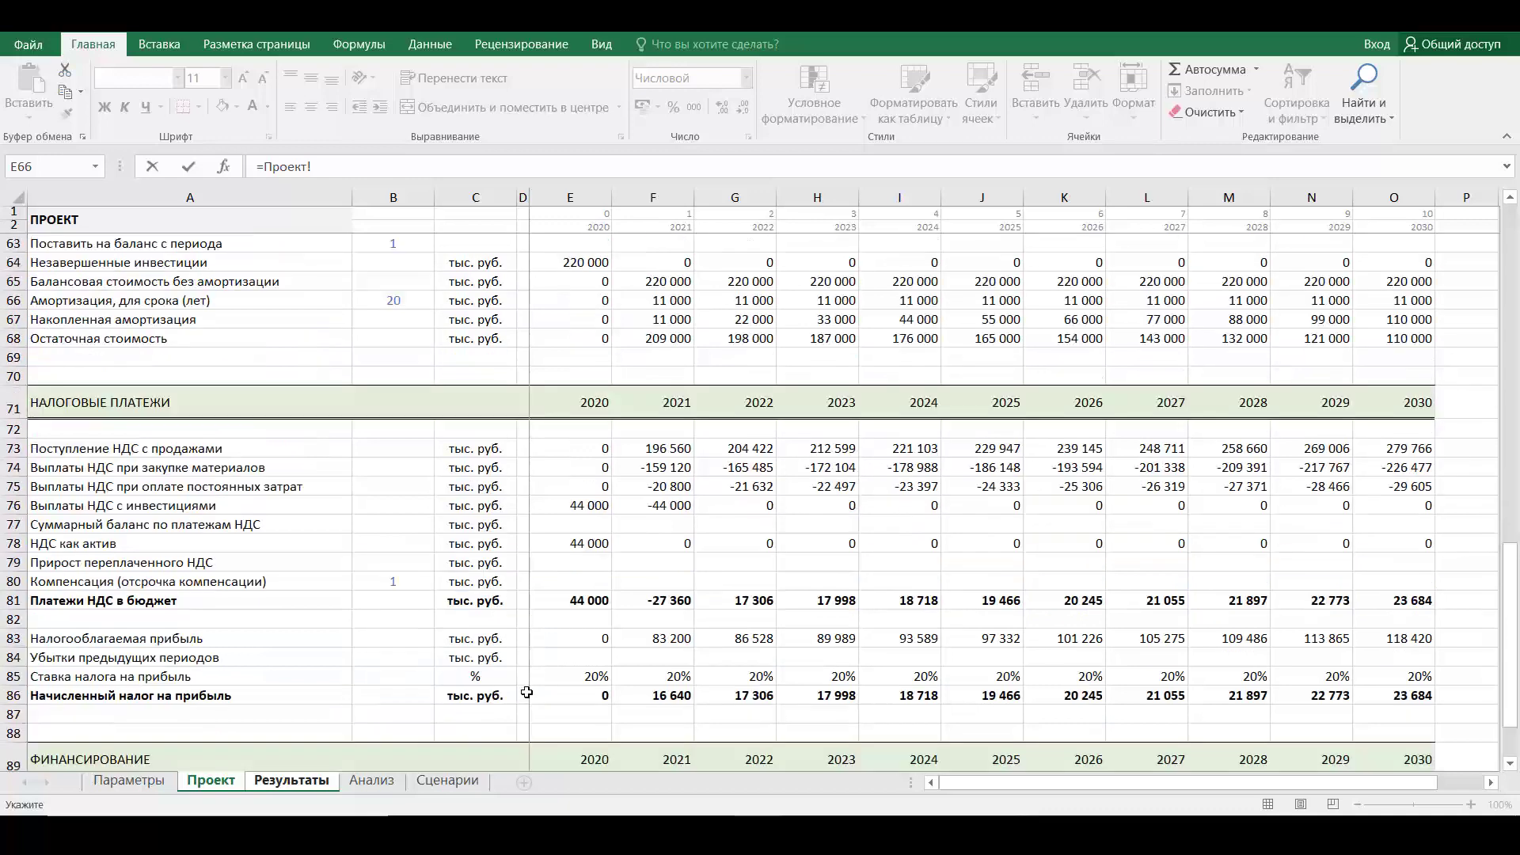
pyautogui.scroll(-1, 526, 693)
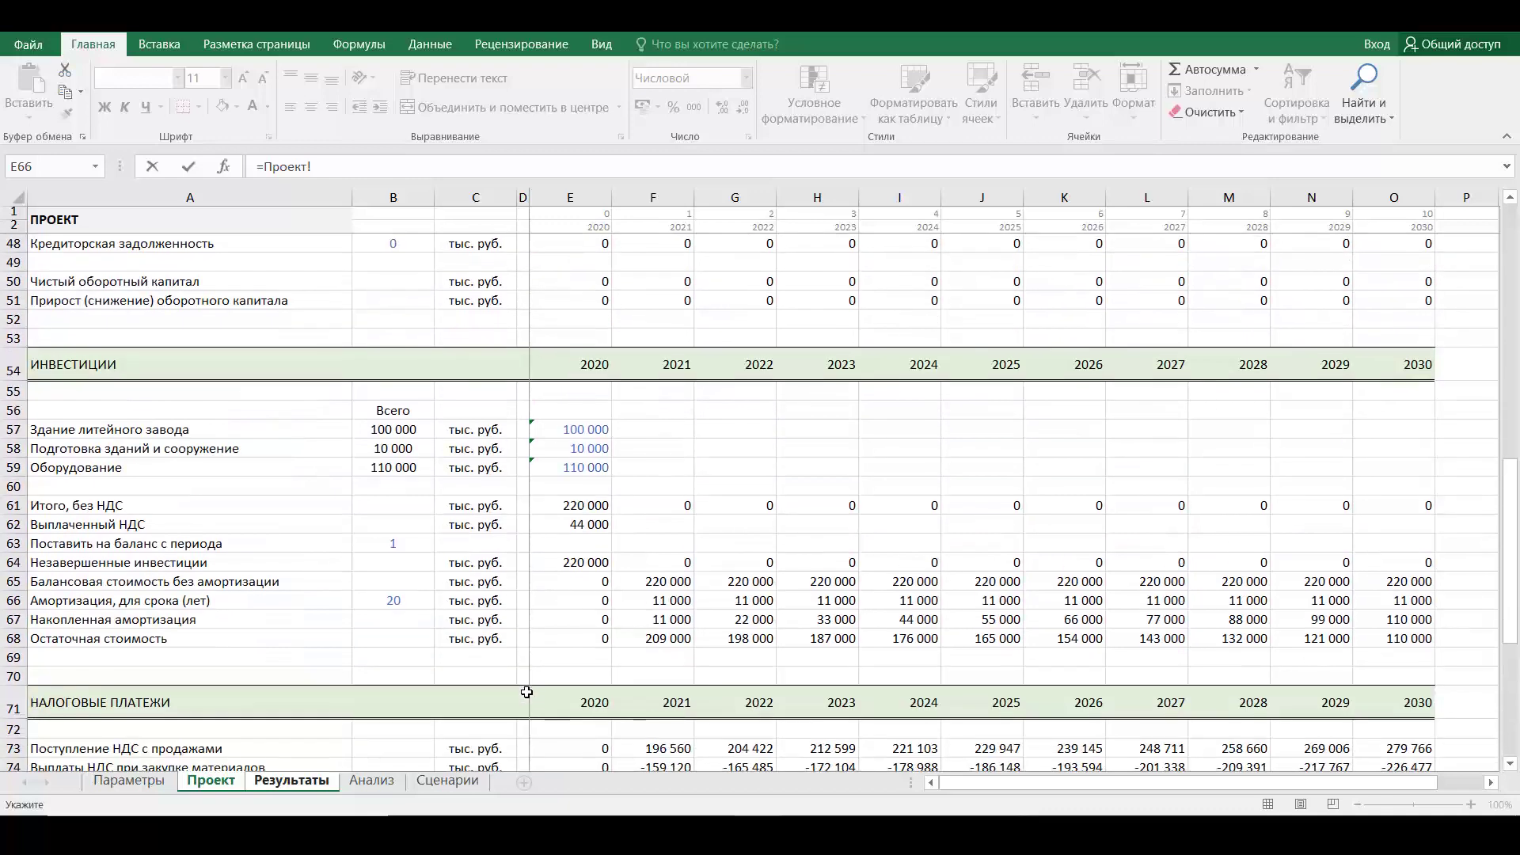
pyautogui.scroll(4, 526, 692)
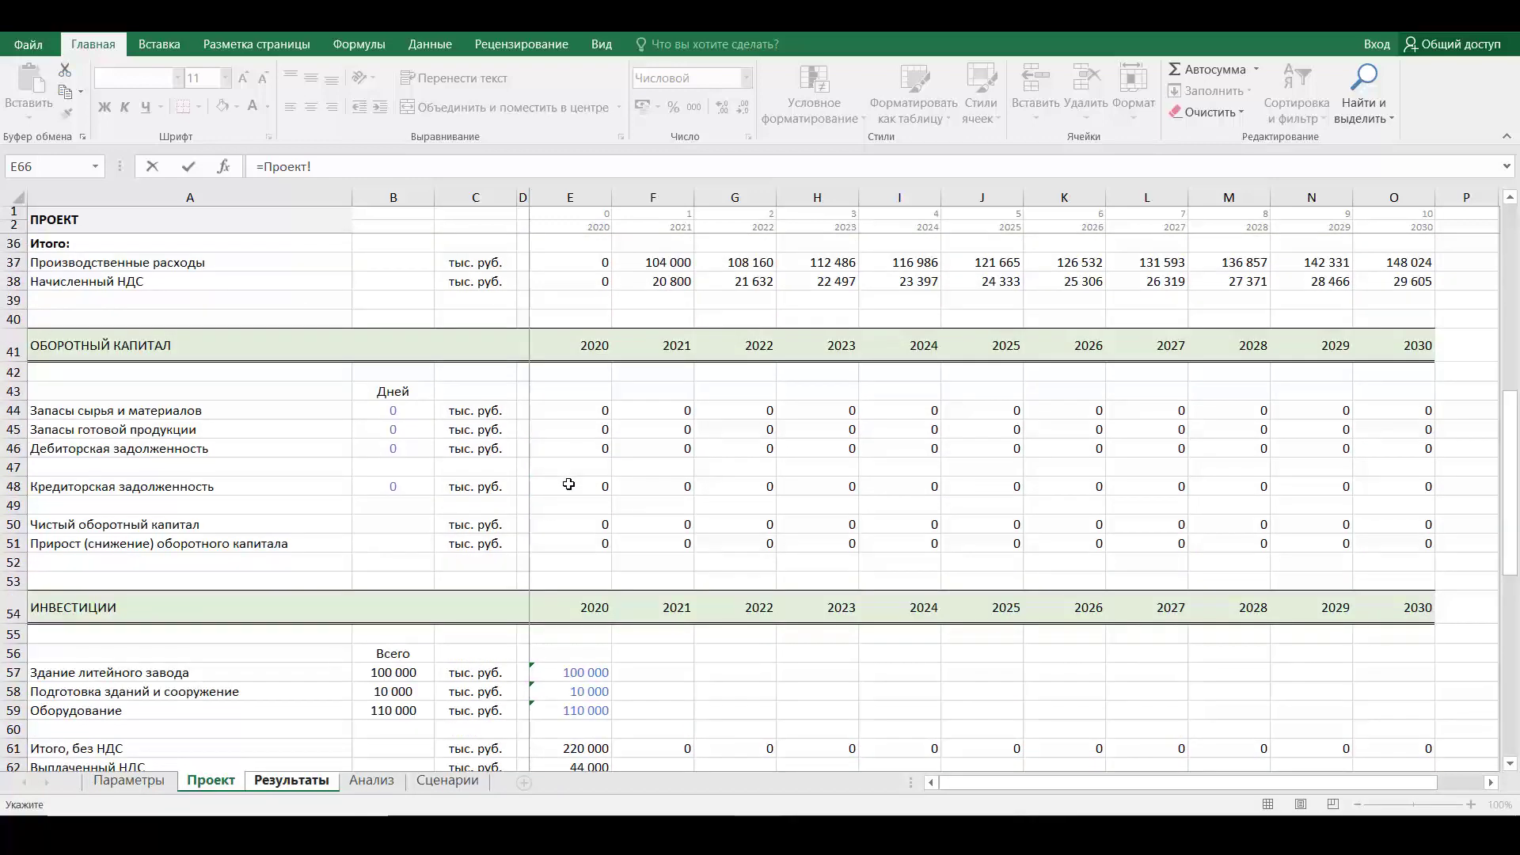
pyautogui.click(568, 484)
pyautogui.press('Return')
pyautogui.click(610, 567)
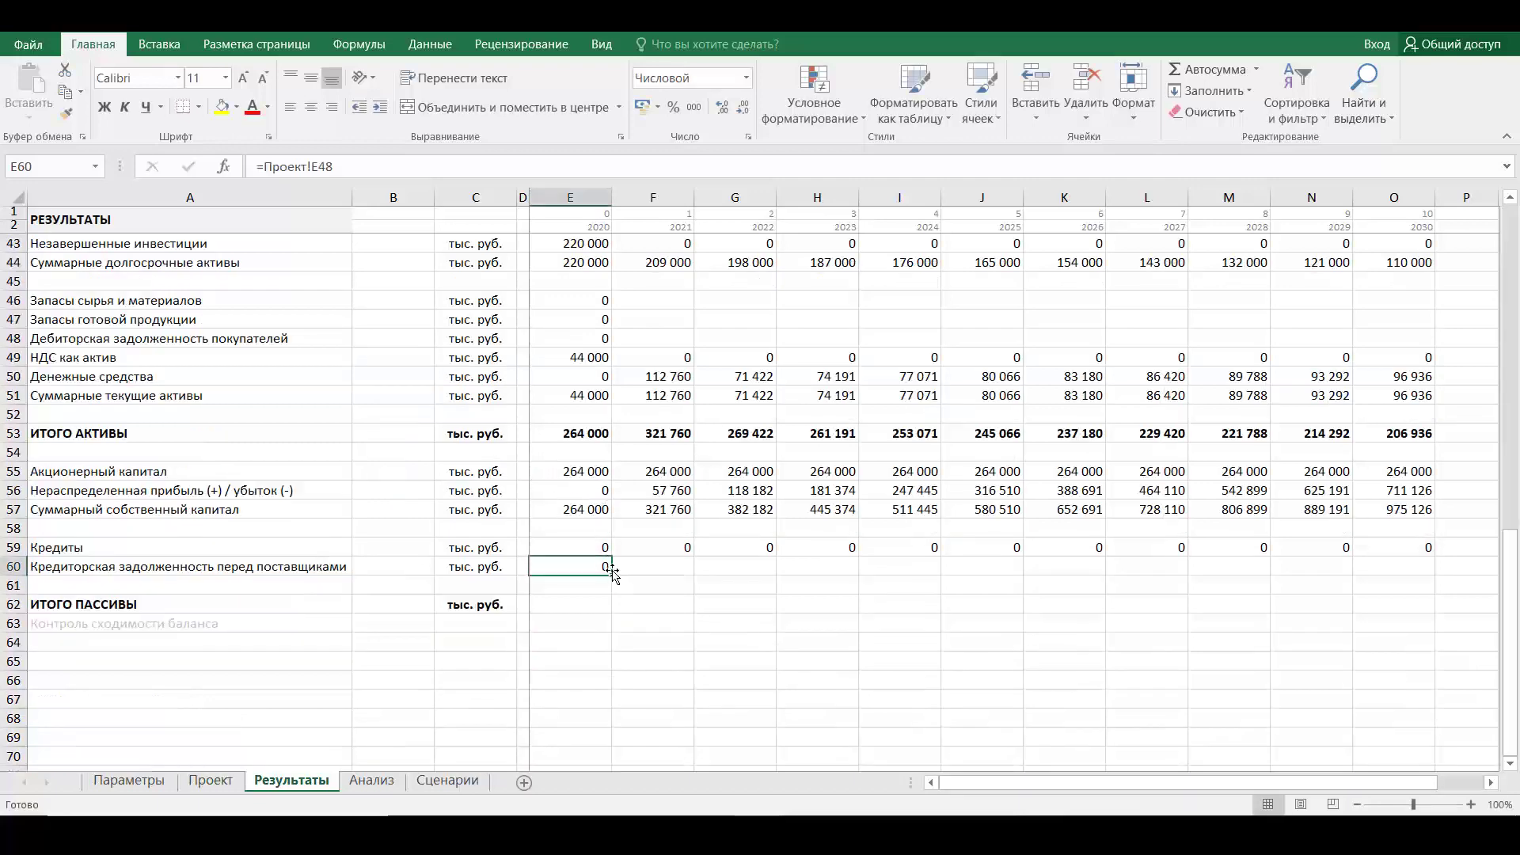
pyautogui.moveTo(613, 573); pyautogui.dragTo(1411, 586)
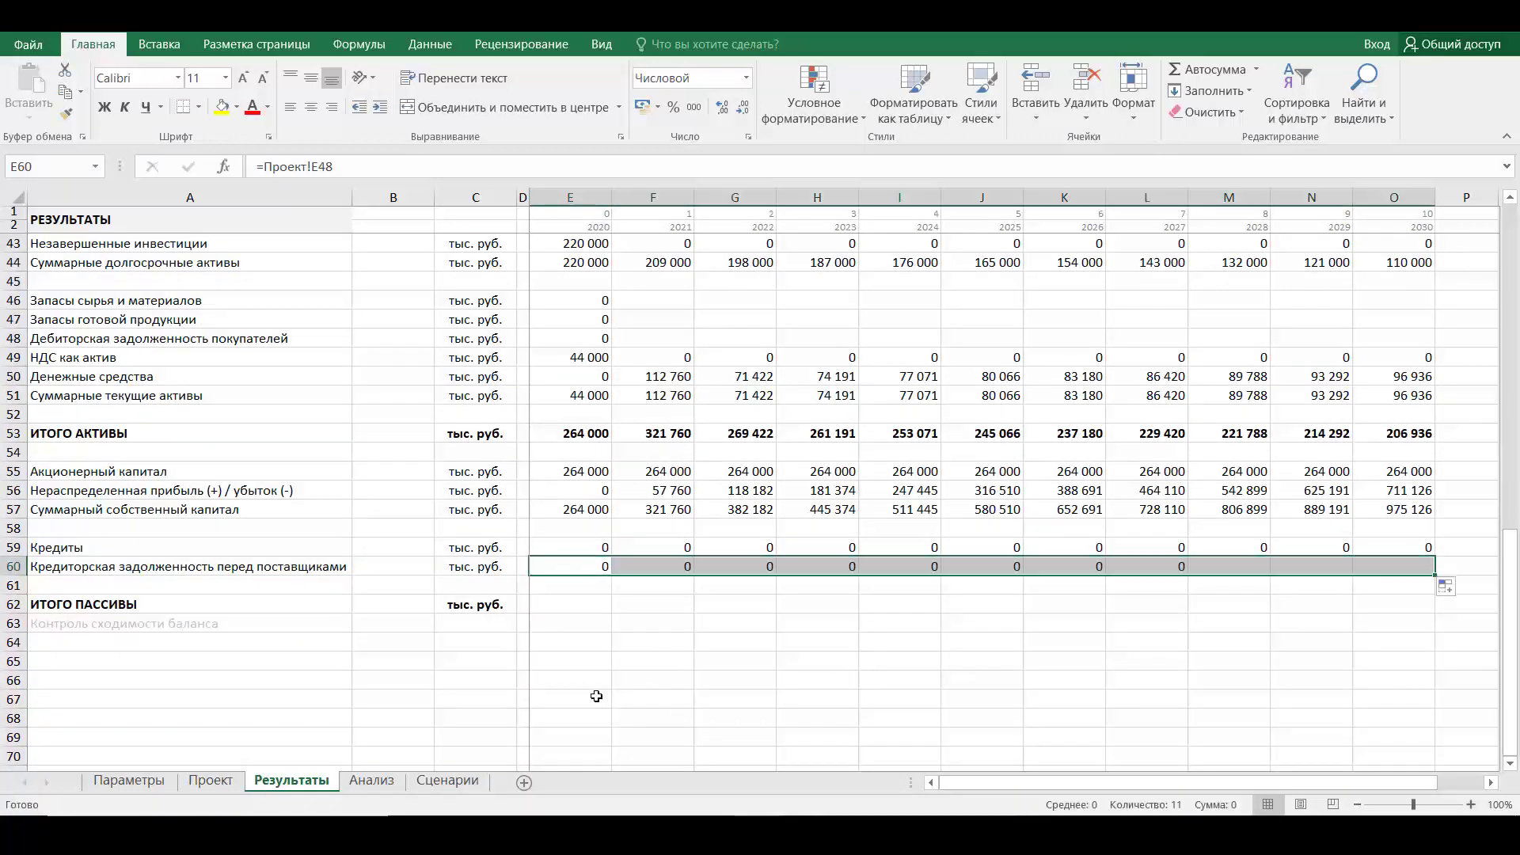
# Total ИТОГО ПАССИВЫ in E62 as =СУММ(E57:E60) and fill it across through 2030
pyautogui.click(583, 604)
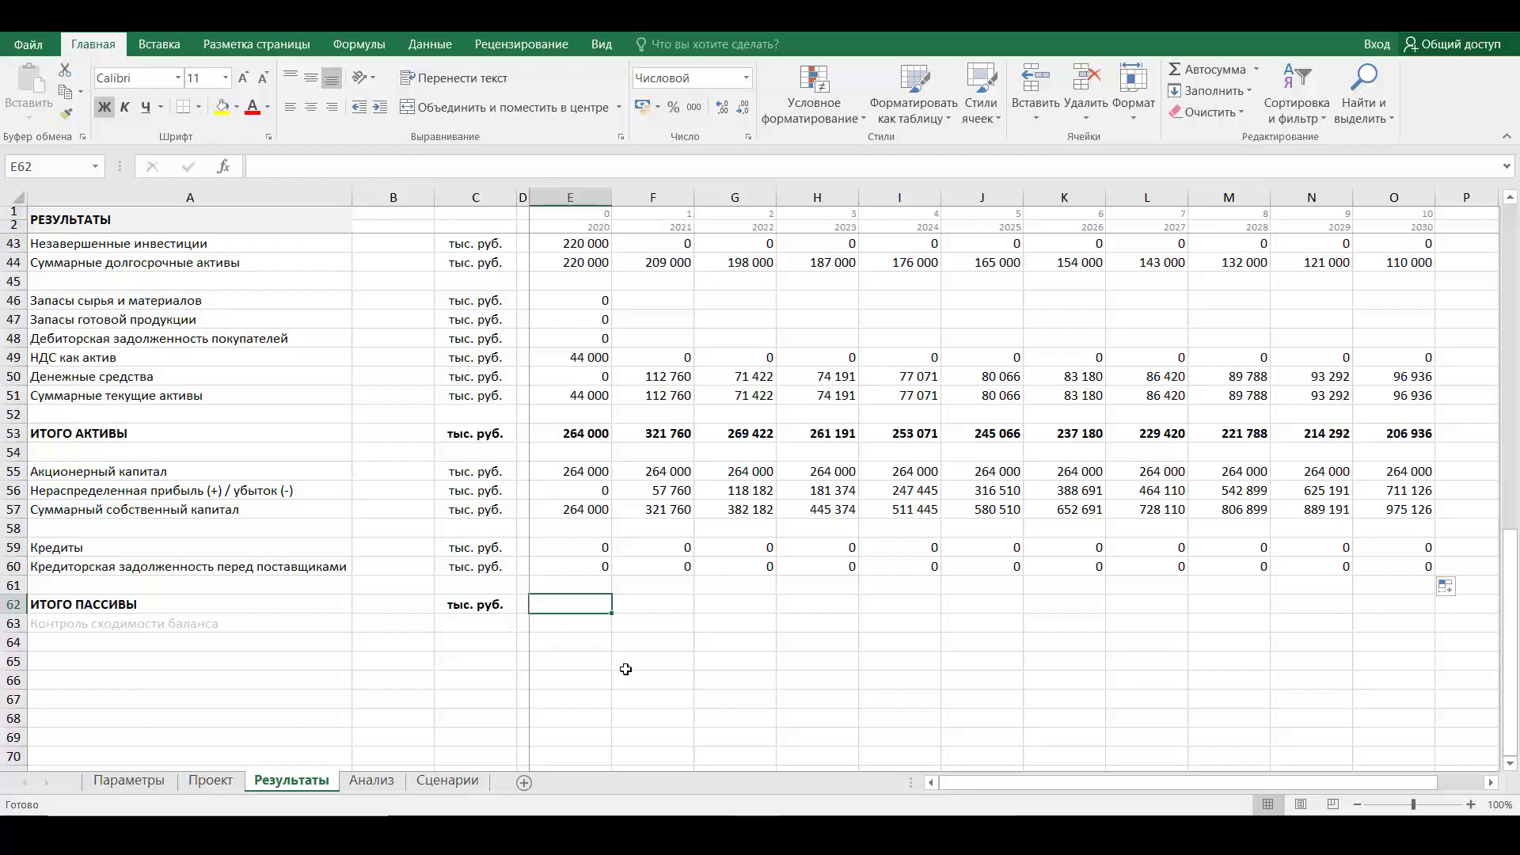
pyautogui.write('=сумм')
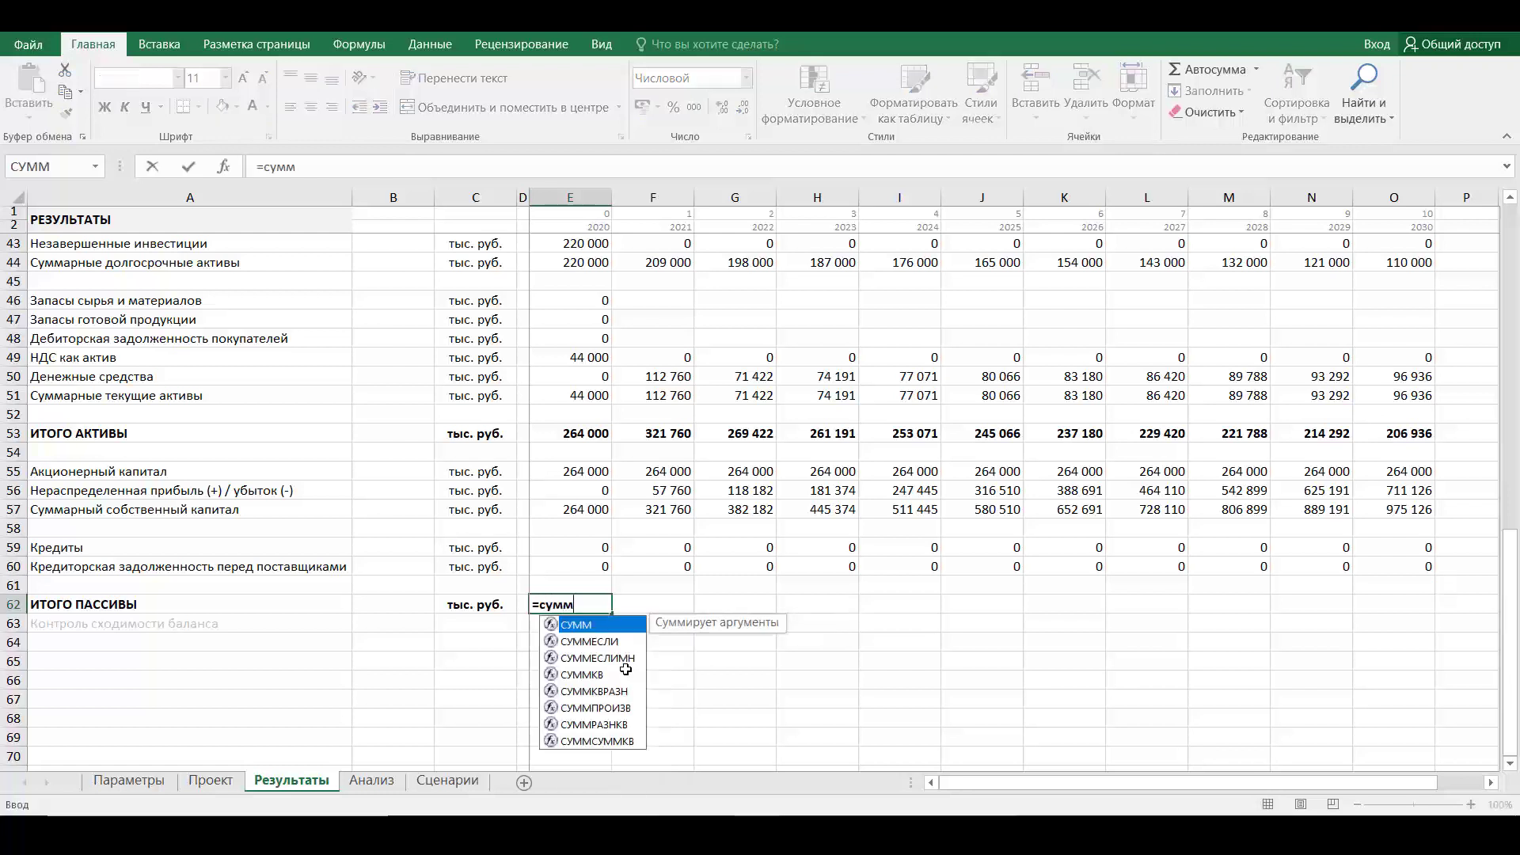
pyautogui.write('(')
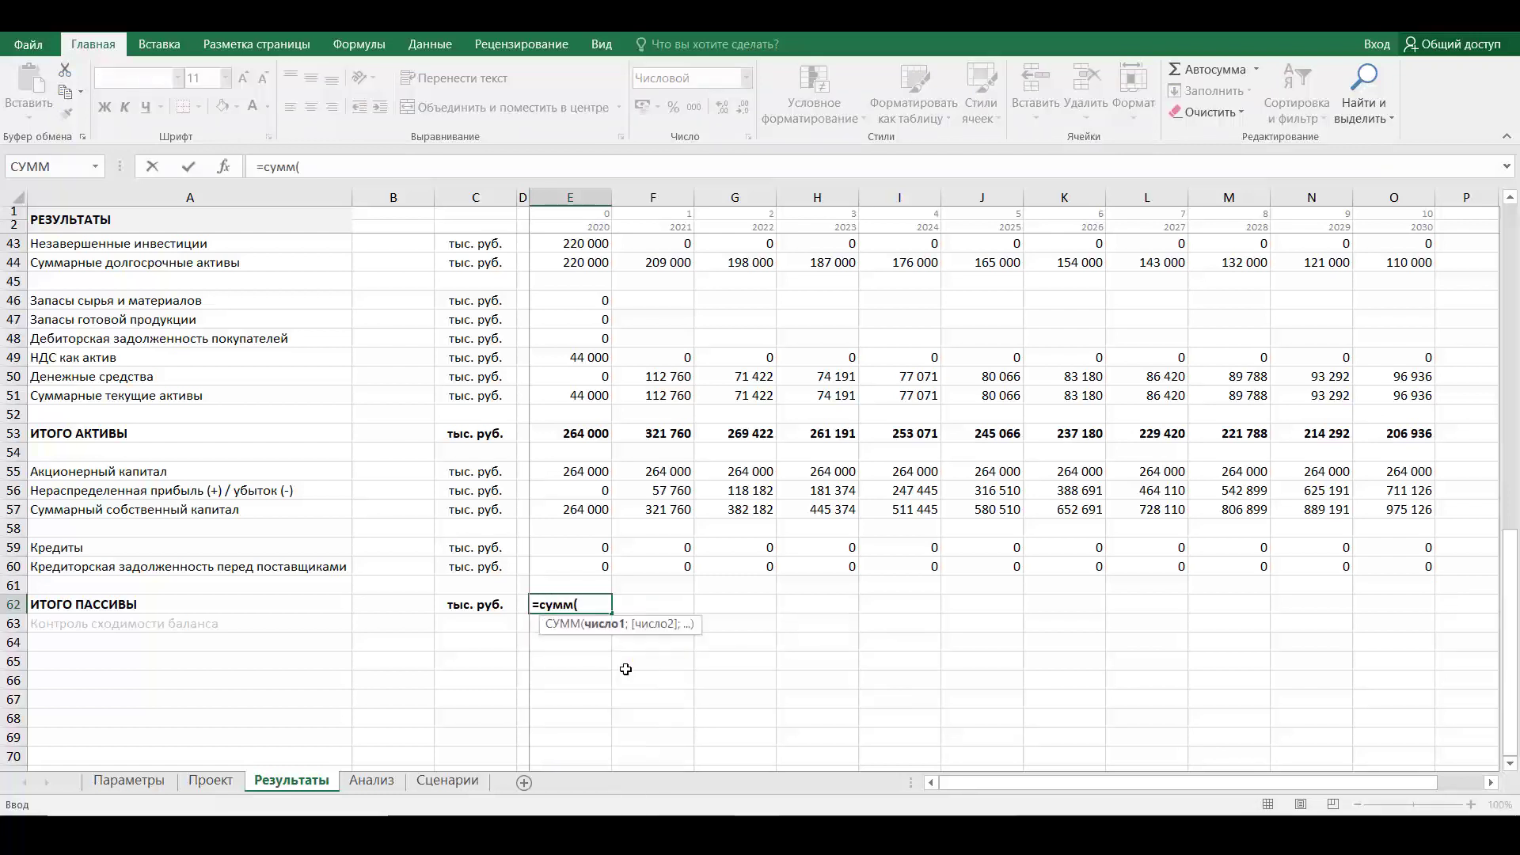
pyautogui.click(579, 515)
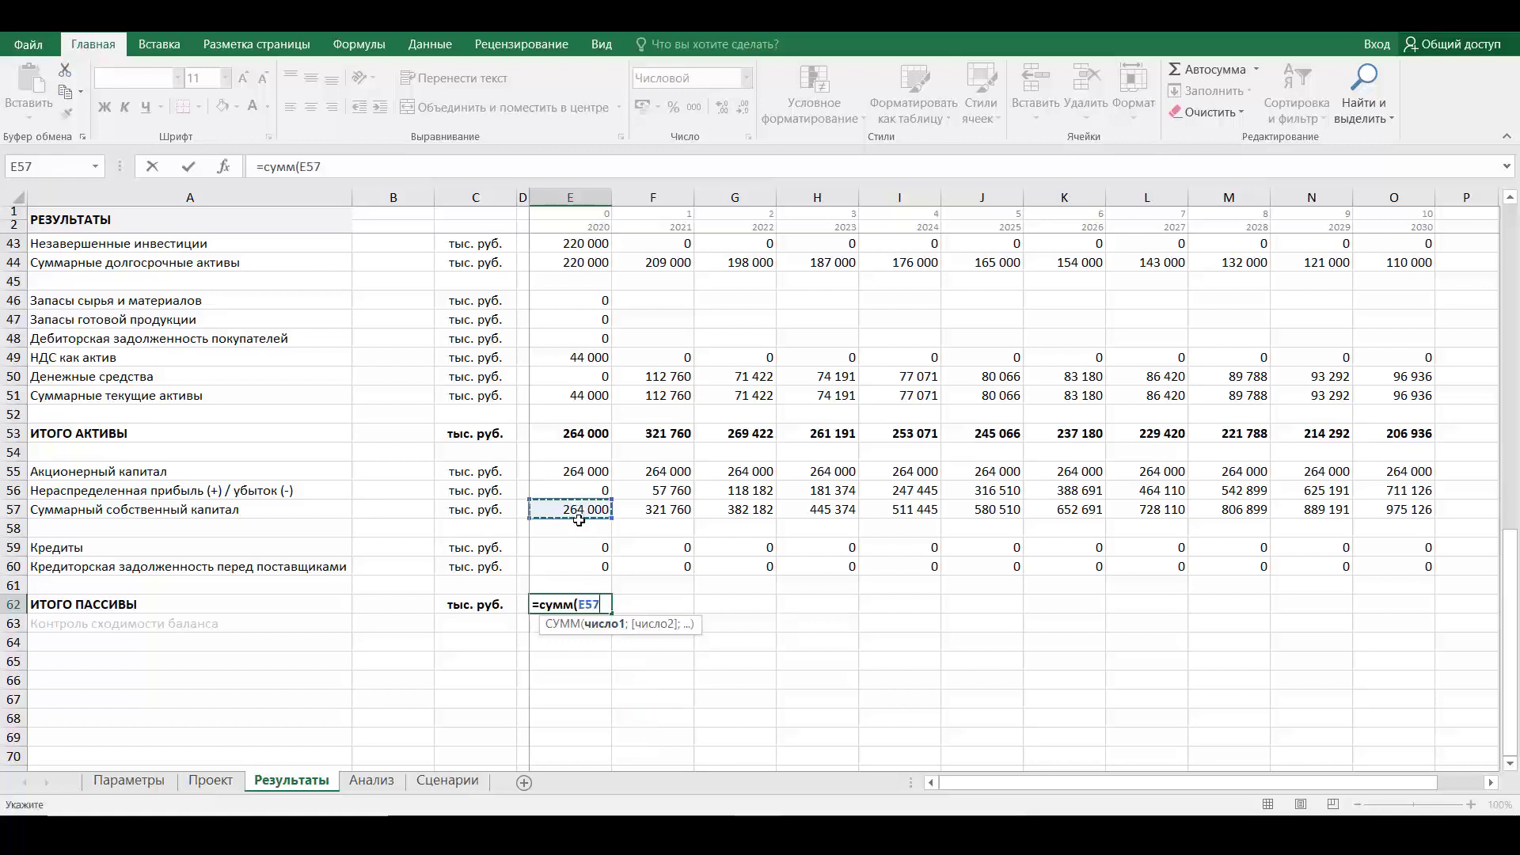
pyautogui.moveTo(578, 520); pyautogui.dragTo(581, 573)
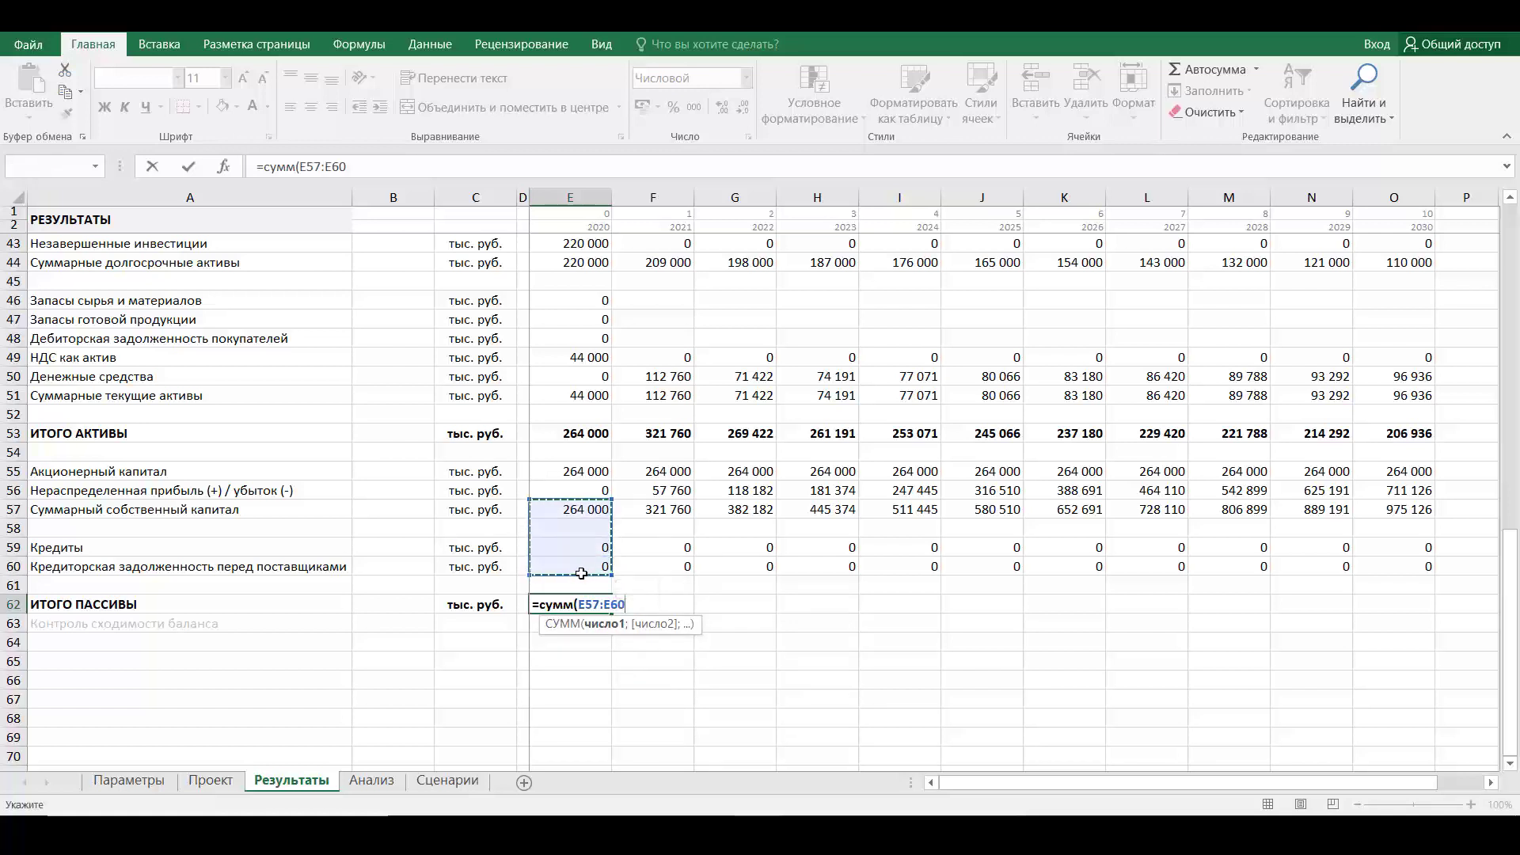
pyautogui.press('Return')
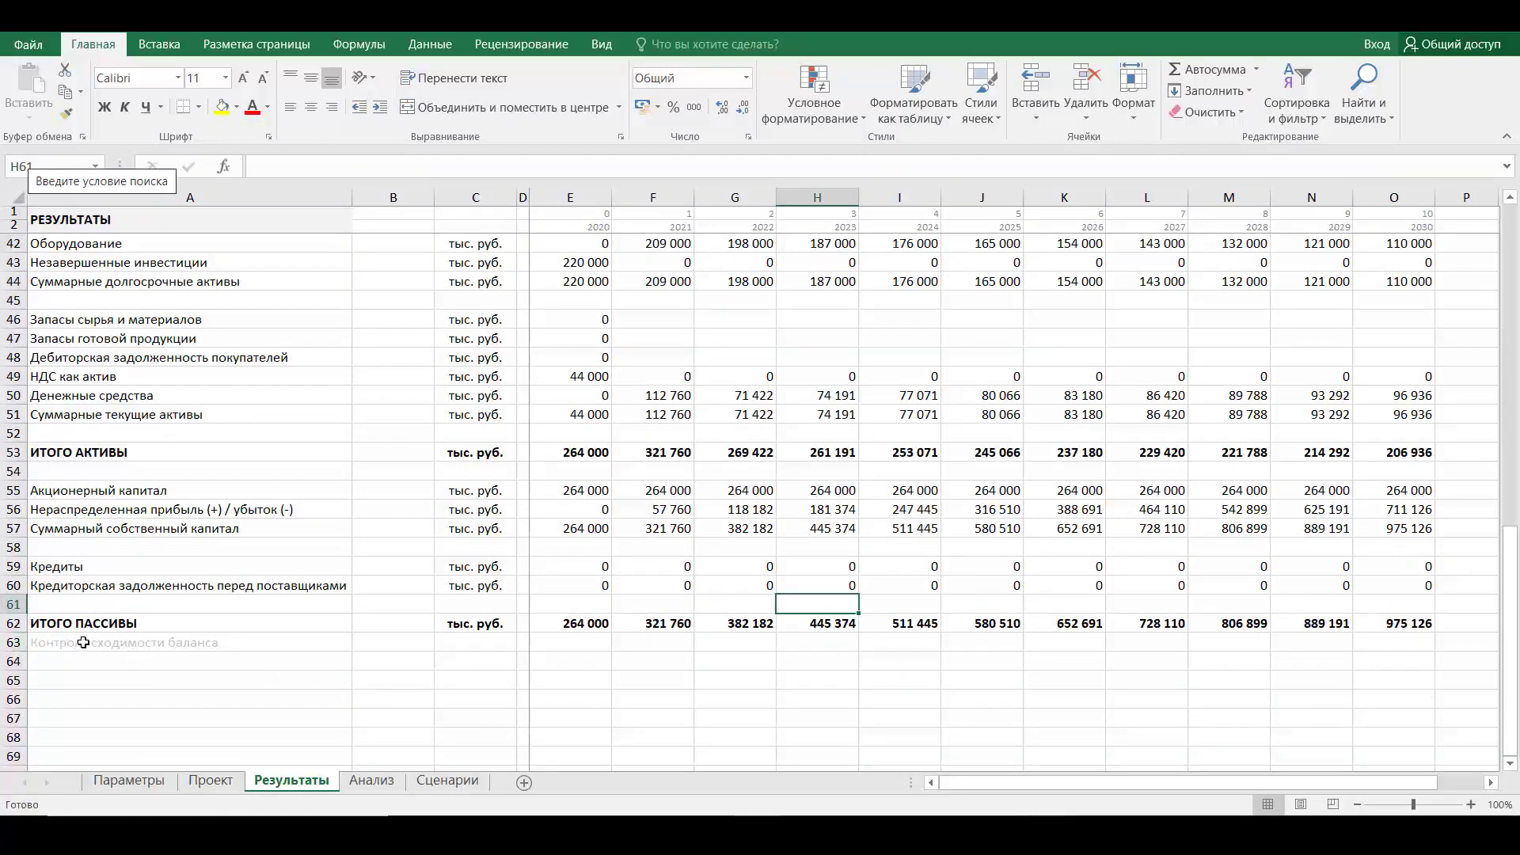
# Calculate Контроль сходимости баланса in E63 as =E53-E62 and fill it across through 2030
pyautogui.click(584, 641)
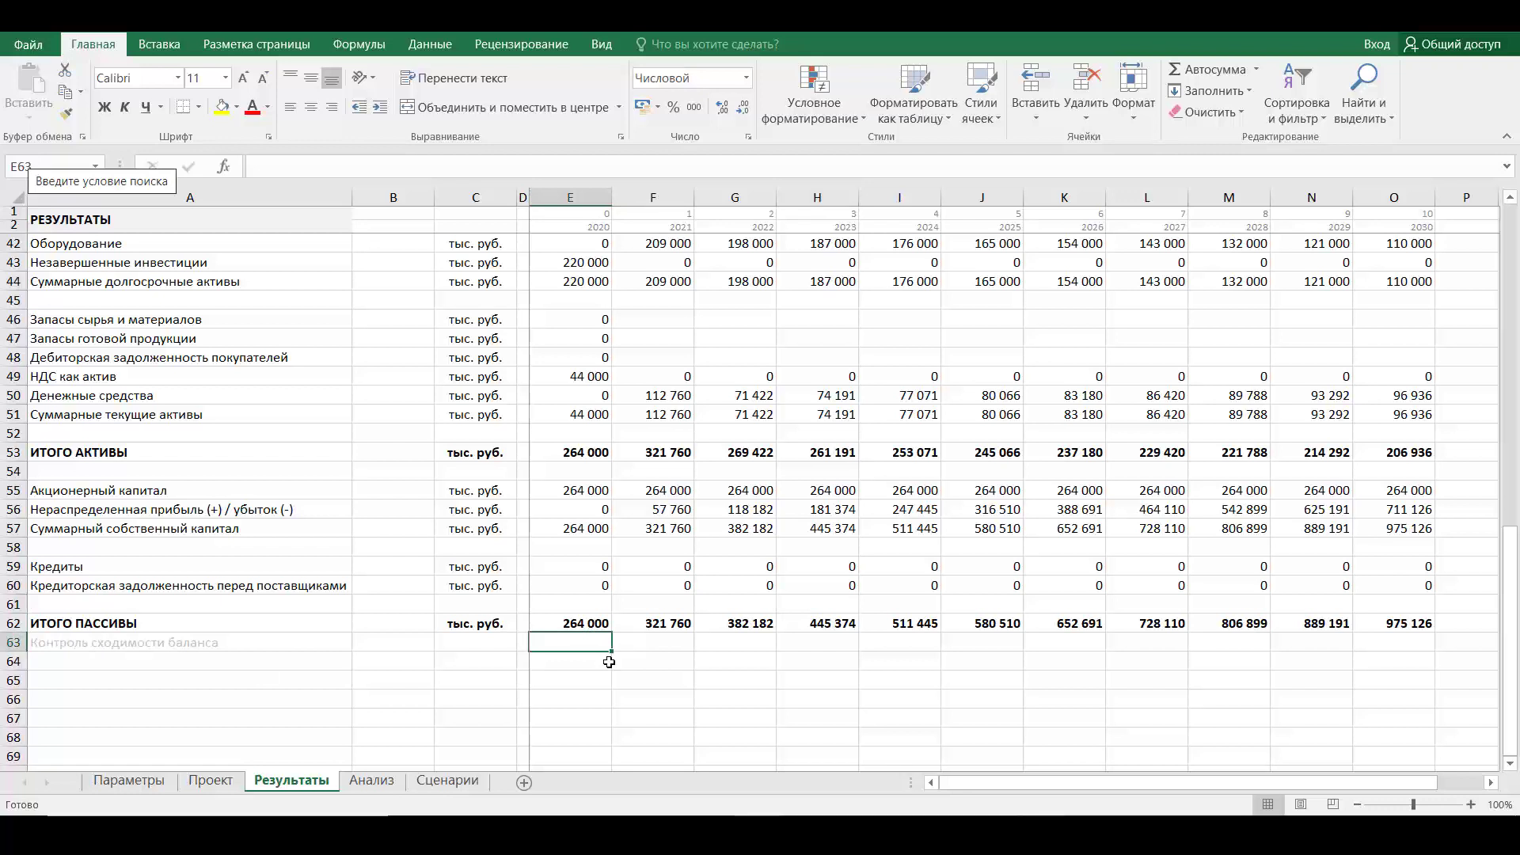
pyautogui.write('=')
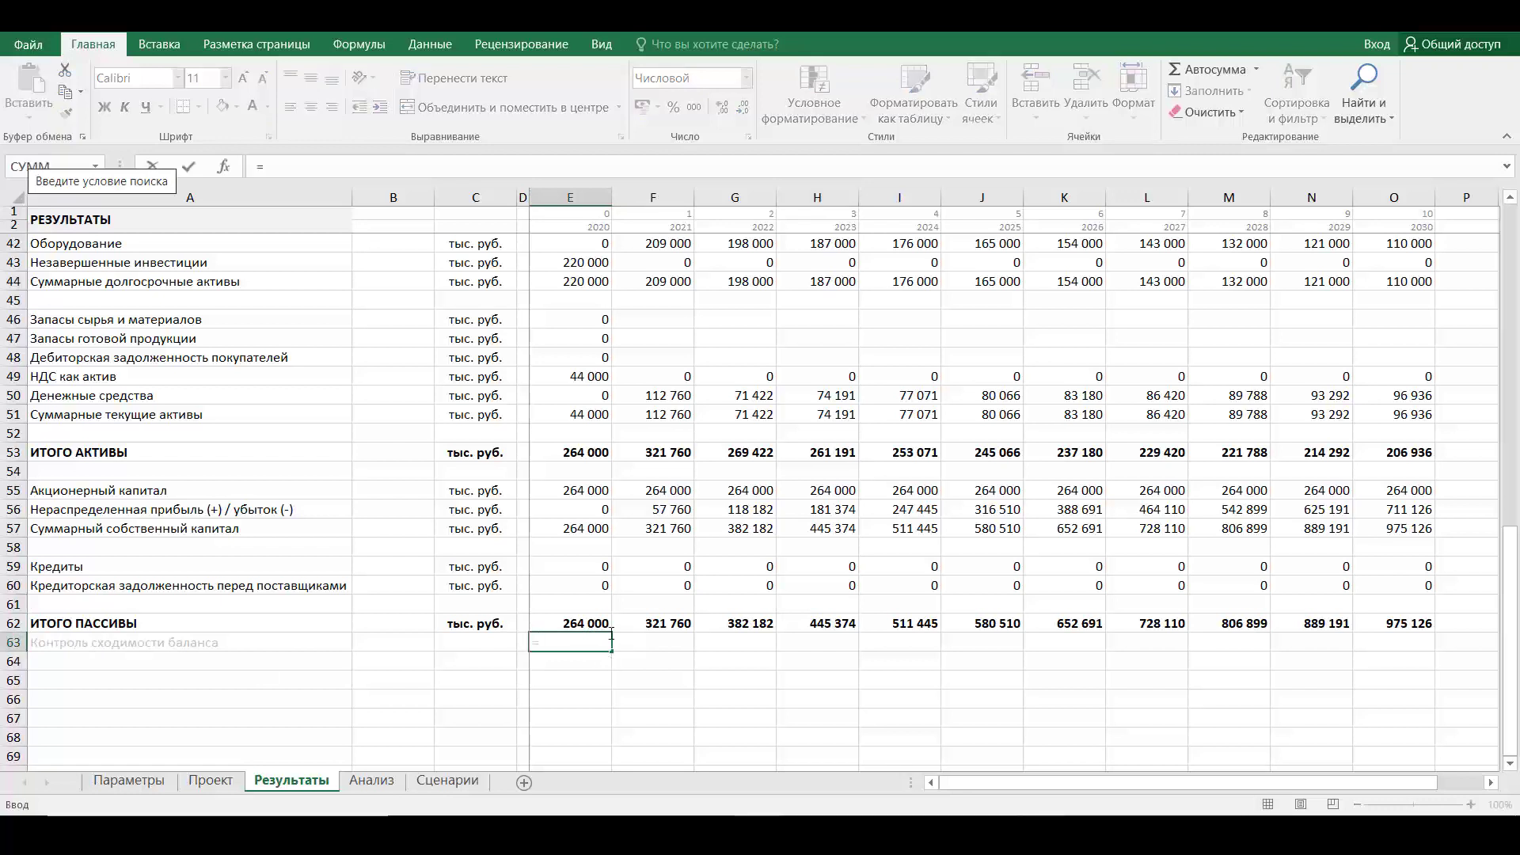
pyautogui.click(583, 453)
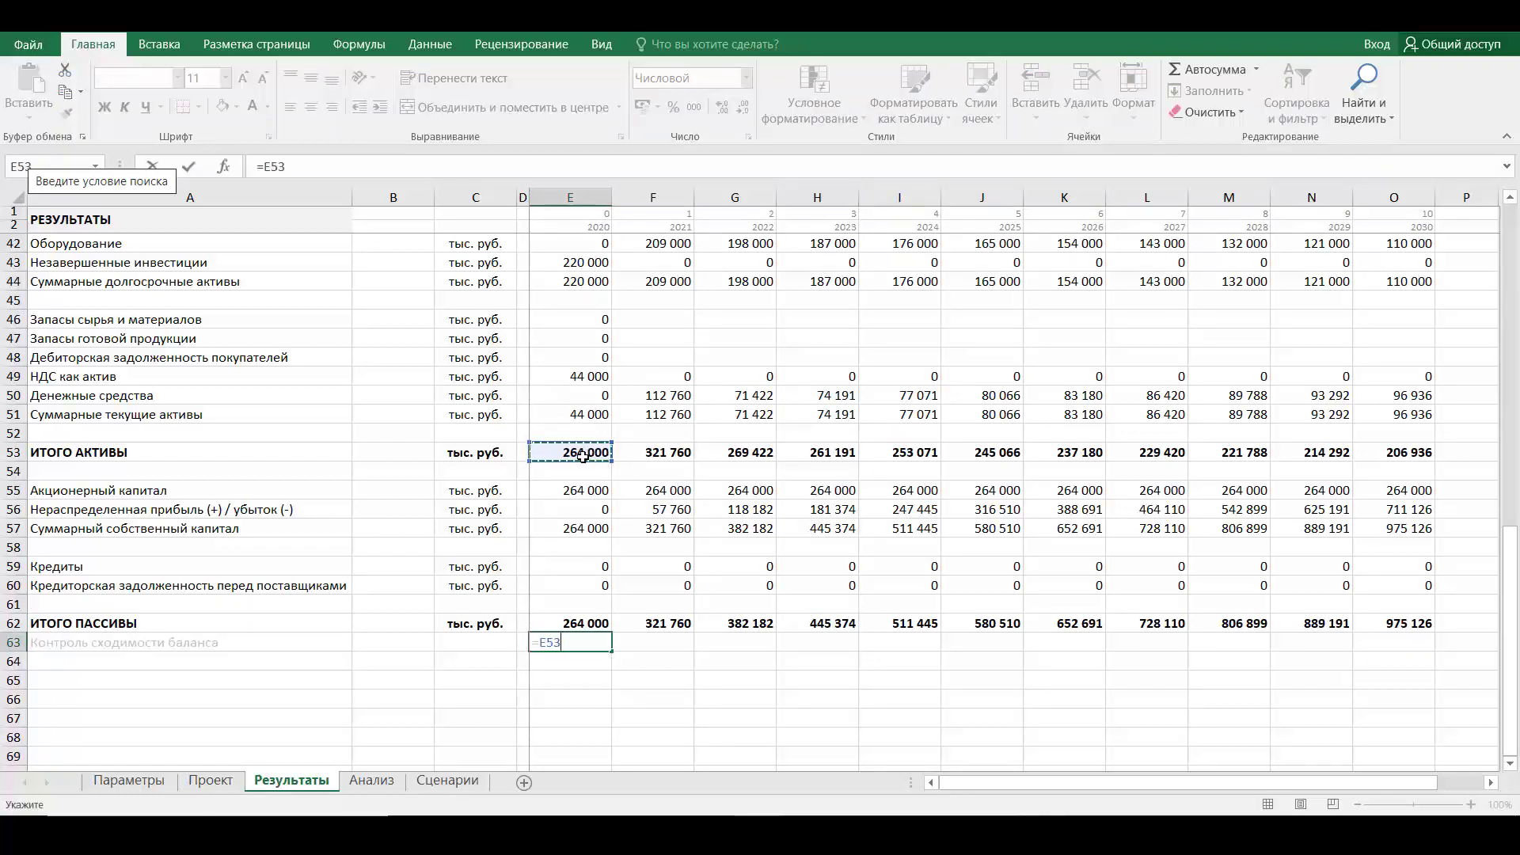
pyautogui.write('-')
pyautogui.click(577, 623)
pyautogui.hotkey('ctrl', 'Return')
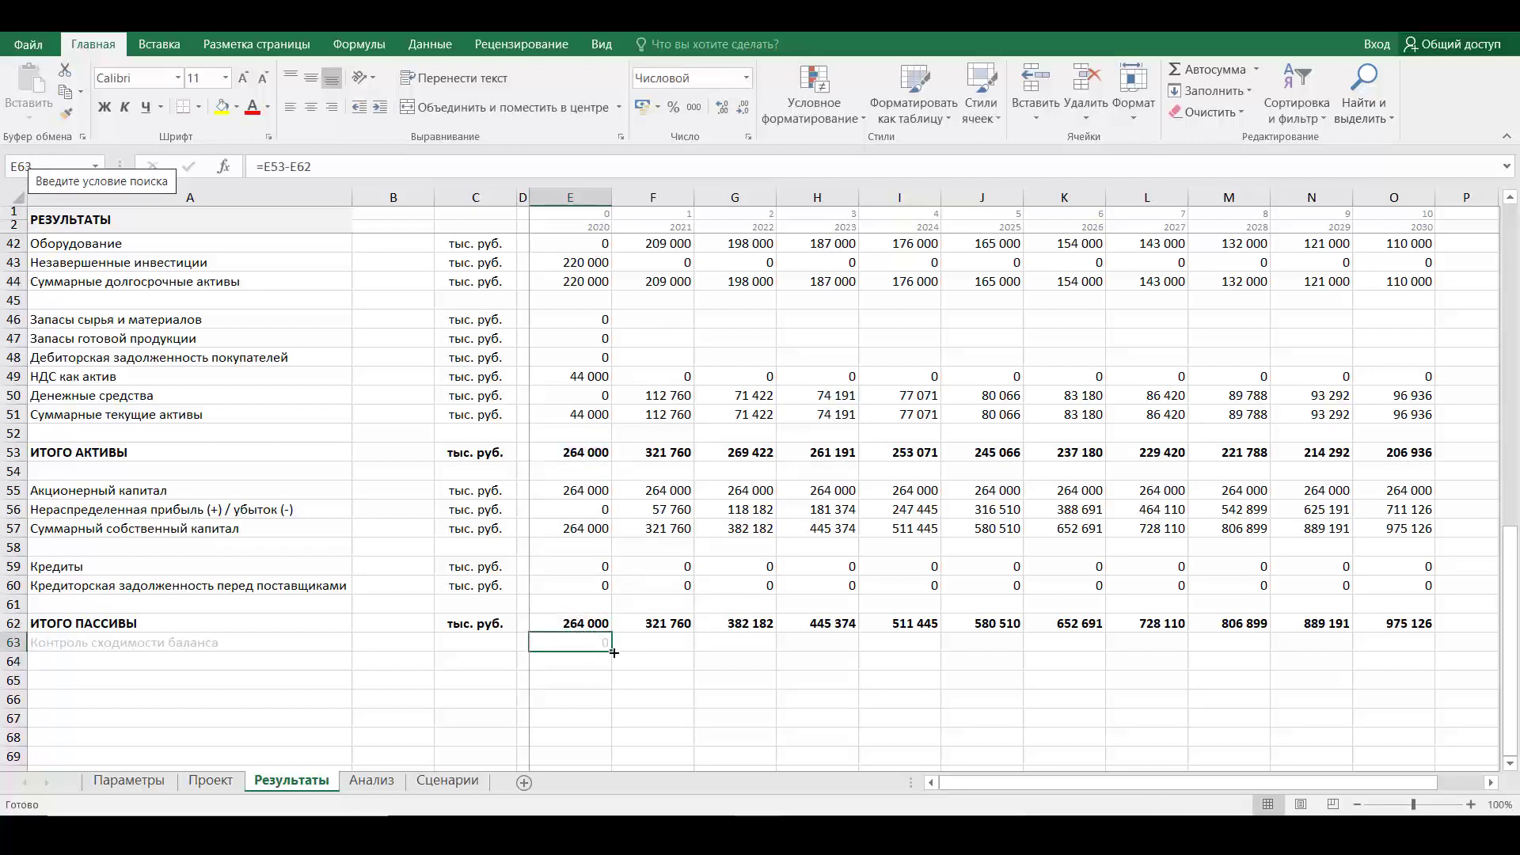
pyautogui.moveTo(618, 650); pyautogui.dragTo(1435, 649)
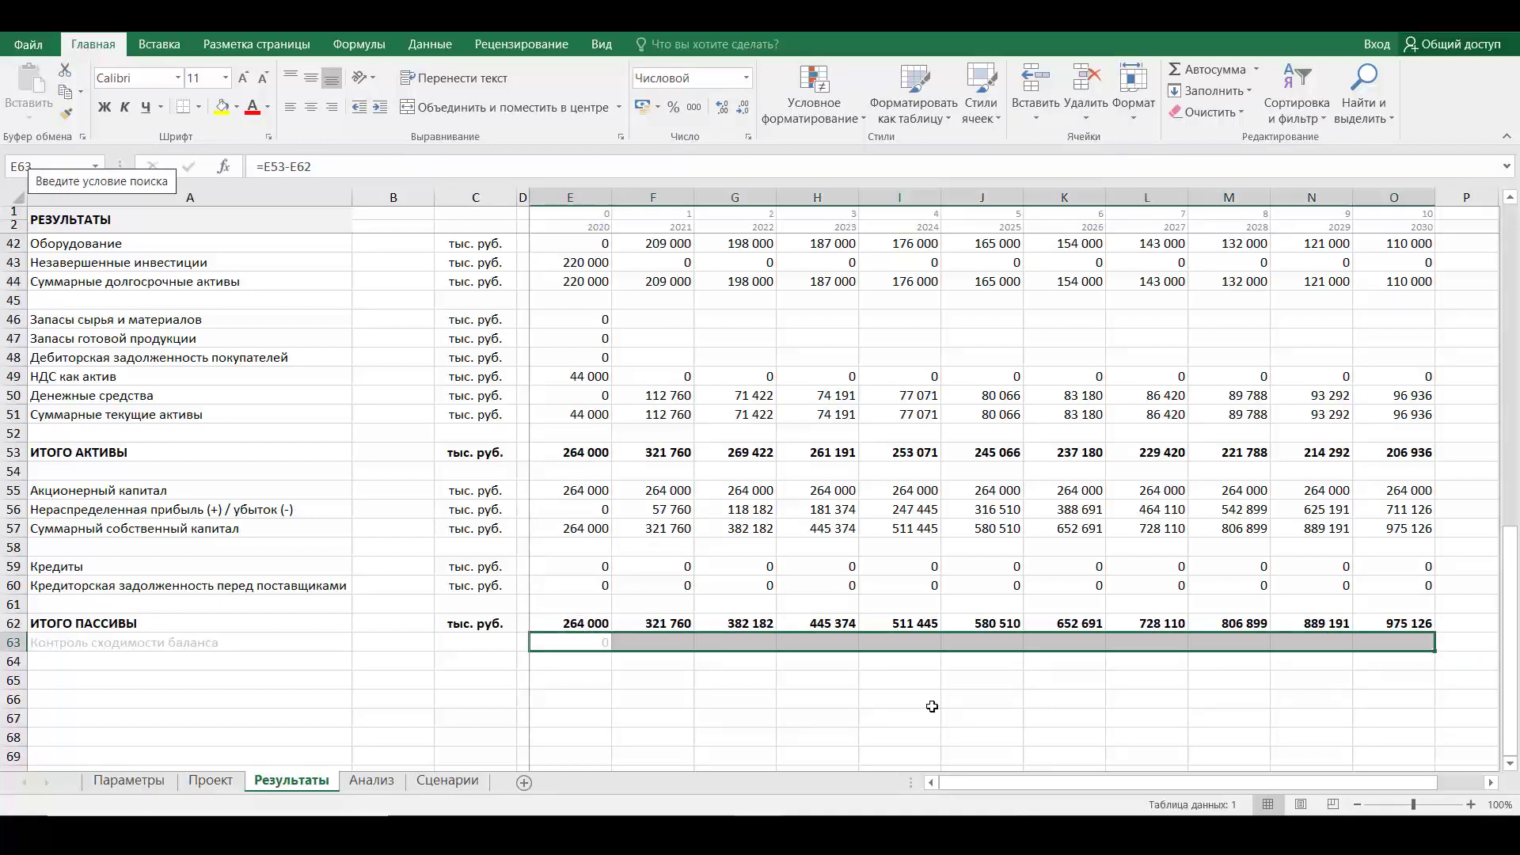
pyautogui.click(793, 706)
# Trace the balance discrepancy by examining the row 63 check formulas, Нераспределенная прибыль, Денежные средства and the cash flow rows feeding them
pyautogui.click(748, 644)
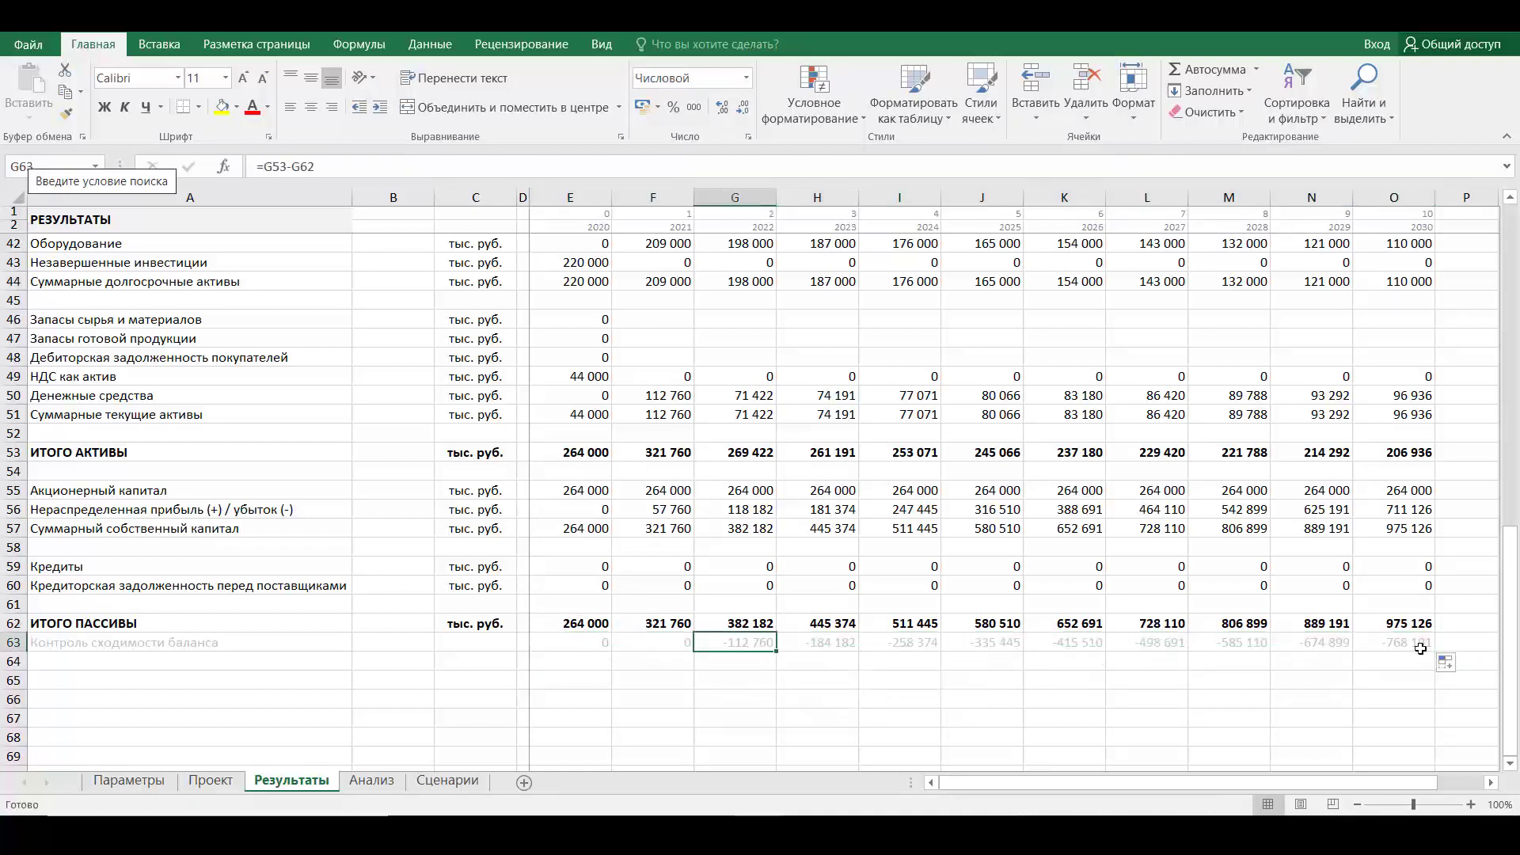
pyautogui.click(1049, 642)
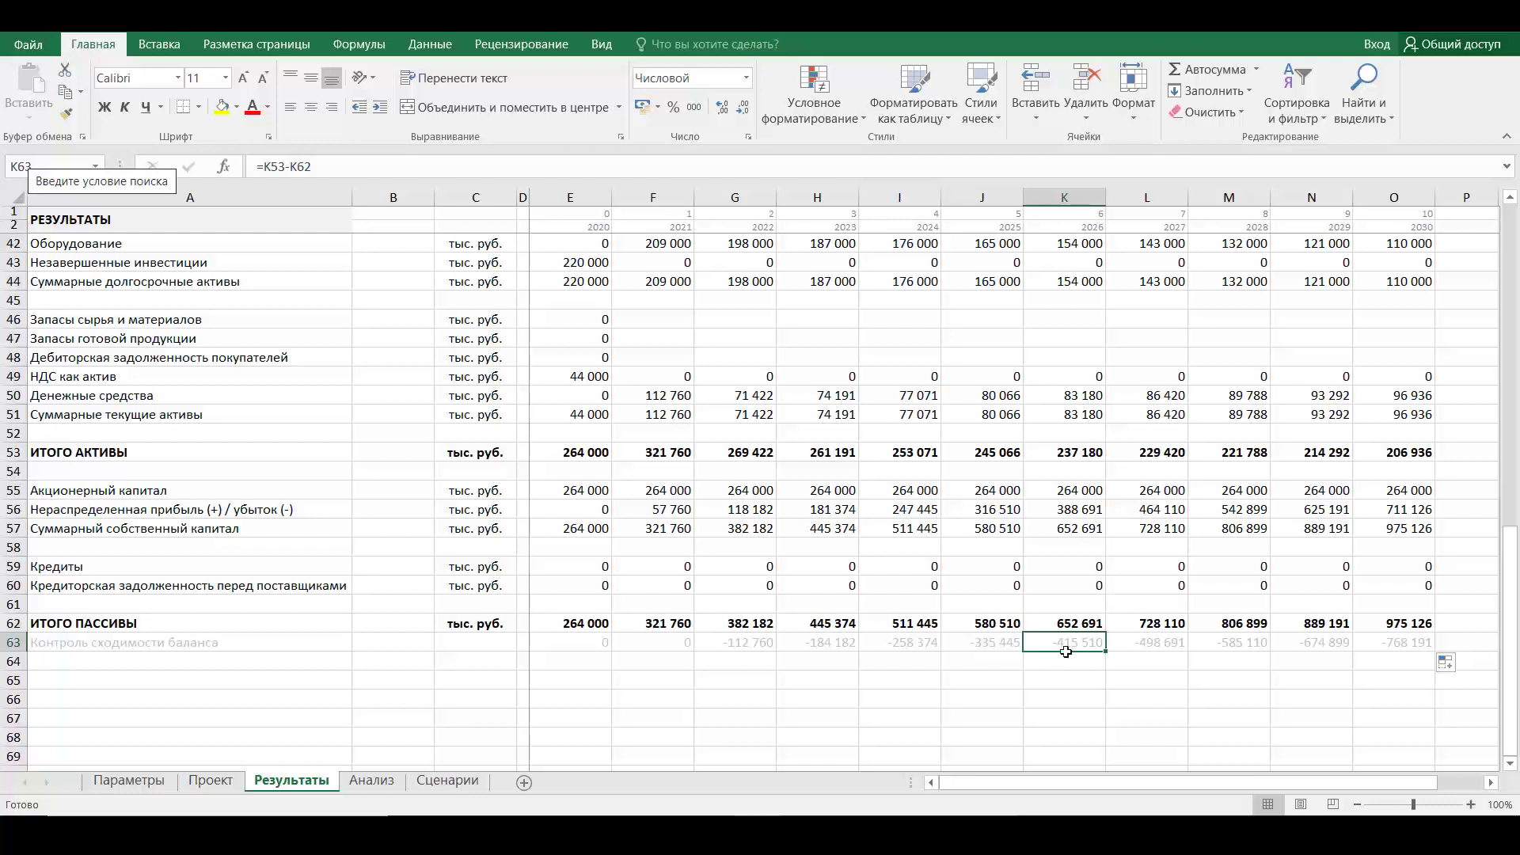
pyautogui.click(910, 514)
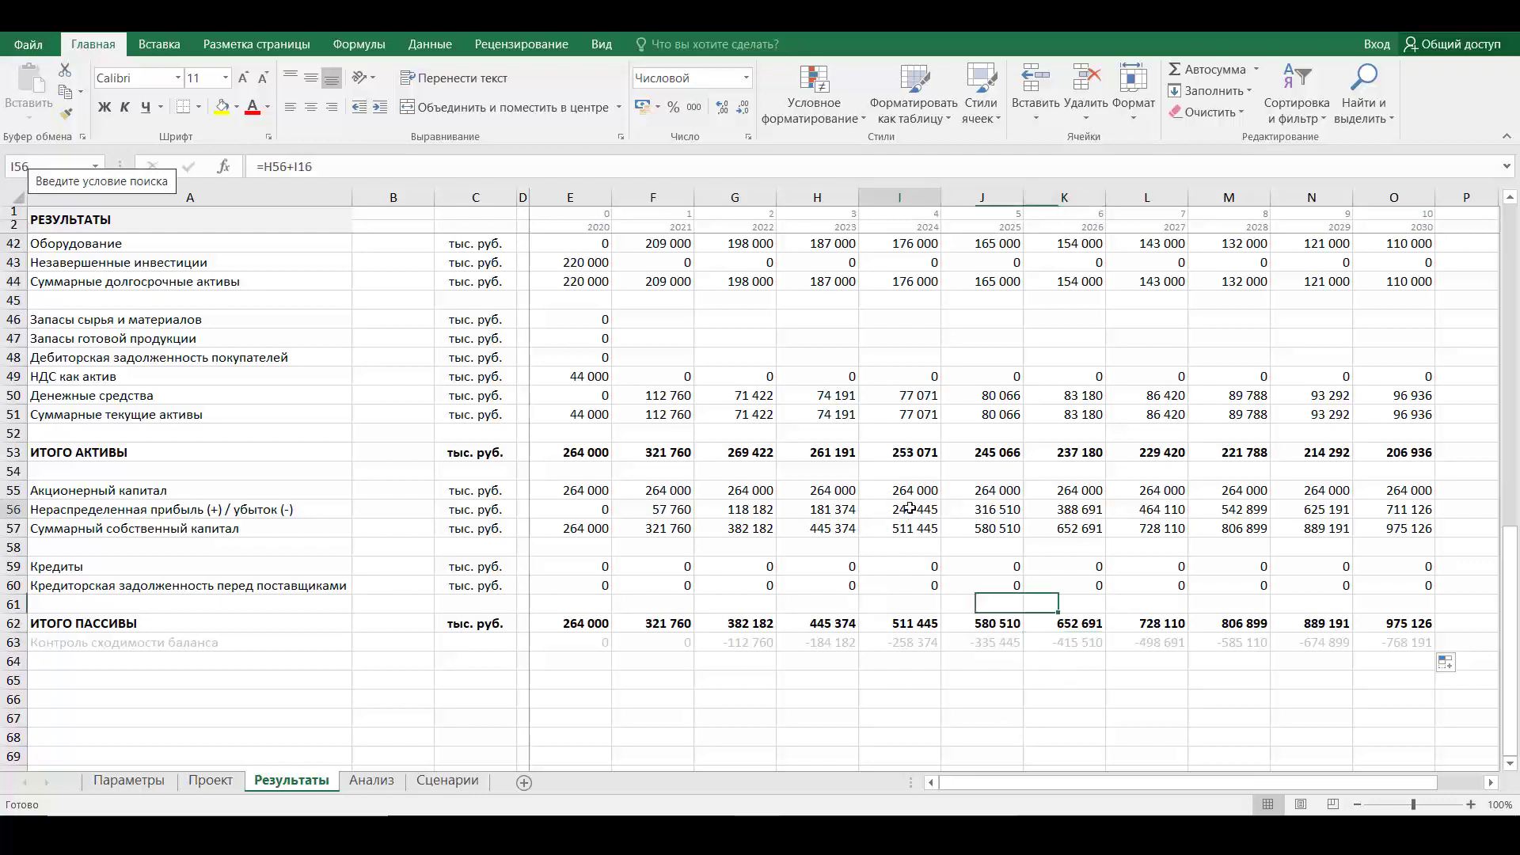
pyautogui.click(278, 168)
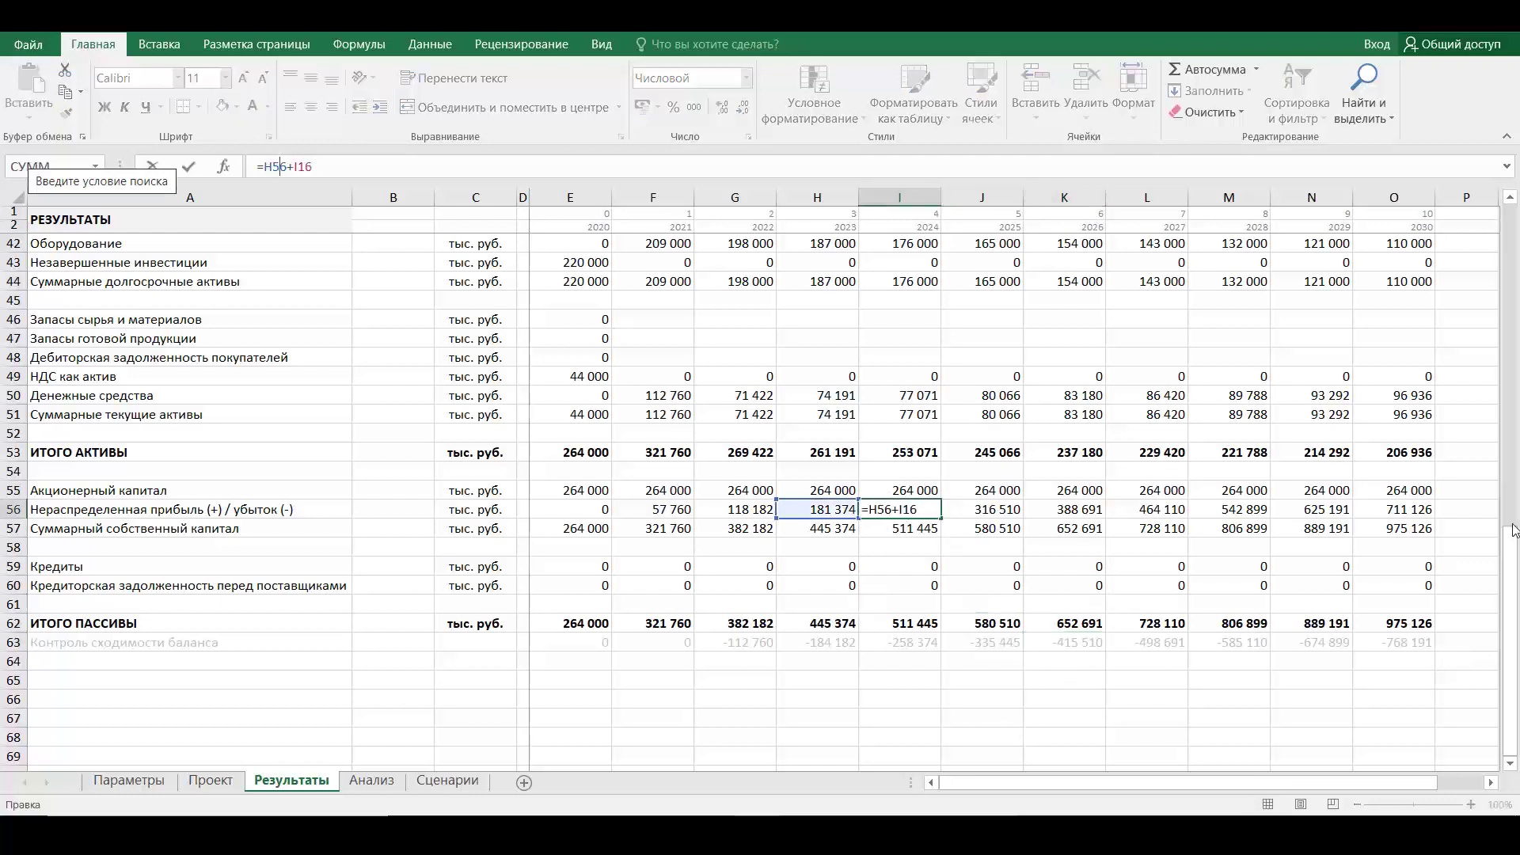
pyautogui.moveTo(1513, 590); pyautogui.dragTo(1513, 522)
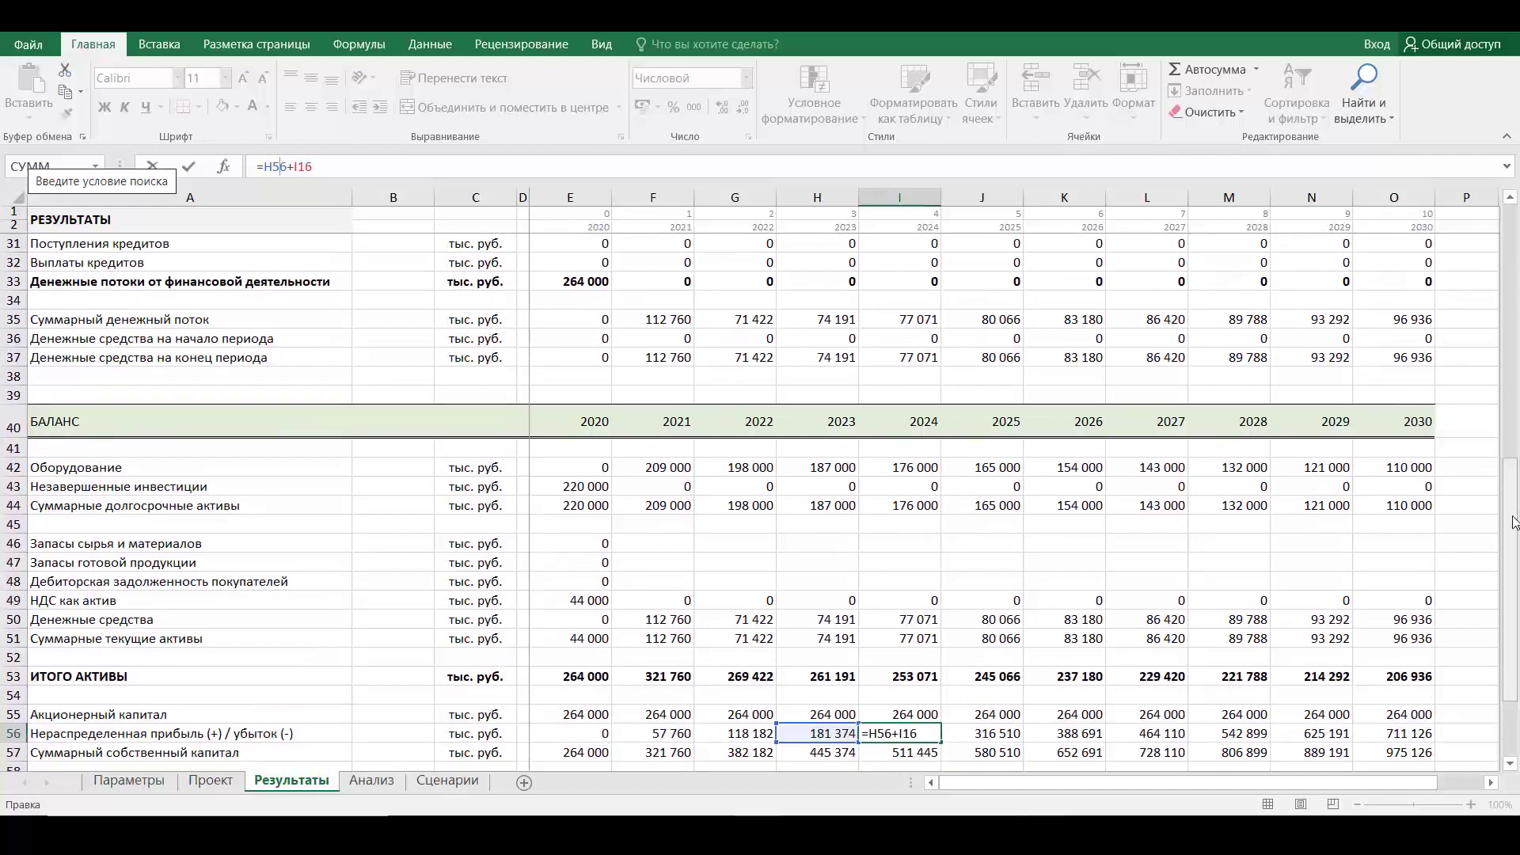
pyautogui.press('Return')
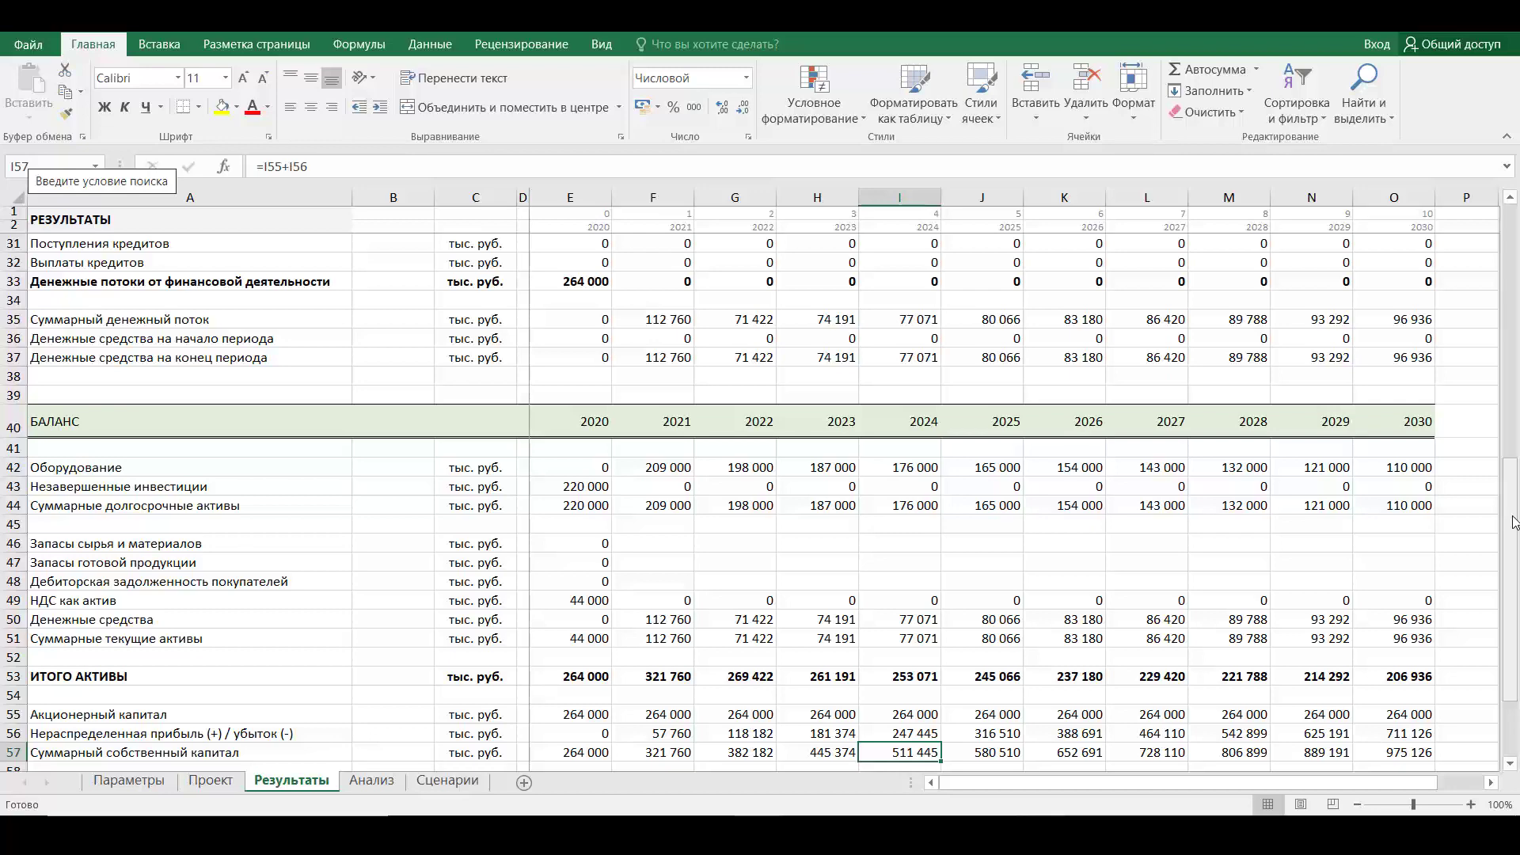
pyautogui.scroll(-3, 893, 664)
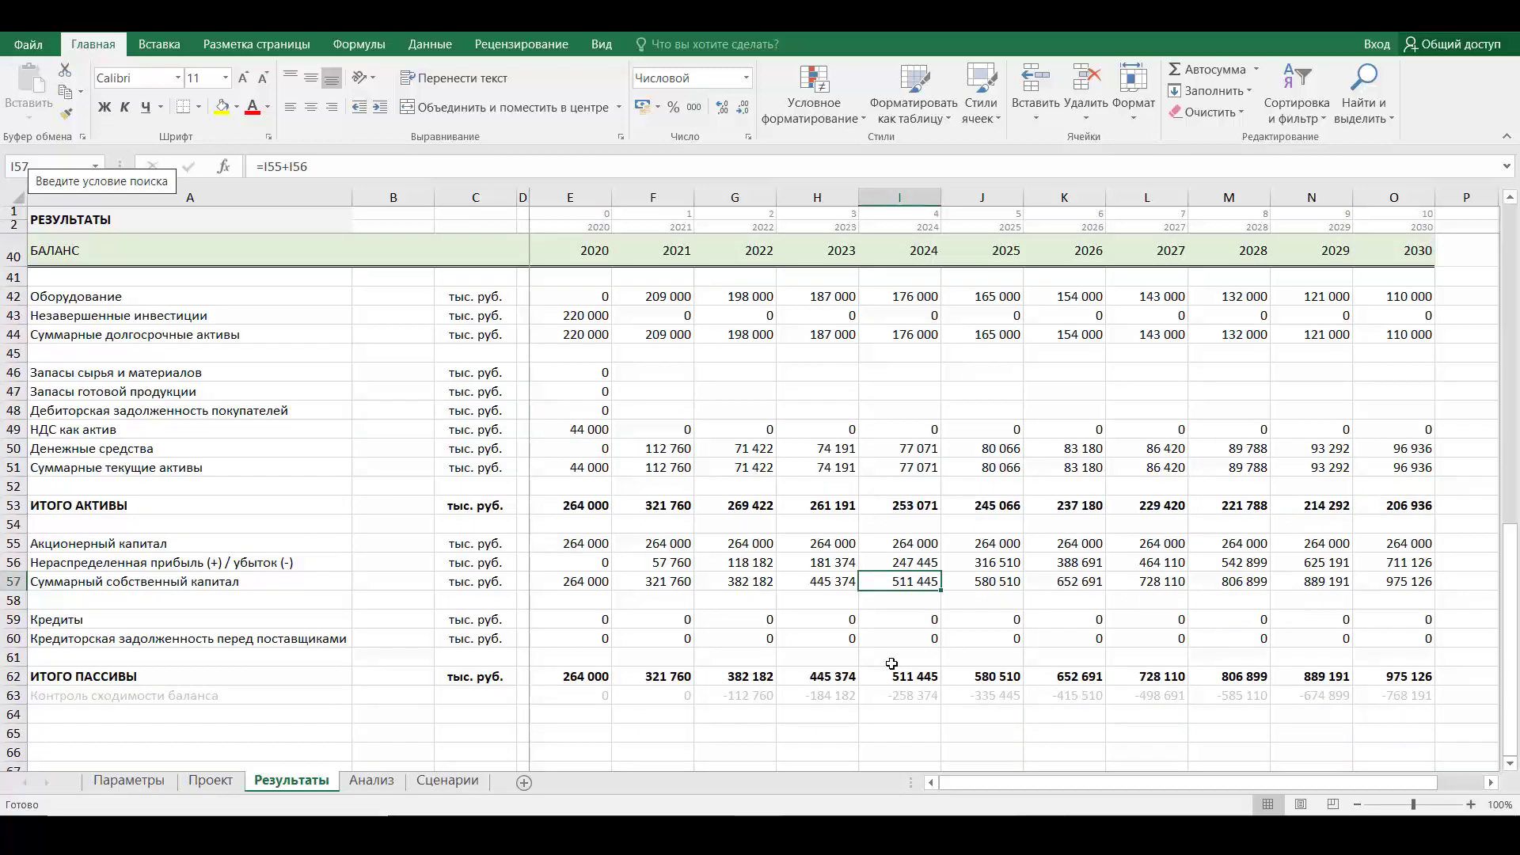
pyautogui.scroll(1, 892, 663)
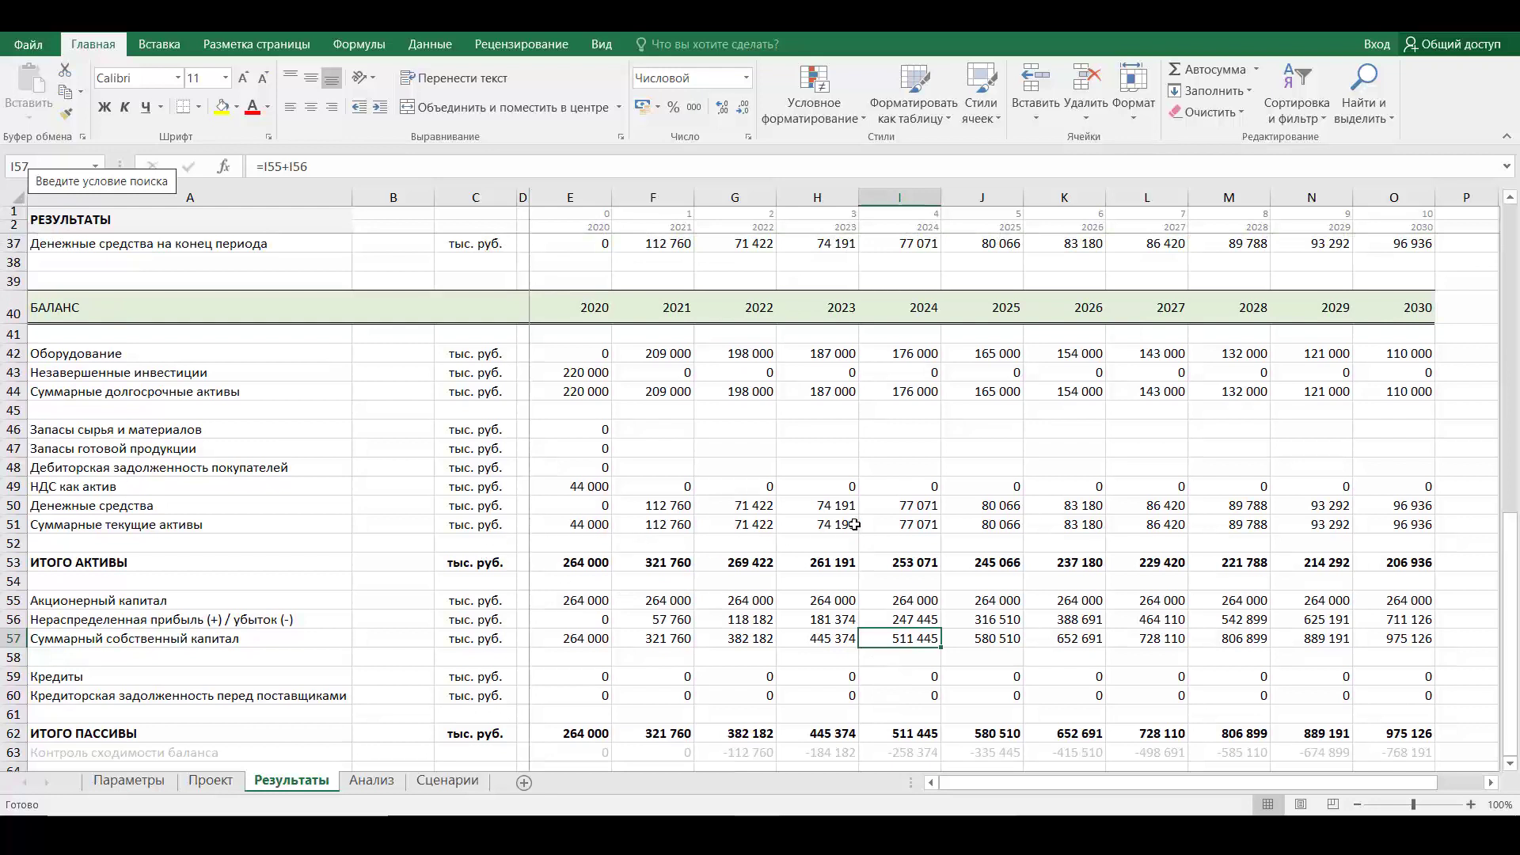
pyautogui.click(879, 509)
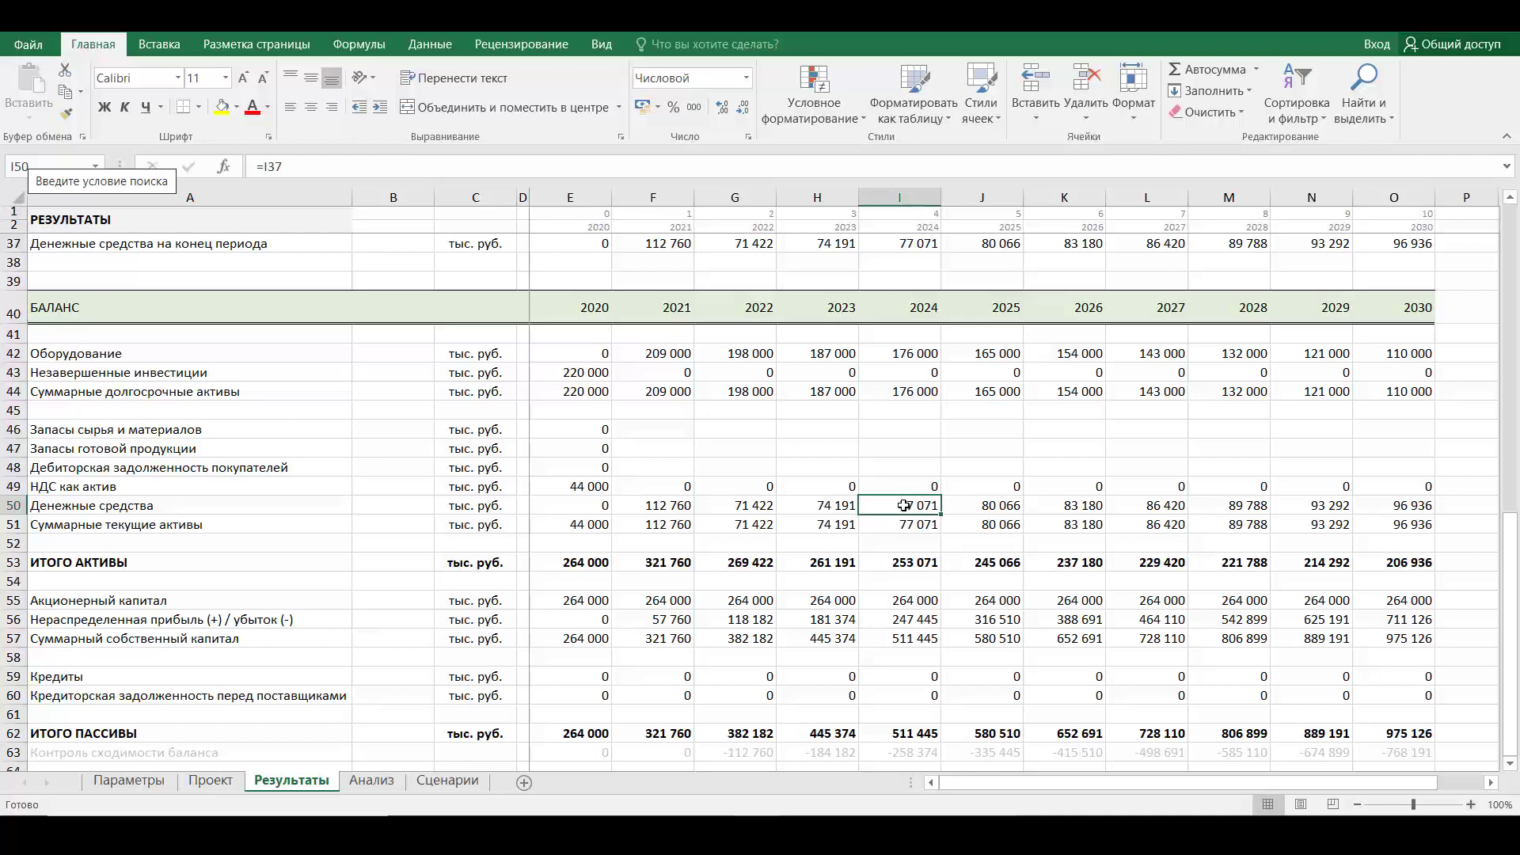
pyautogui.scroll(2, 903, 505)
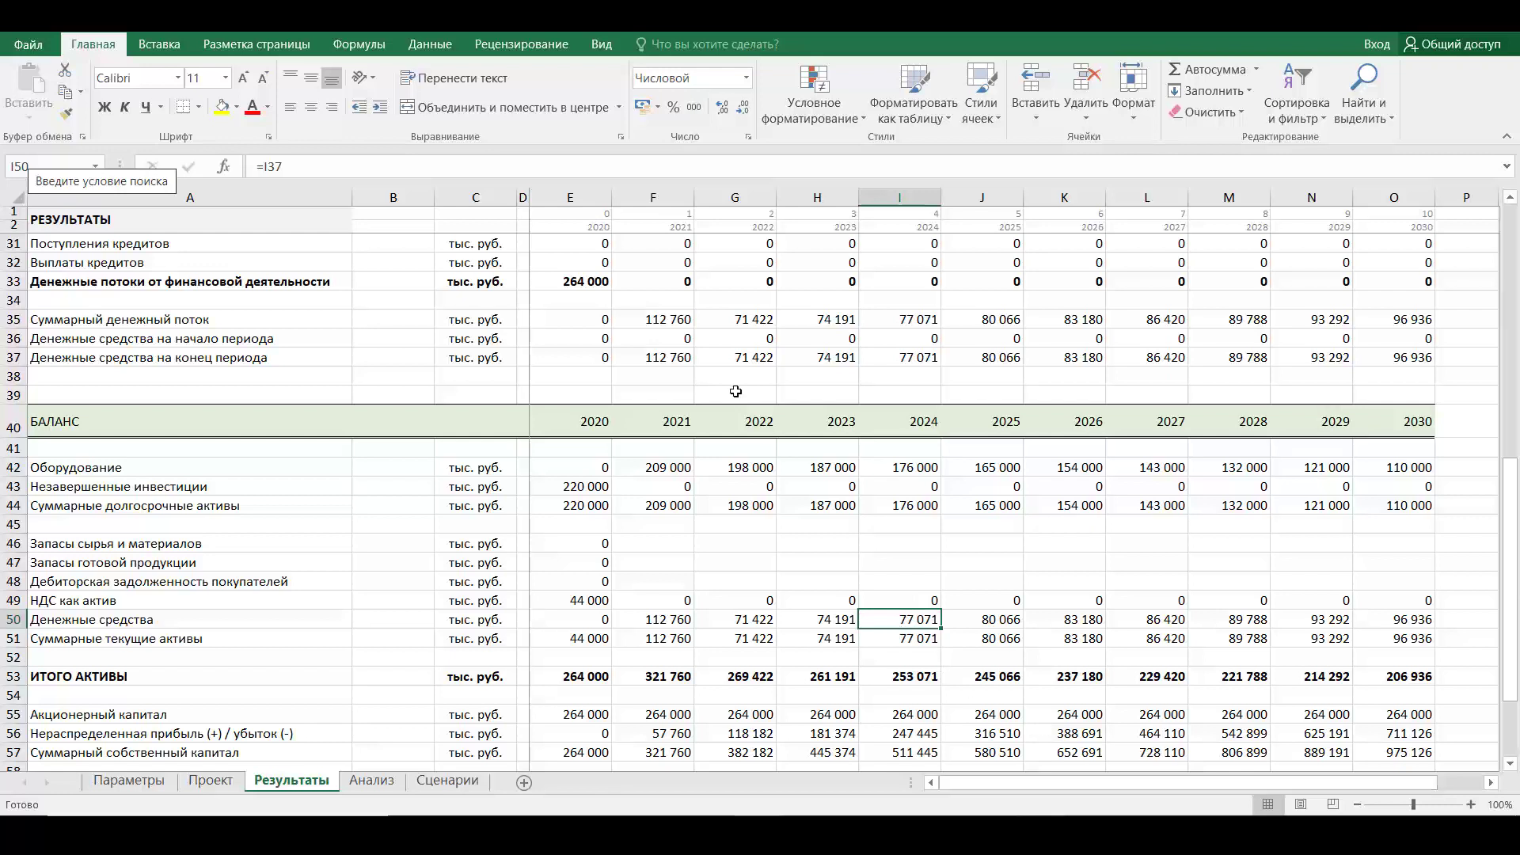
# Link Денежные средства на начало периода in F36 to the prior closing cash as =E37, fill it across through 2030, and recheck the balance control row
pyautogui.click(682, 343)
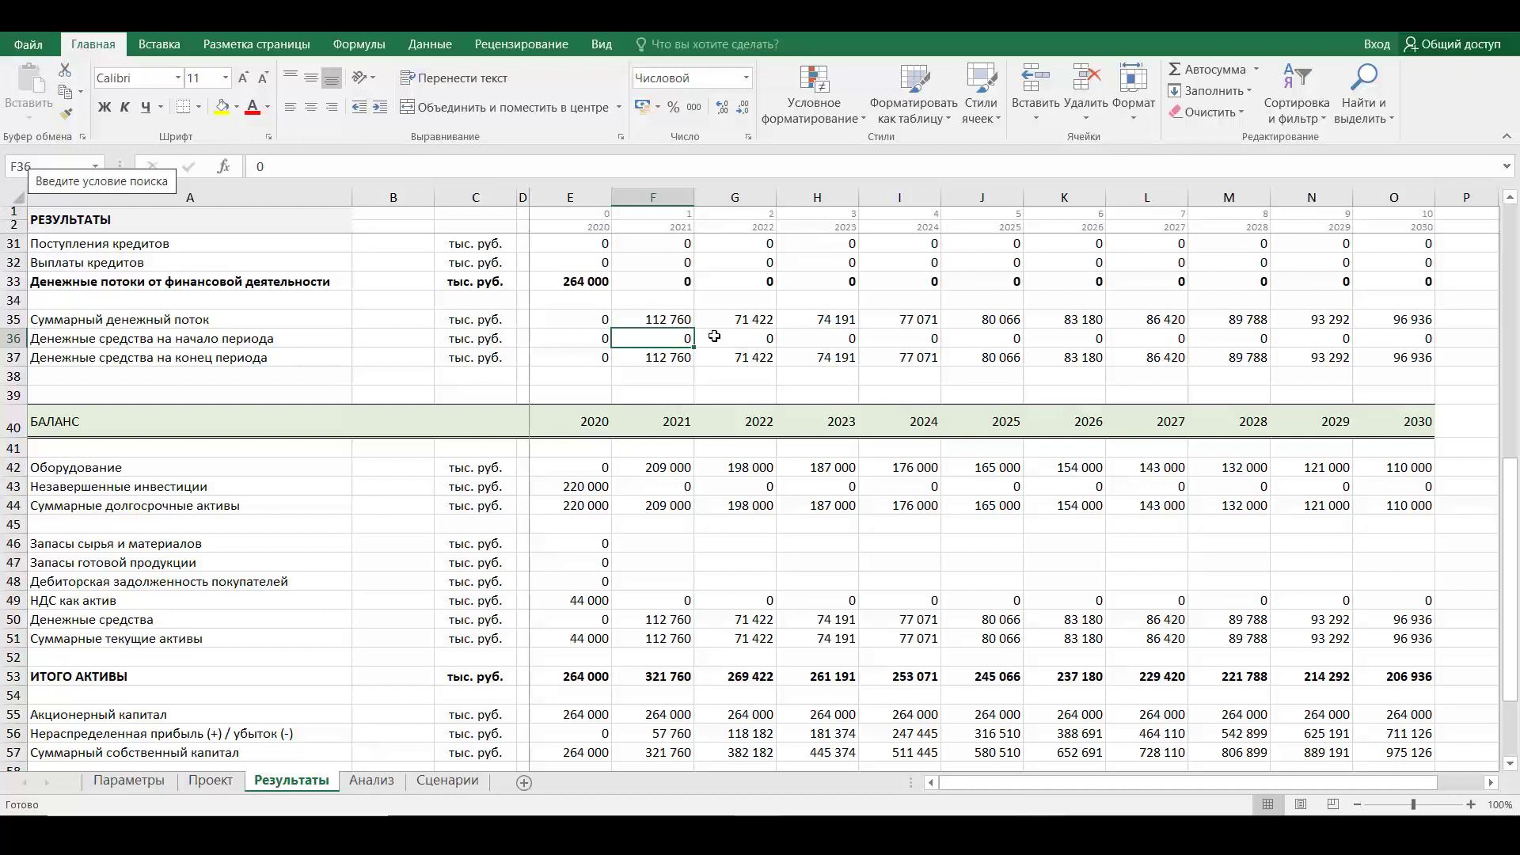
pyautogui.write('=')
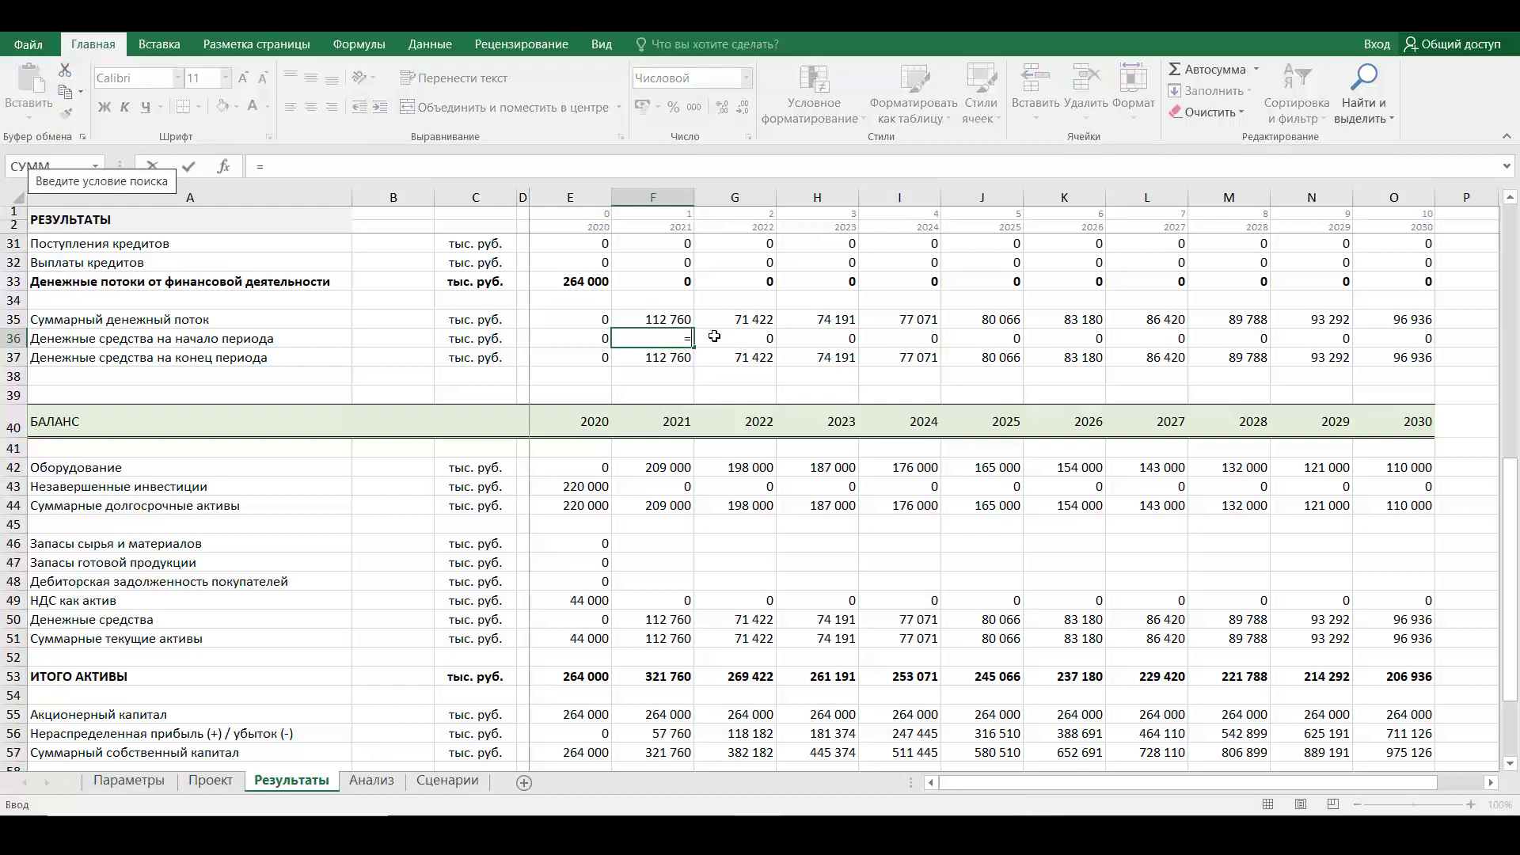
pyautogui.click(590, 359)
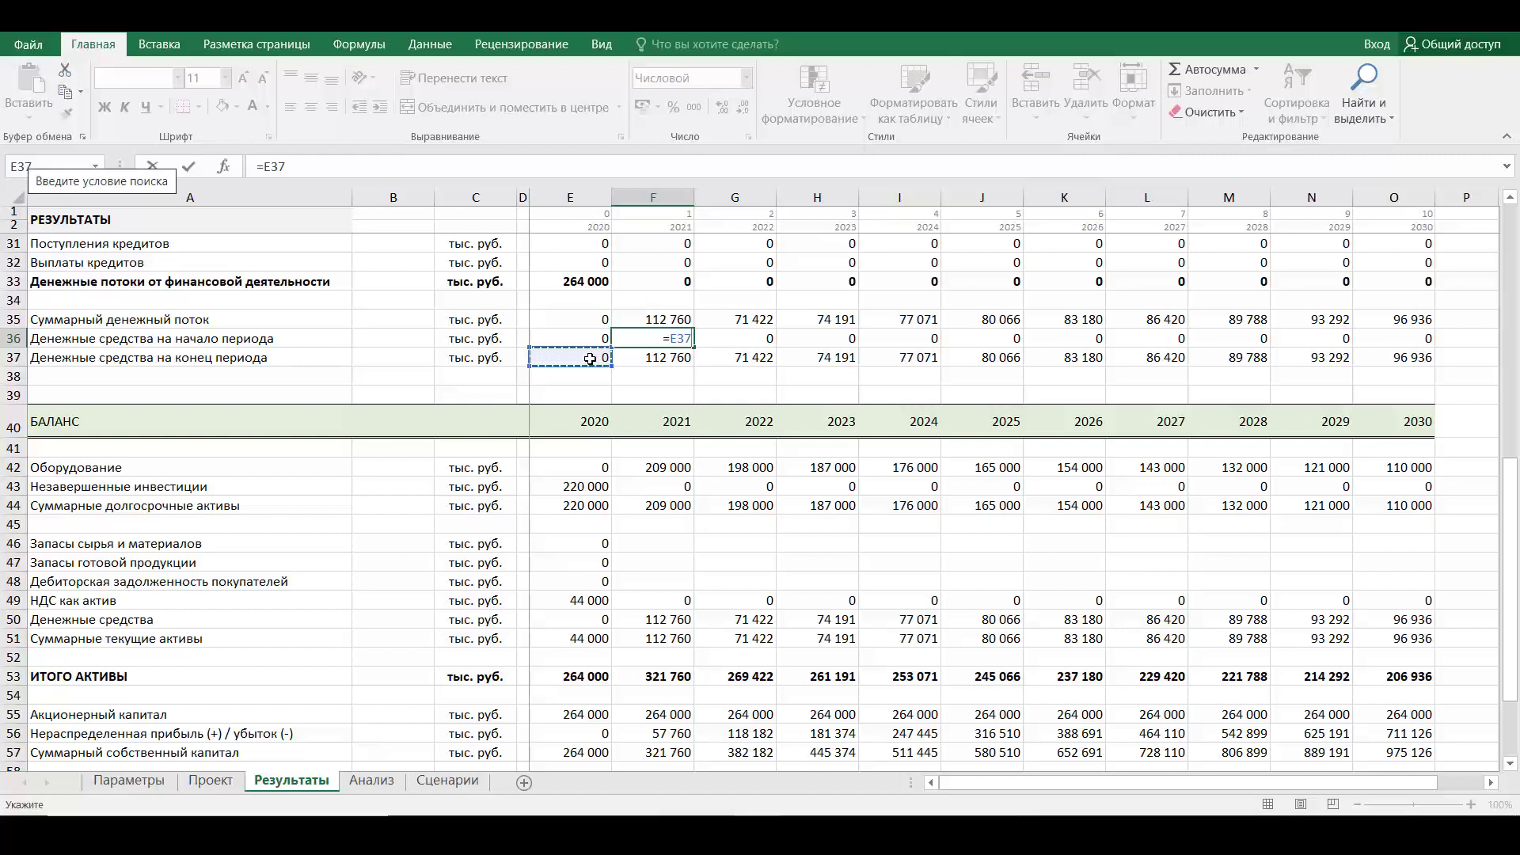
pyautogui.hotkey('ctrl', 'Return')
pyautogui.press('Down')
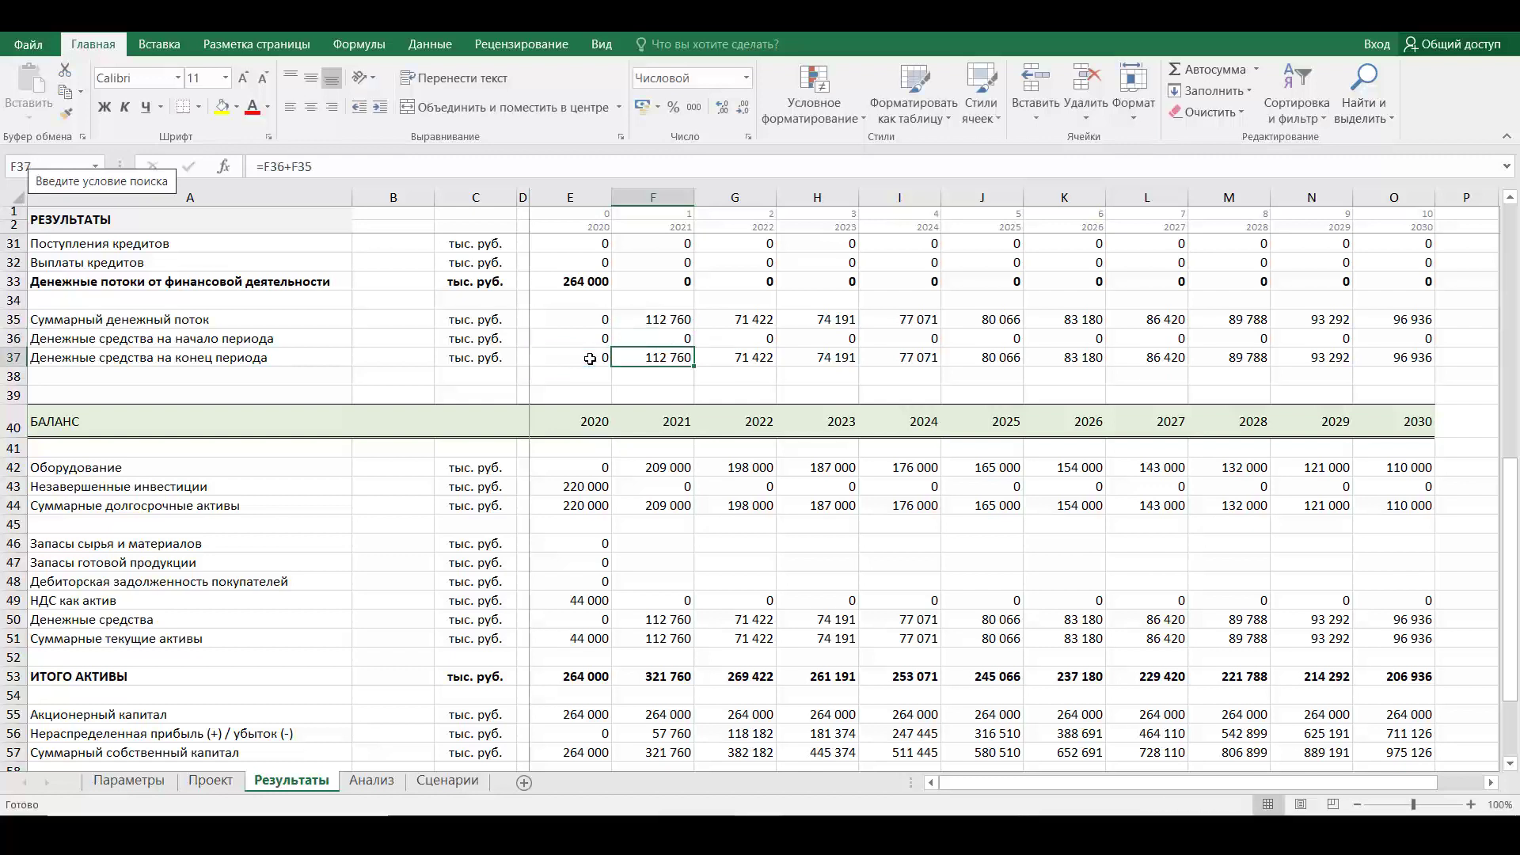
pyautogui.click(681, 338)
pyautogui.moveTo(692, 345); pyautogui.dragTo(1429, 345)
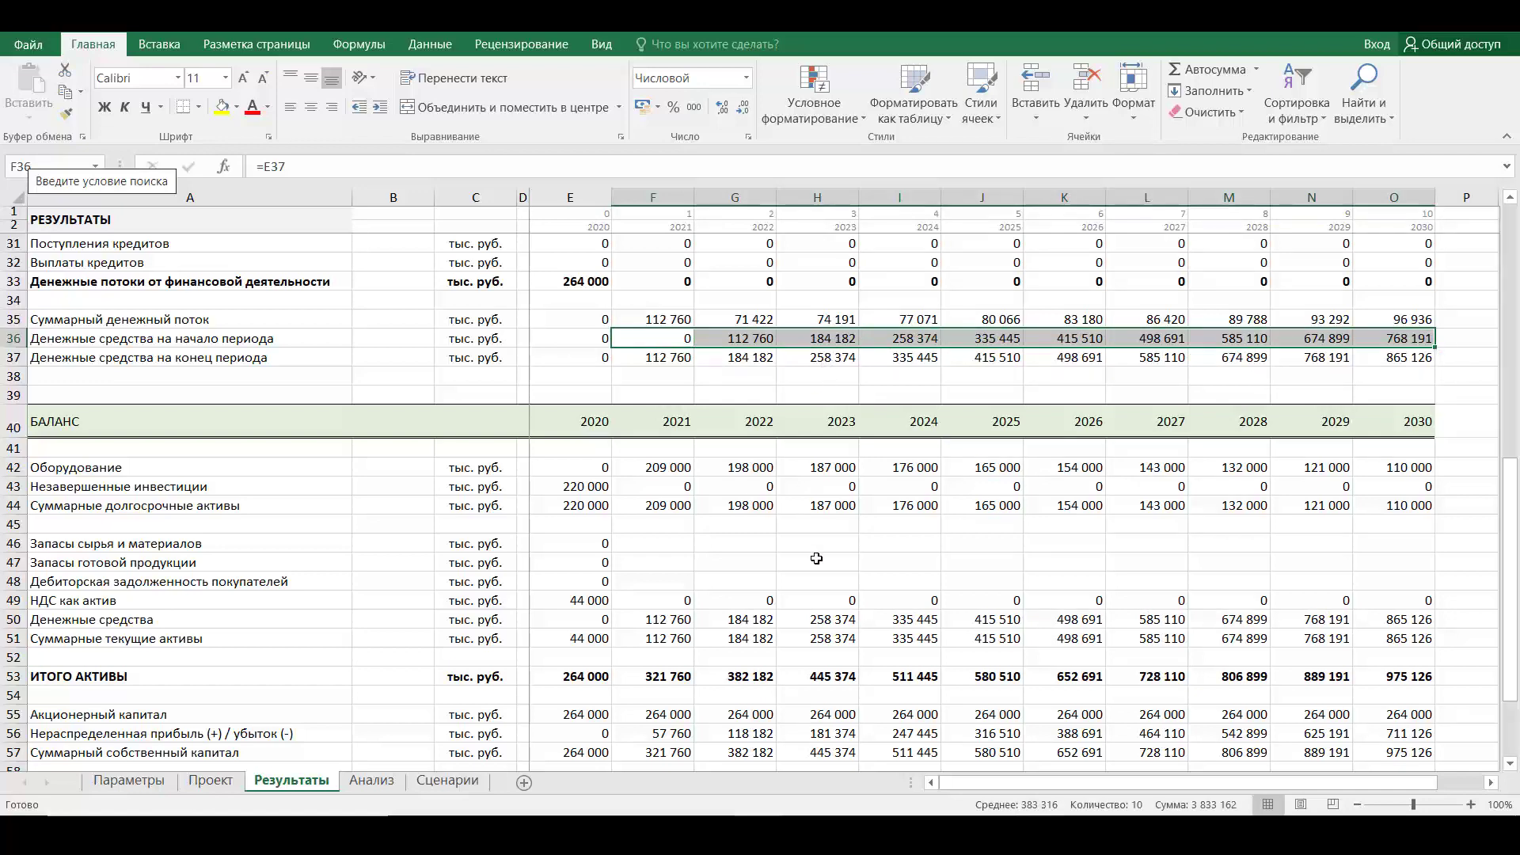
pyautogui.scroll(-2, 817, 558)
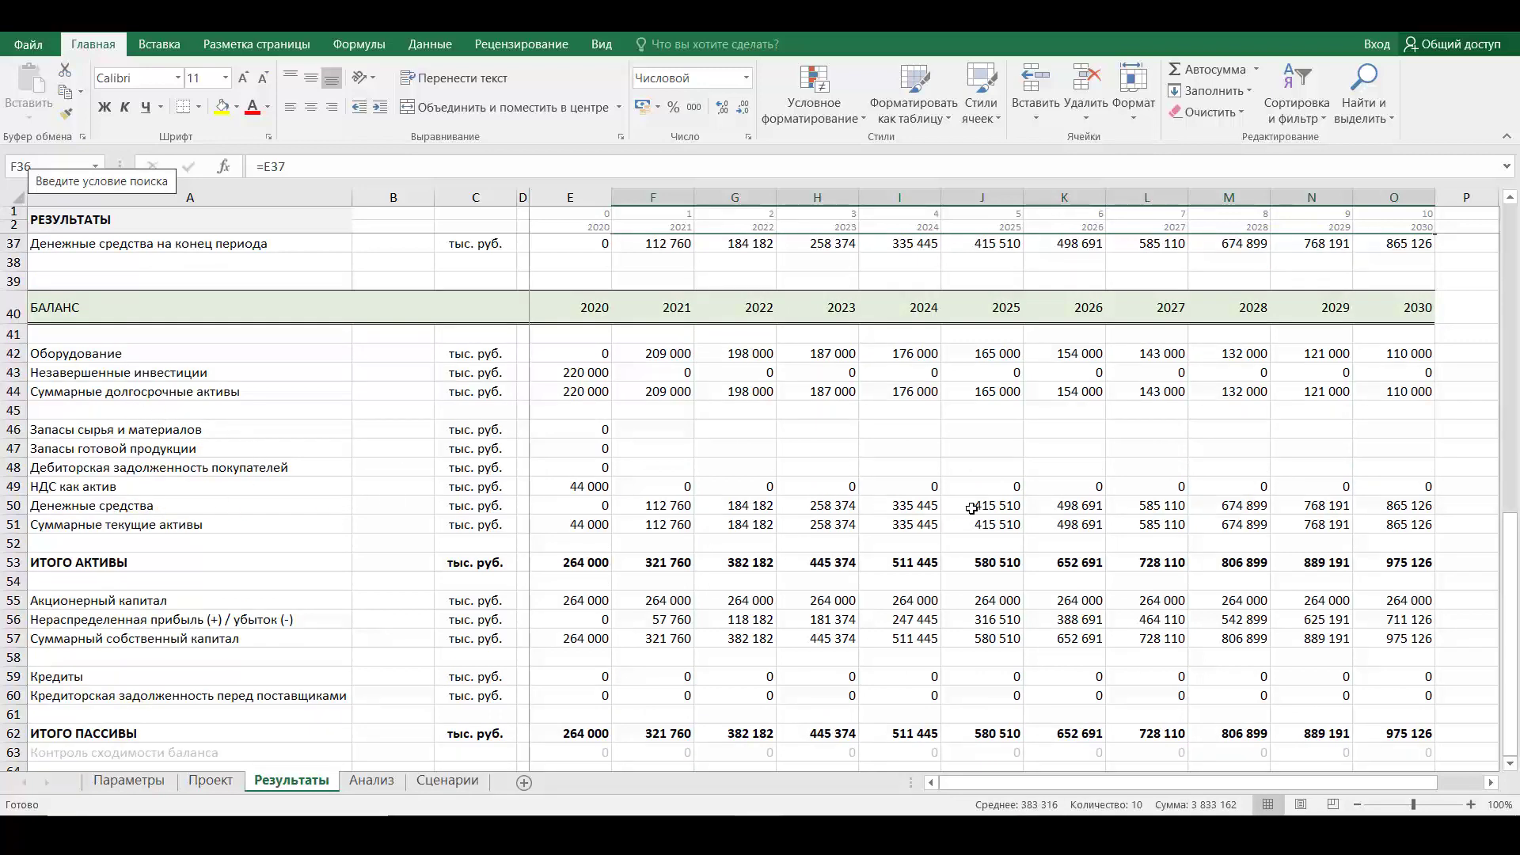
pyautogui.scroll(-3, 972, 509)
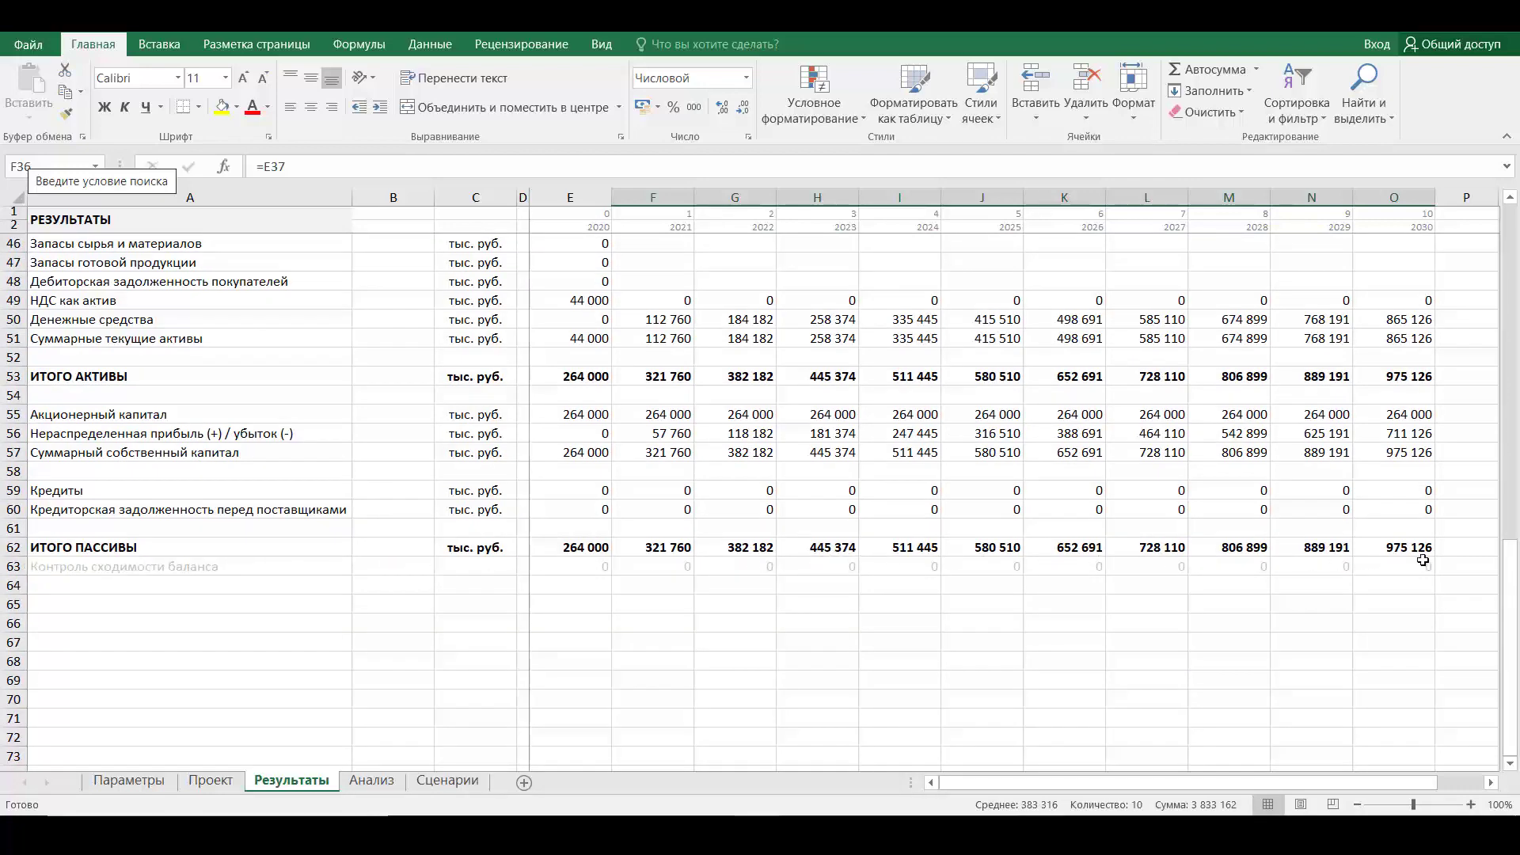
pyautogui.click(701, 661)
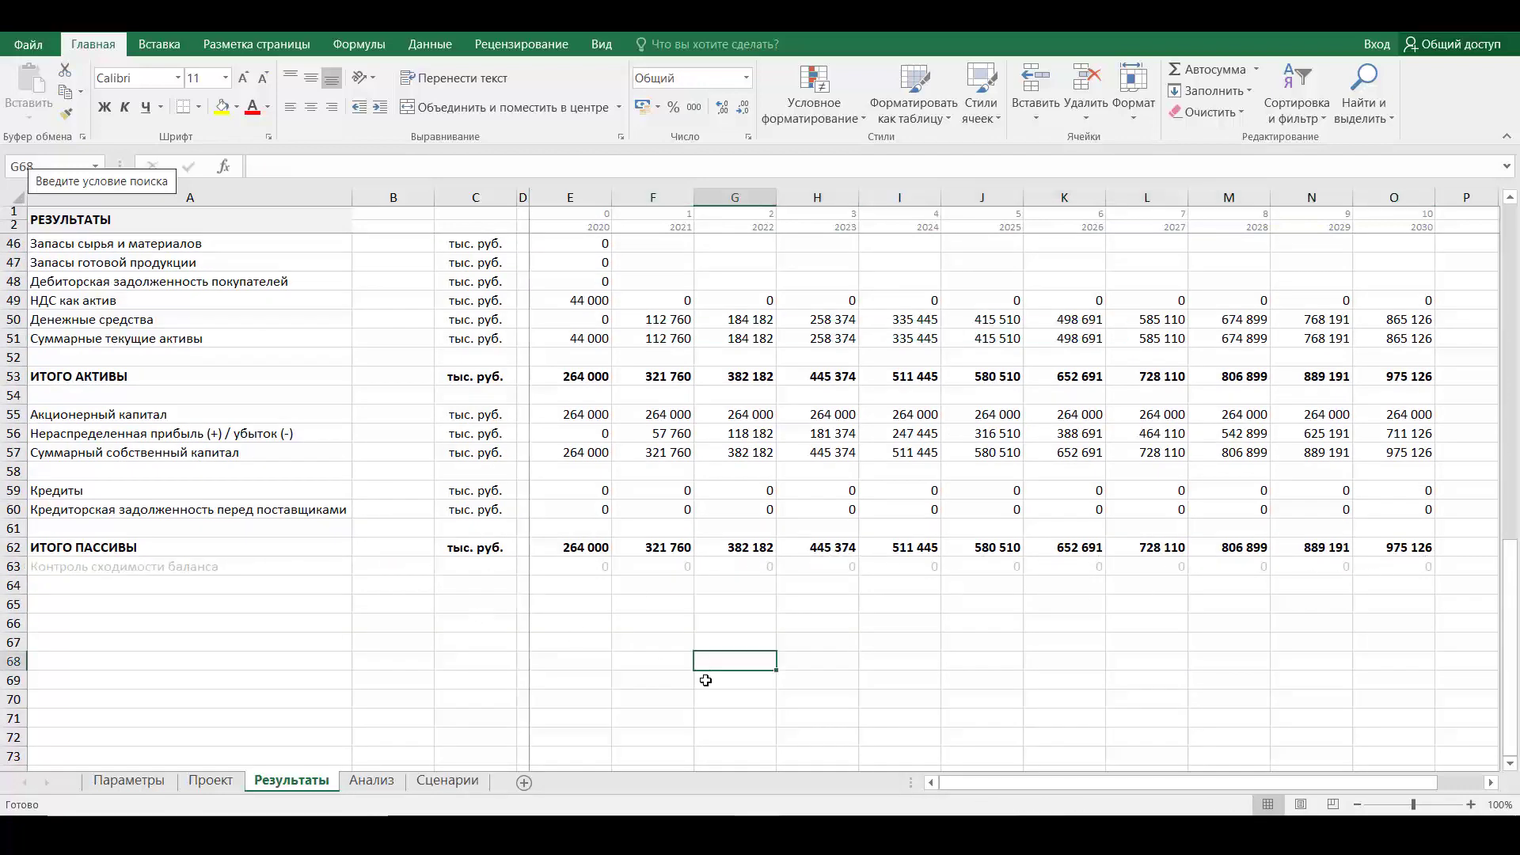
pyautogui.scroll(14, 705, 681)
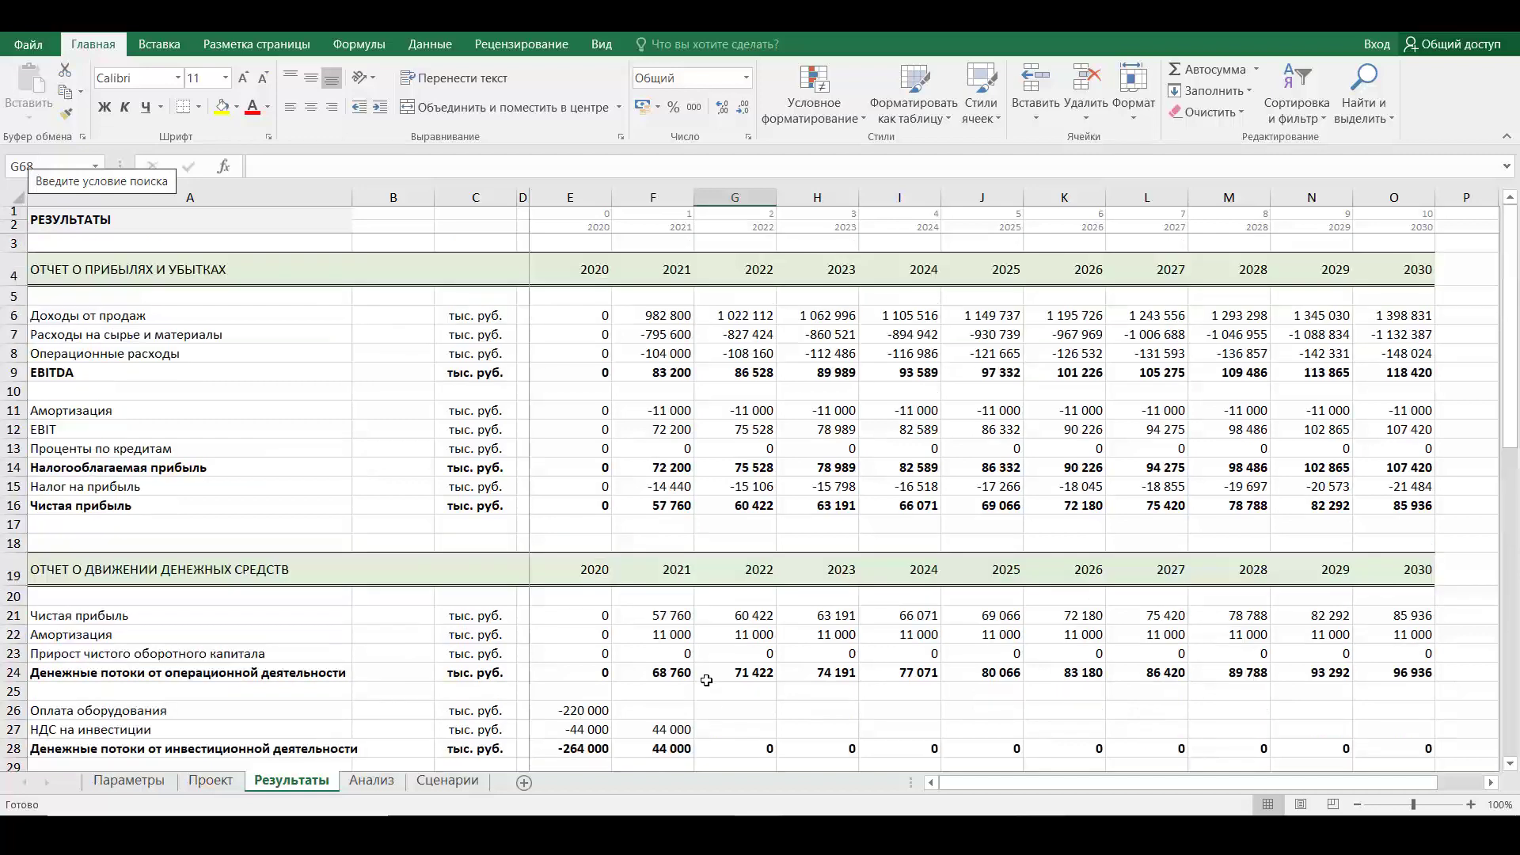